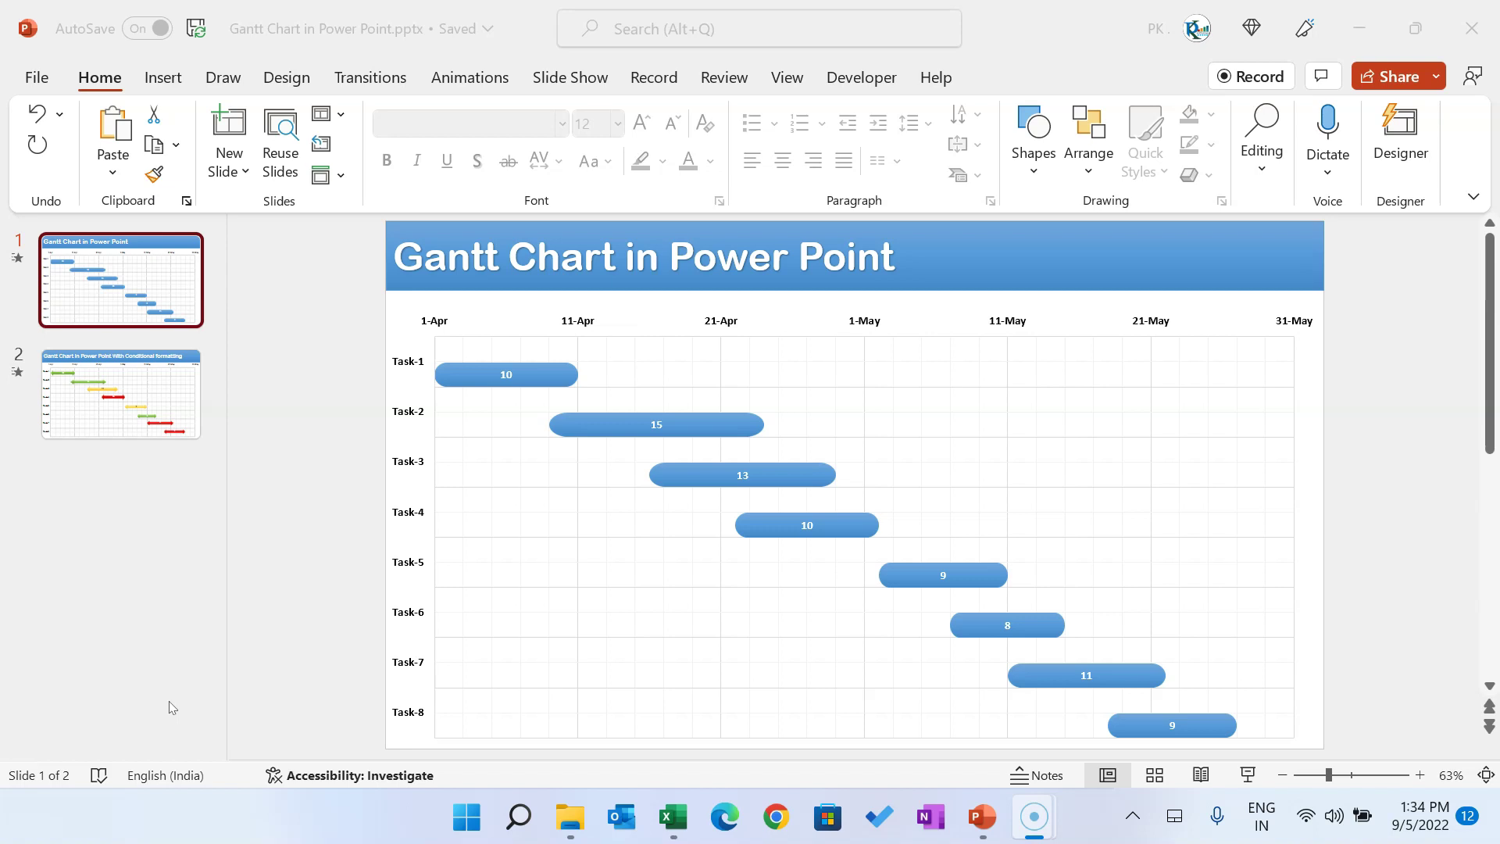
Review the conditionally formatted Gantt chart on slide 2 and return to the basic Gantt chart on slide 1
click(169, 406)
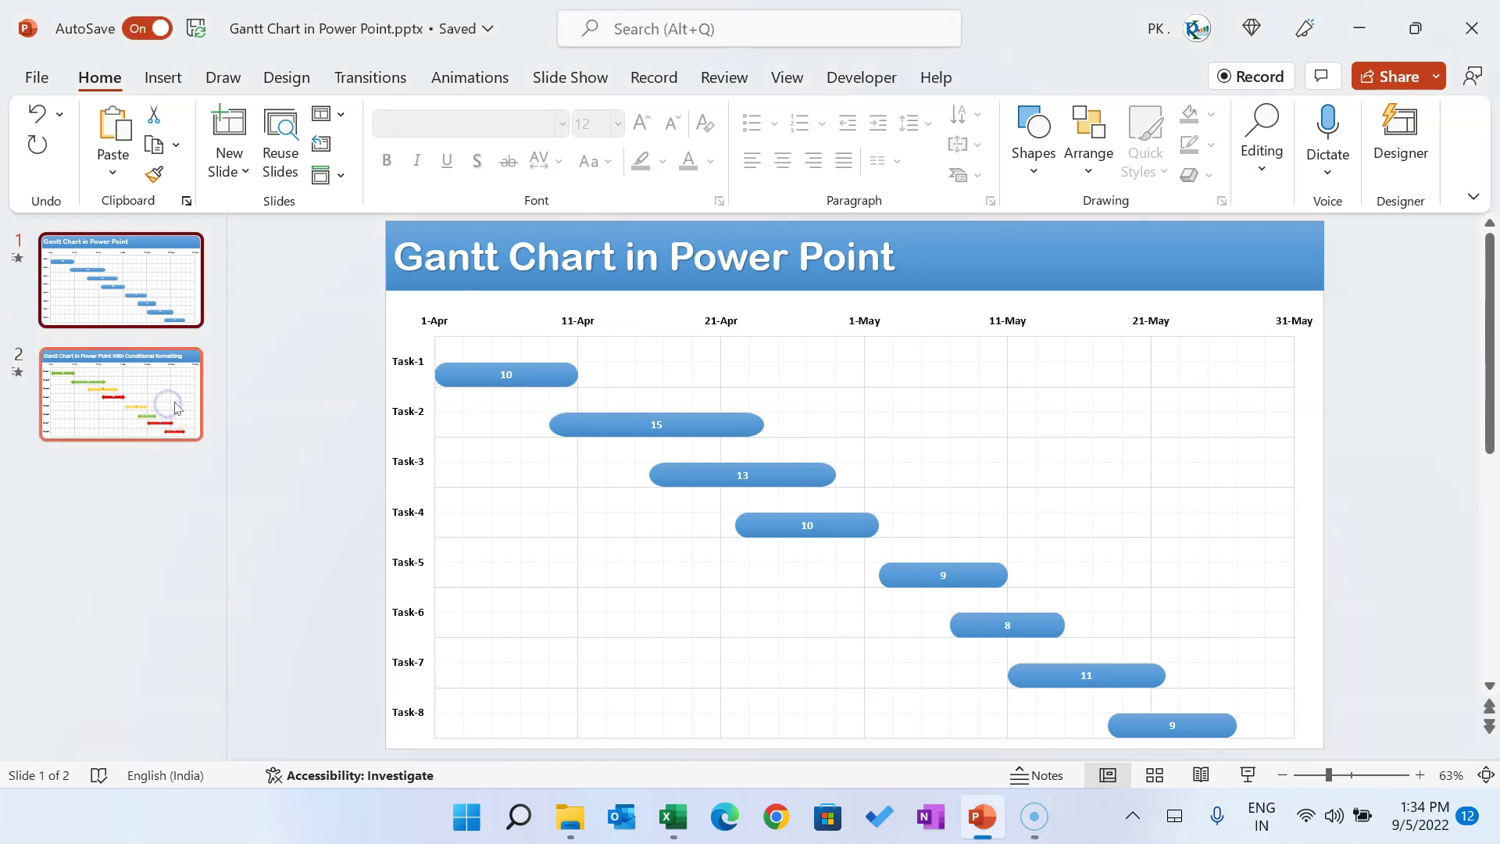
click(178, 396)
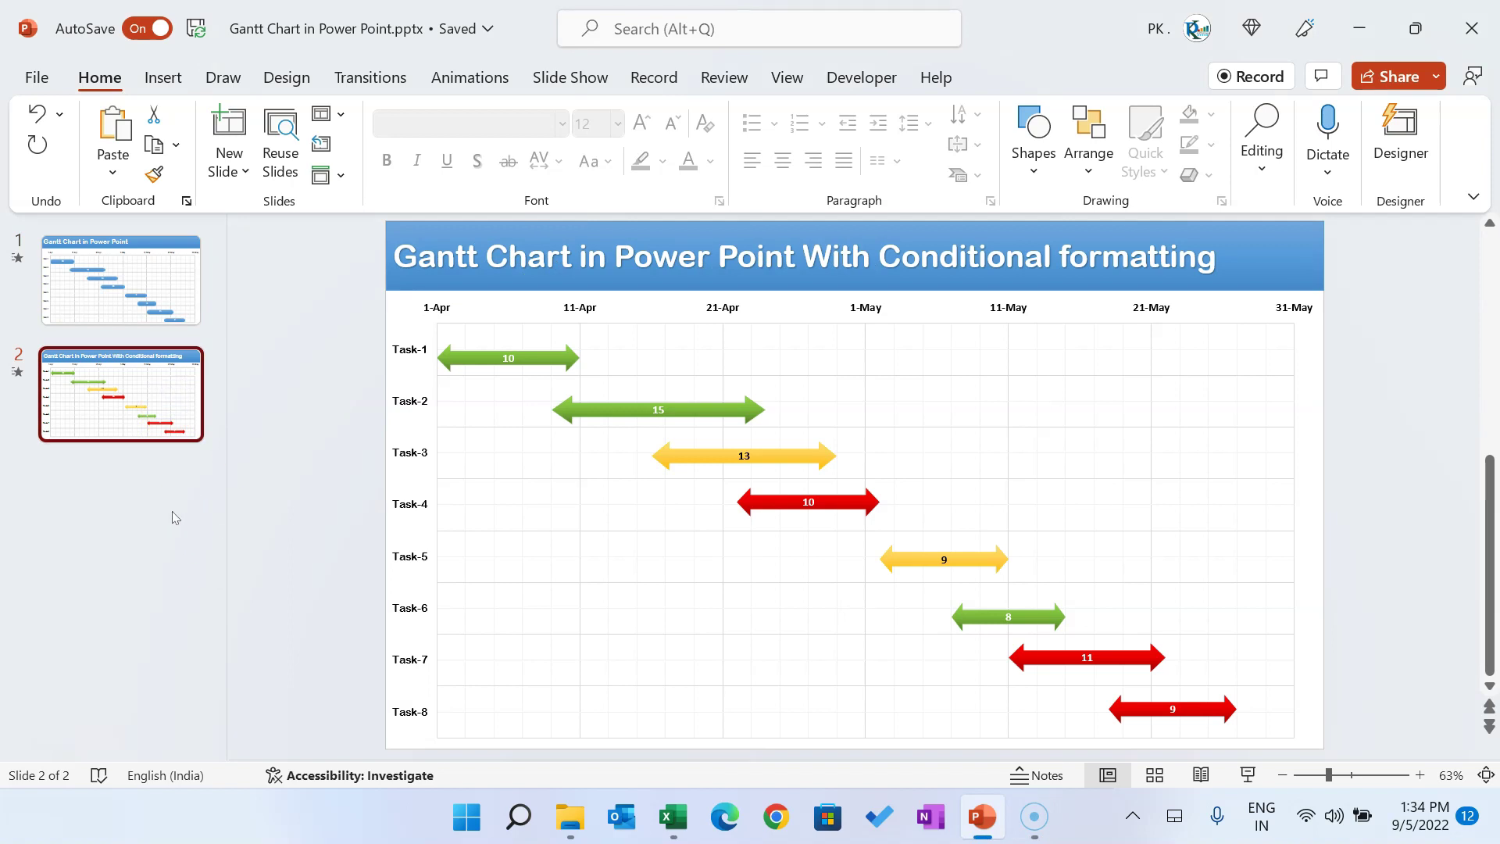
click(192, 299)
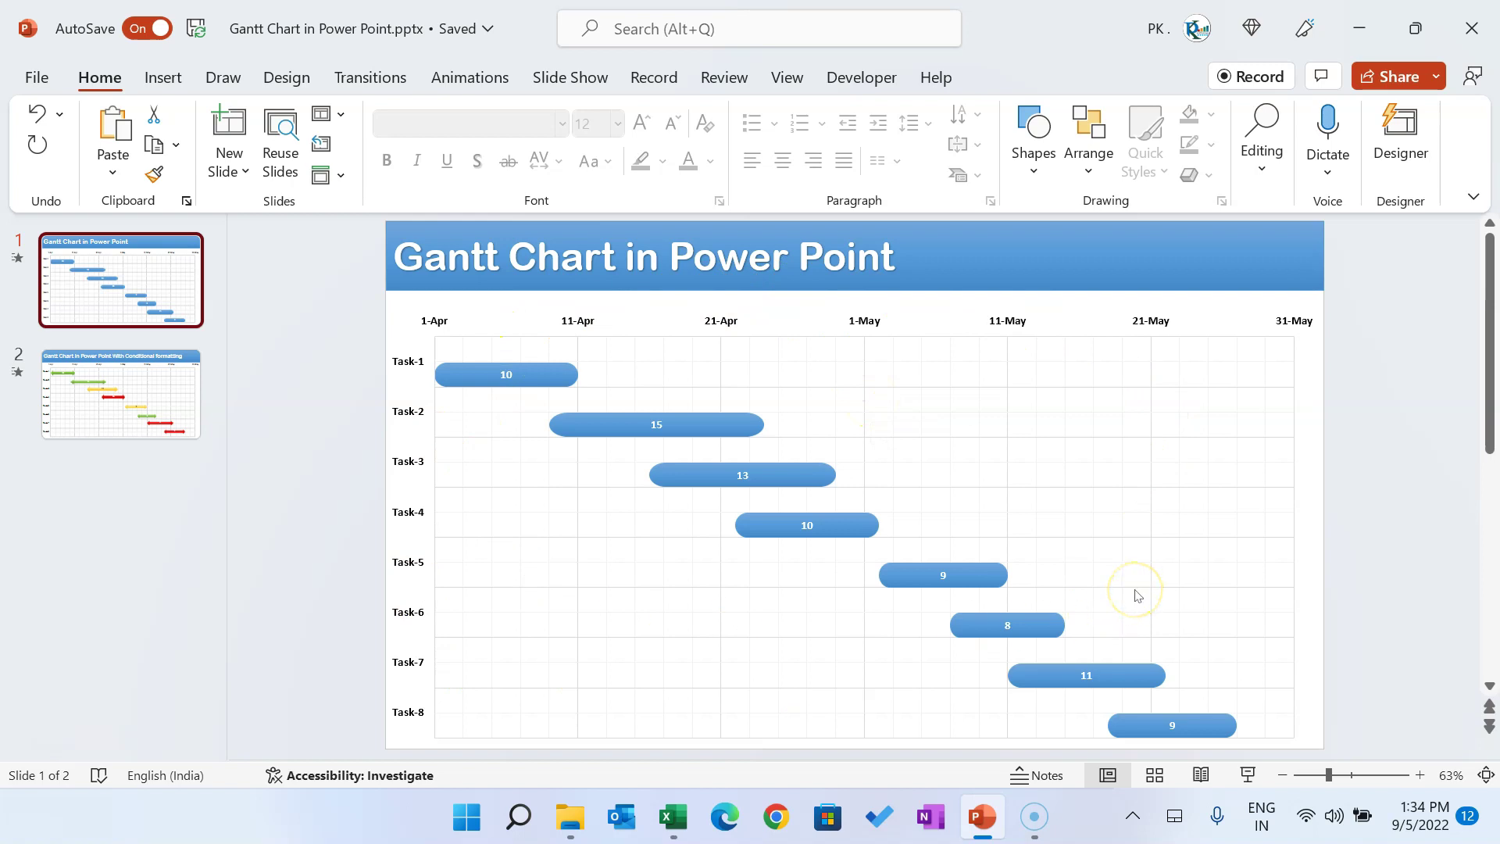
right_click(944, 425)
key(Escape)
key(Escape)
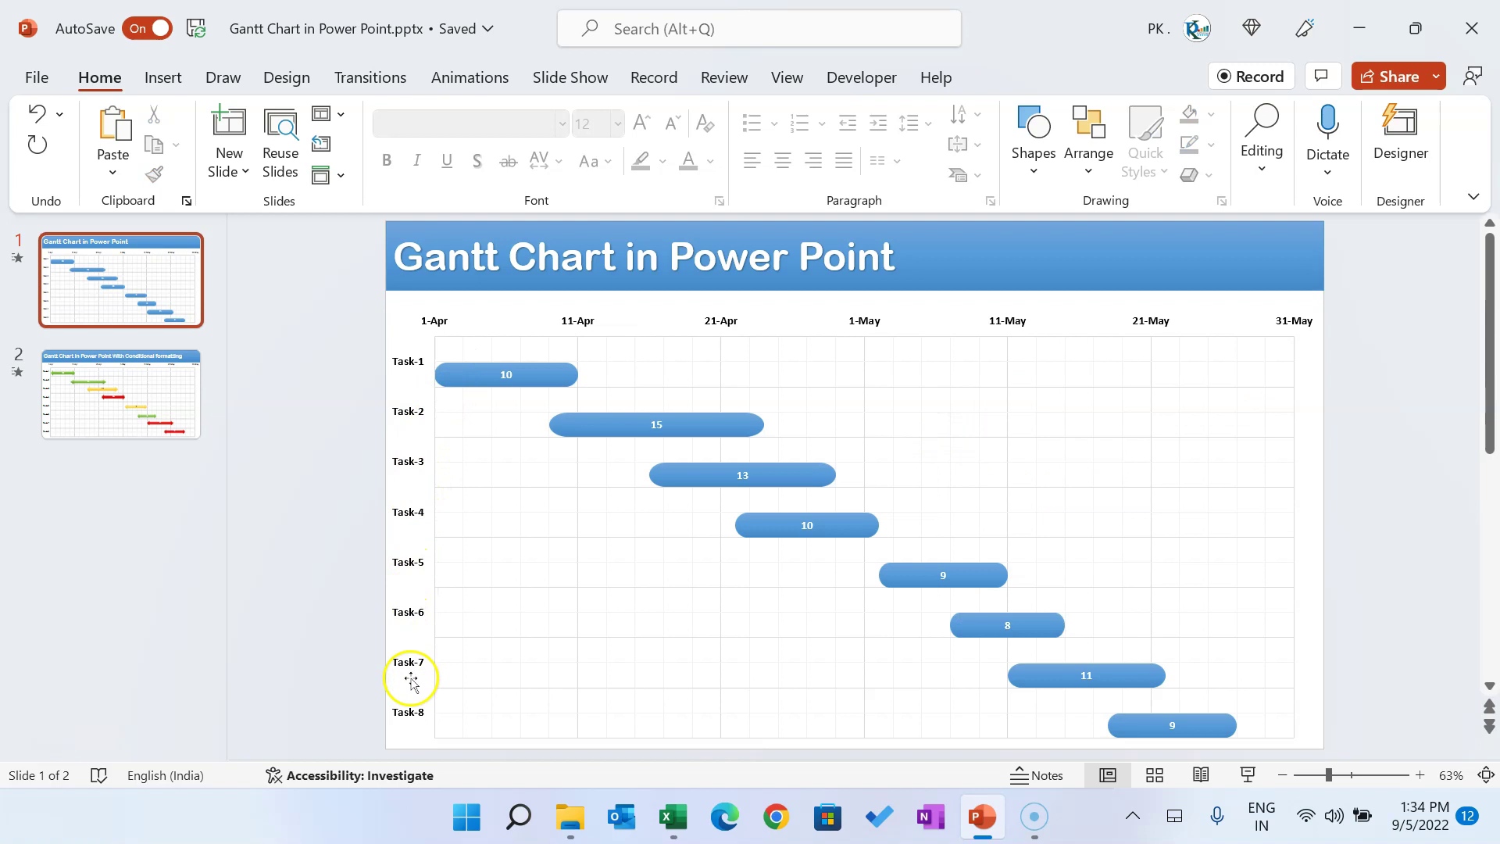
Open the data sheet of slide 1's Gantt chart for editing and enlarge it to show all the task rows
right_click(845, 407)
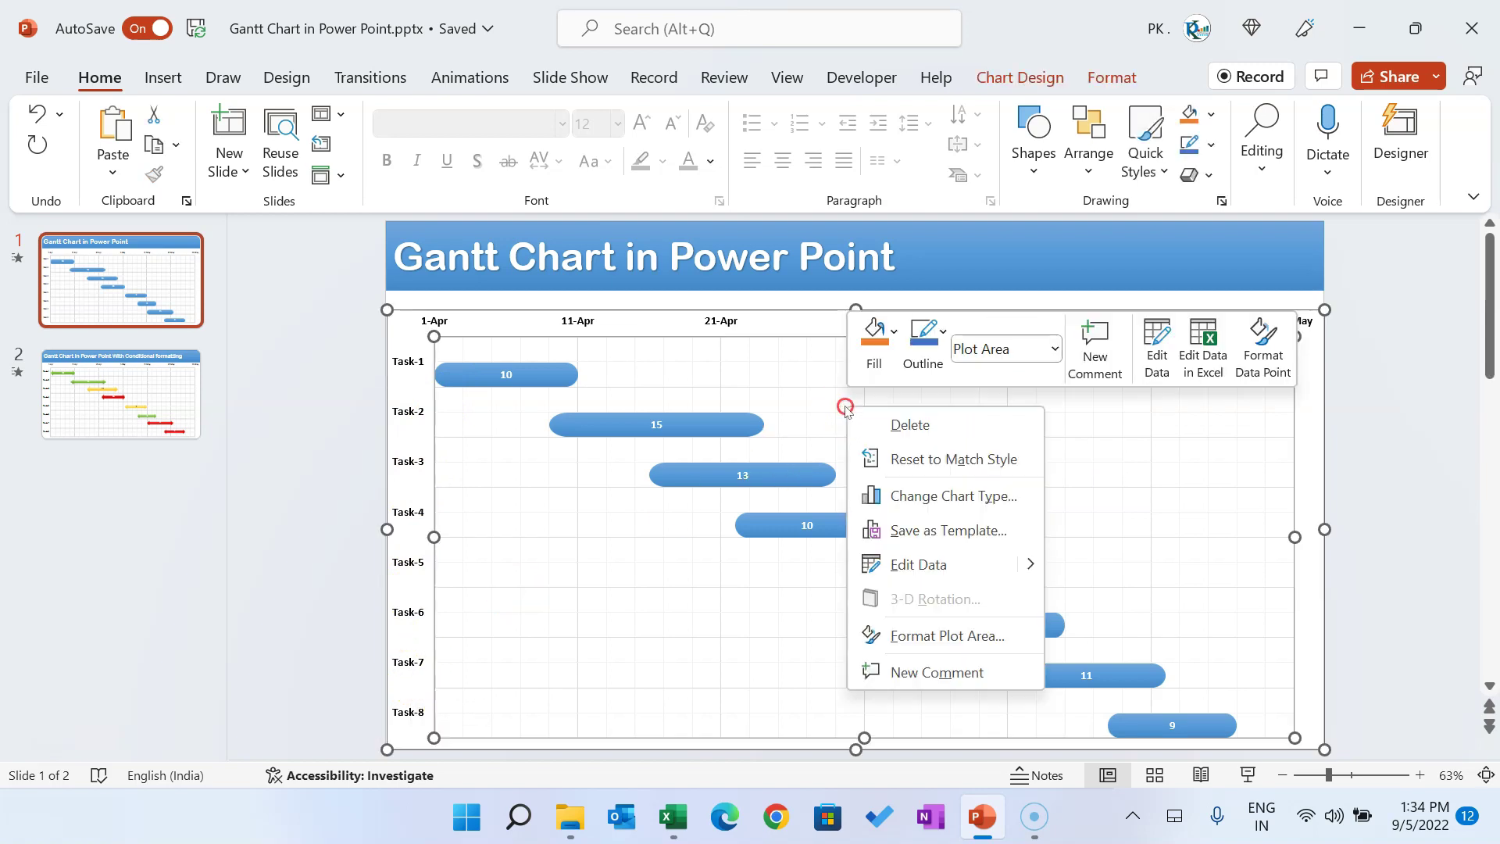
click(910, 579)
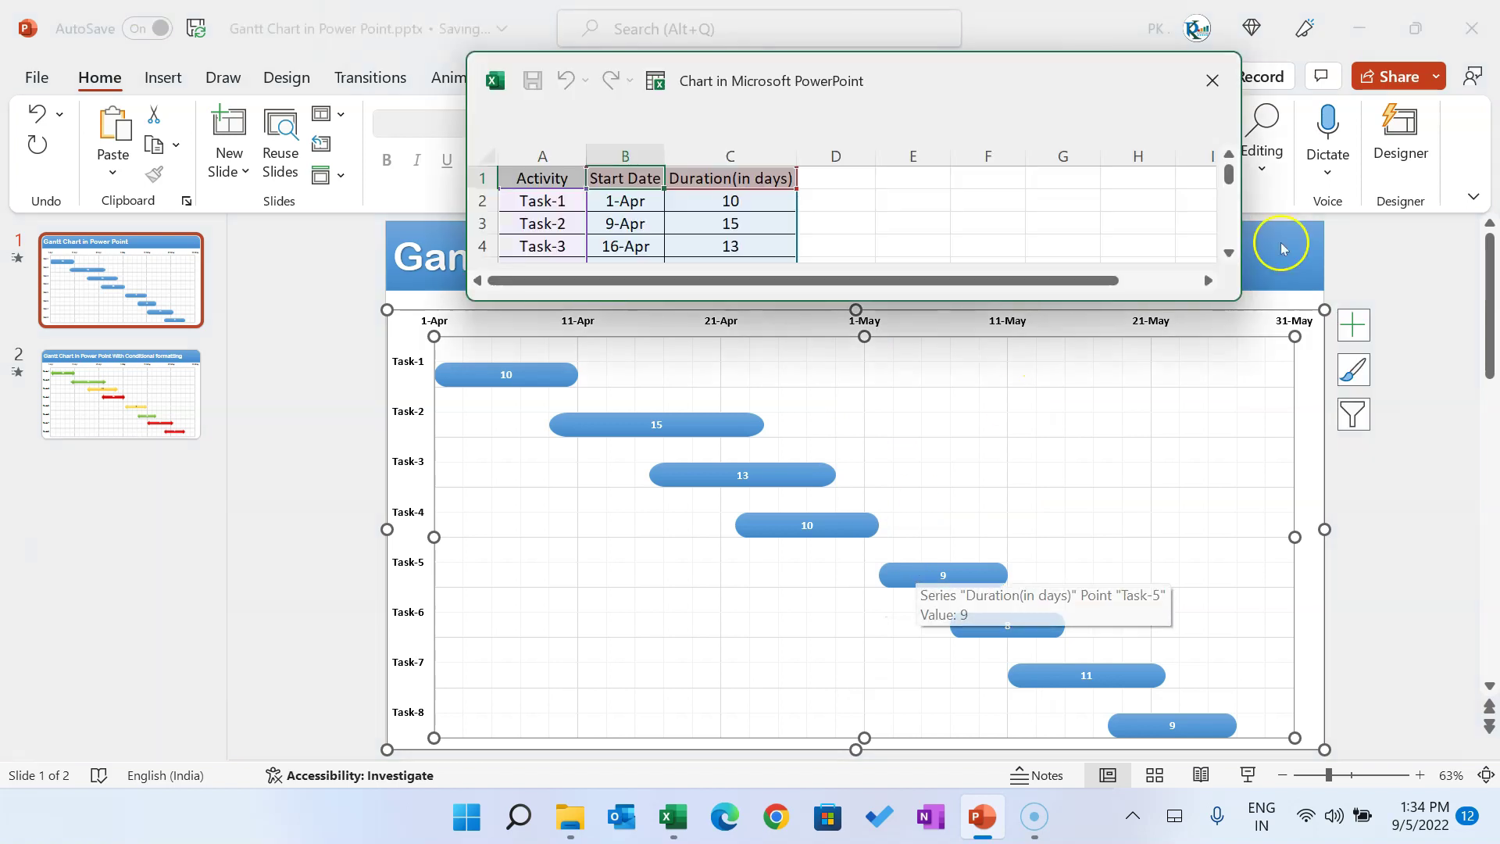
drag(1257, 335, 1299, 483)
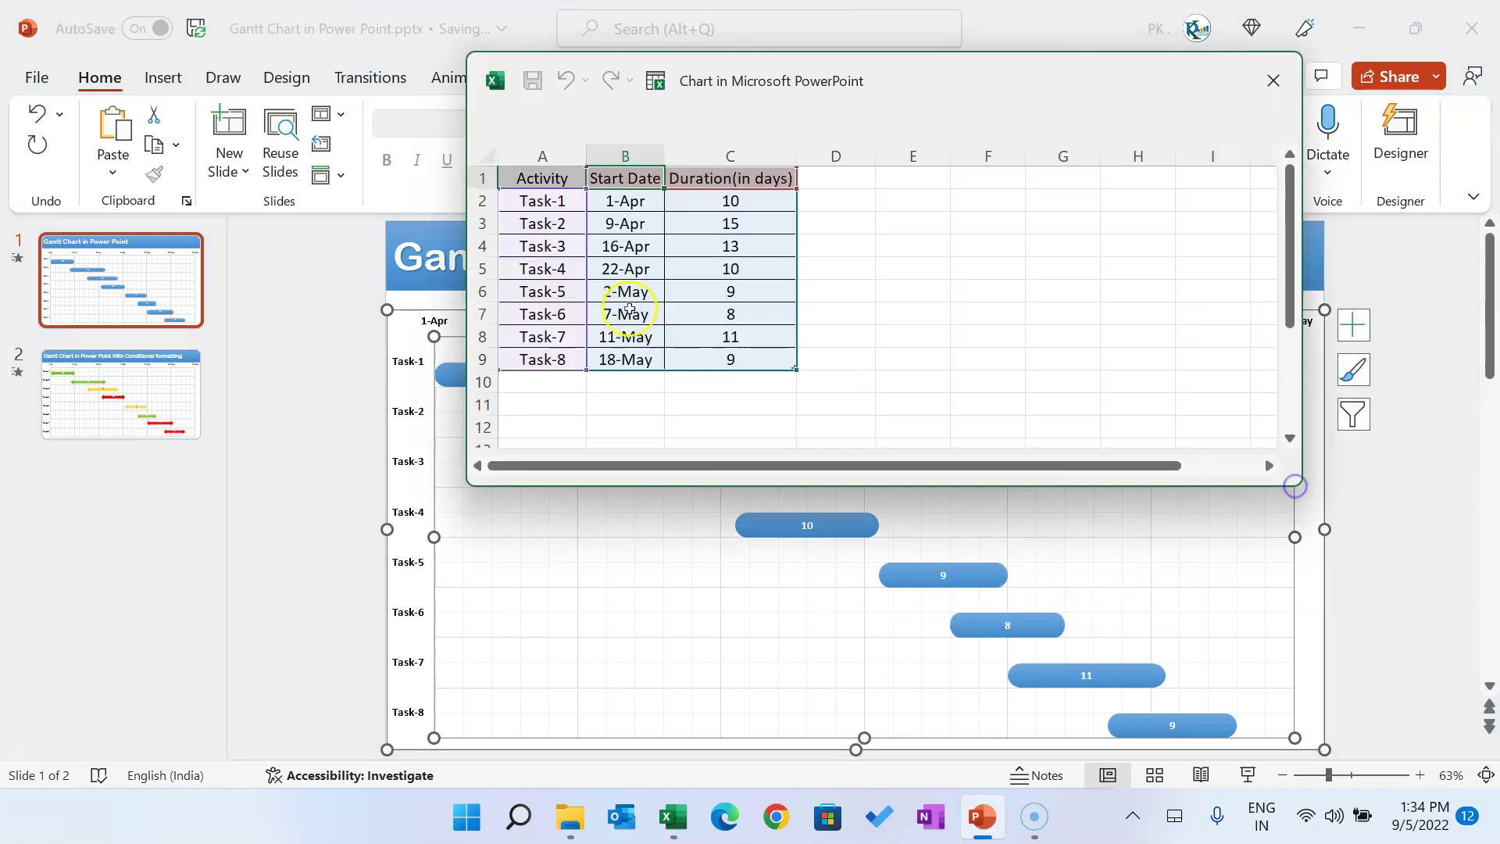
click(559, 247)
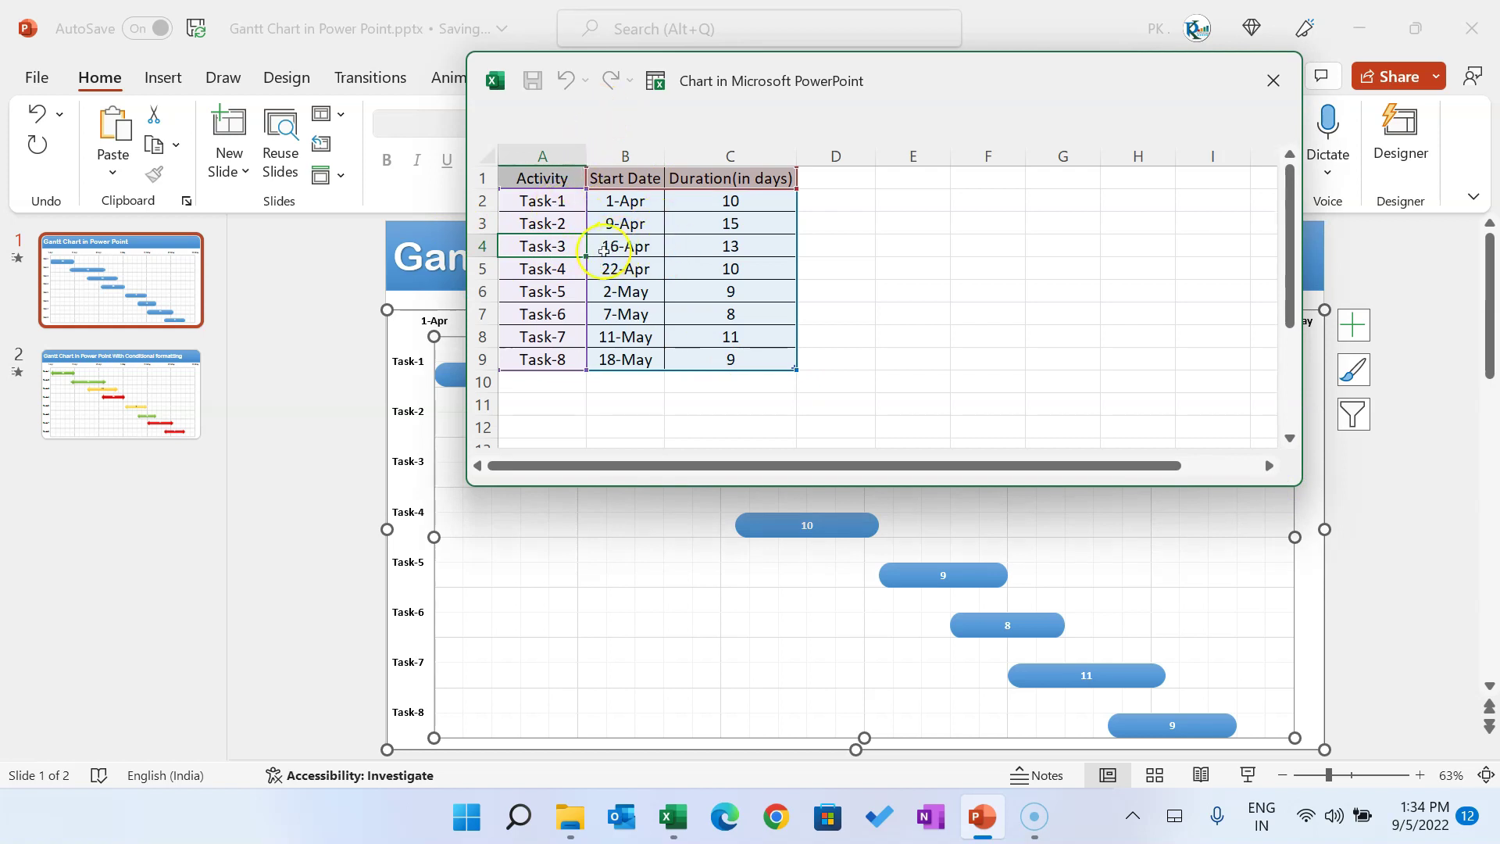
Add a row for Task - 9 with start date 10 May and a duration of 15 days, and close the data sheet
click(547, 381)
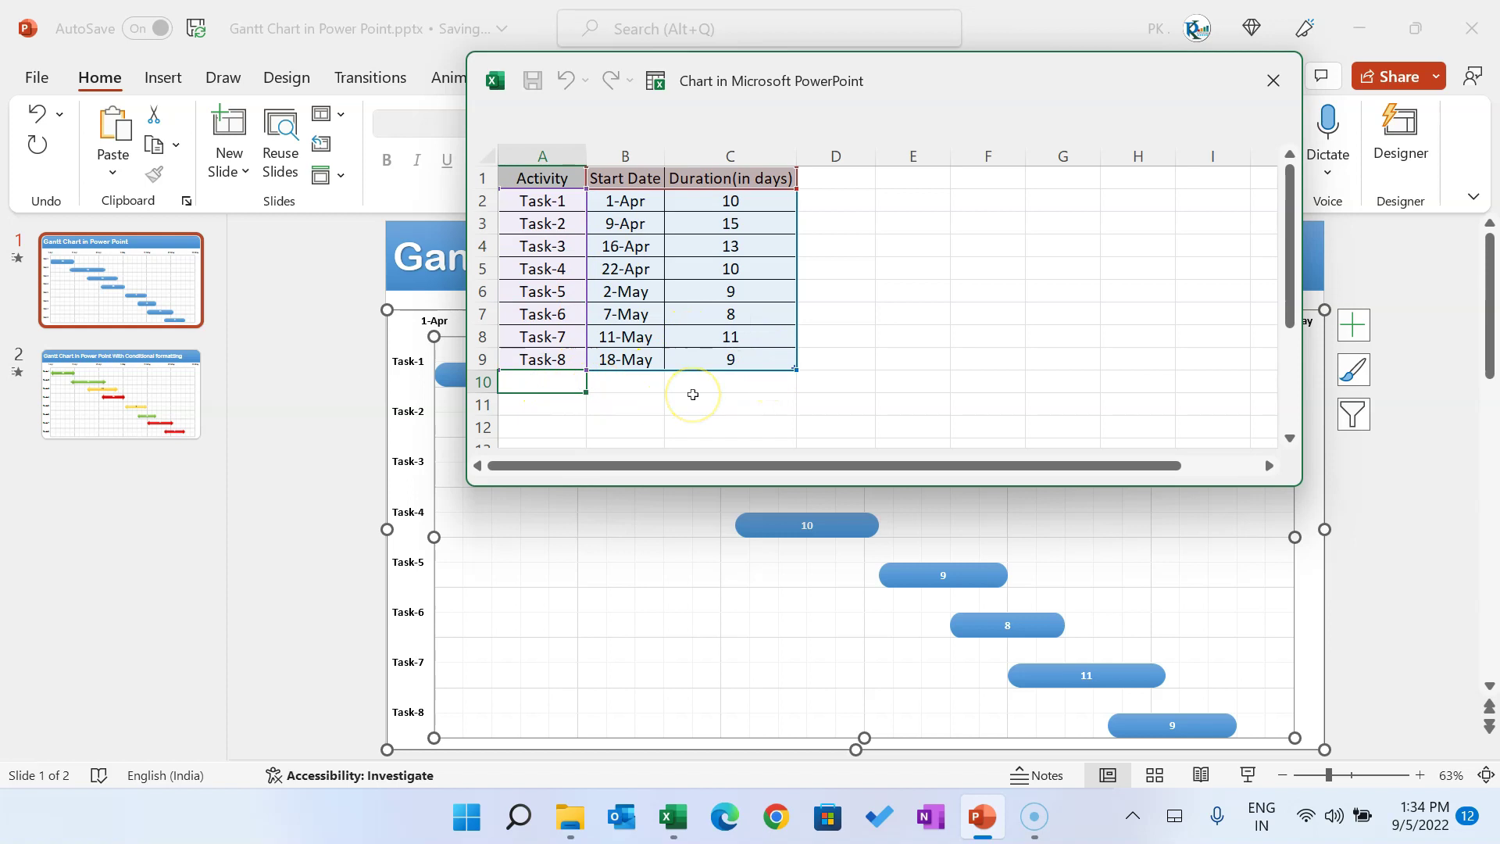
text(Task - 9)
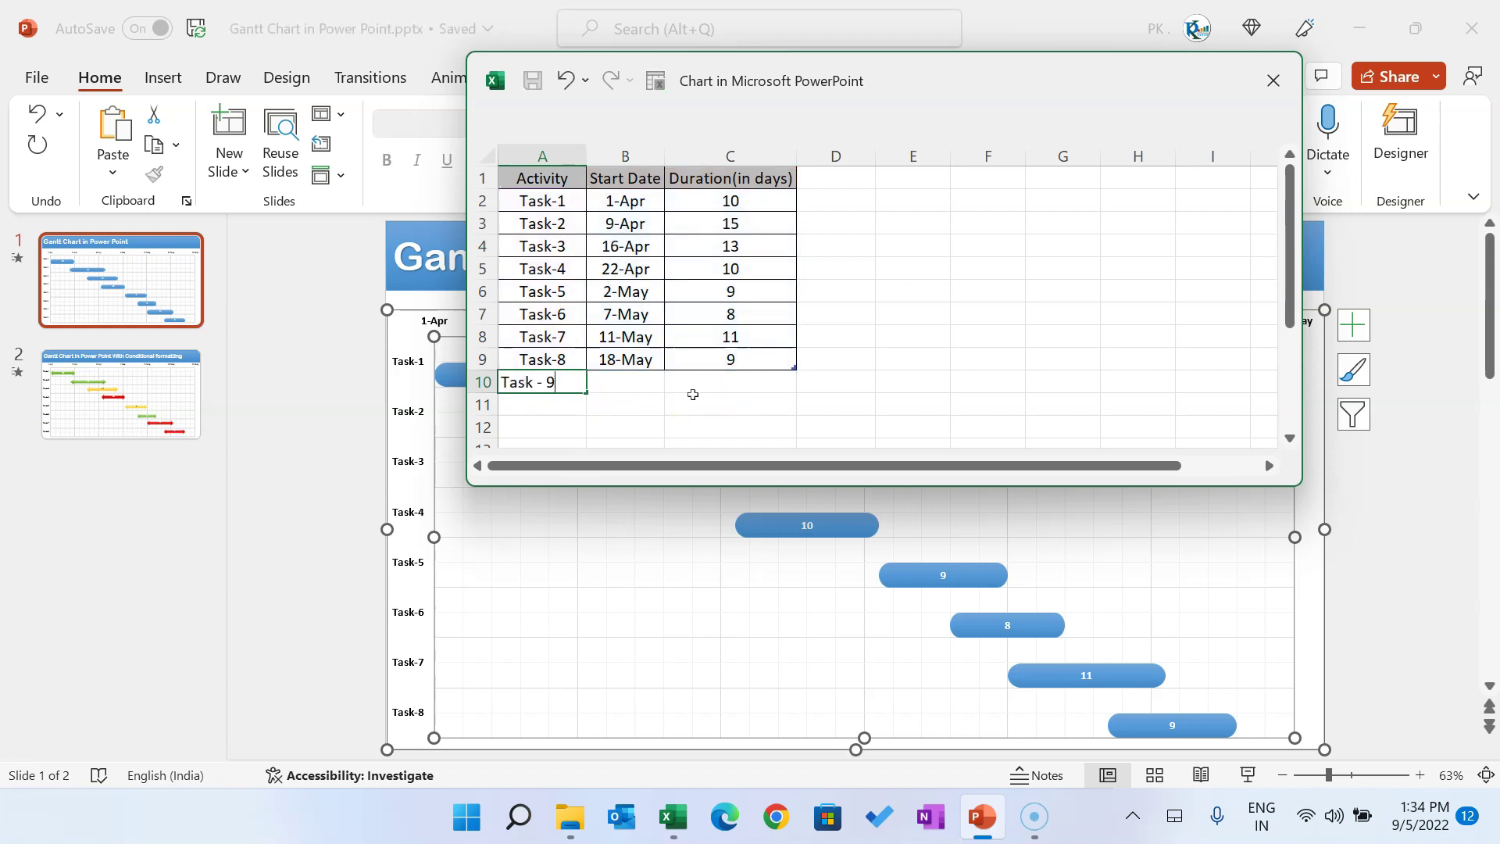
key(Tab)
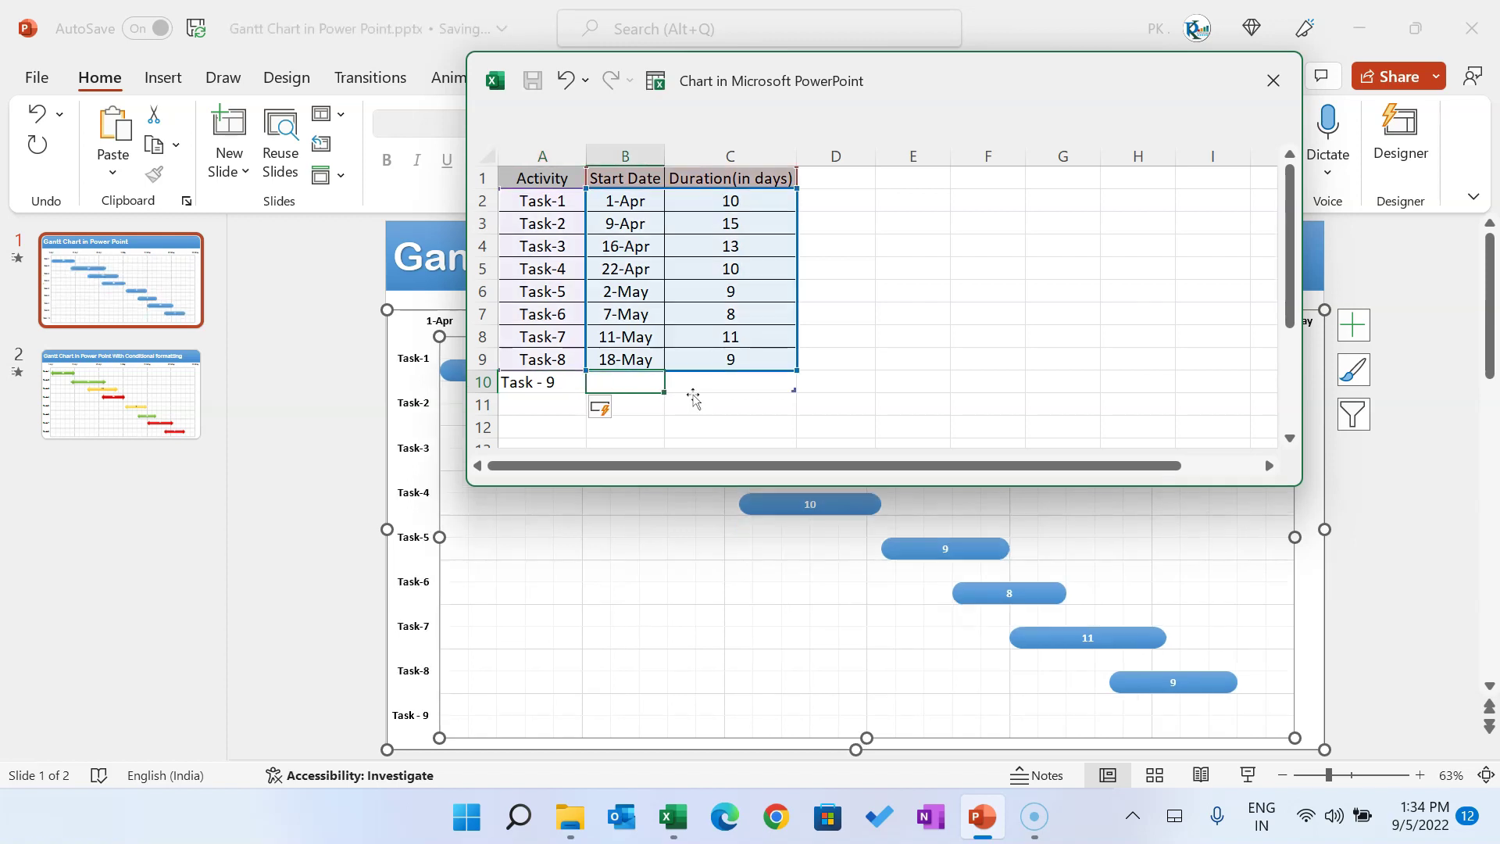
text(10 May)
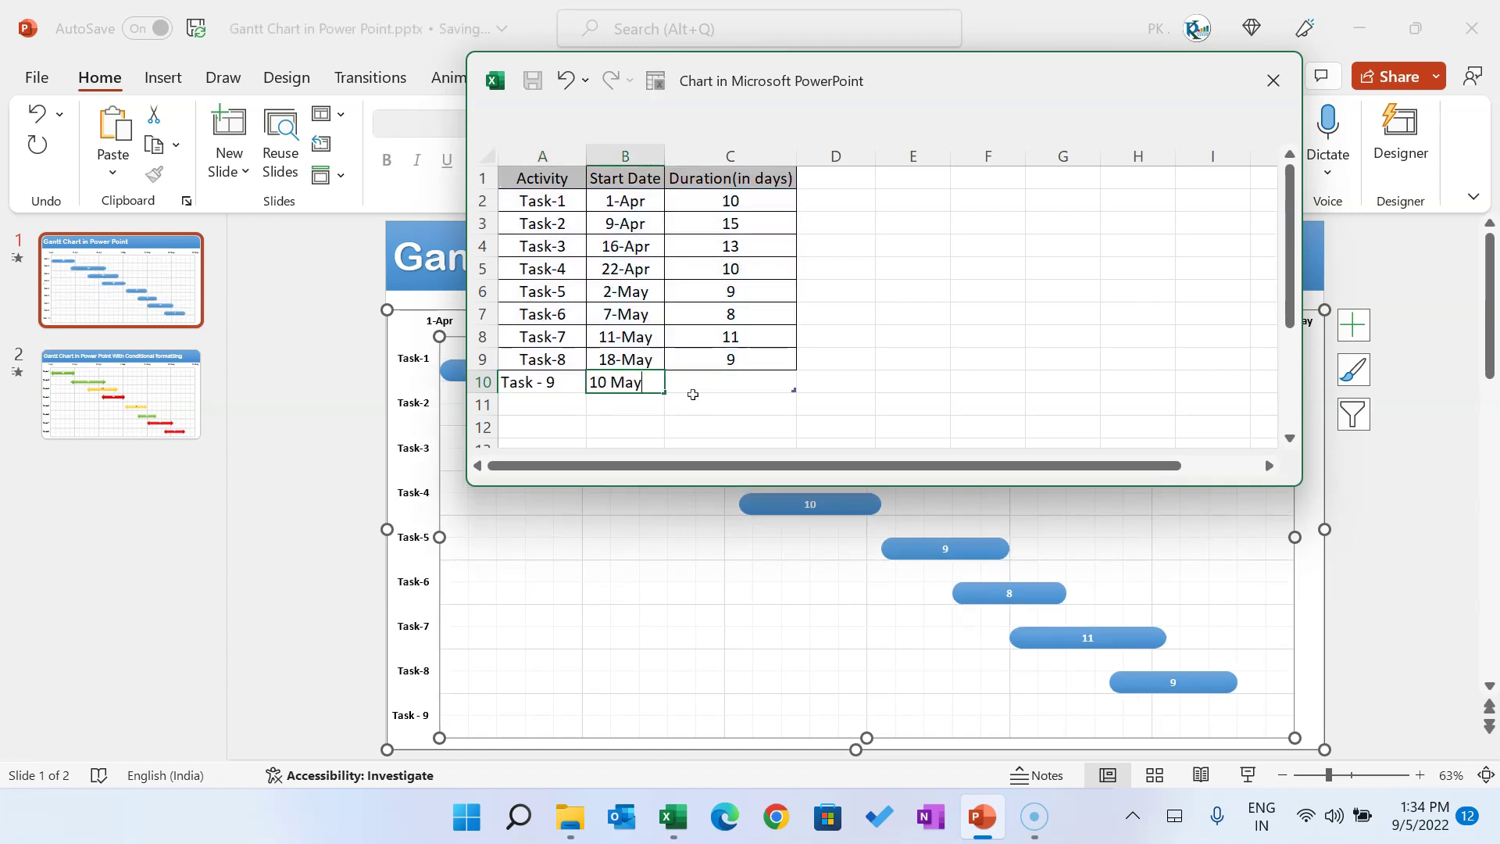
key(Tab)
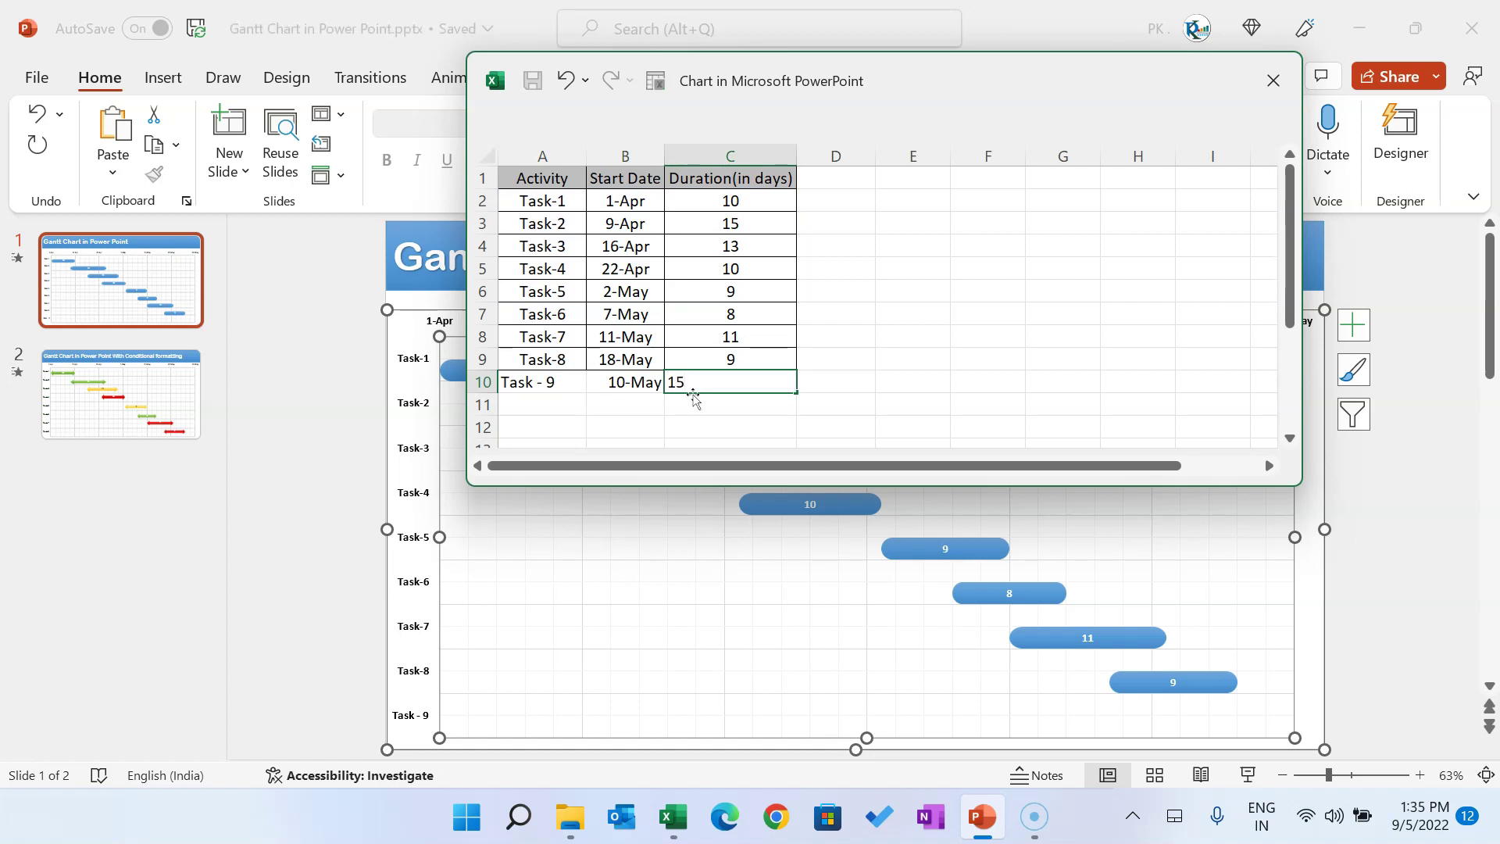
key(Return)
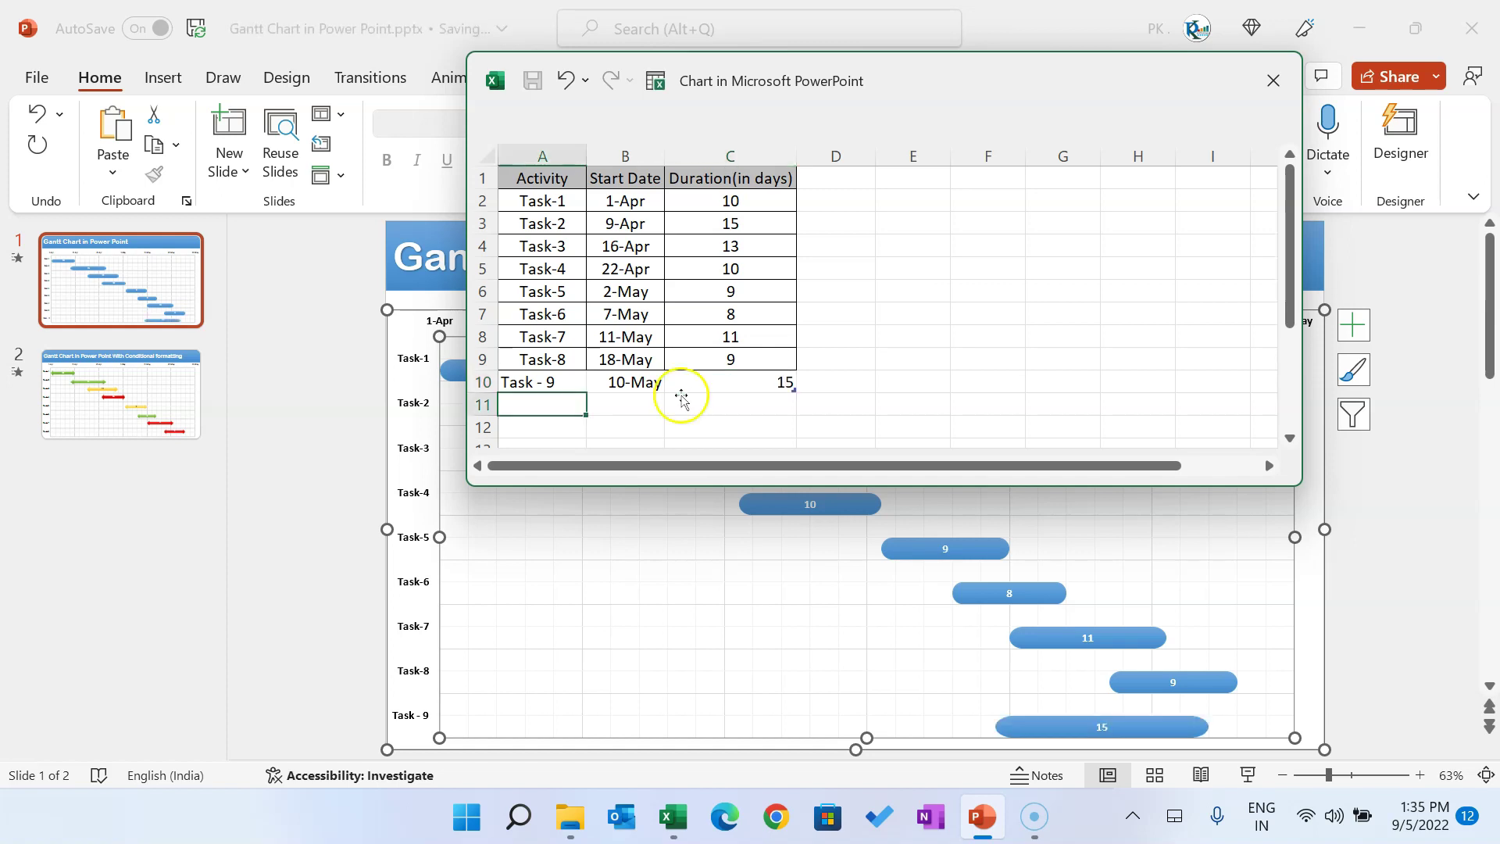
click(1267, 80)
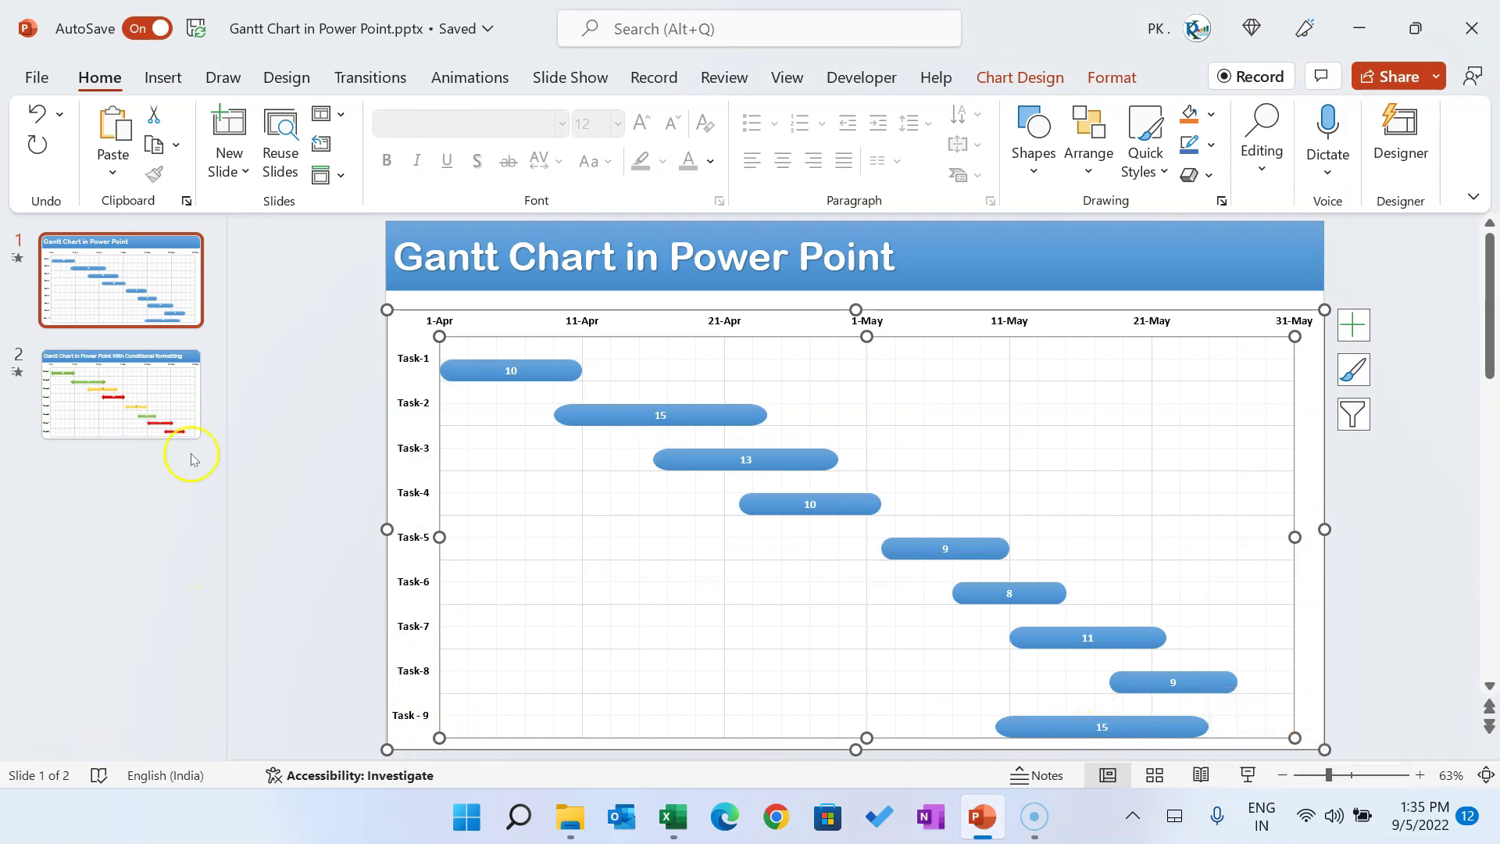
Open the data sheet of slide 2's Gantt chart, enlarge it, and move it below the chart's first task bars
click(121, 395)
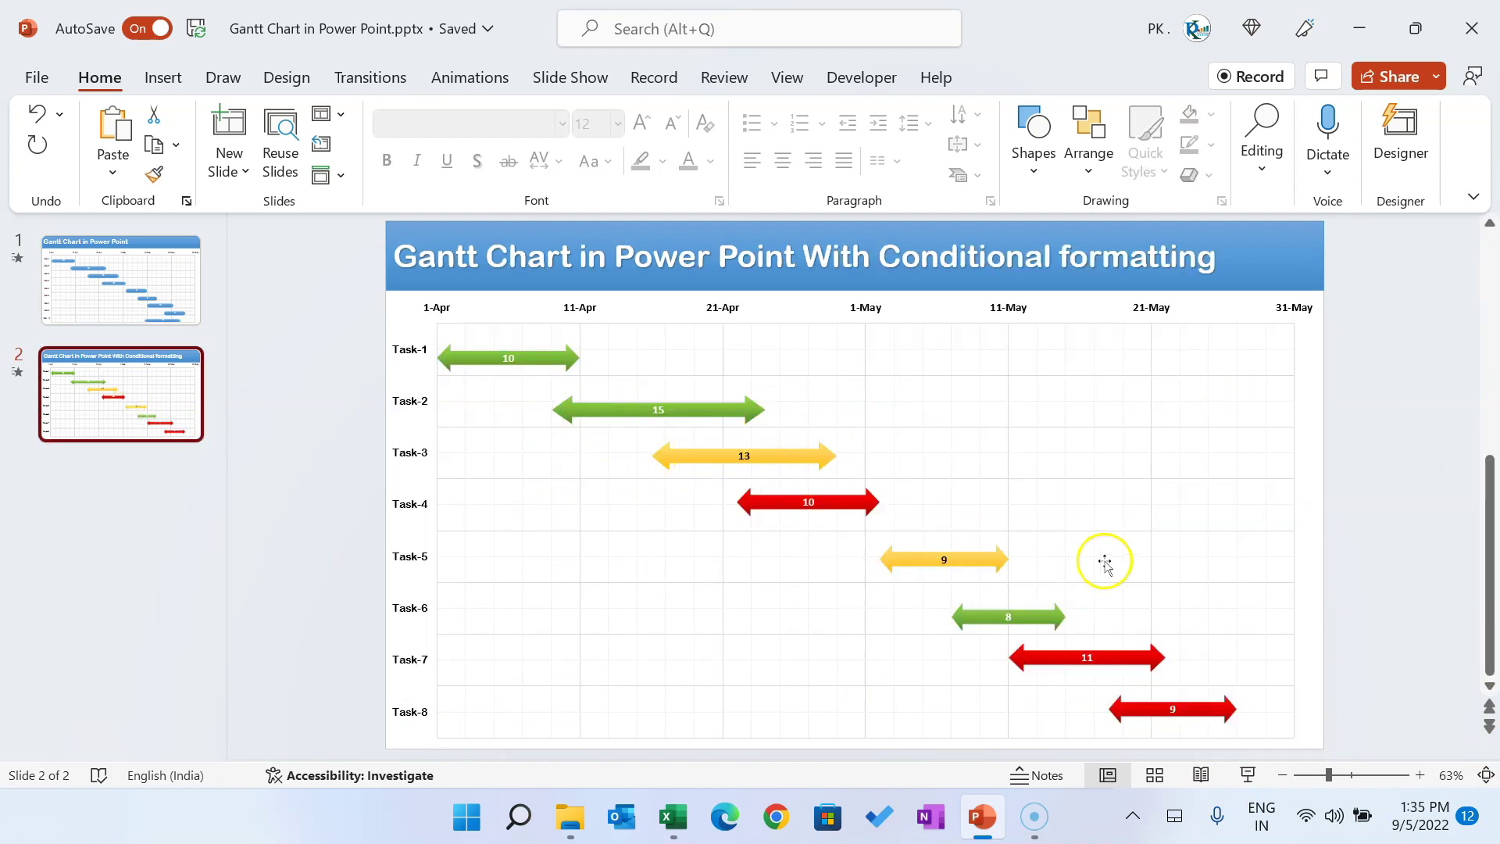
right_click(738, 422)
click(833, 580)
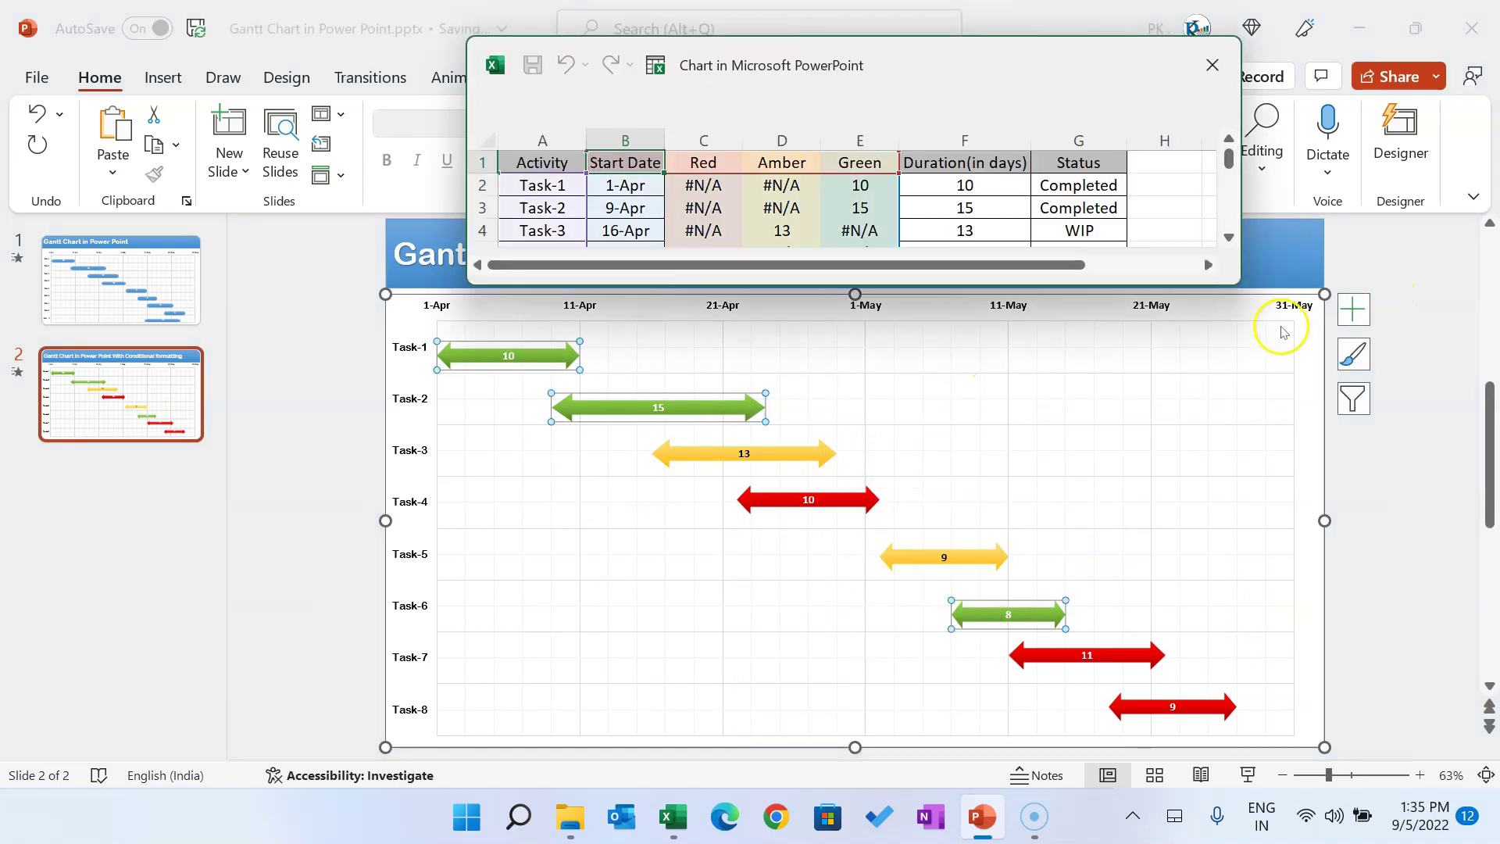
drag(1241, 283, 1323, 465)
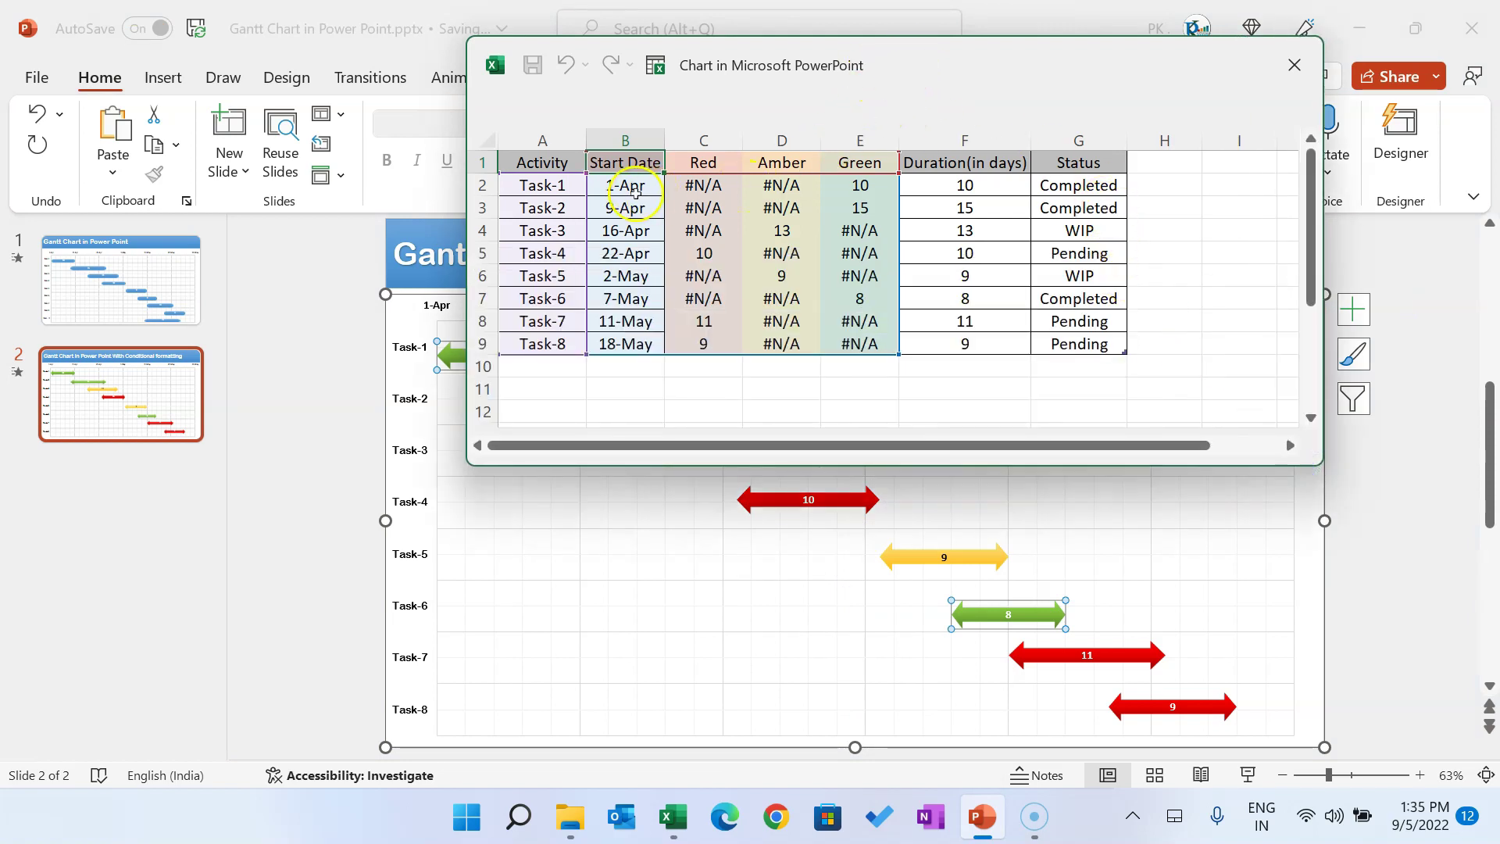
drag(998, 64, 985, 435)
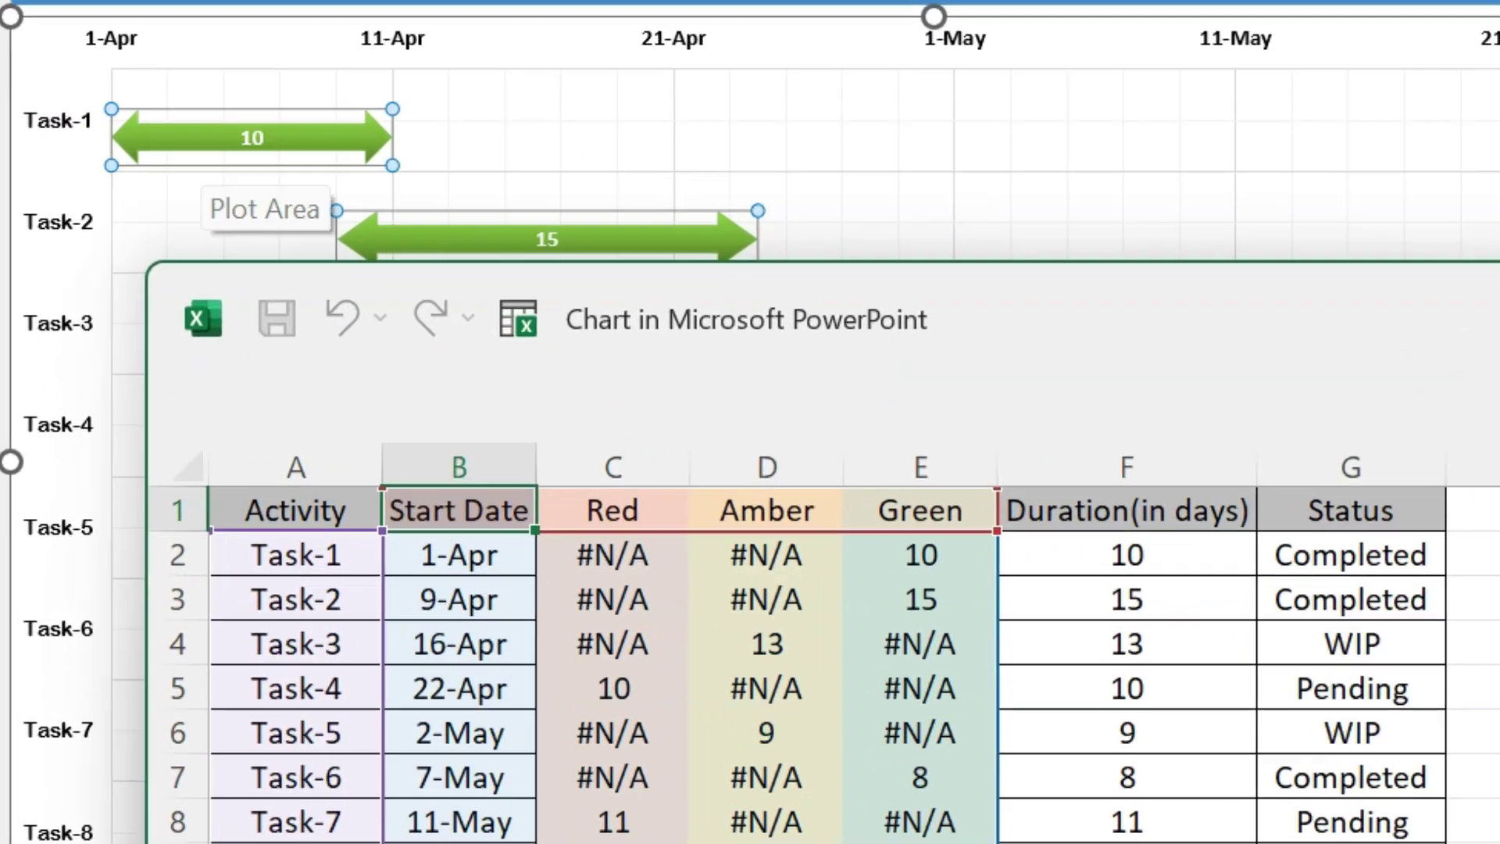
Set Task-1's status to Pending in the chart data
click(1070, 560)
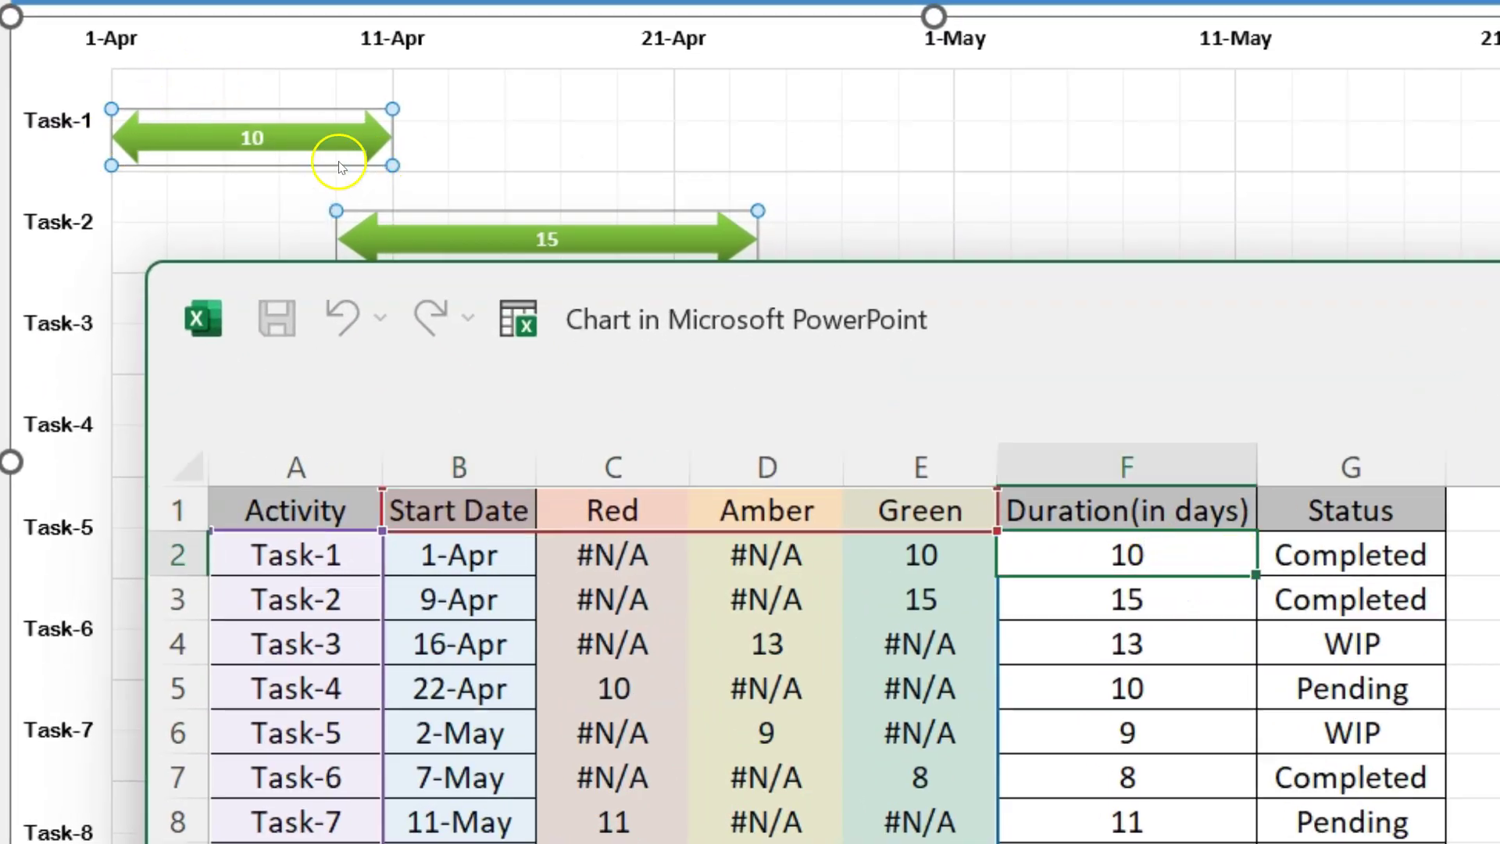
click(1317, 555)
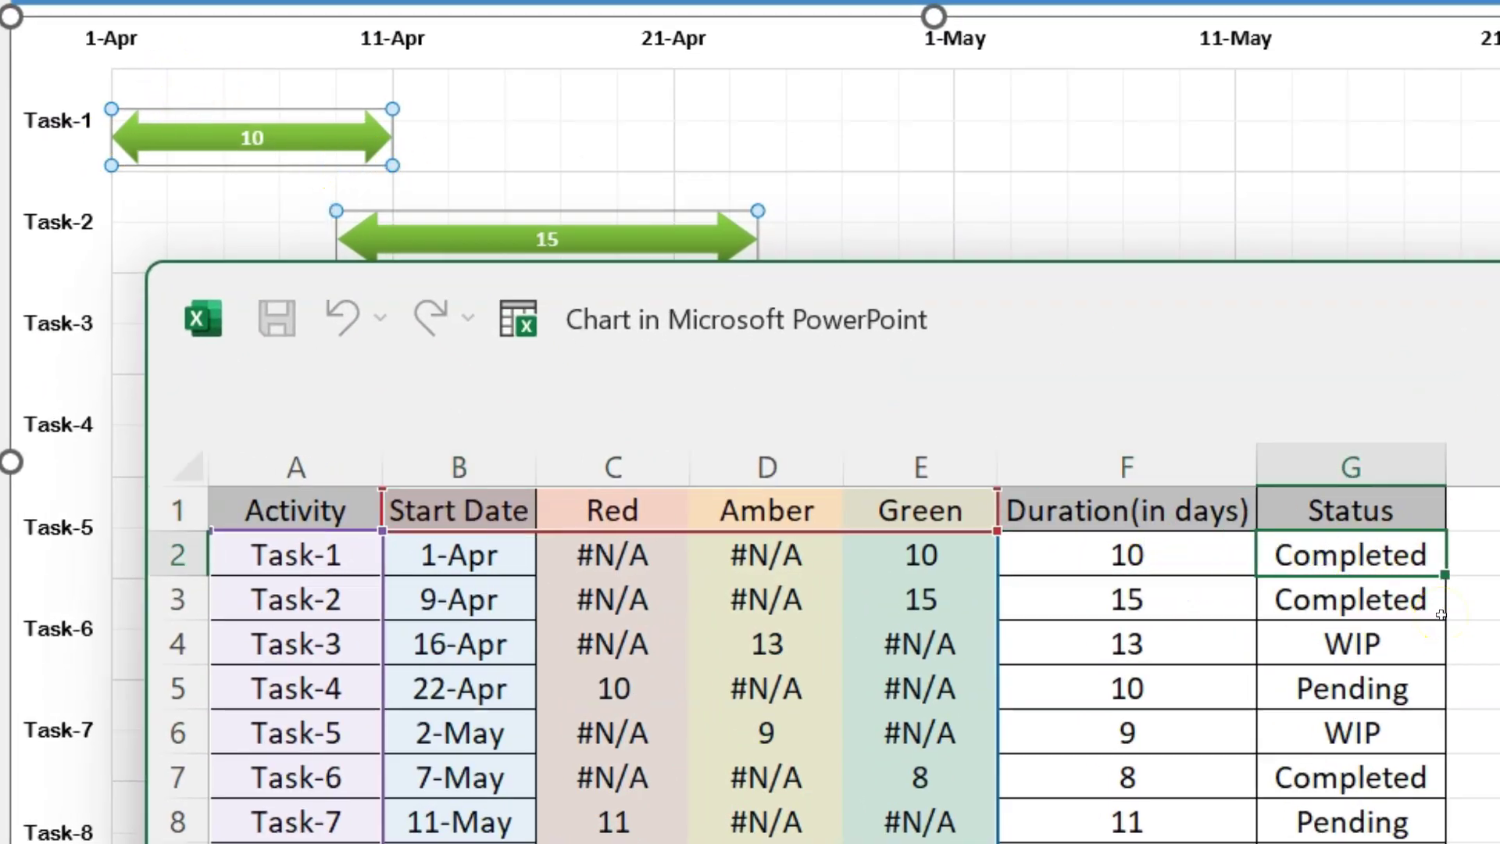
text(Pending)
key(Return)
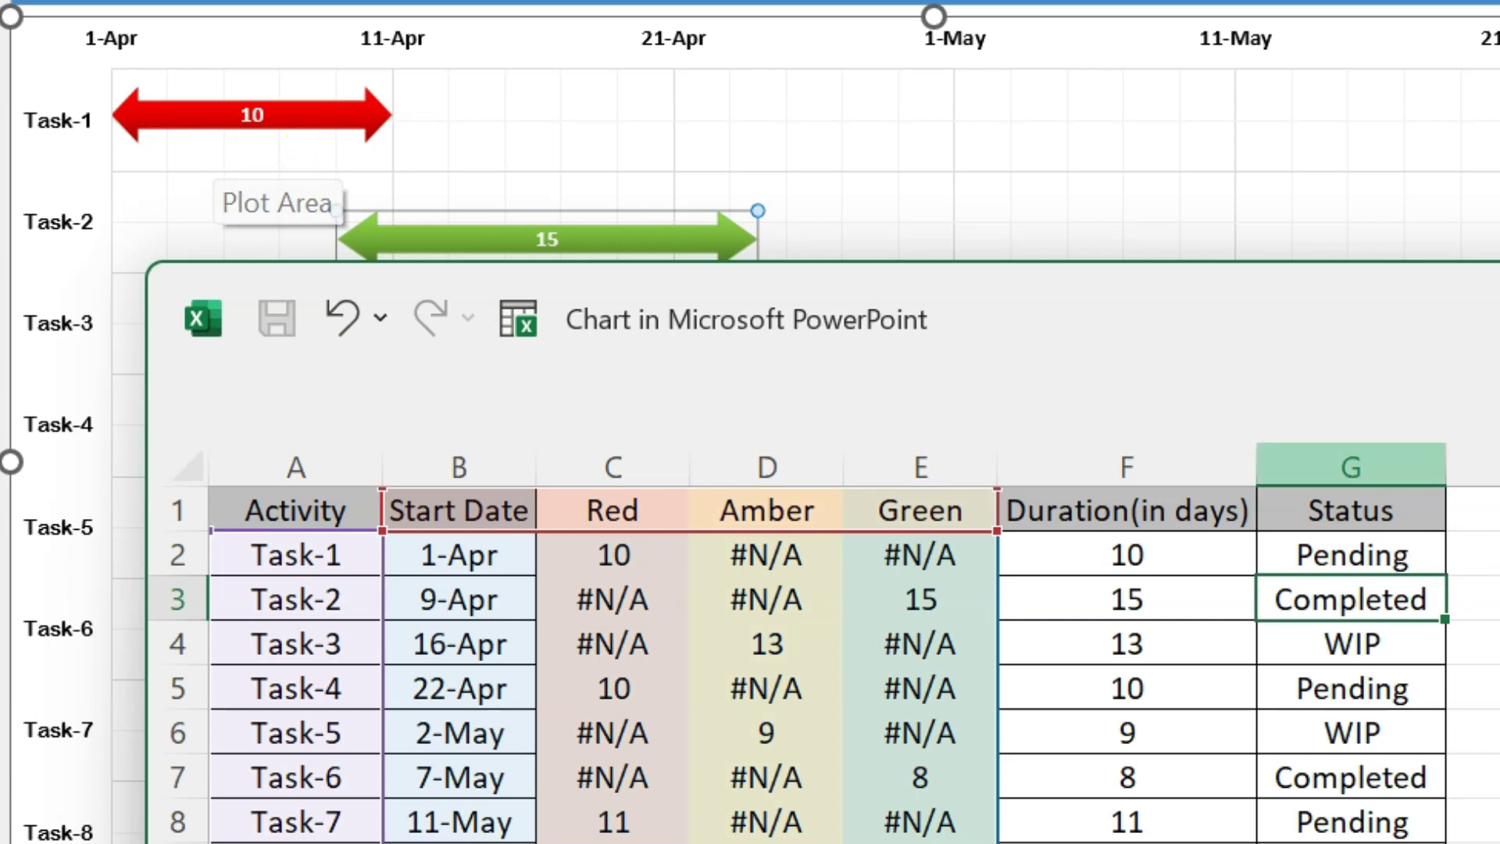
Set Task-1's duration to 15 days in the chart data
click(1172, 559)
text(1)
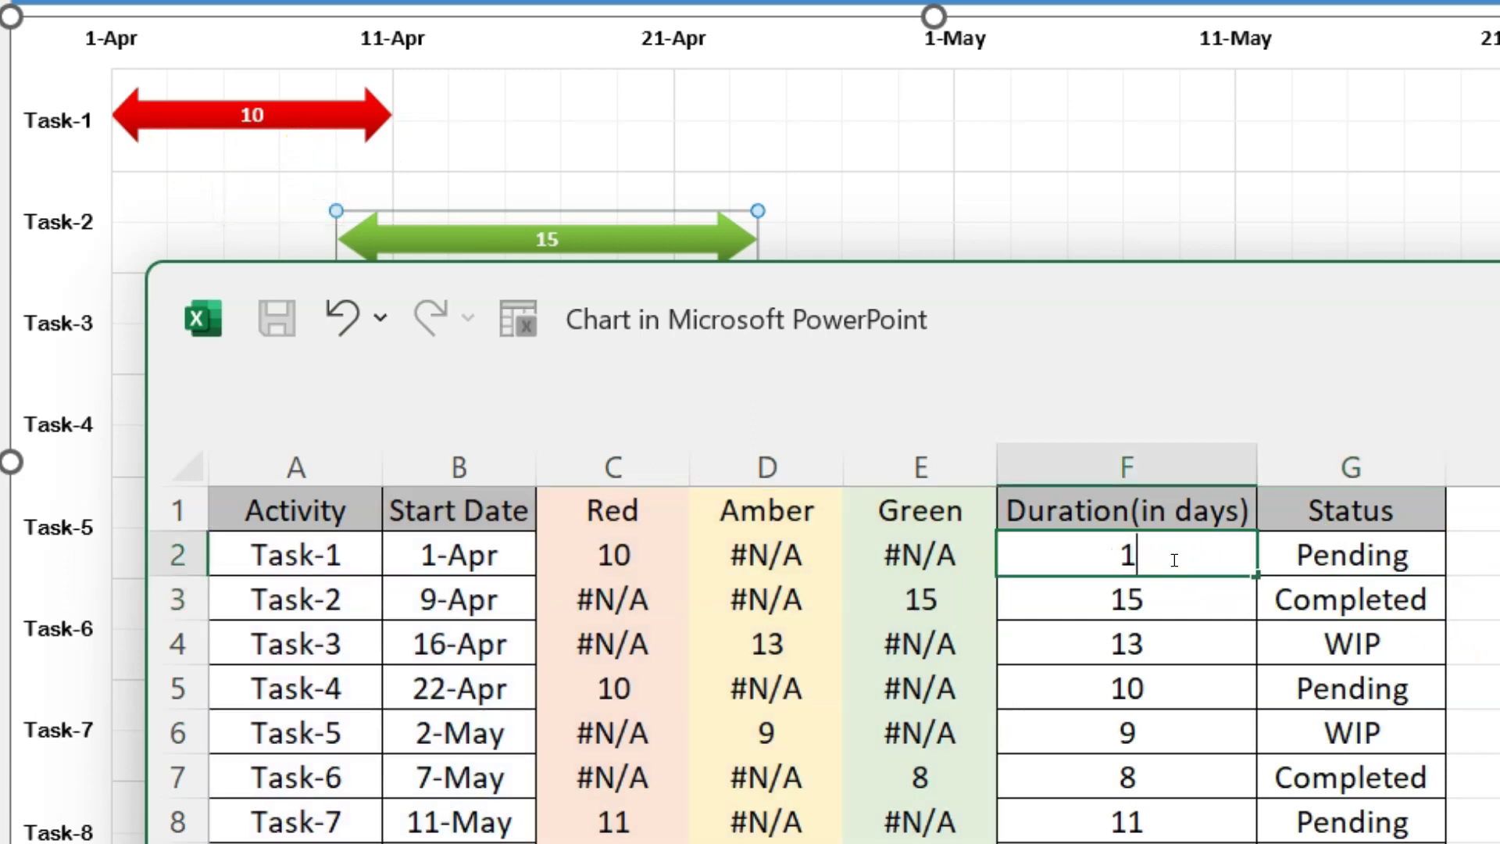
key(Return)
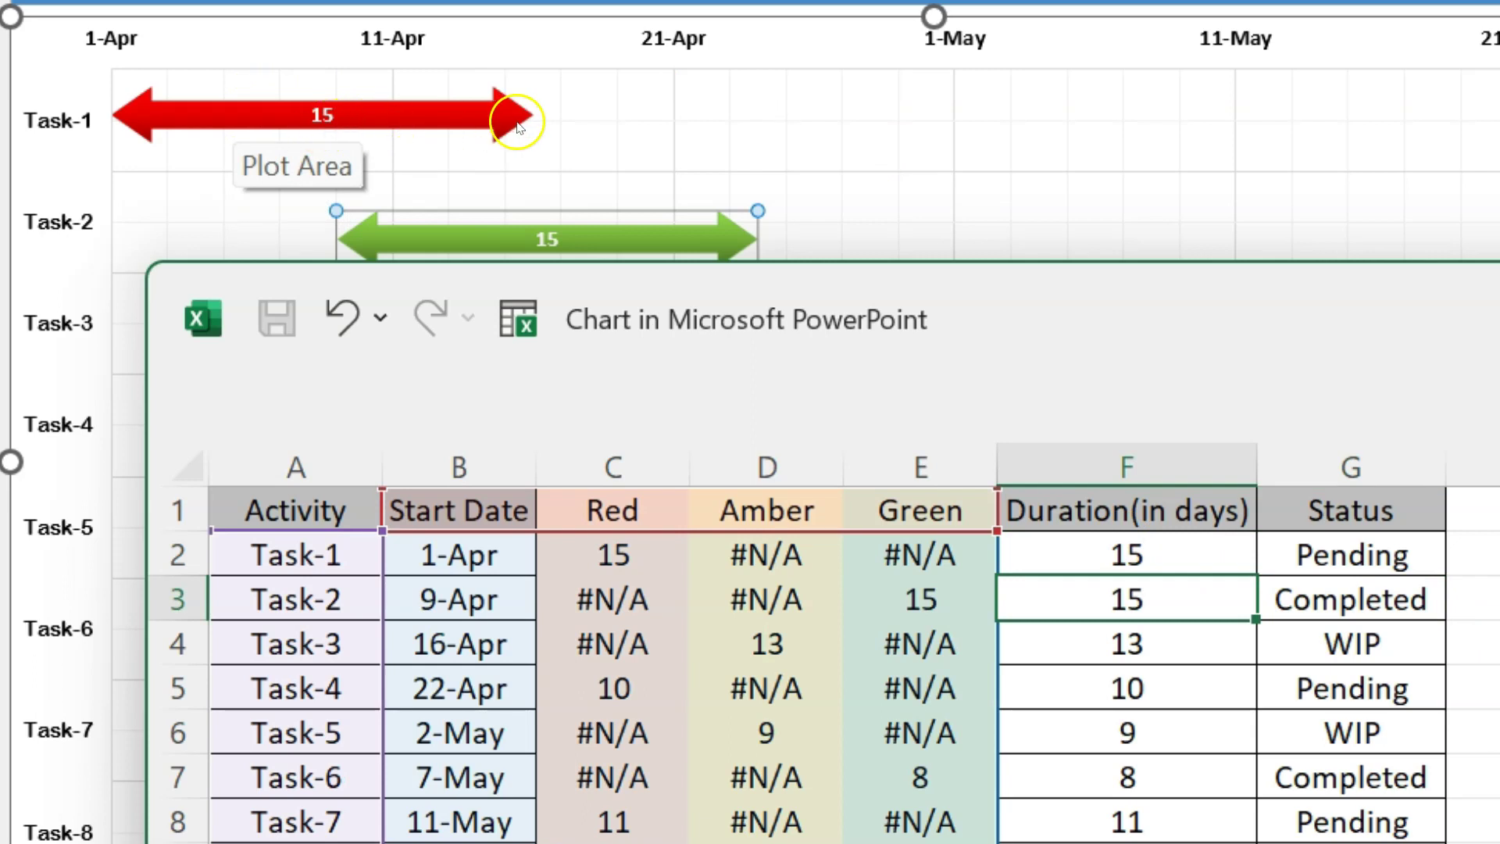
Set Task-1's status to WIP in the chart data
click(1382, 561)
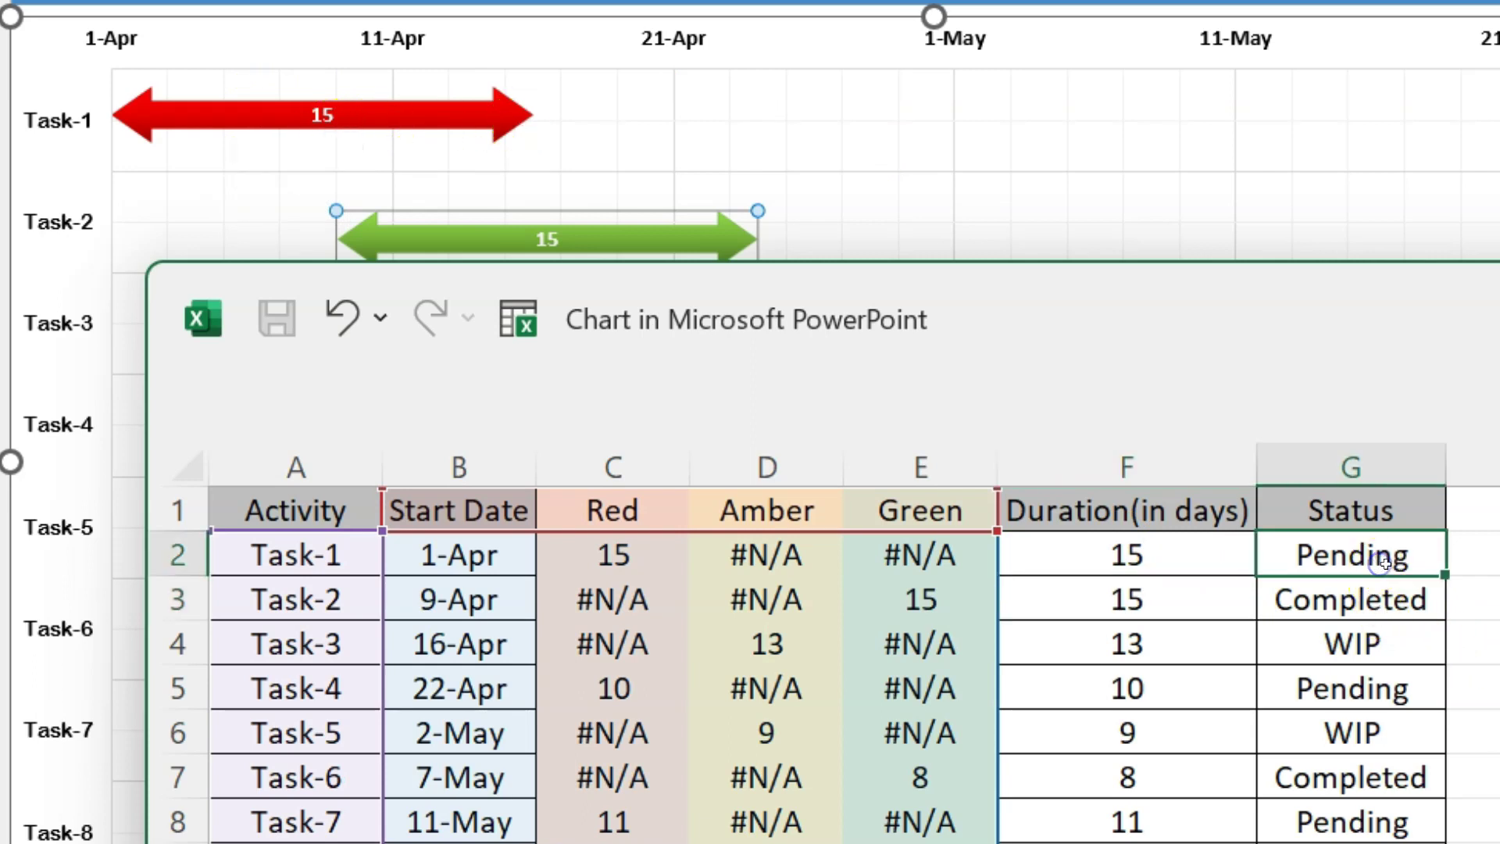
text(WIP)
key(Return)
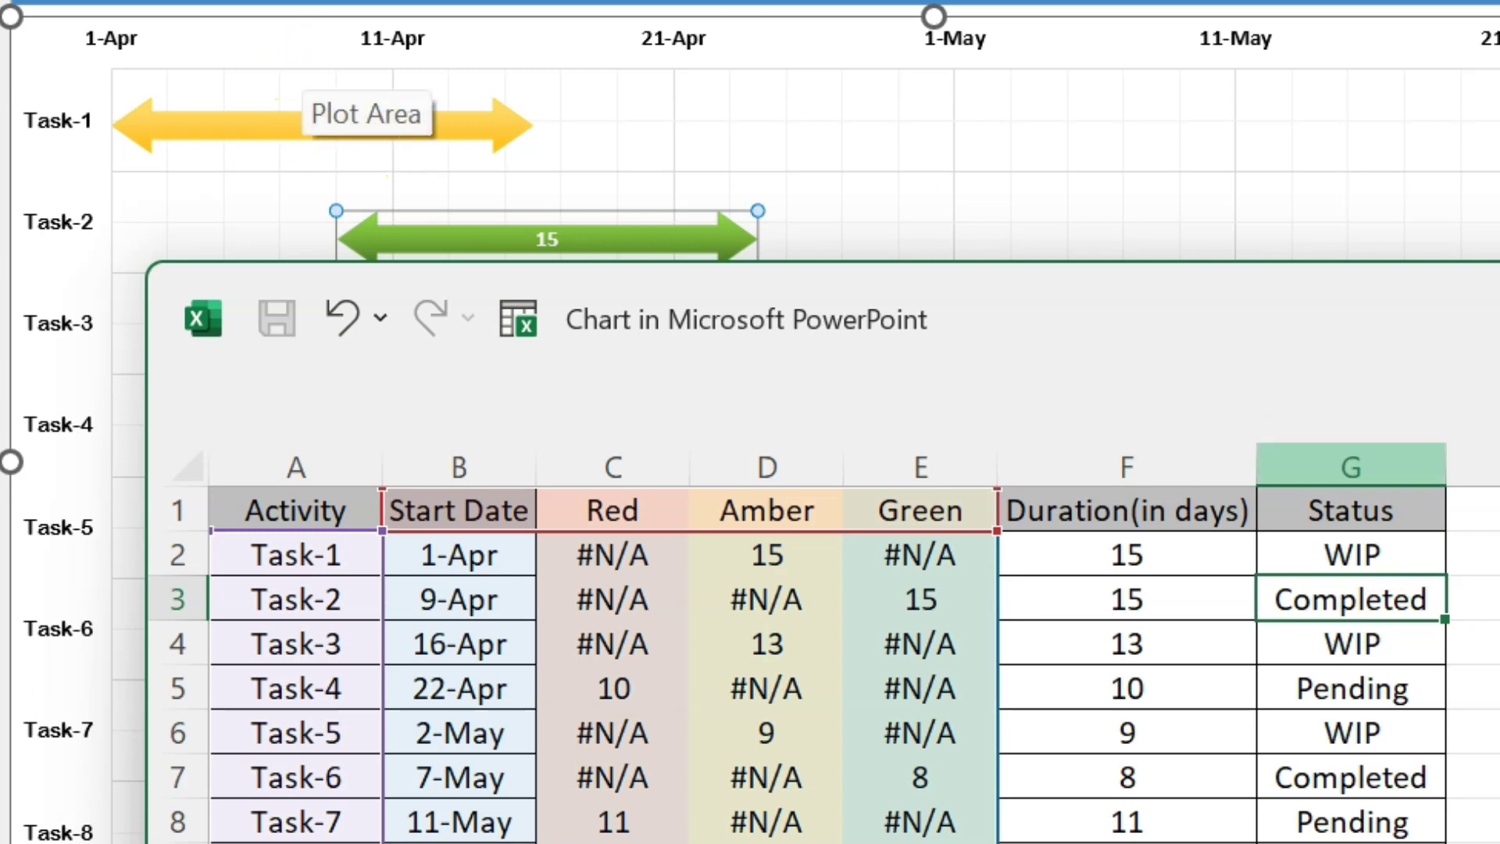
Set Task-1's status to Completed and close the chart's data sheet
click(1395, 559)
text(Comp)
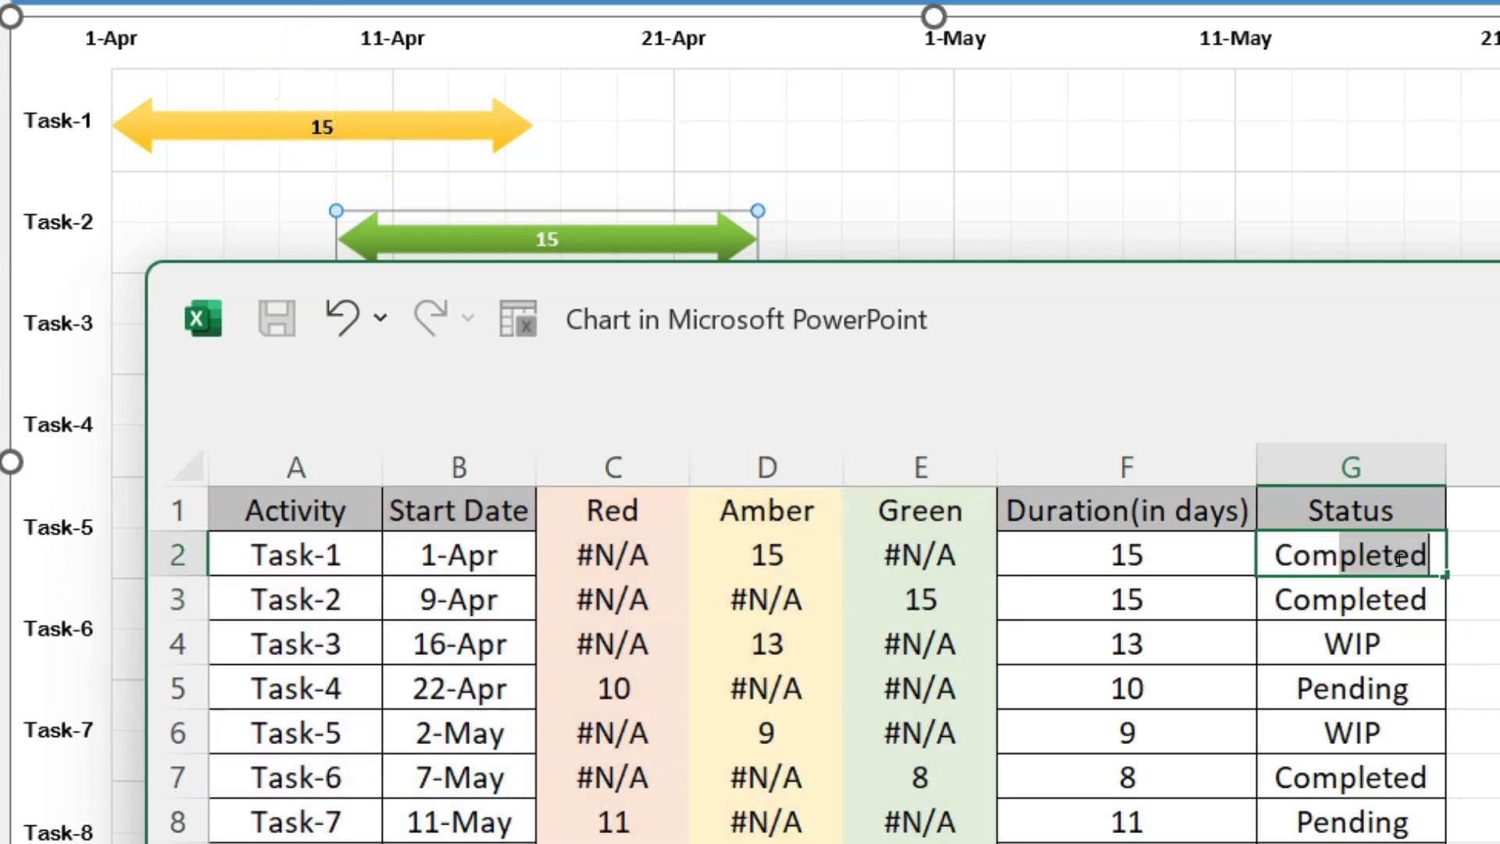
key(Return)
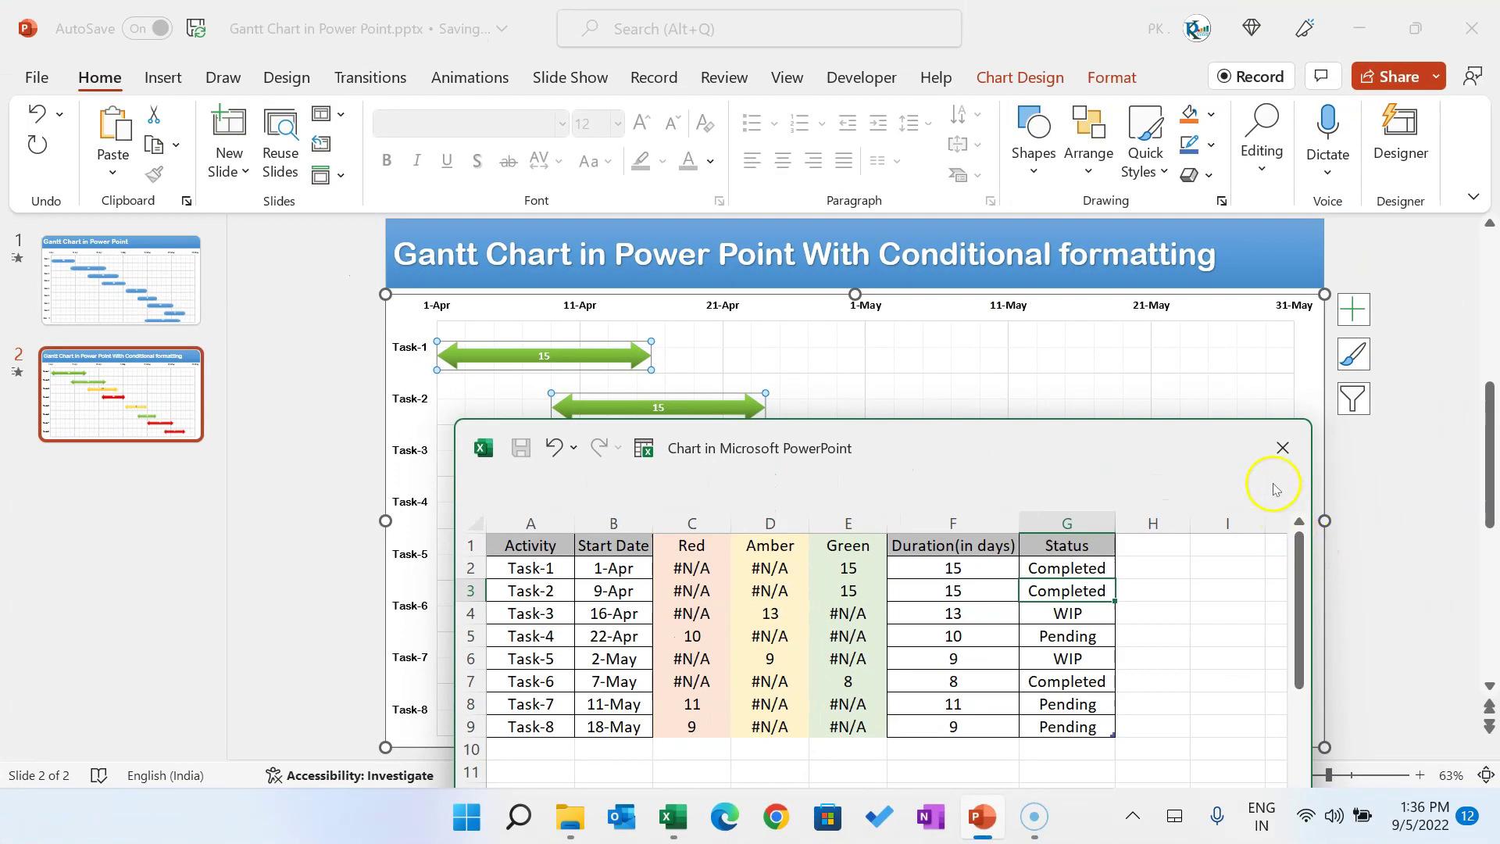
click(1283, 451)
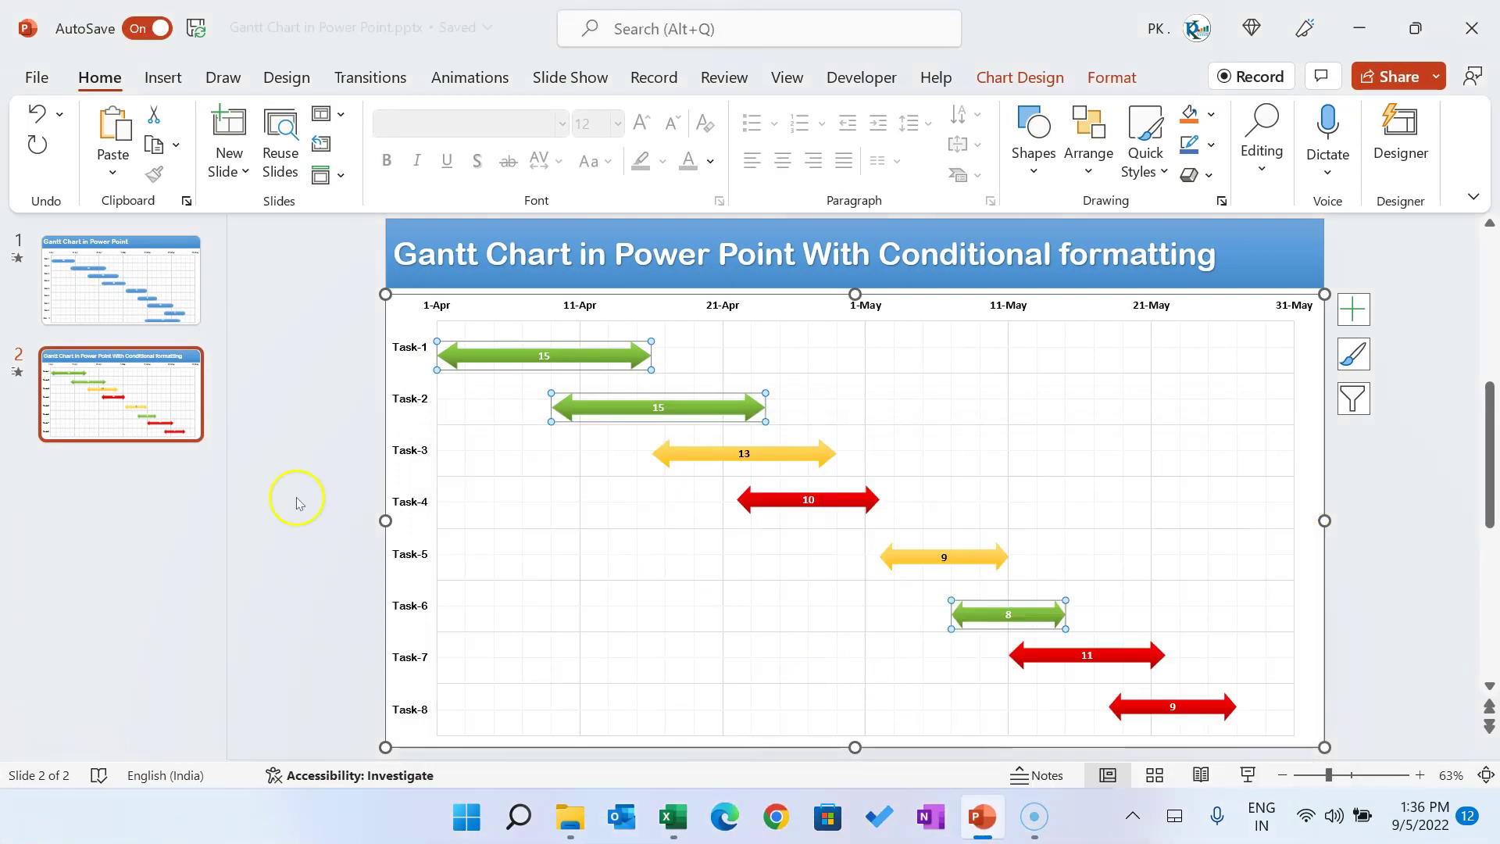
Add a new slide after slide 2
click(132, 498)
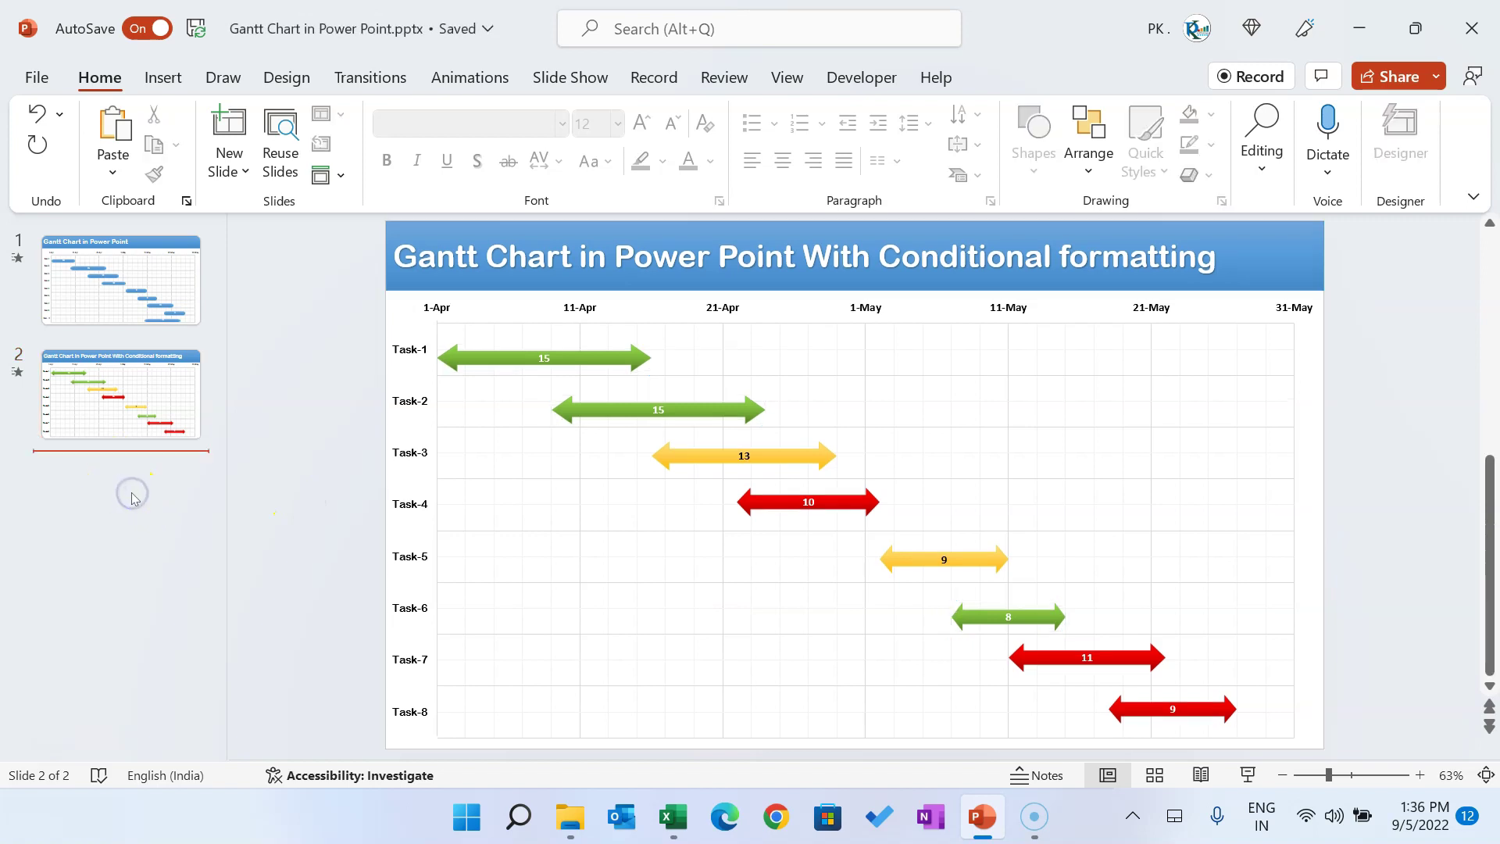
right_click(176, 429)
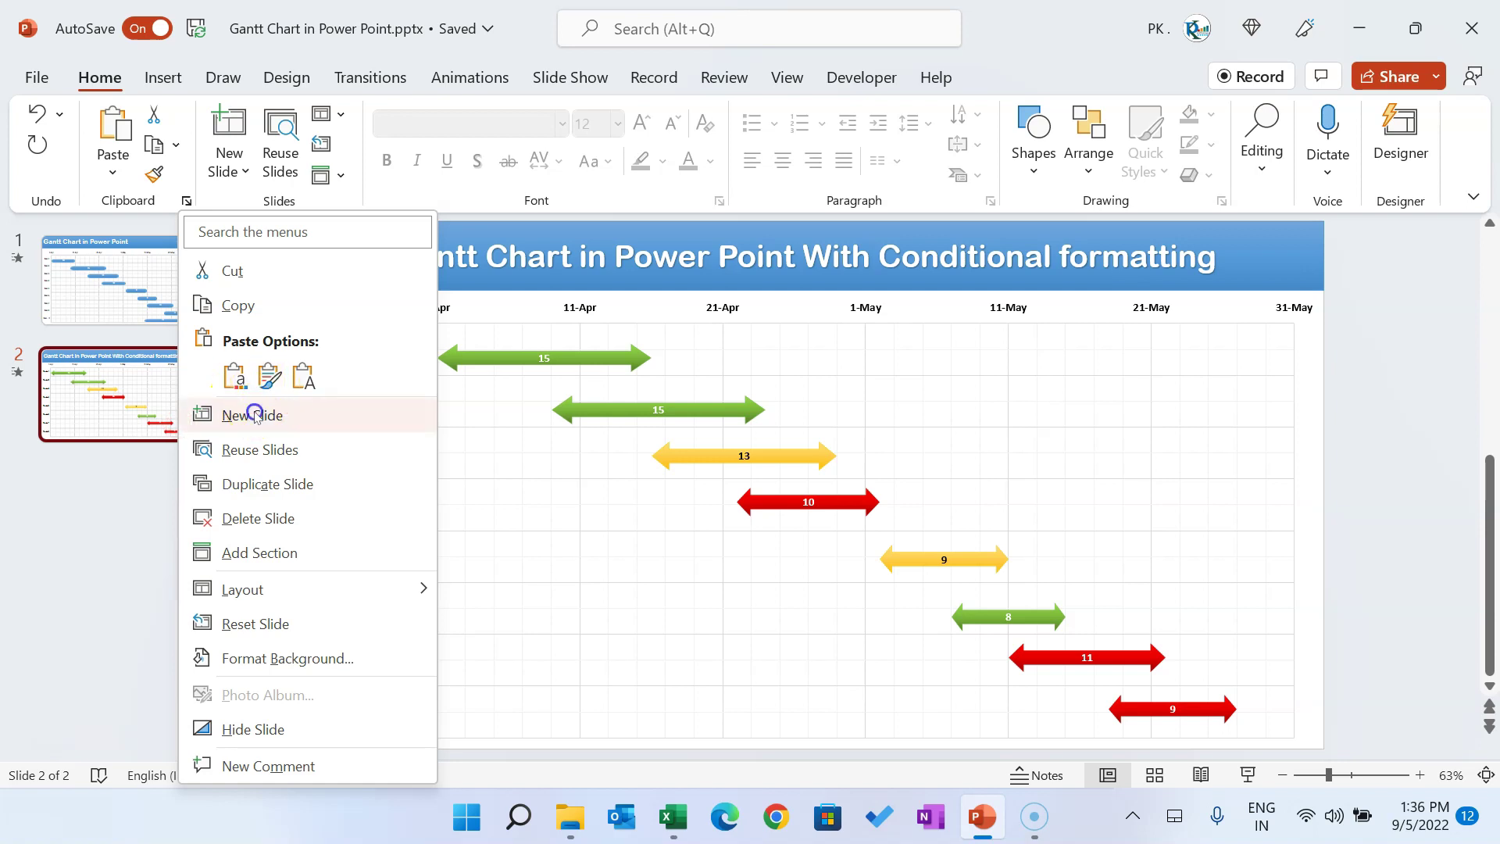
click(252, 415)
Delete the content and title placeholders from slide 3 to leave the slide blank
click(817, 360)
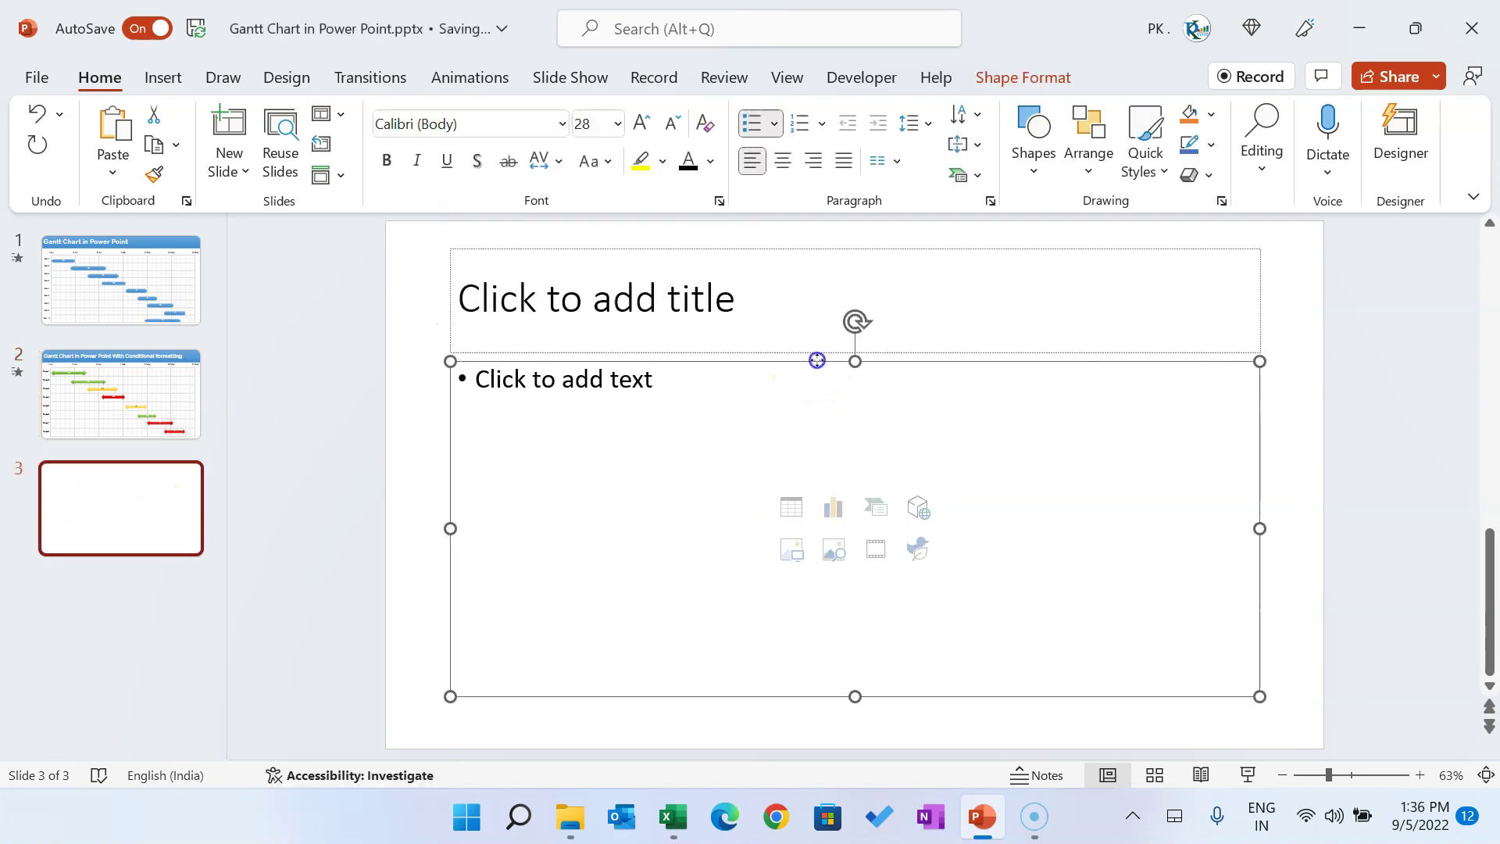
click(826, 355)
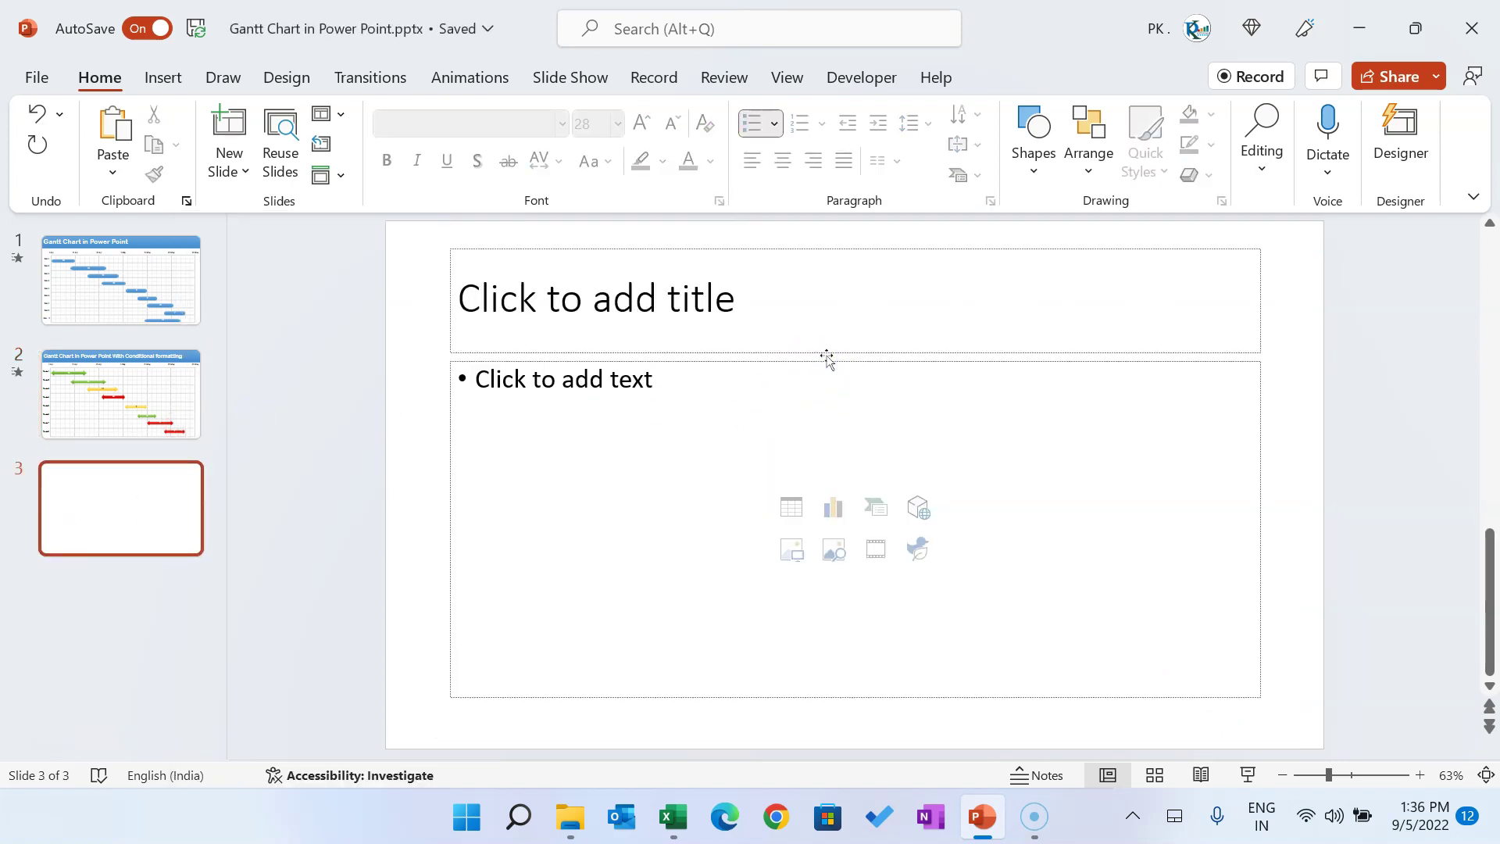
click(827, 357)
key(Delete)
click(828, 350)
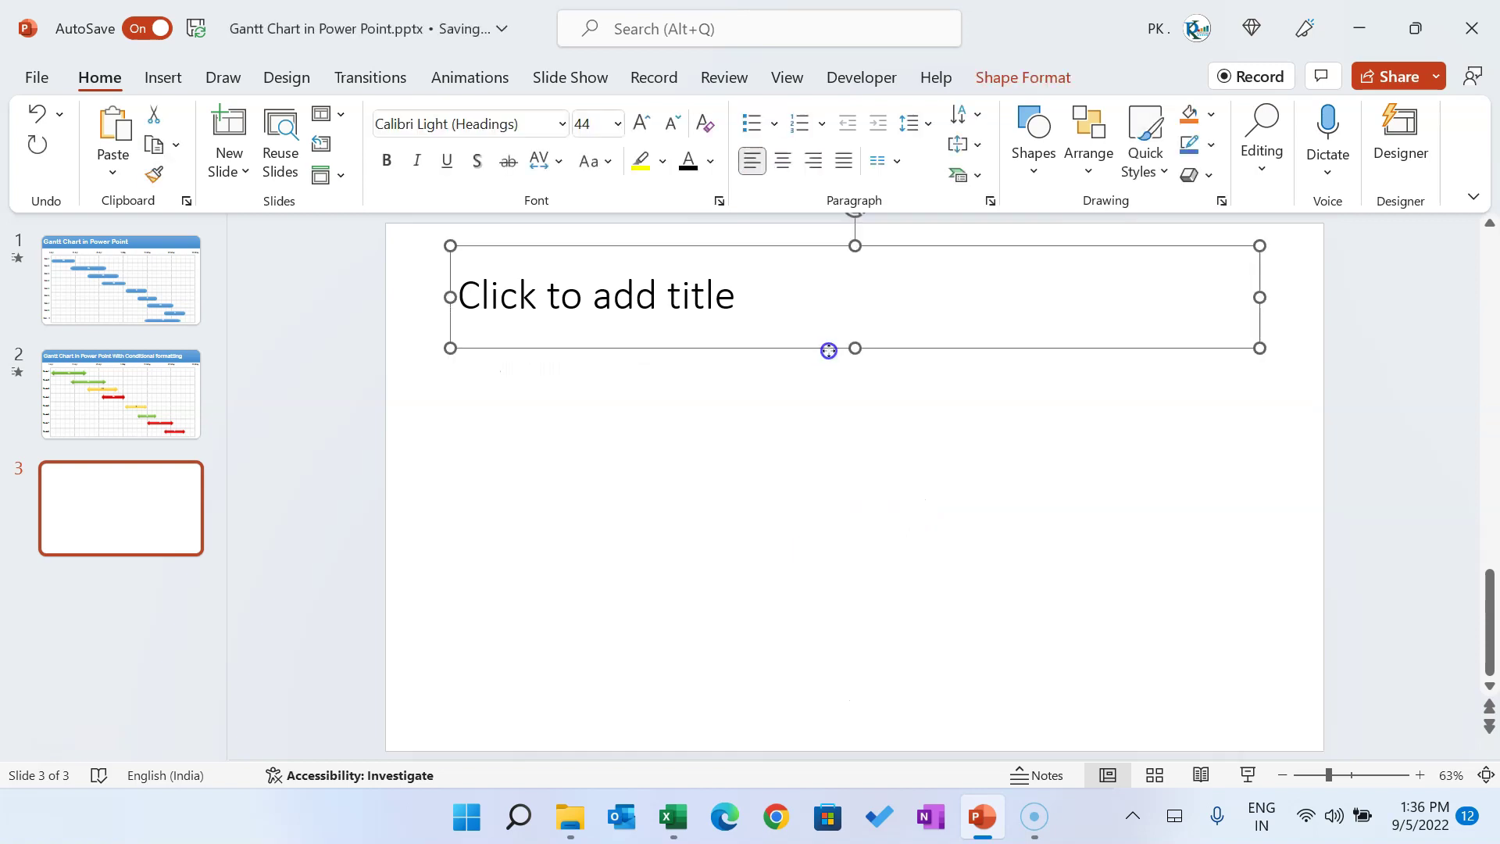
key(Delete)
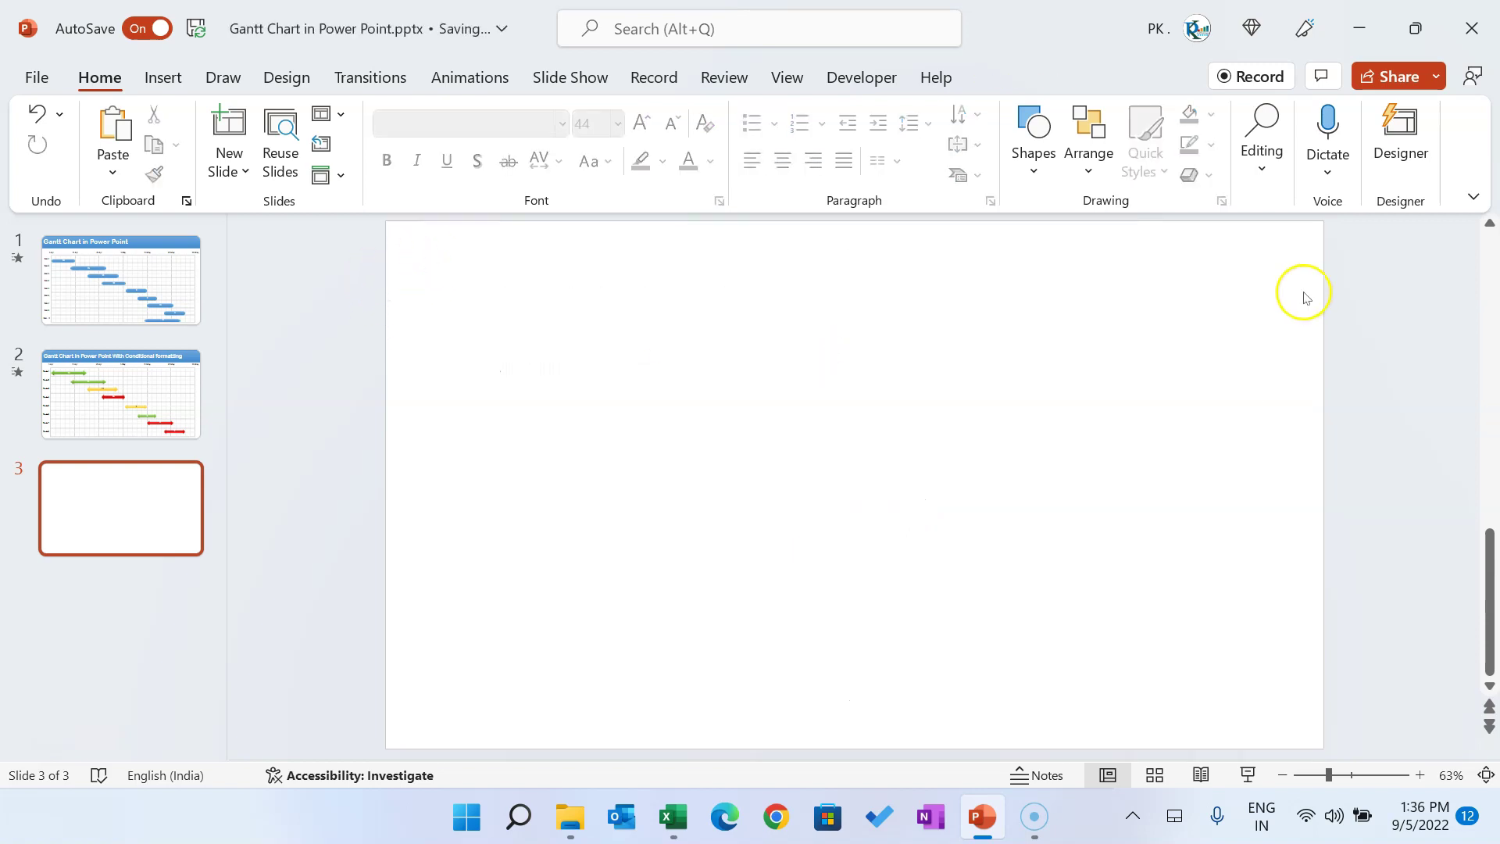
Insert a Stacked Bar chart on slide 3 and enlarge its data sheet window to show all the sample rows
click(181, 81)
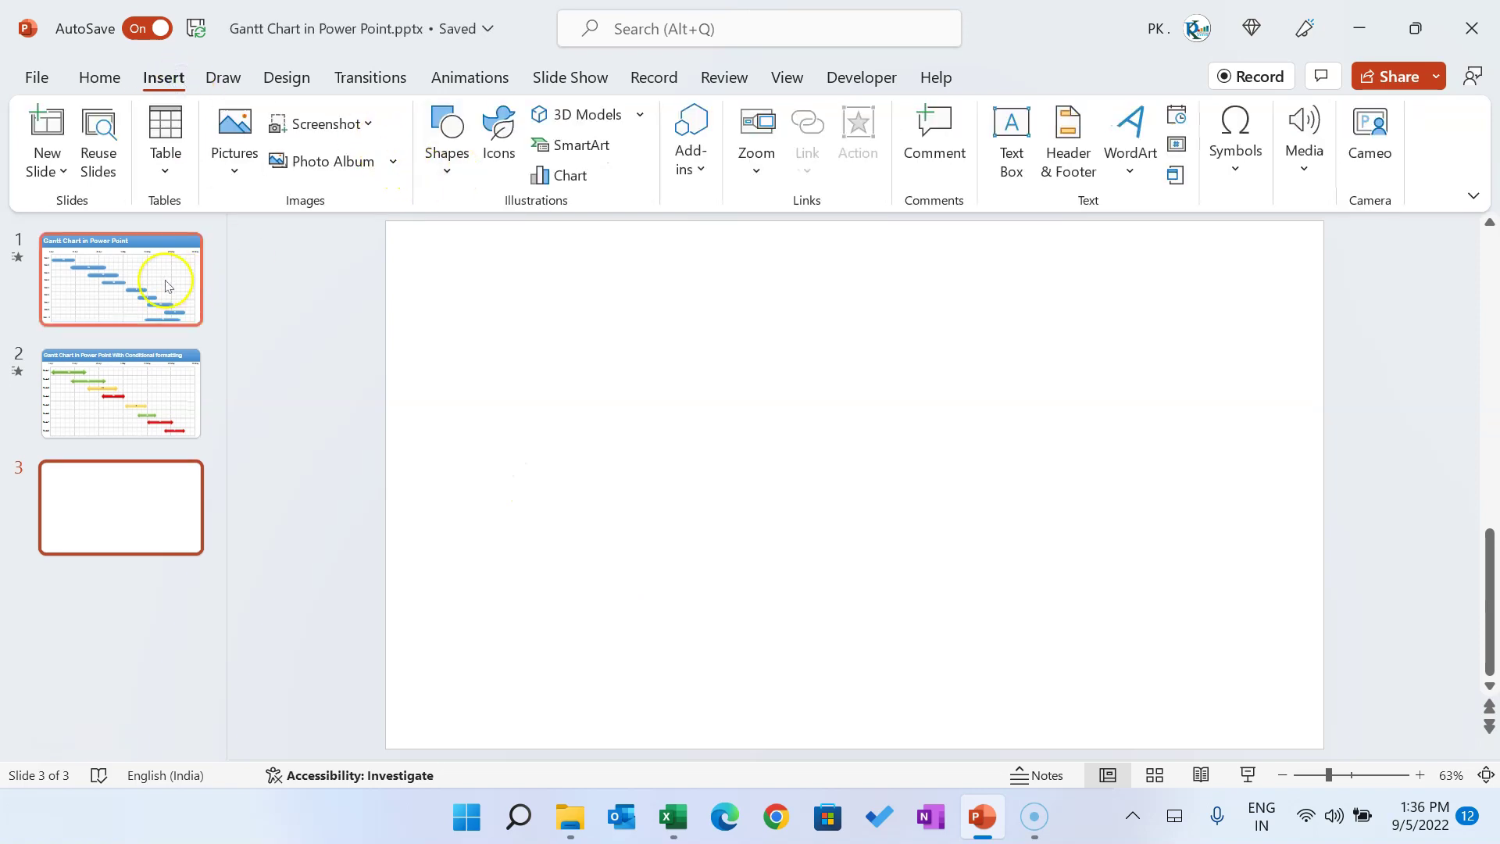
click(165, 286)
click(129, 518)
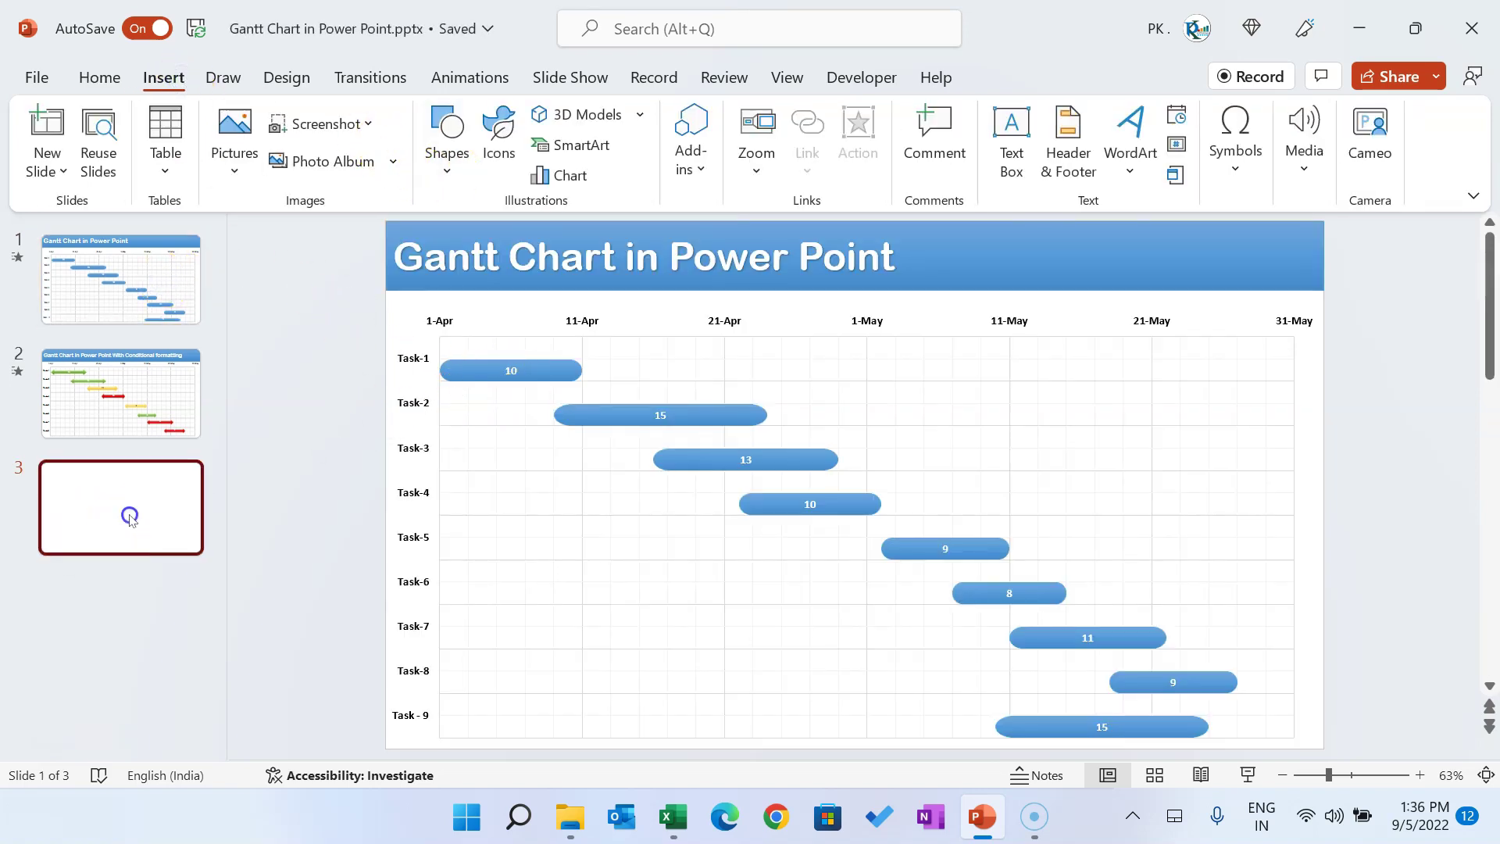
click(161, 77)
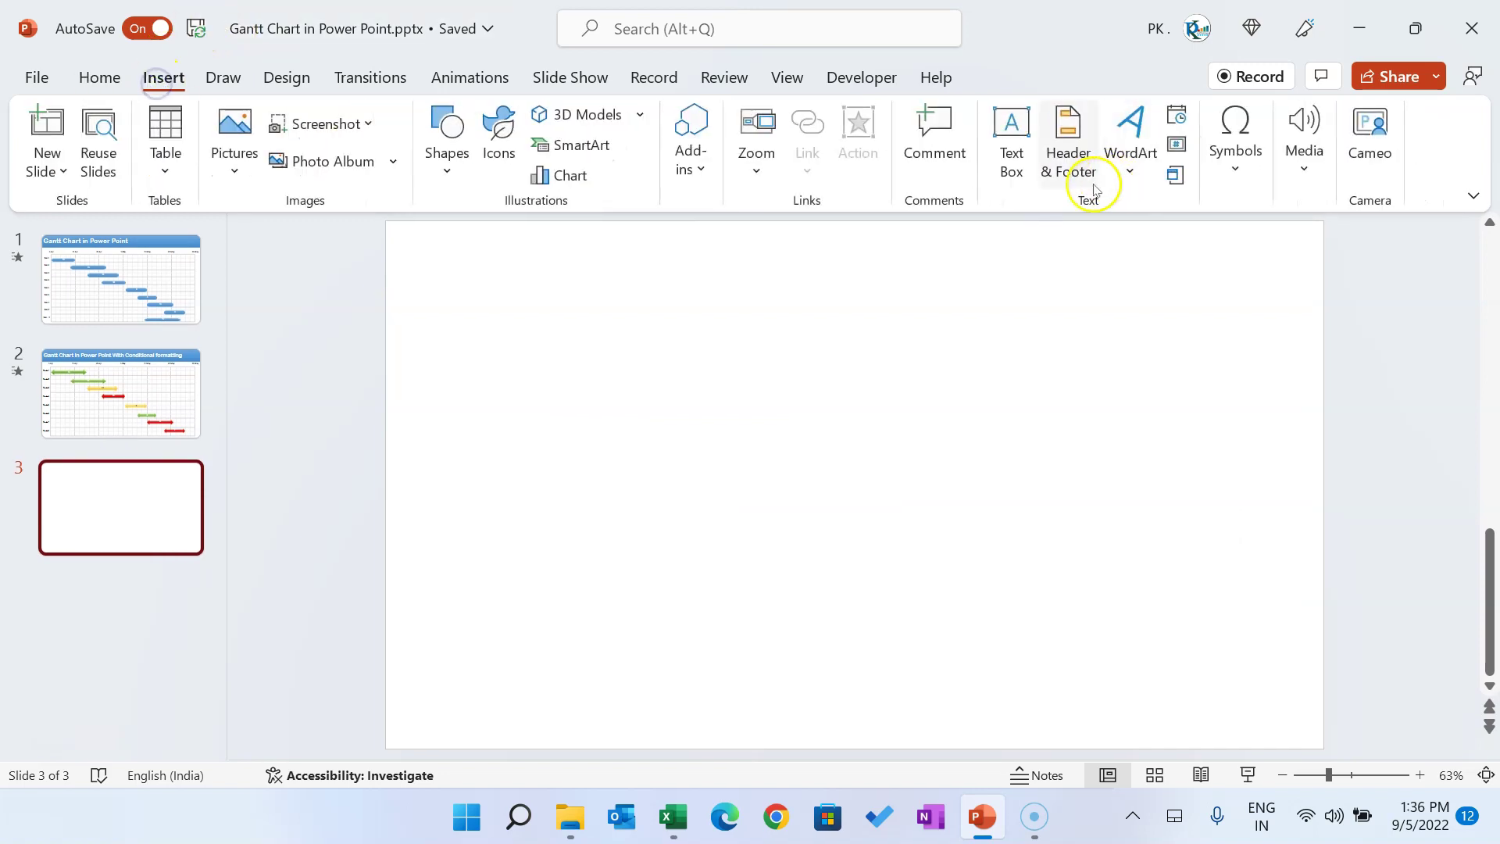
click(565, 185)
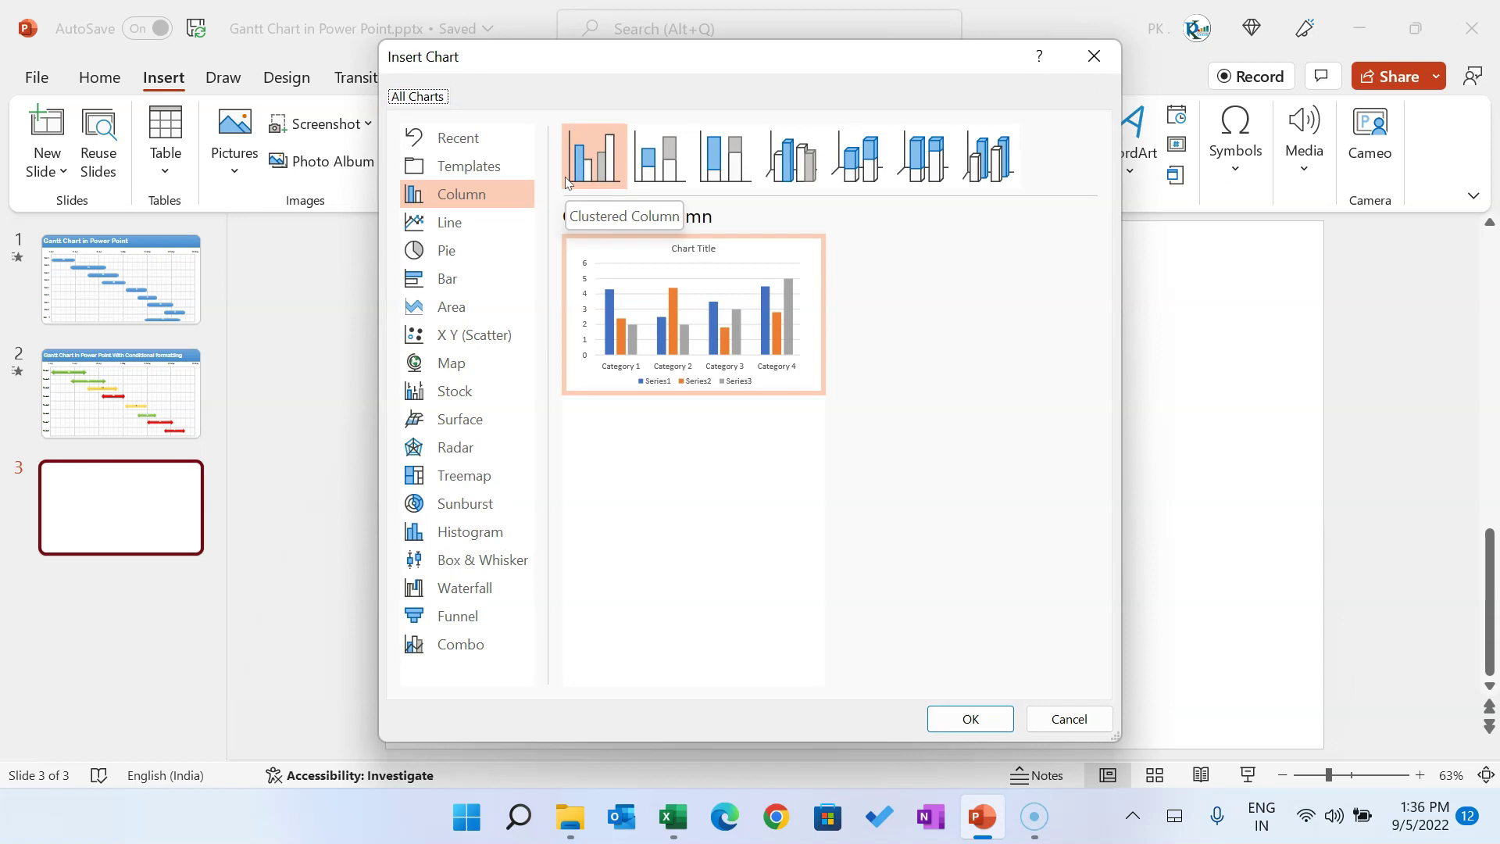
click(457, 281)
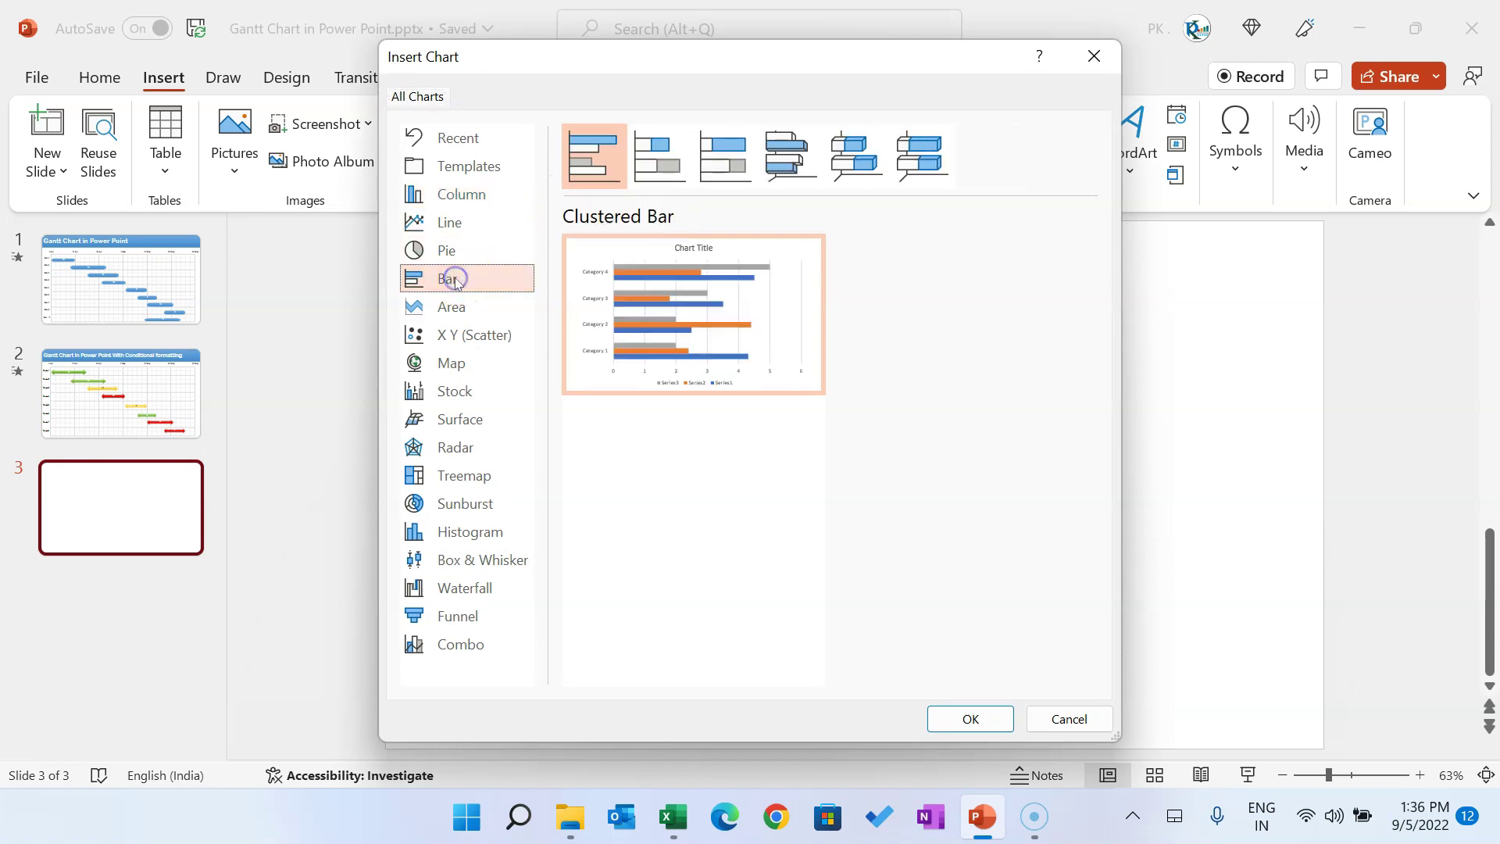
click(652, 168)
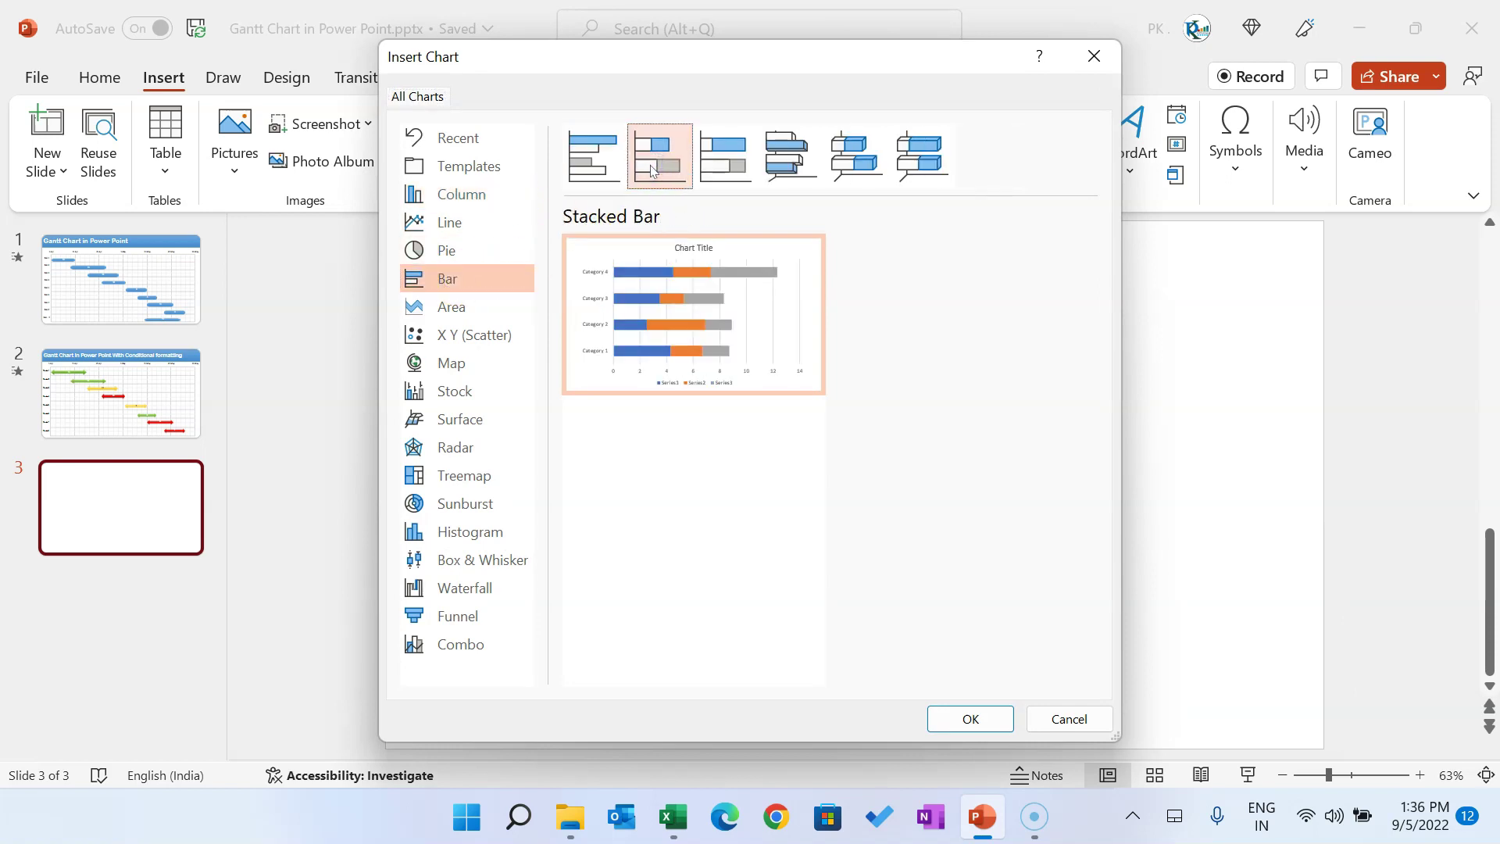
click(967, 714)
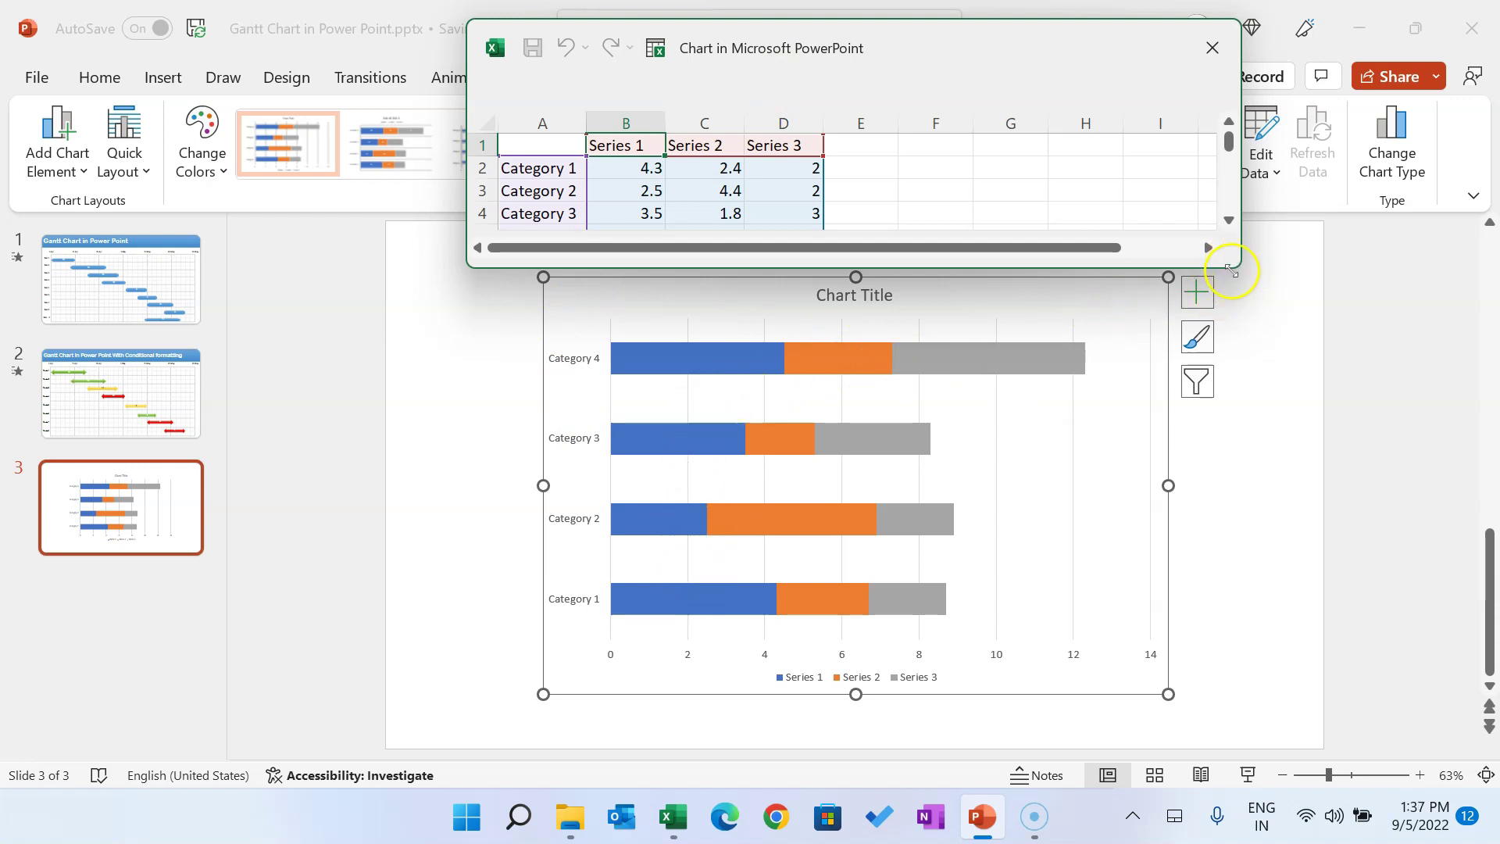
drag(1233, 270, 1269, 430)
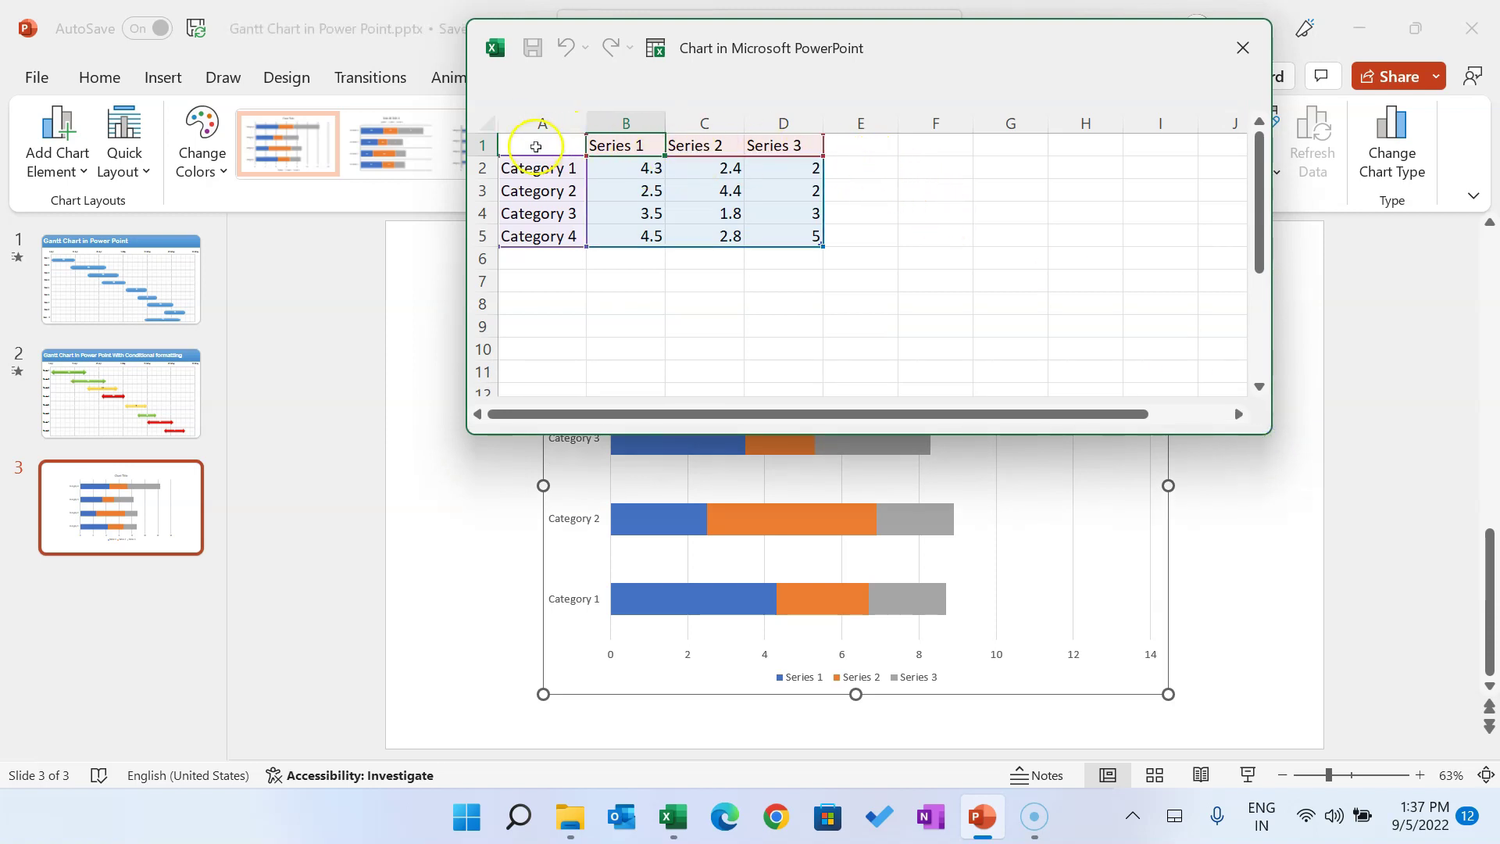
click(886, 151)
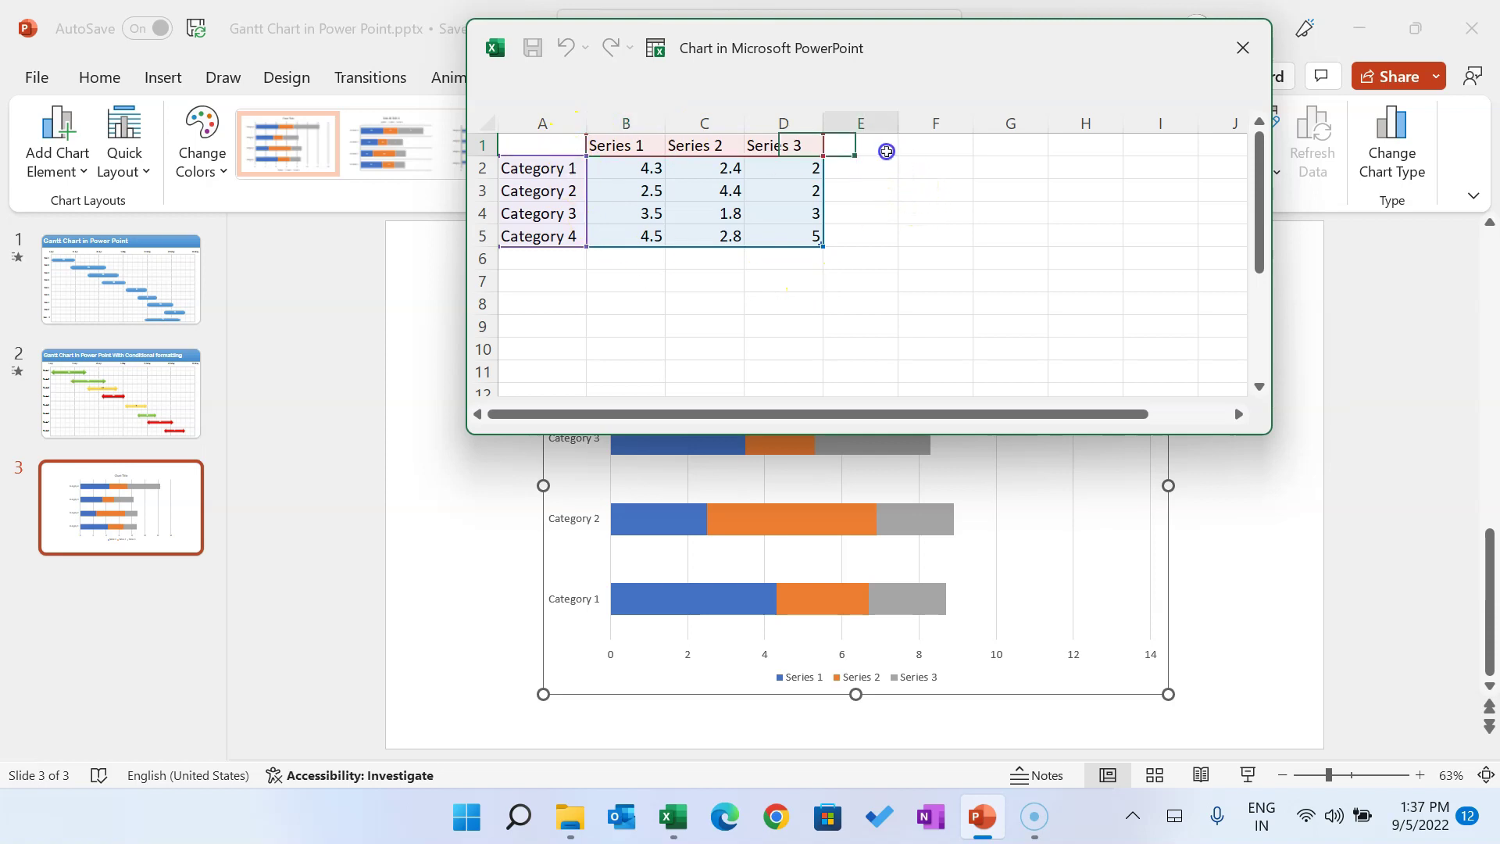
Switch to the Book1 workbook in Excel and copy the Activity, Start Date and Duration(in days) table in A1:C9
click(672, 816)
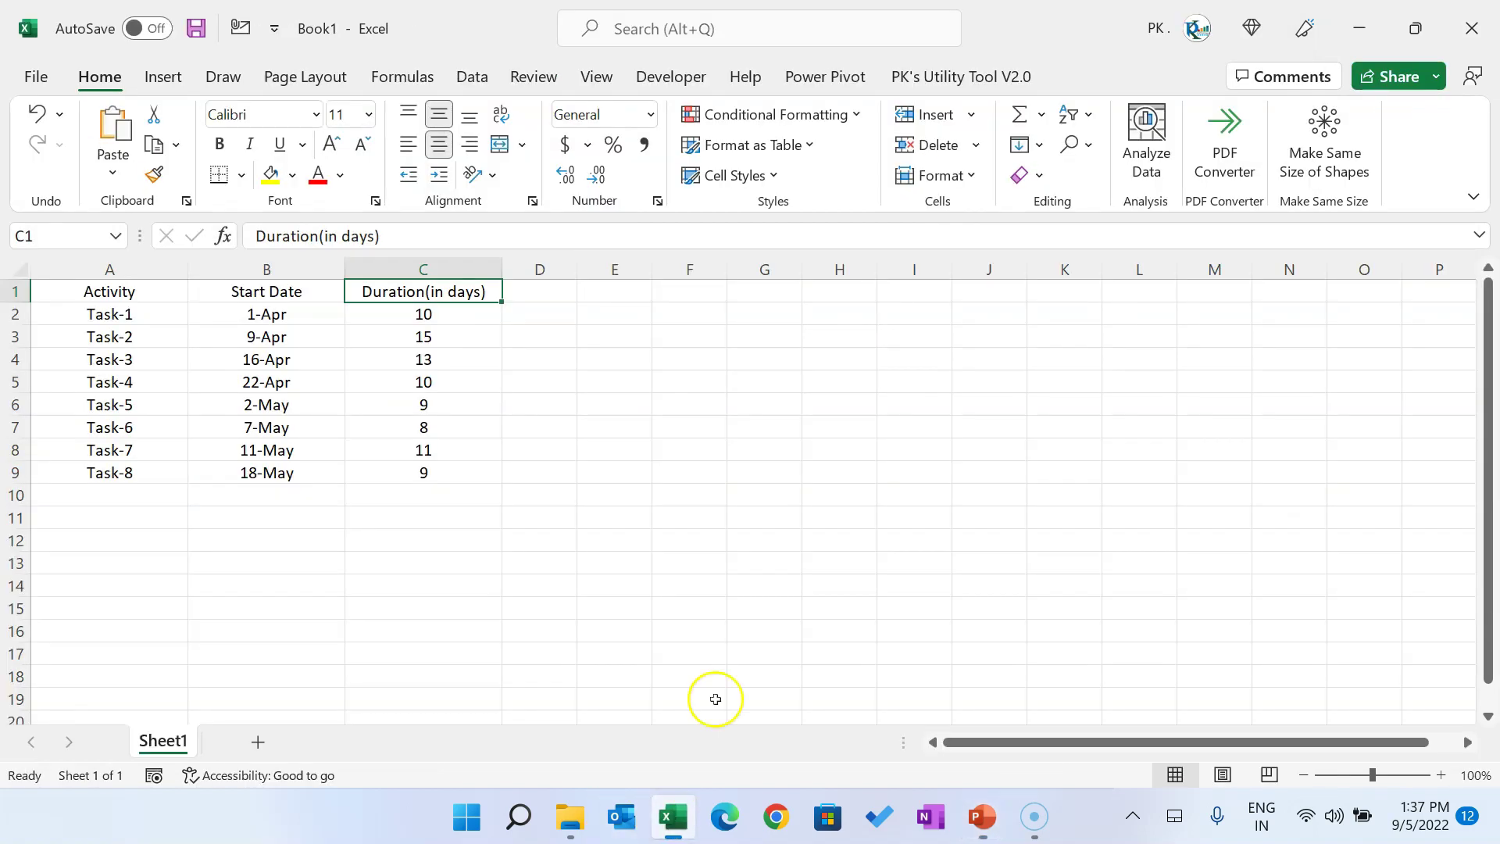
drag(109, 296, 399, 450)
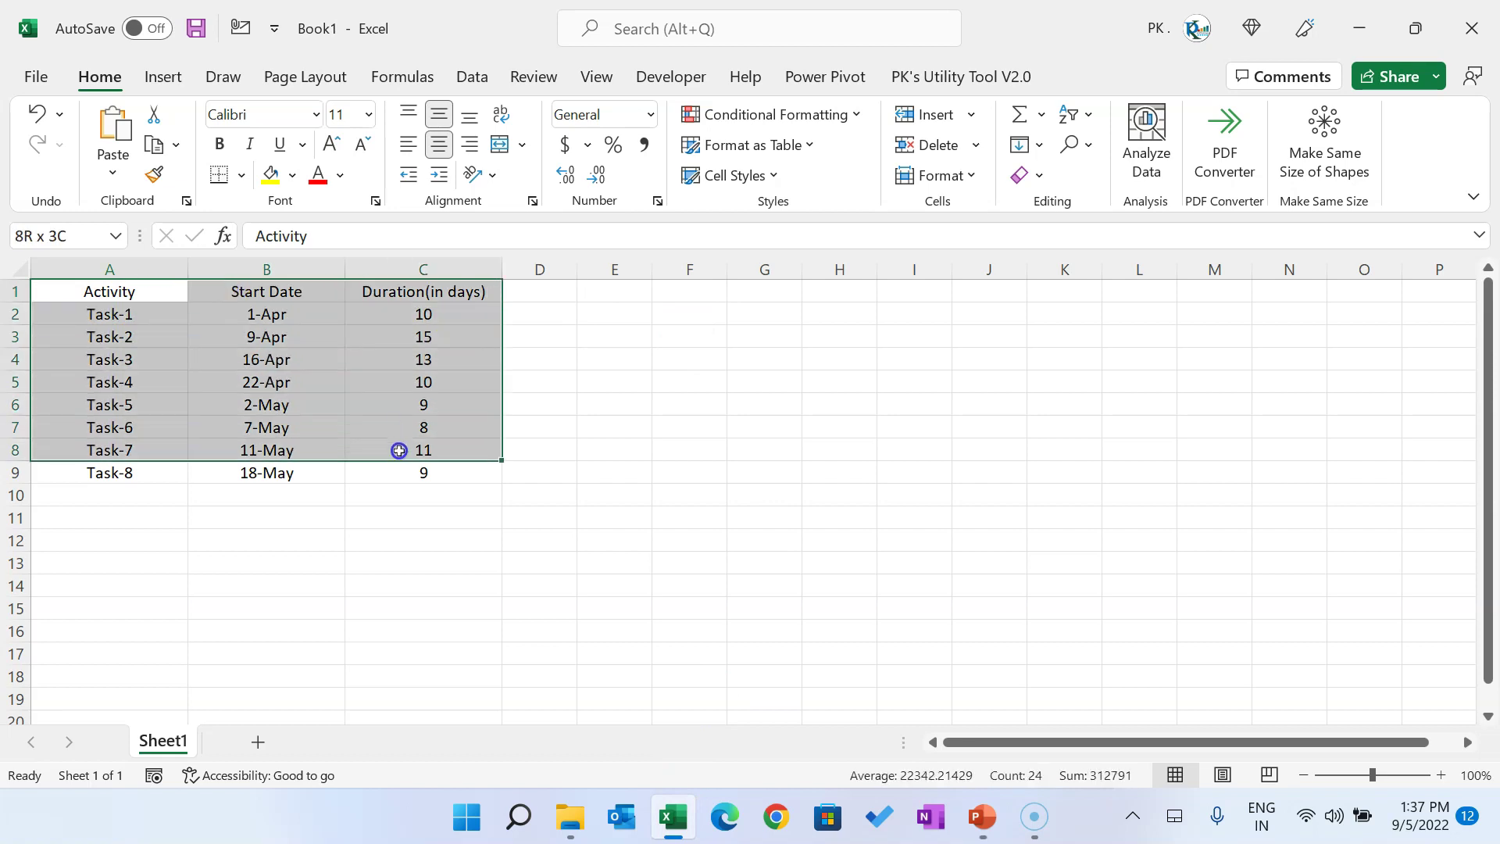
click(110, 294)
drag(110, 314, 88, 475)
drag(313, 316, 294, 464)
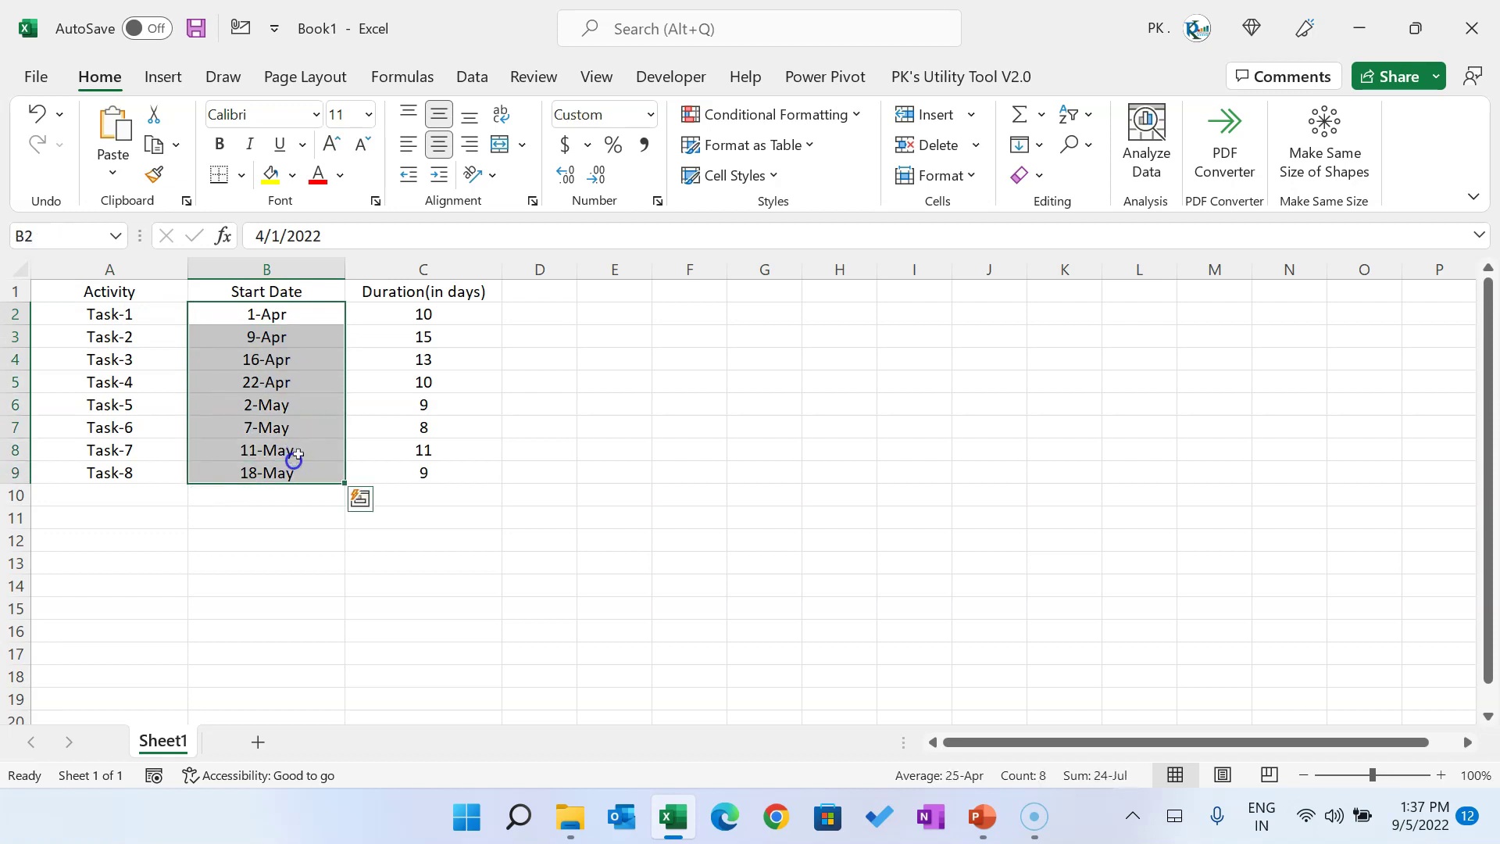
click(444, 317)
drag(105, 290, 389, 467)
key(ctrl+c)
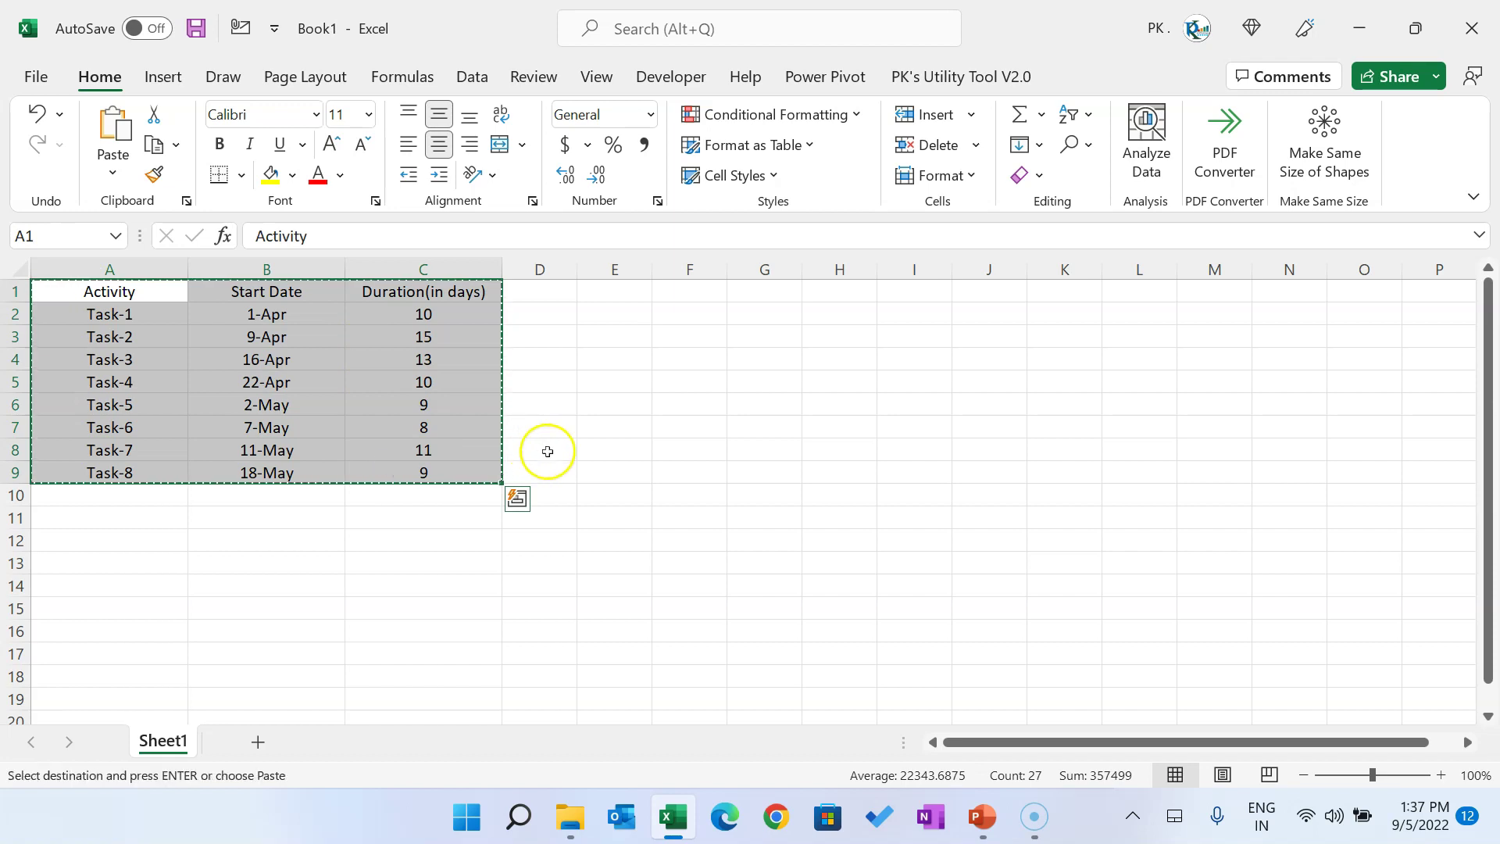
Switch back to PowerPoint and paste the copied table into the chart's data sheet starting at cell A1
click(983, 818)
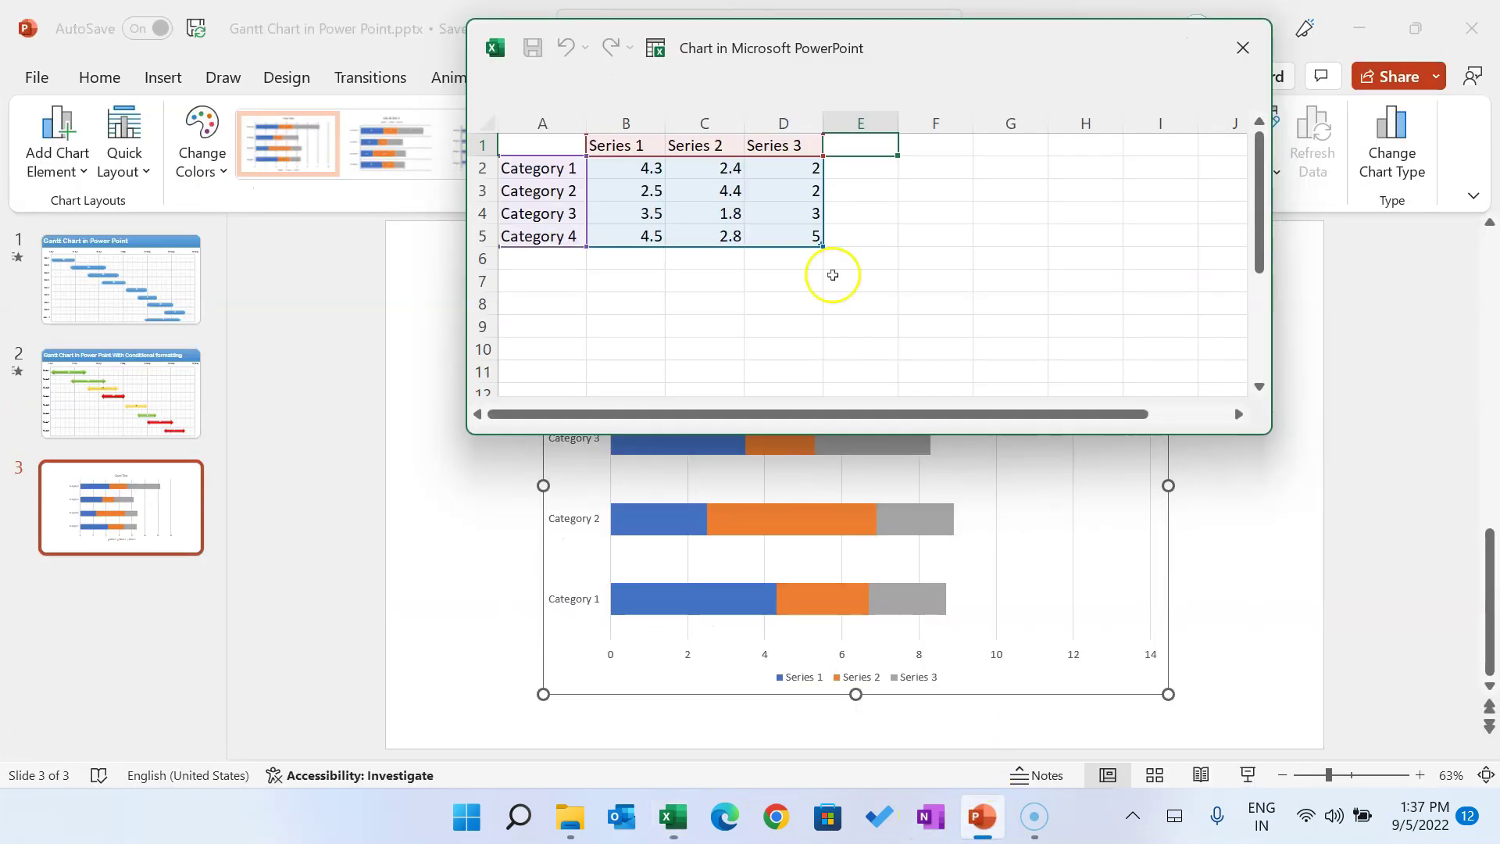
click(564, 143)
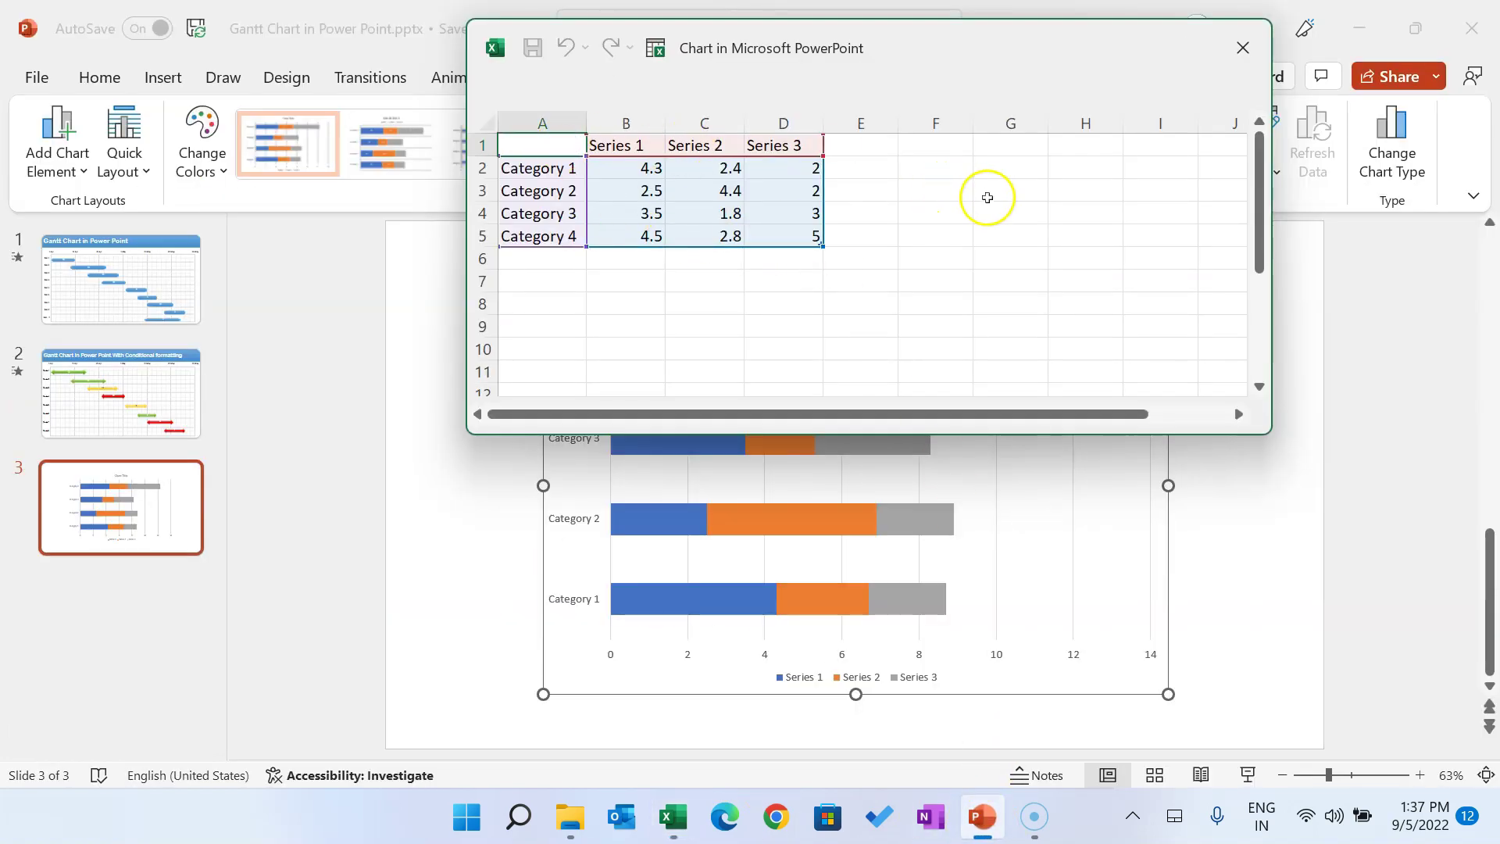
key(ctrl+v)
Delete the leftover Series 3 column from the chart's data sheet
click(794, 123)
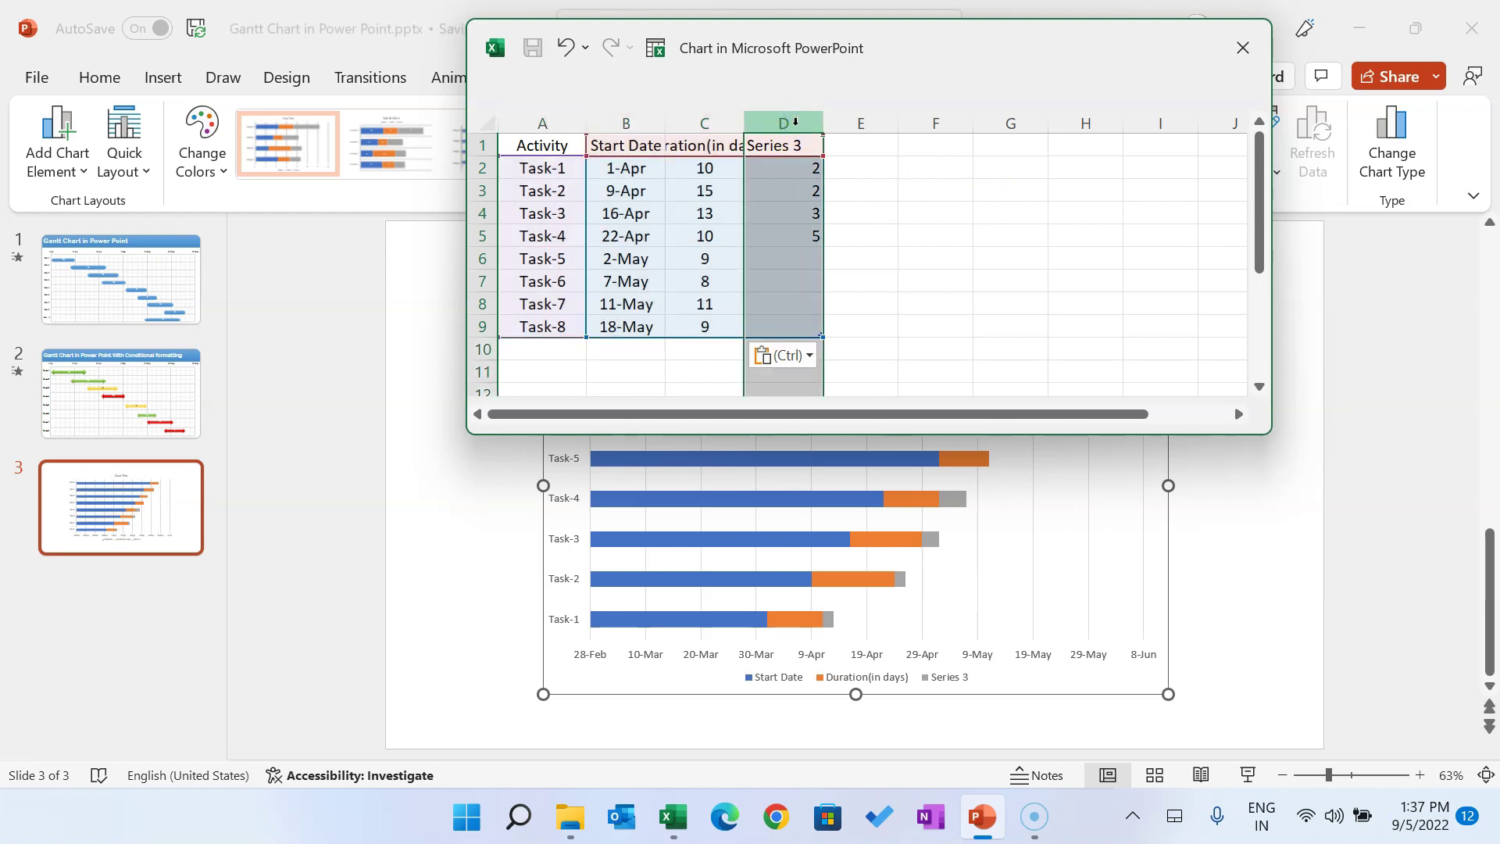
right_click(786, 173)
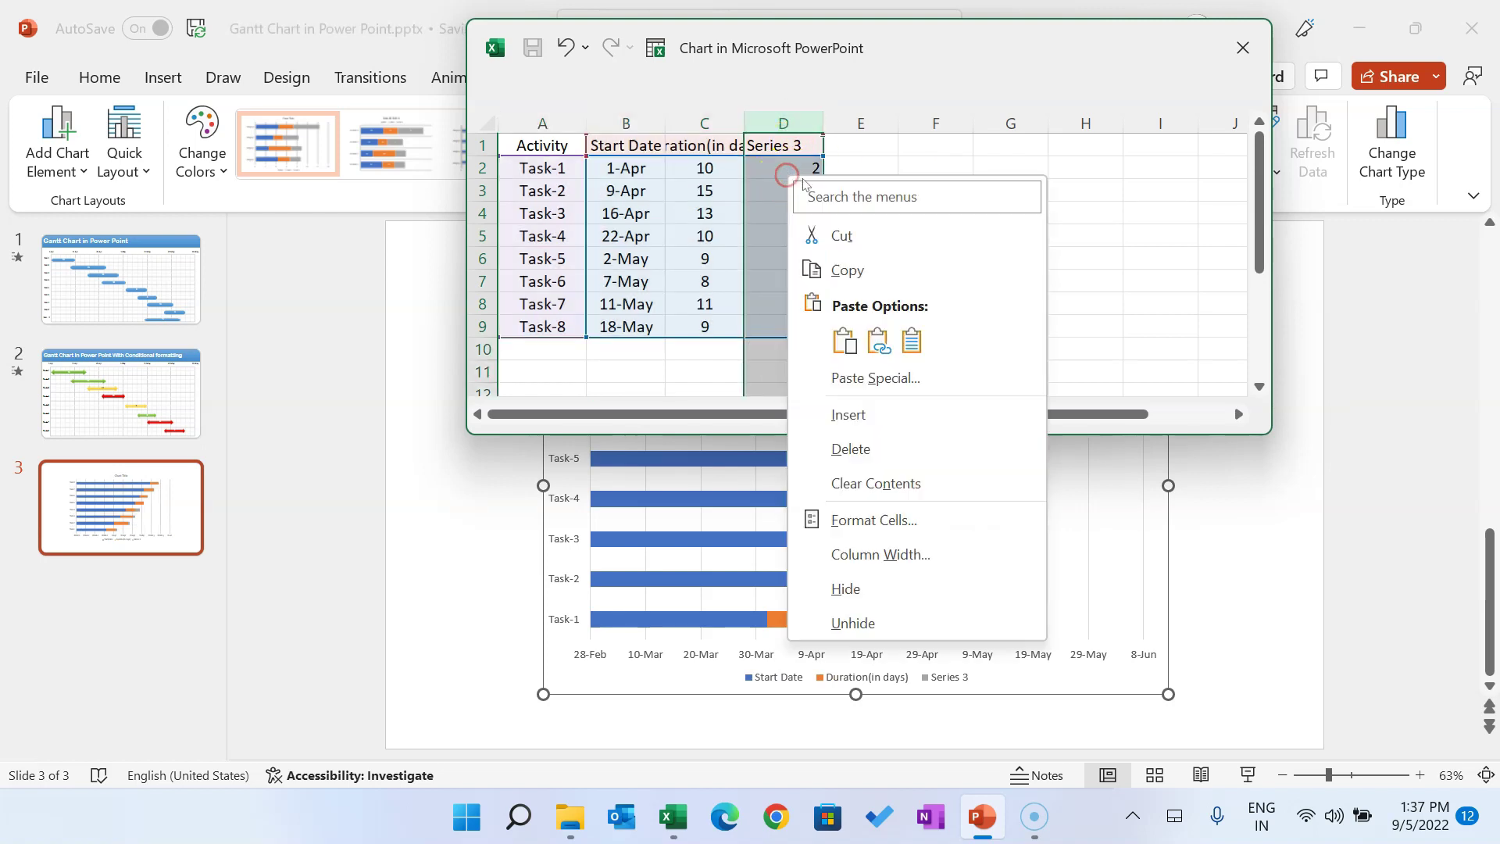
click(851, 450)
click(695, 163)
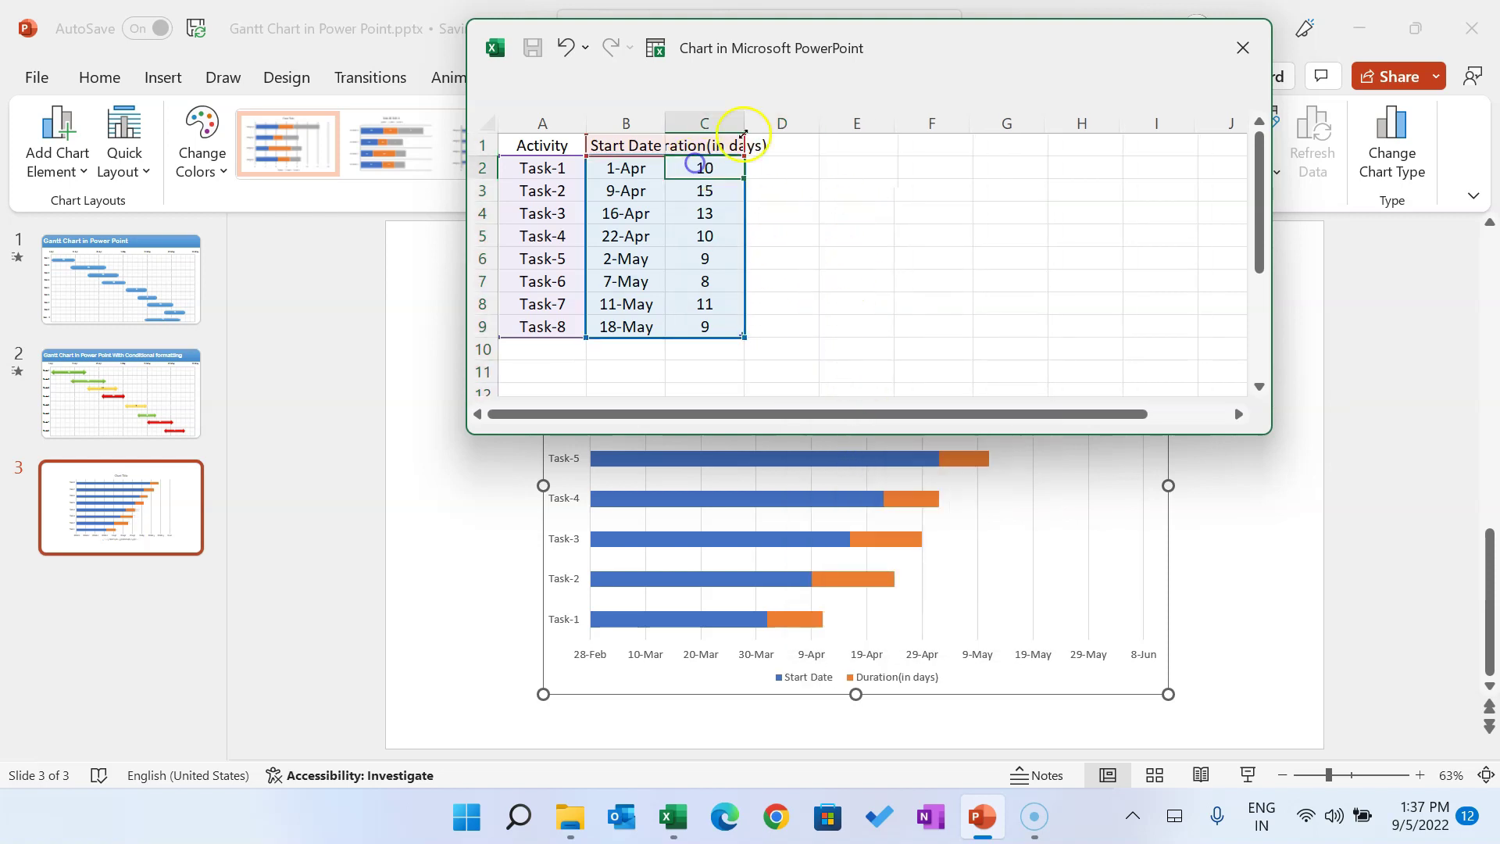
Widen the data sheet's columns to fit their headings, close the sheet and return to the PowerPoint slide
double_click(743, 125)
drag(666, 123, 722, 125)
drag(586, 123, 609, 124)
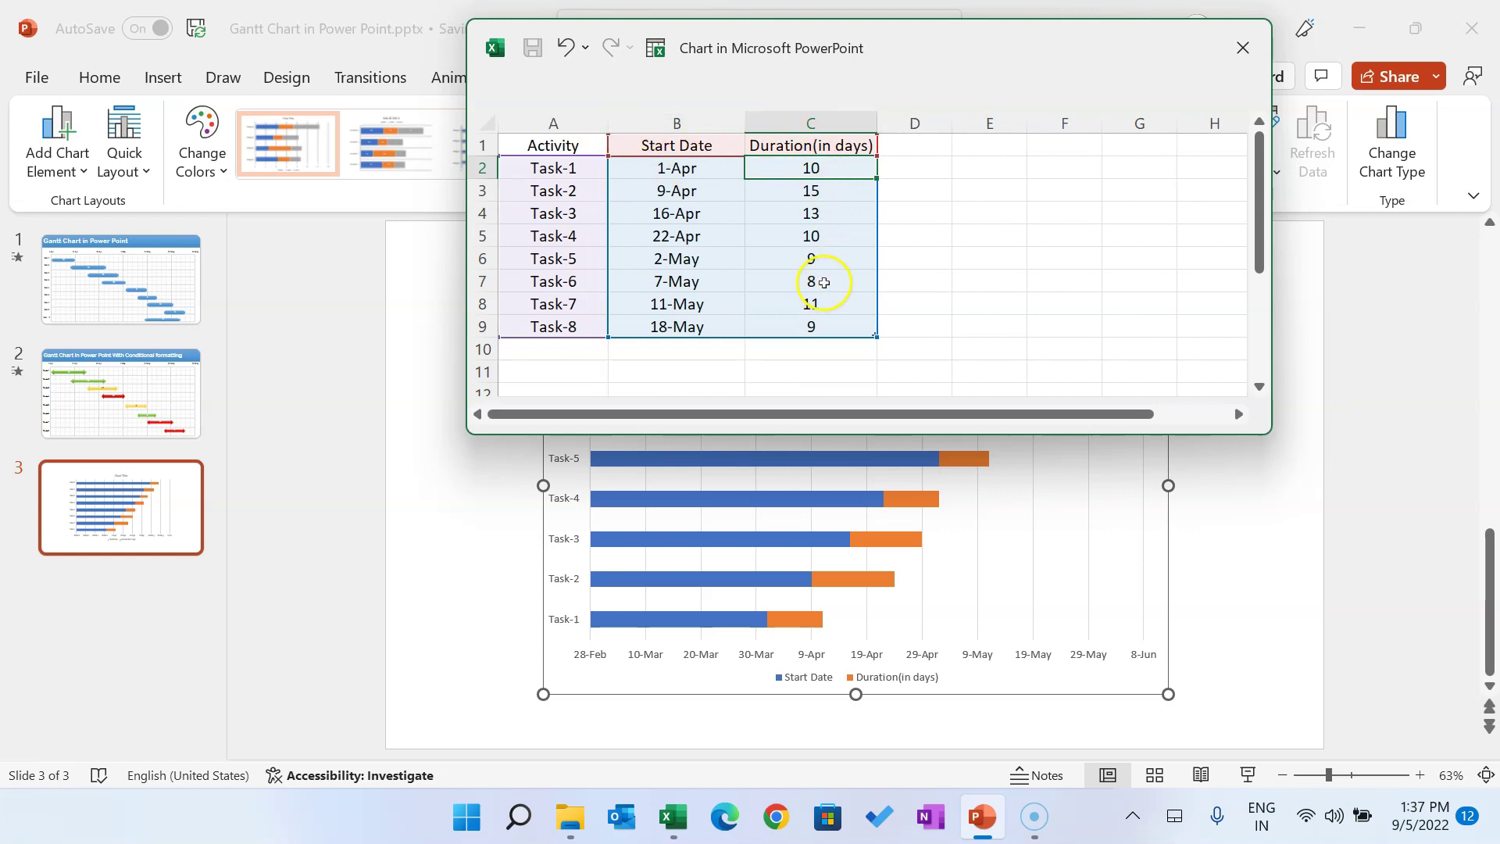
click(1249, 54)
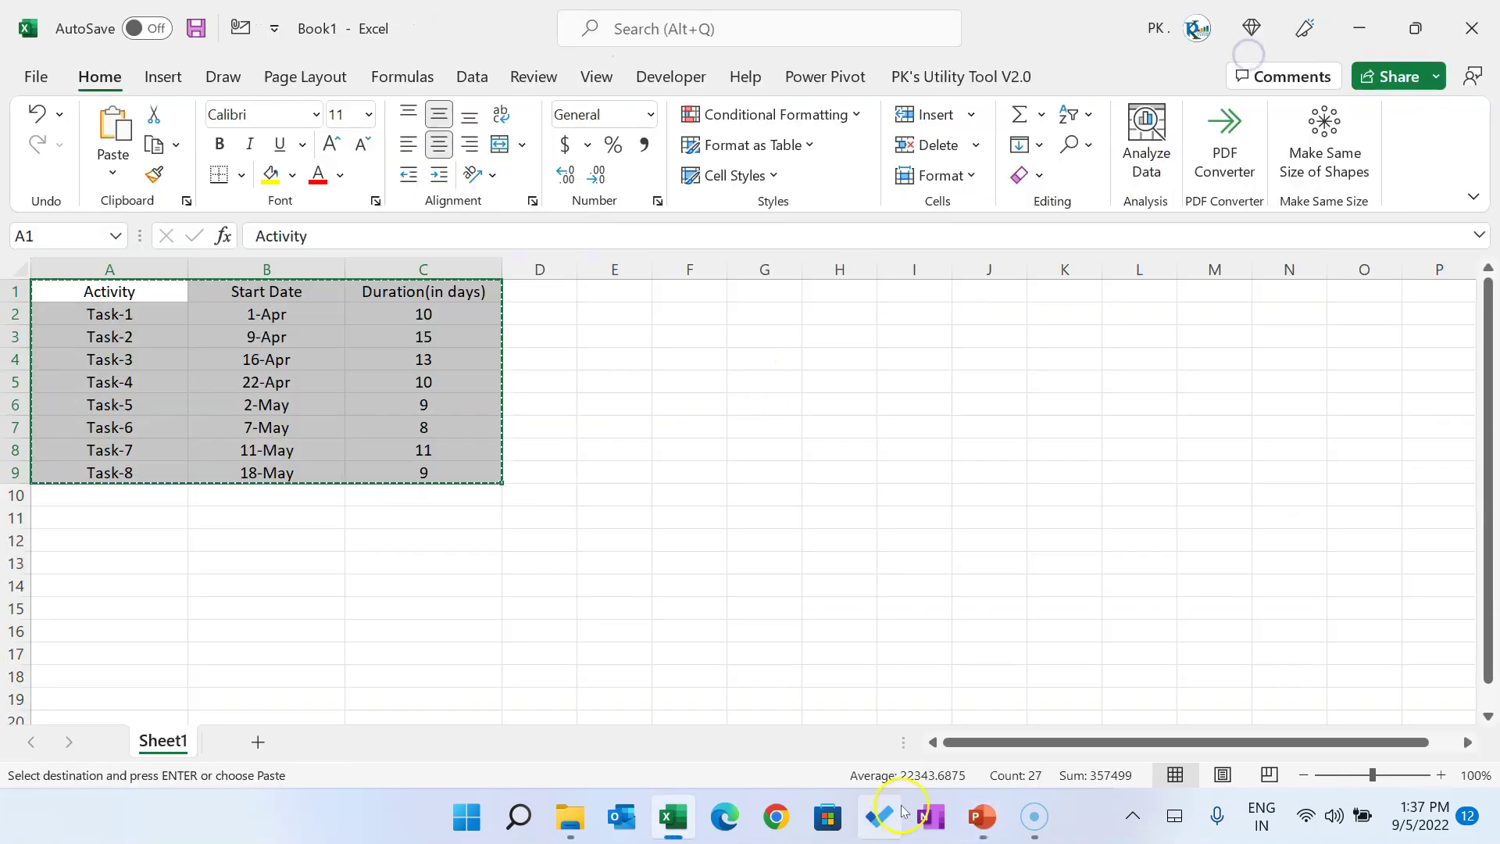
click(982, 816)
Enlarge the chart to nearly the full slide width, leaving space above it for a heading, and delete the chart title
click(1206, 472)
click(563, 288)
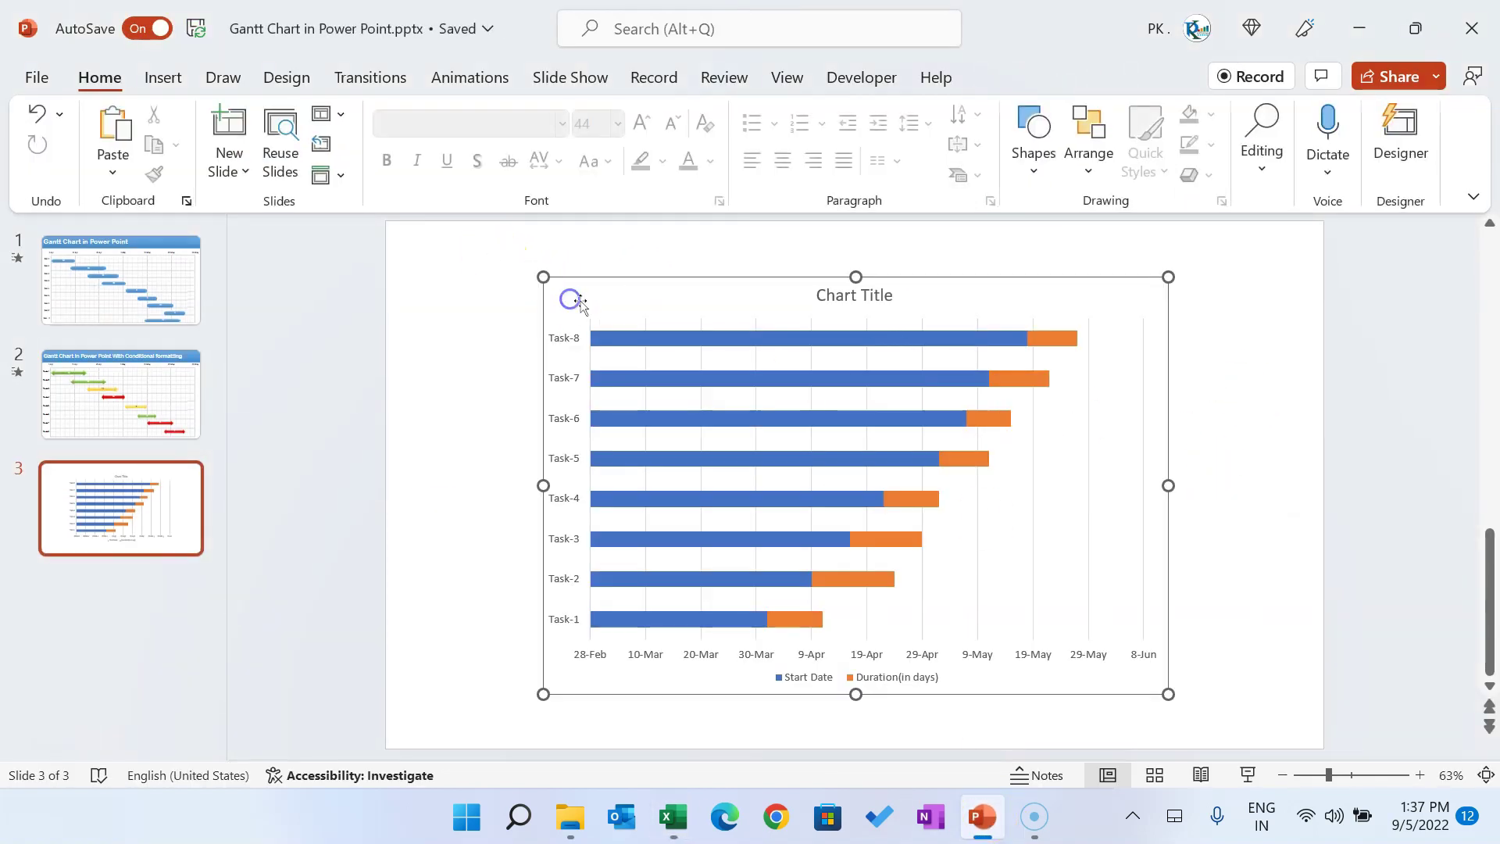
drag(514, 282, 401, 295)
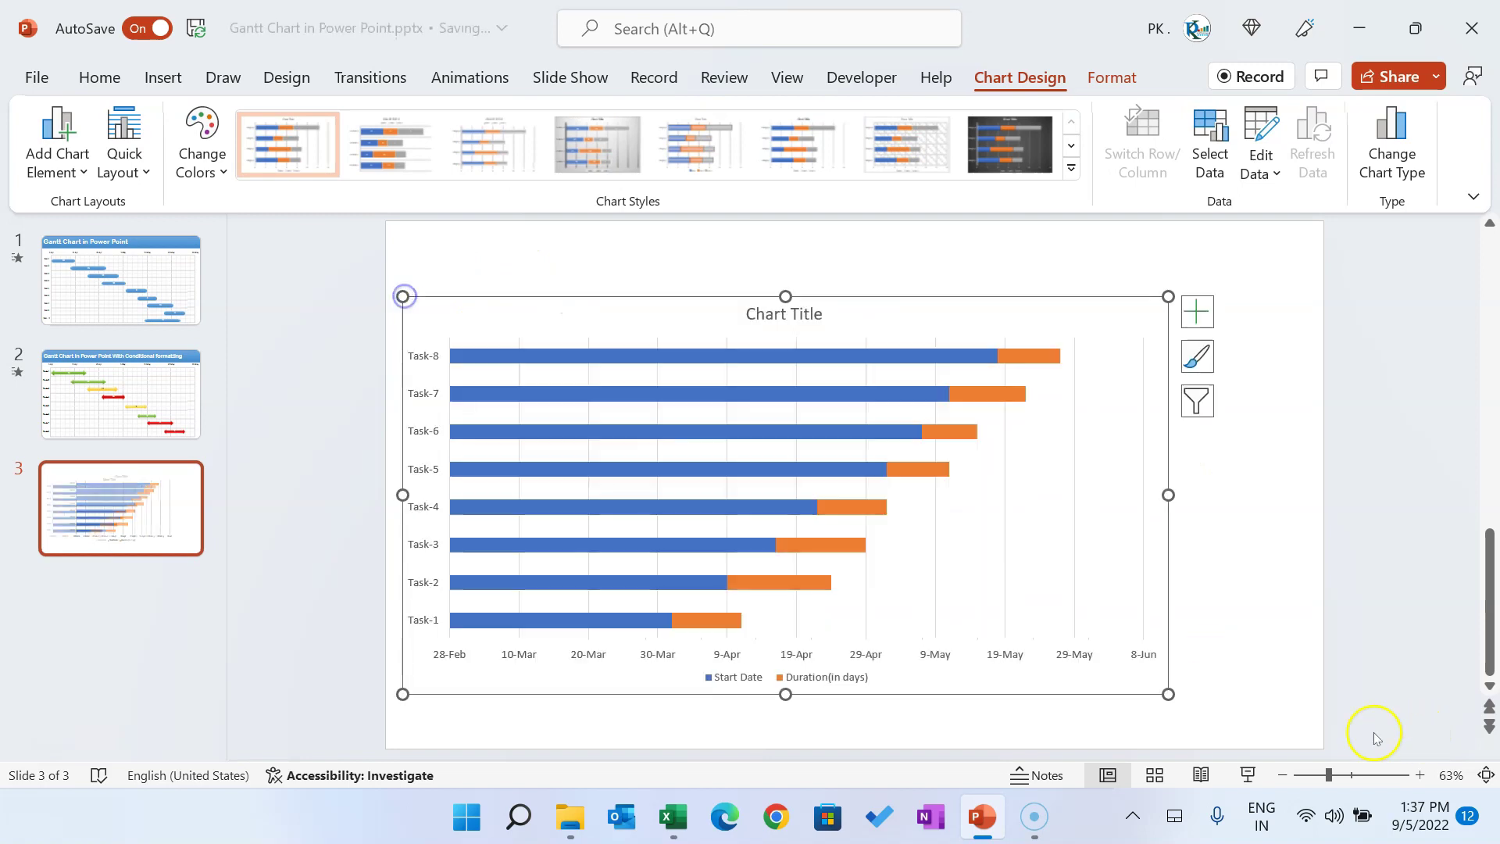
drag(1168, 693, 1300, 740)
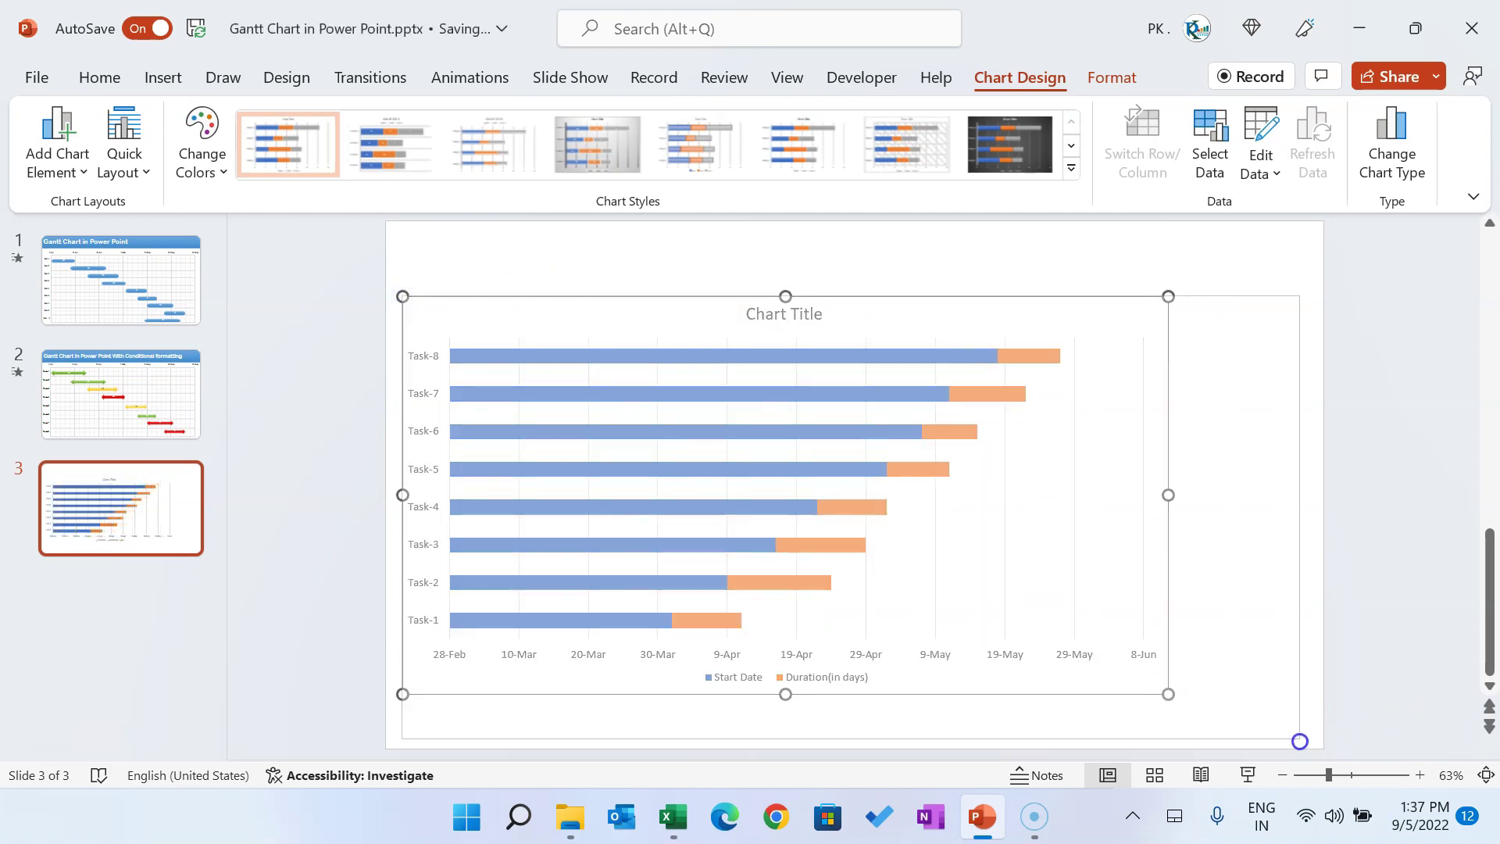
drag(844, 296, 830, 306)
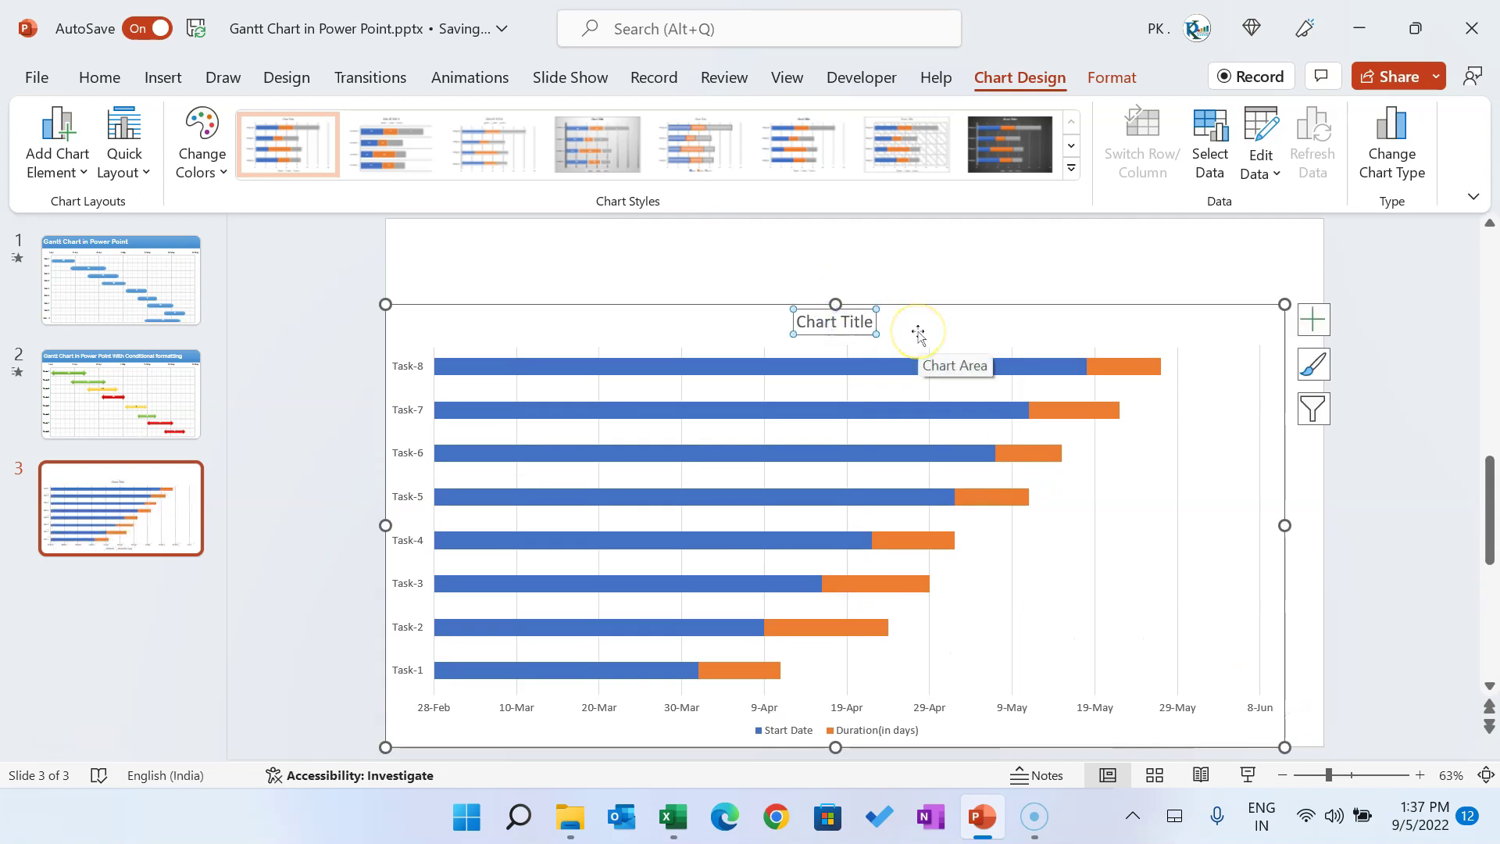
key(Delete)
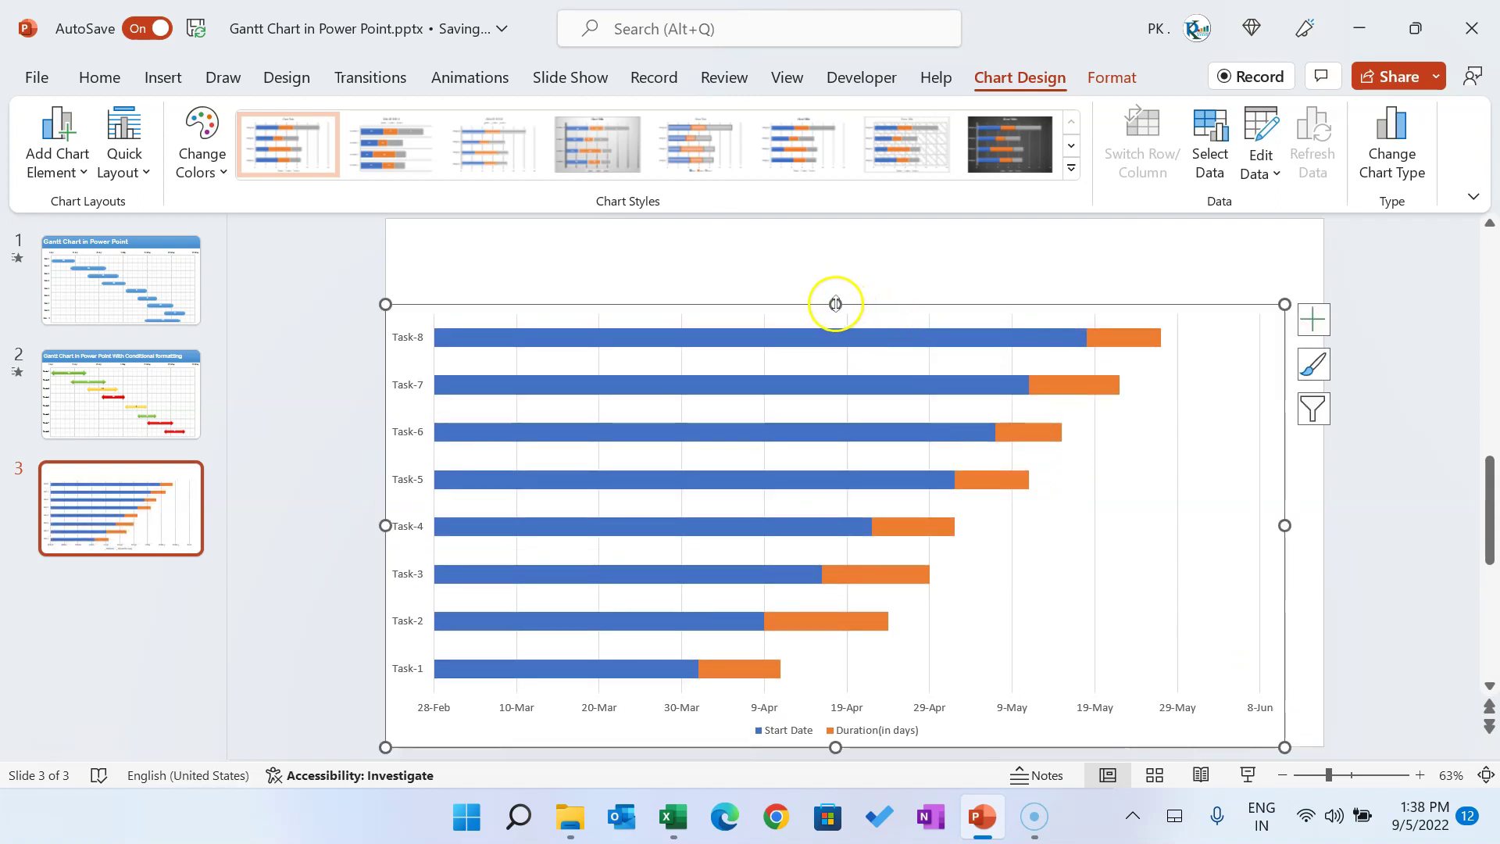
drag(835, 304, 835, 293)
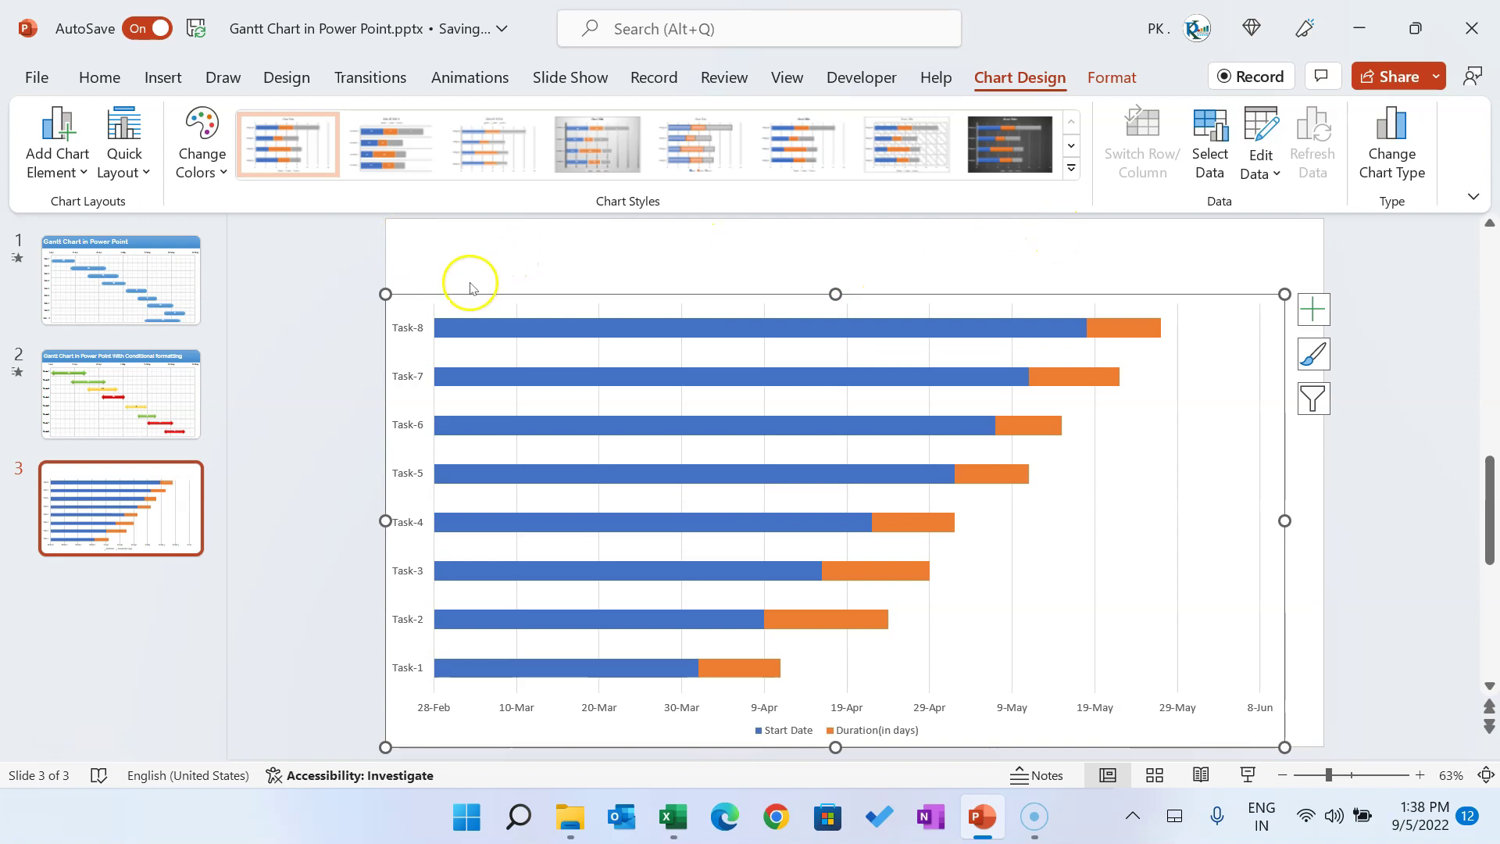
Set the chart's task axis to show its categories in reverse order and close the axis formatting options
click(407, 328)
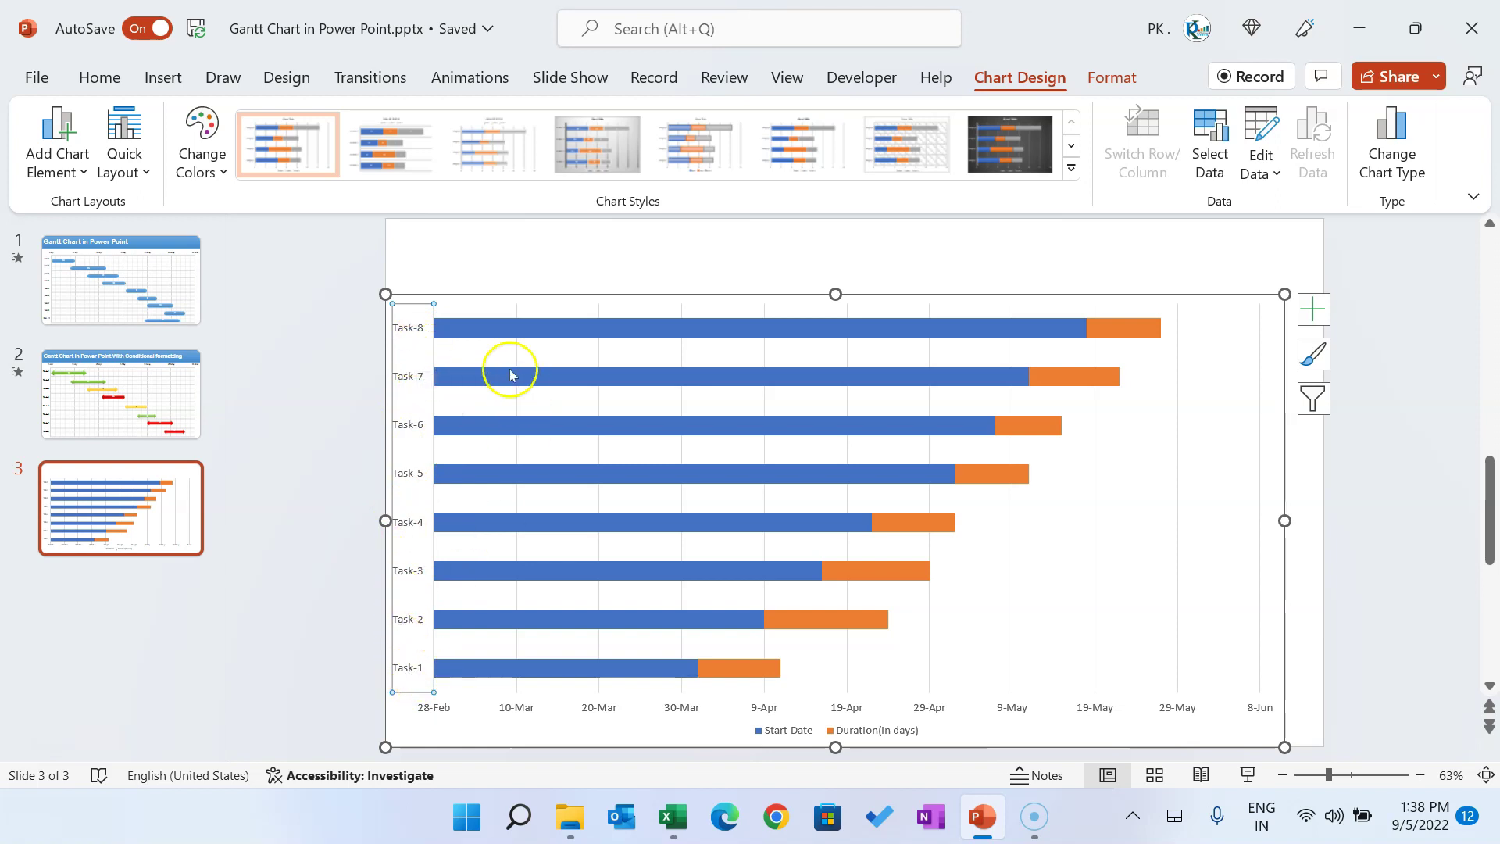
double_click(410, 329)
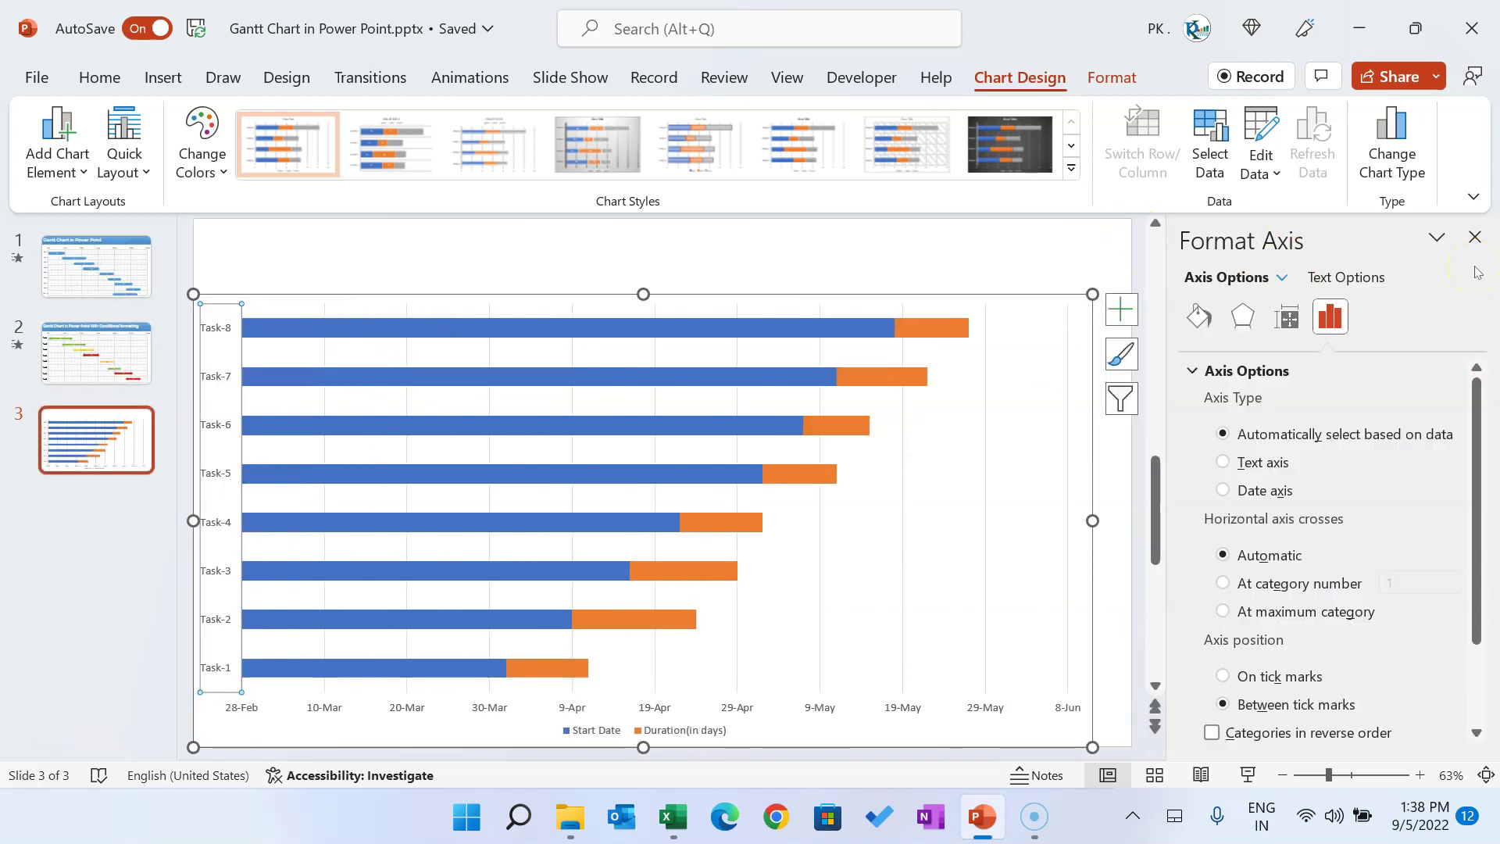
drag(1488, 473, 1485, 555)
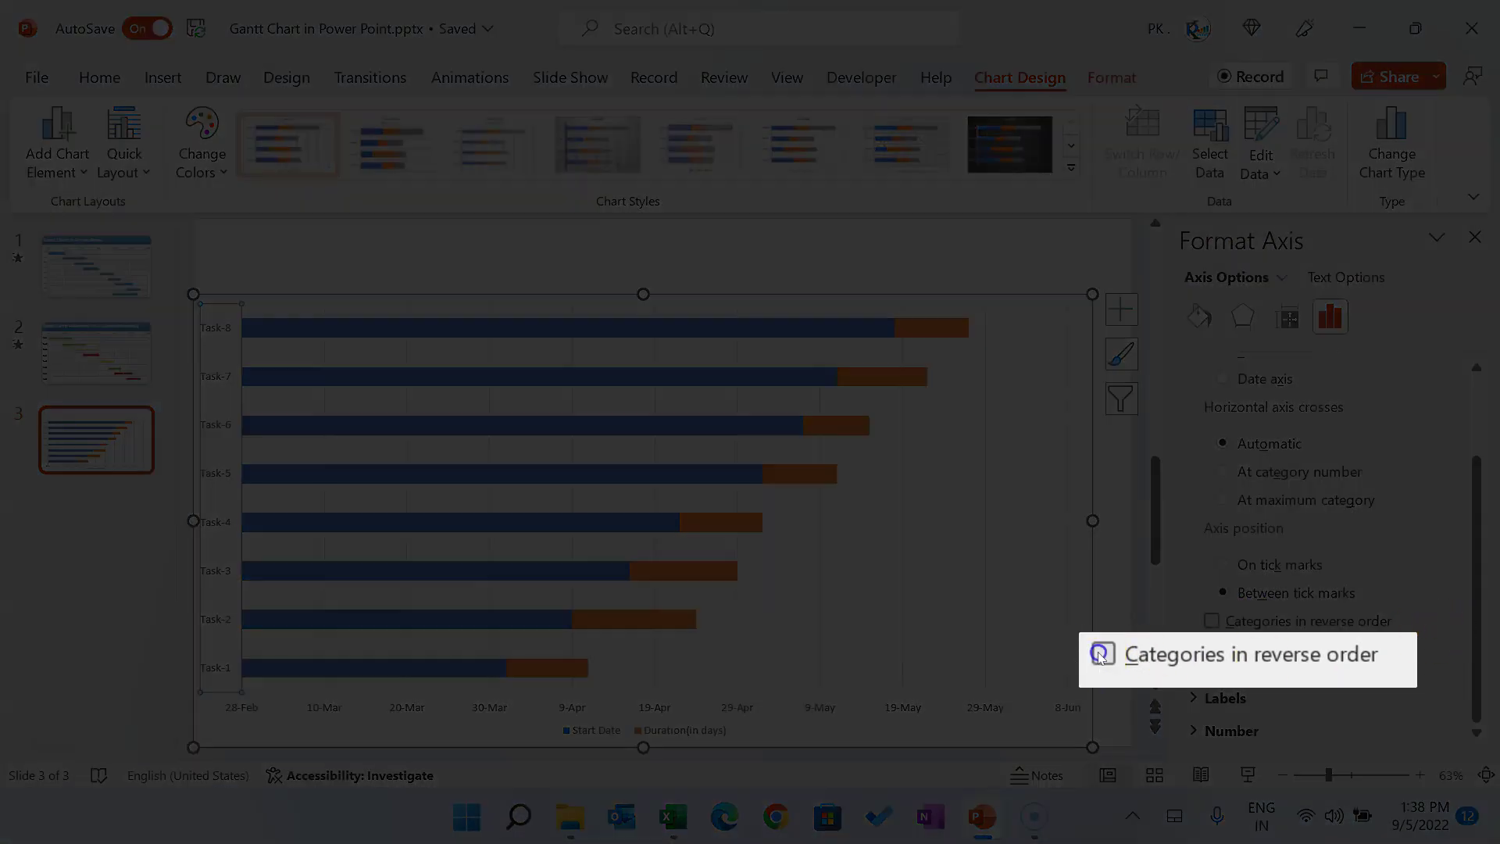
click(1211, 621)
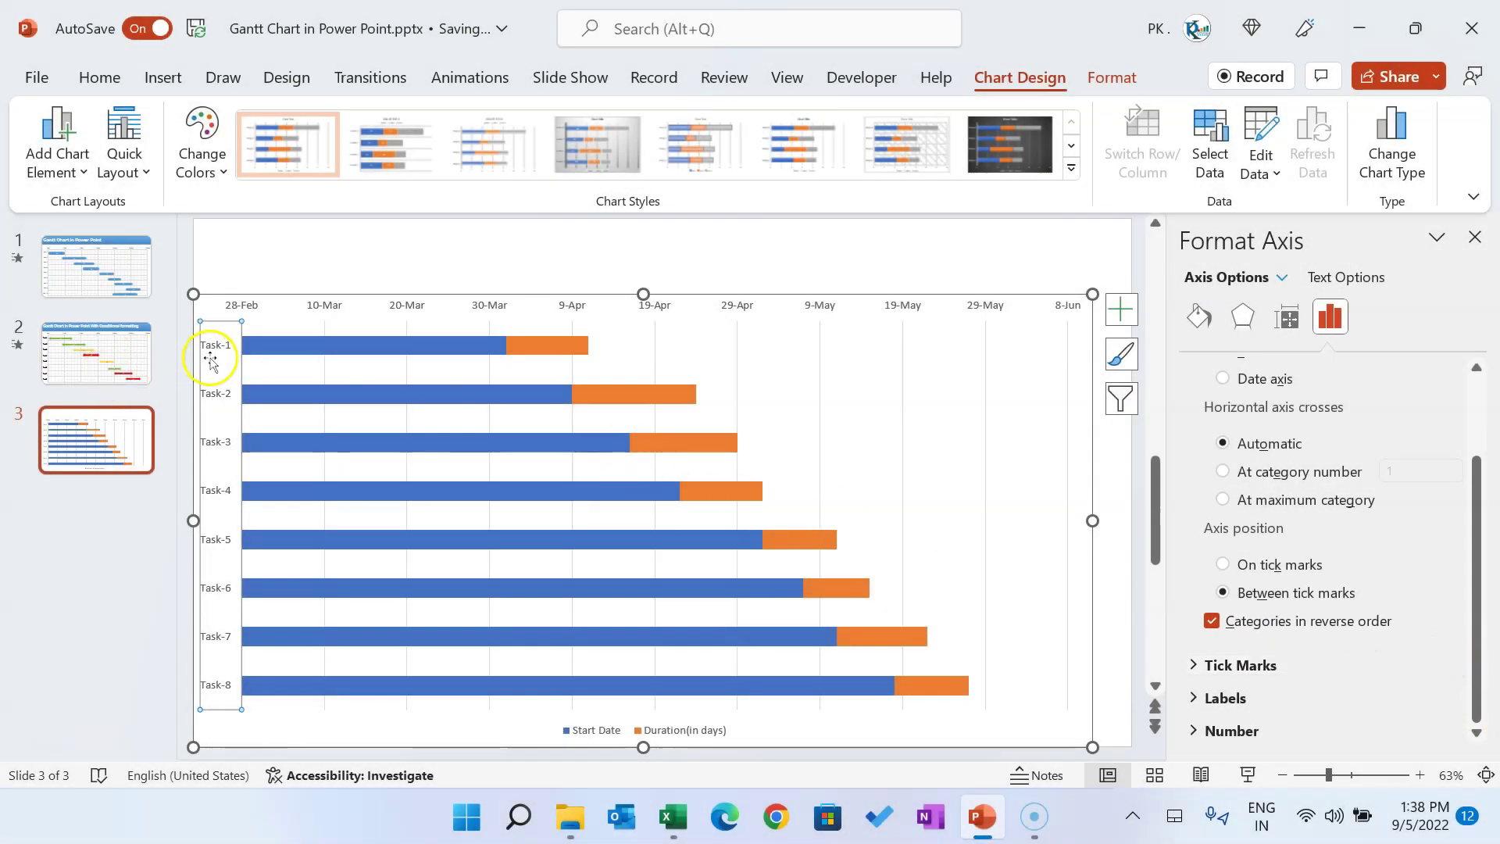
click(1475, 238)
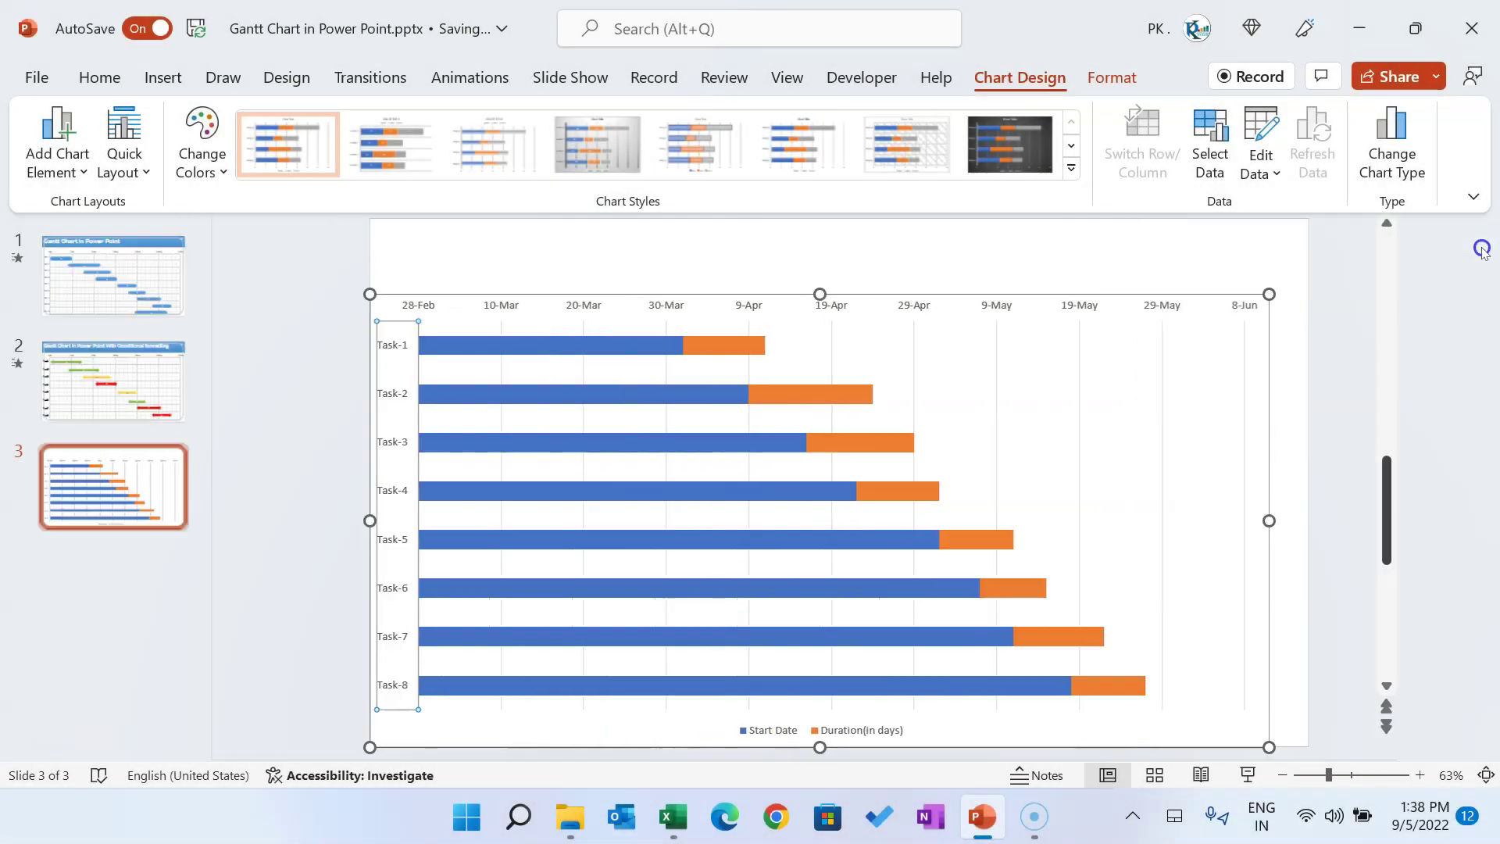
Add primary major horizontal gridlines to the chart
click(1313, 309)
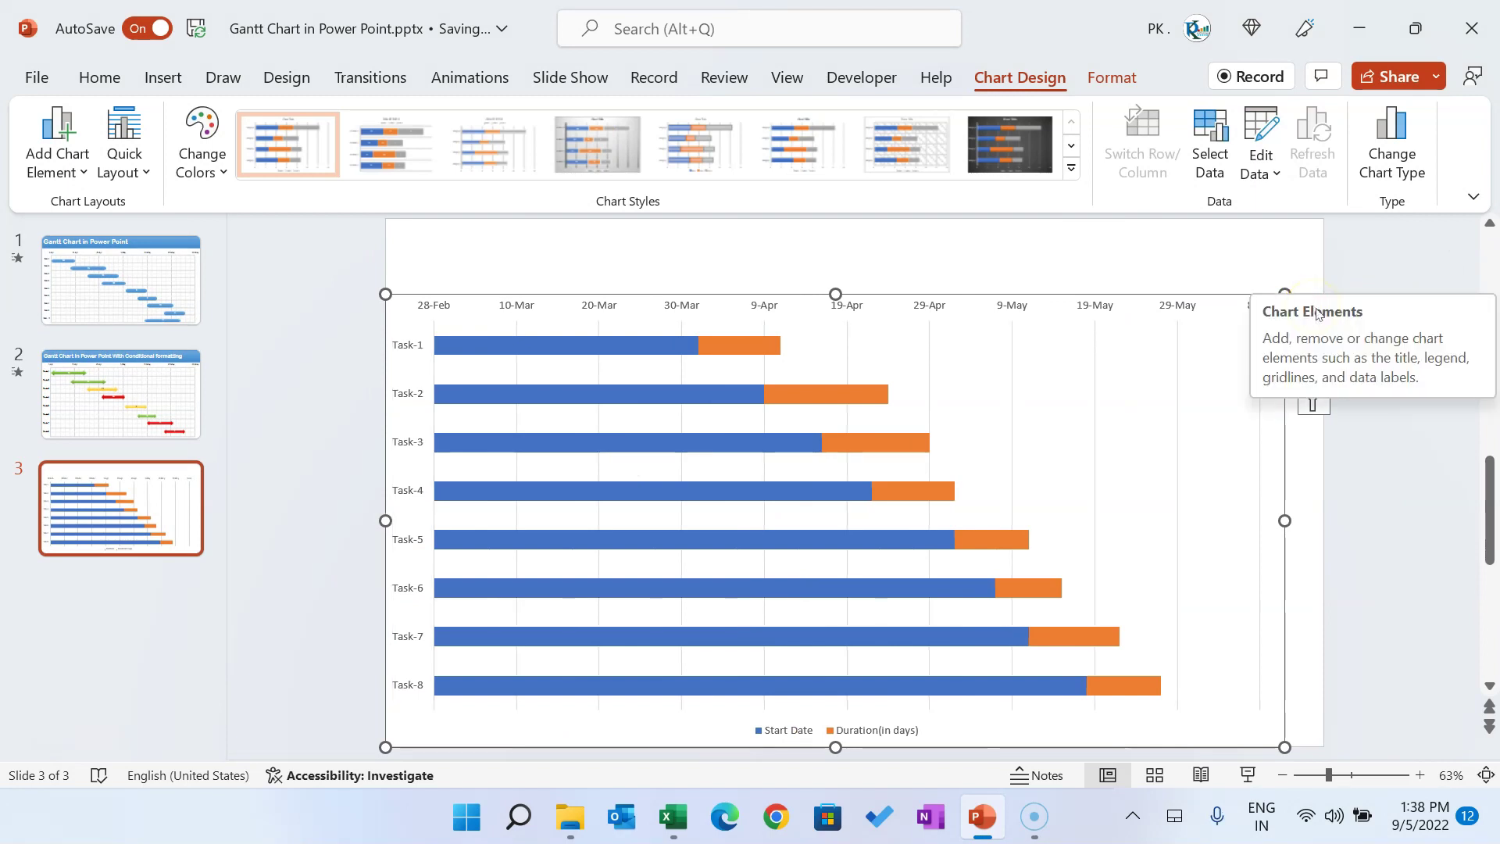
click(1312, 309)
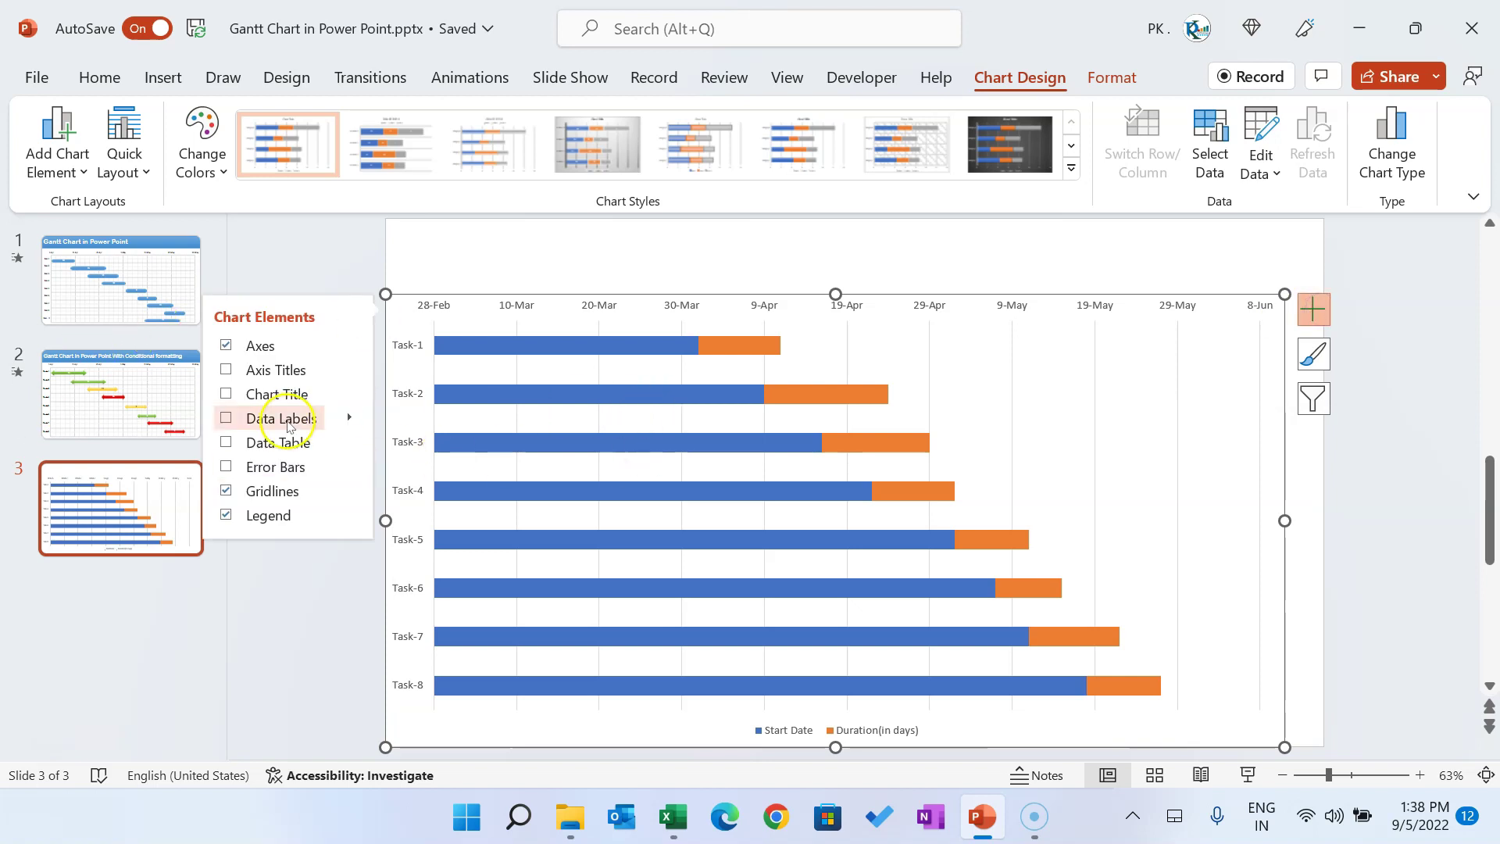
click(349, 492)
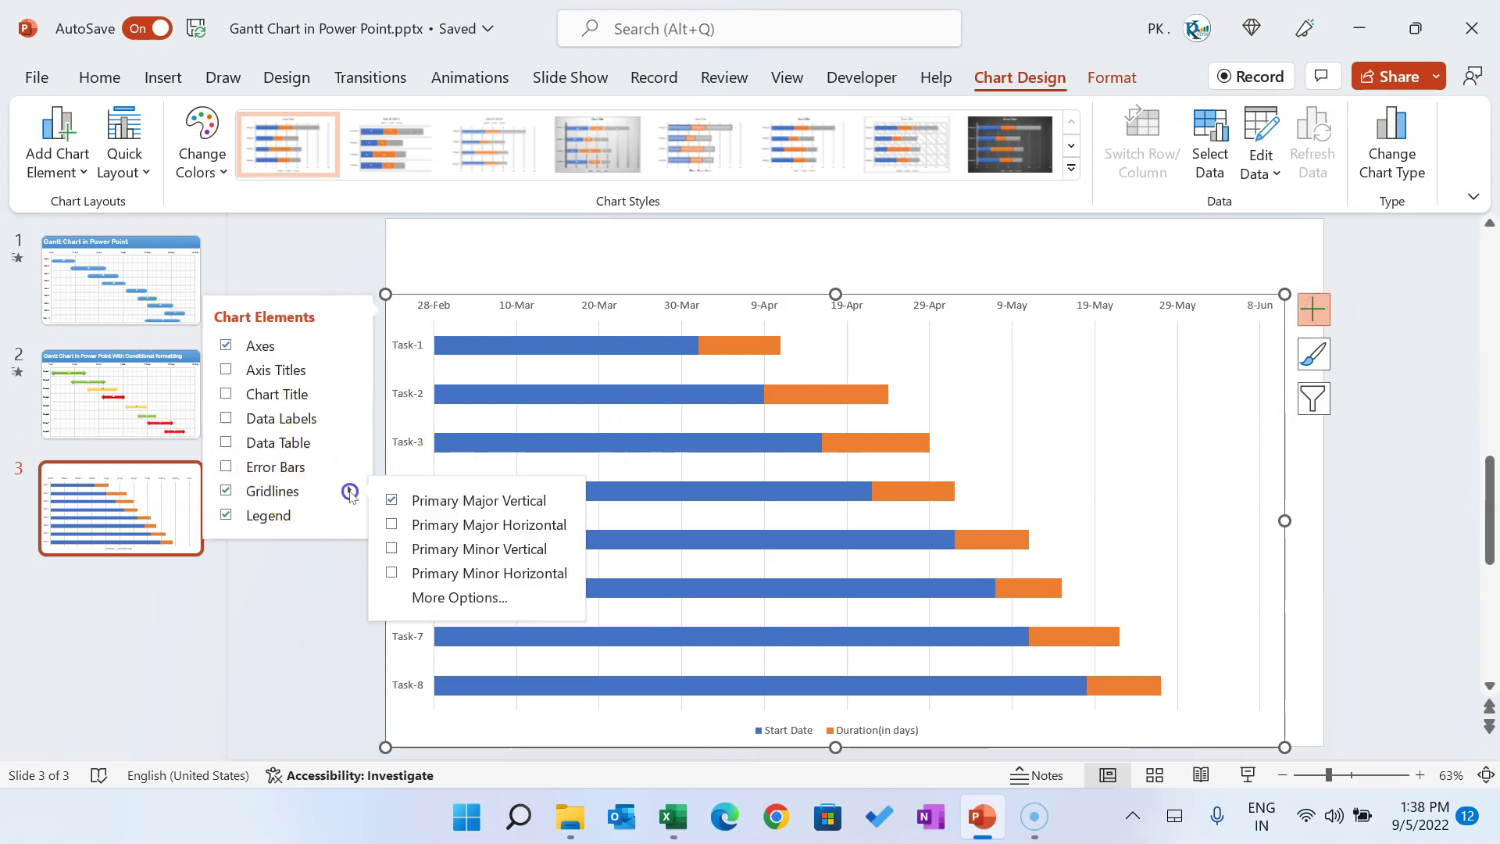
click(393, 526)
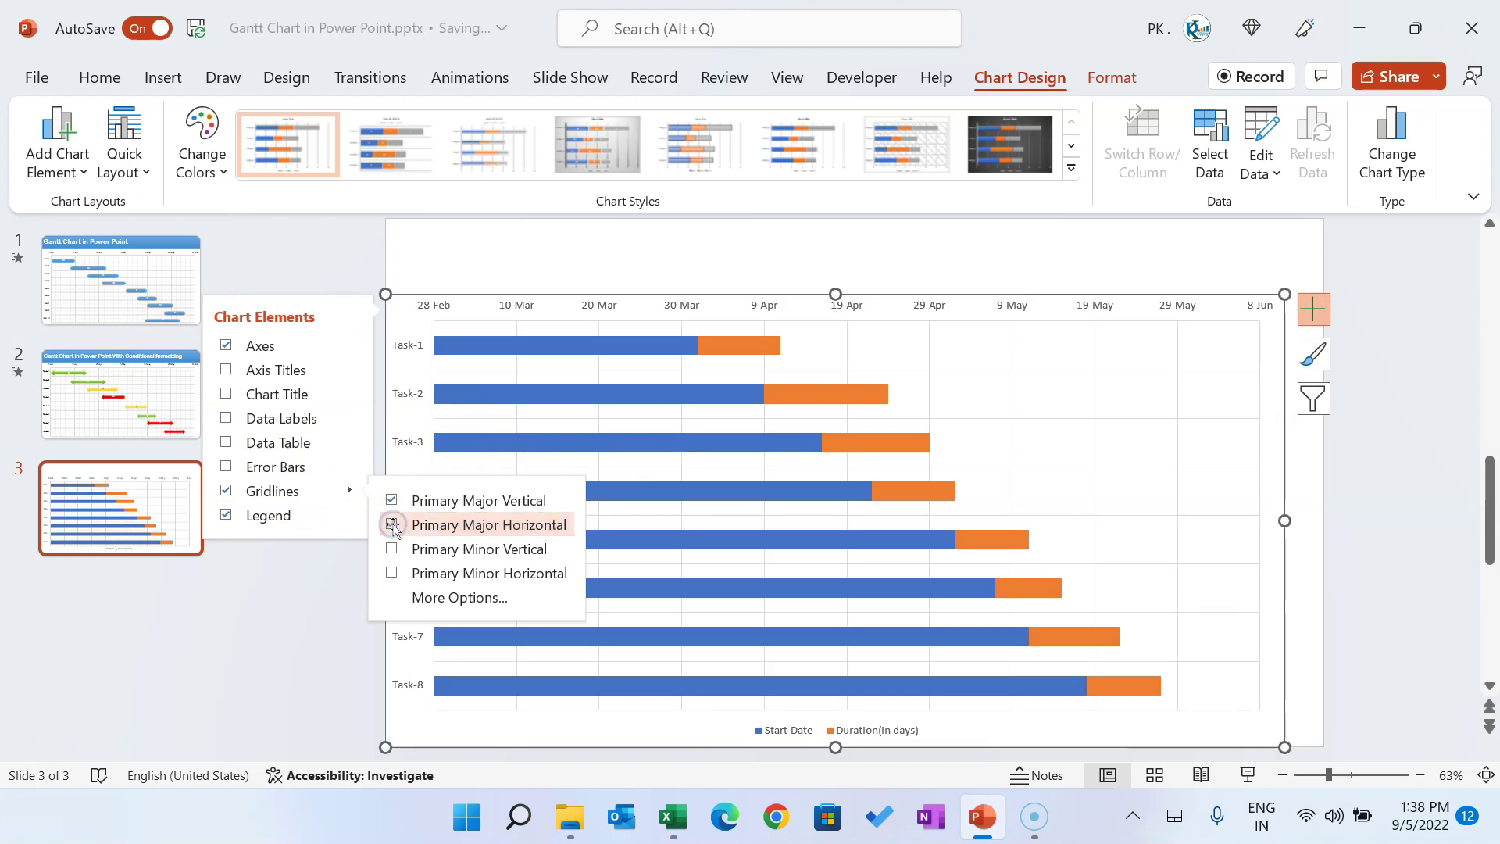
Add primary minor vertical and primary minor horizontal gridlines to the chart
click(393, 548)
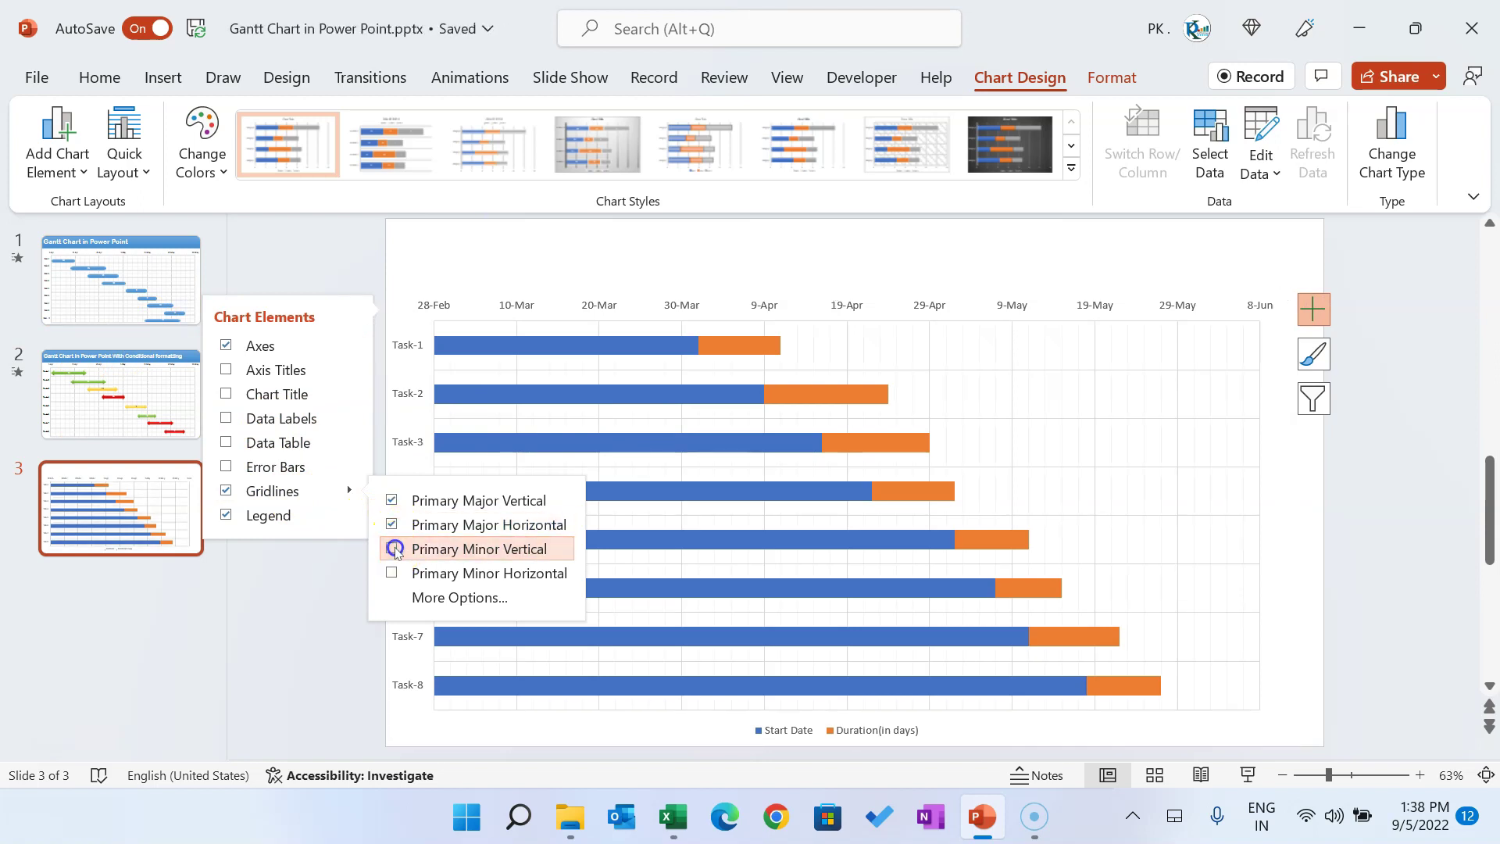
click(391, 573)
click(1364, 443)
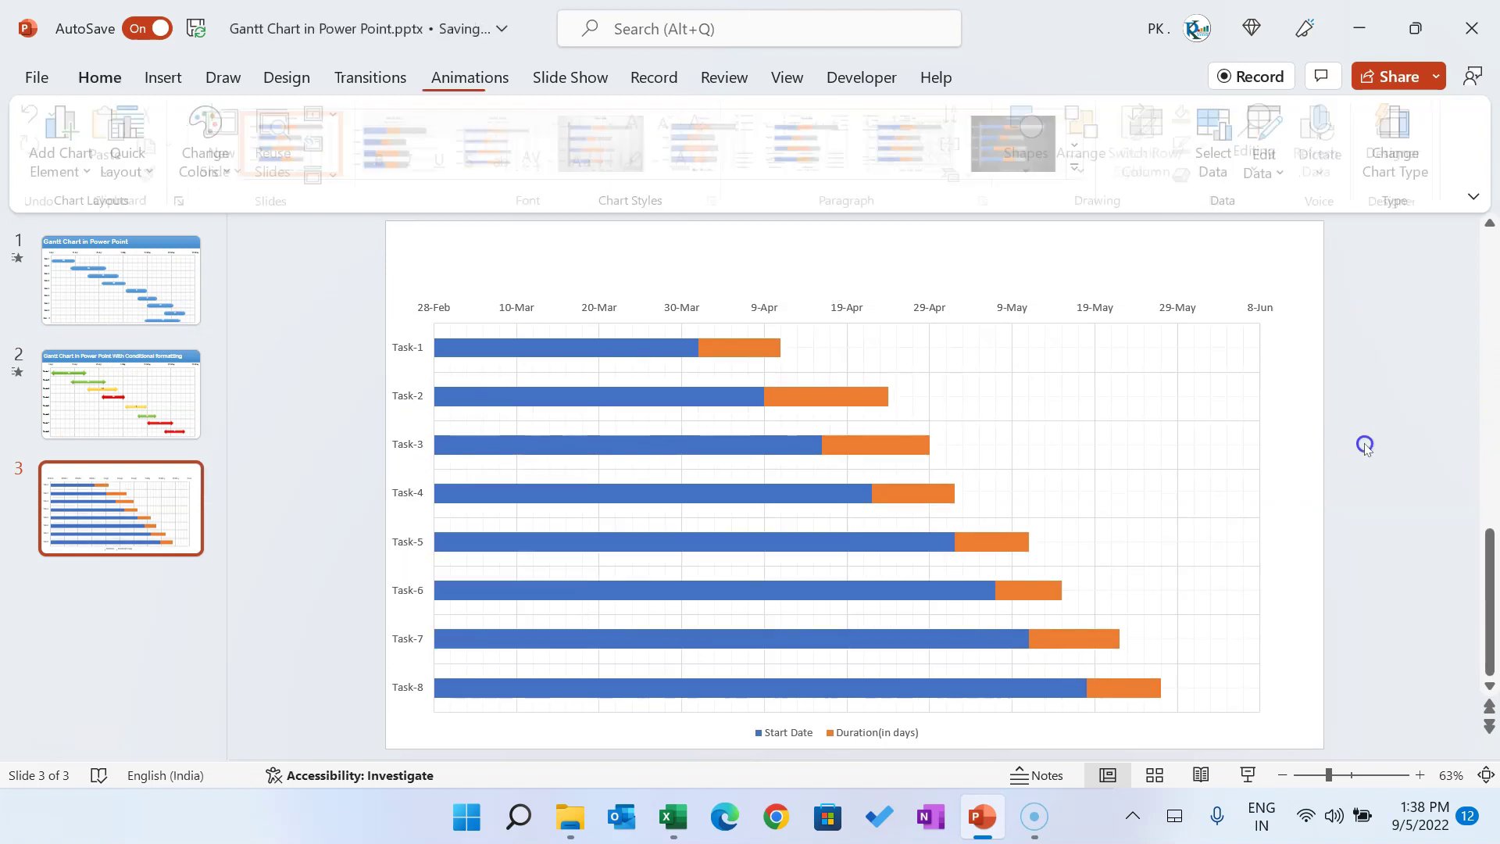
Delete the legend below the chart's plot area
click(809, 741)
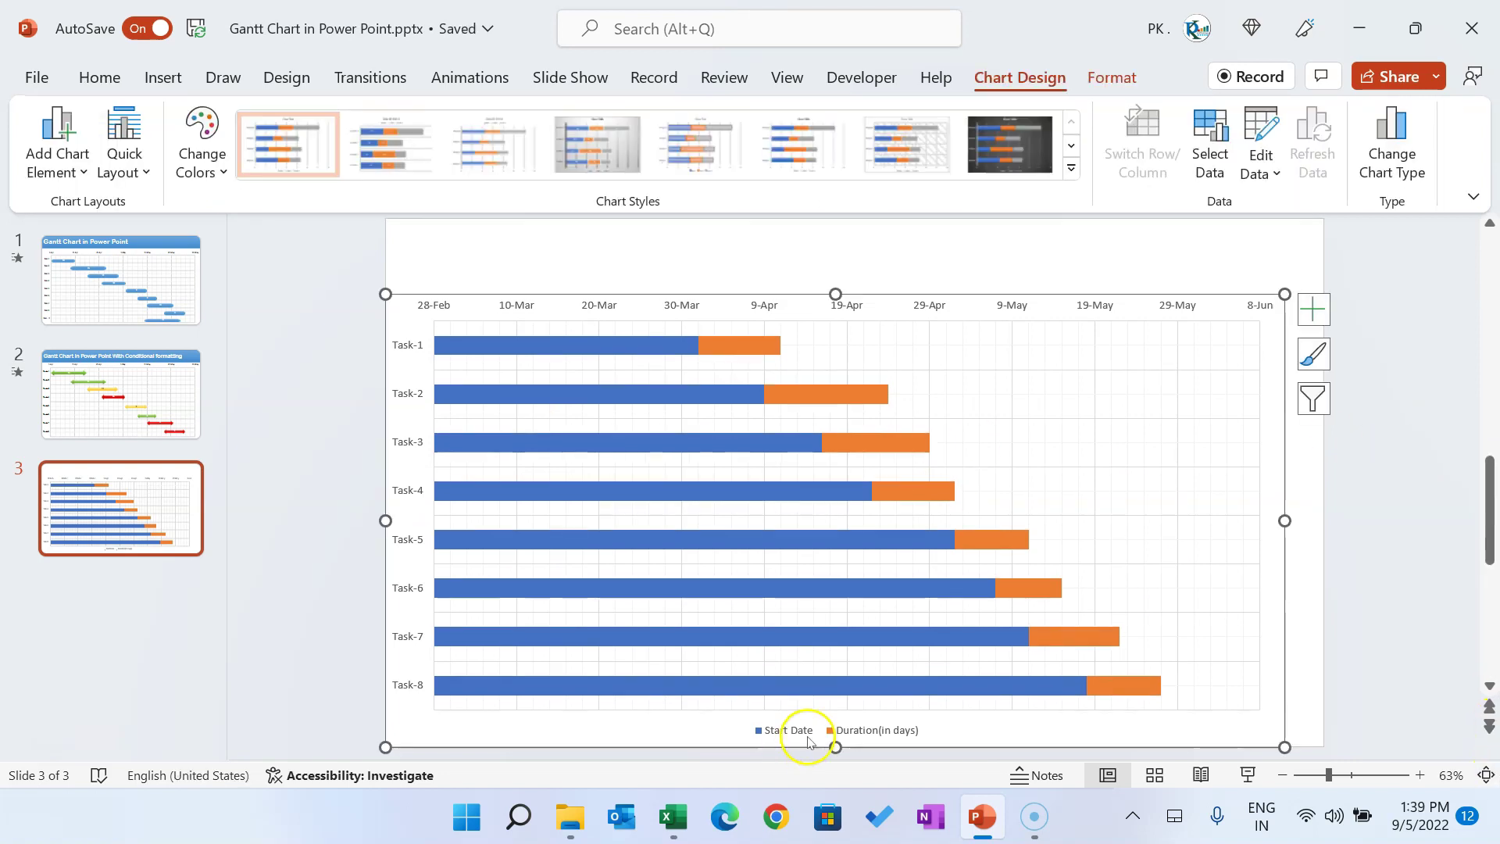
click(794, 732)
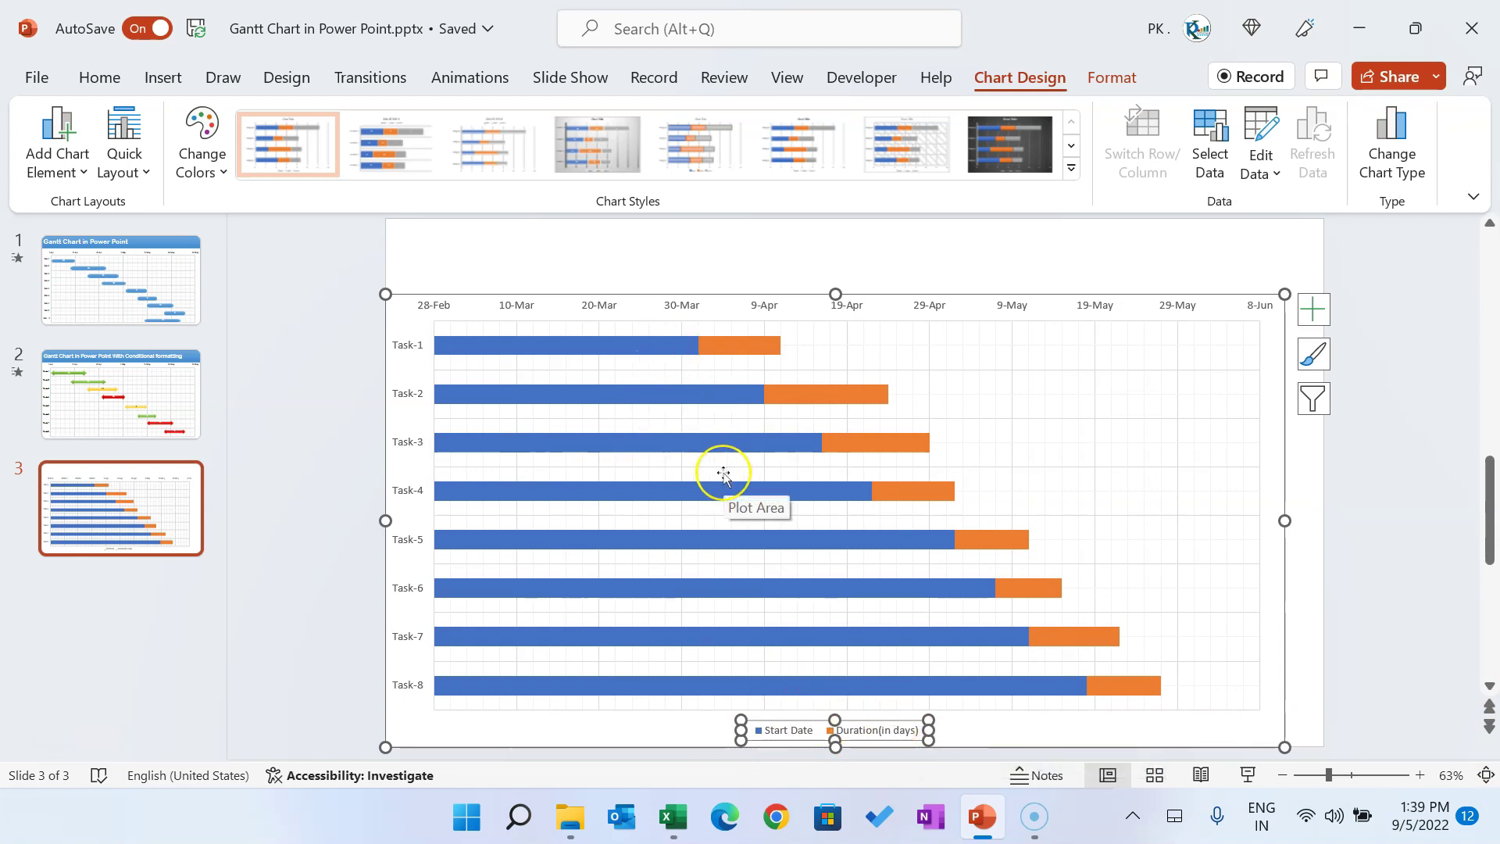
key(Delete)
Set the Start Date series bars to No Fill so that only the Duration bars show
click(637, 353)
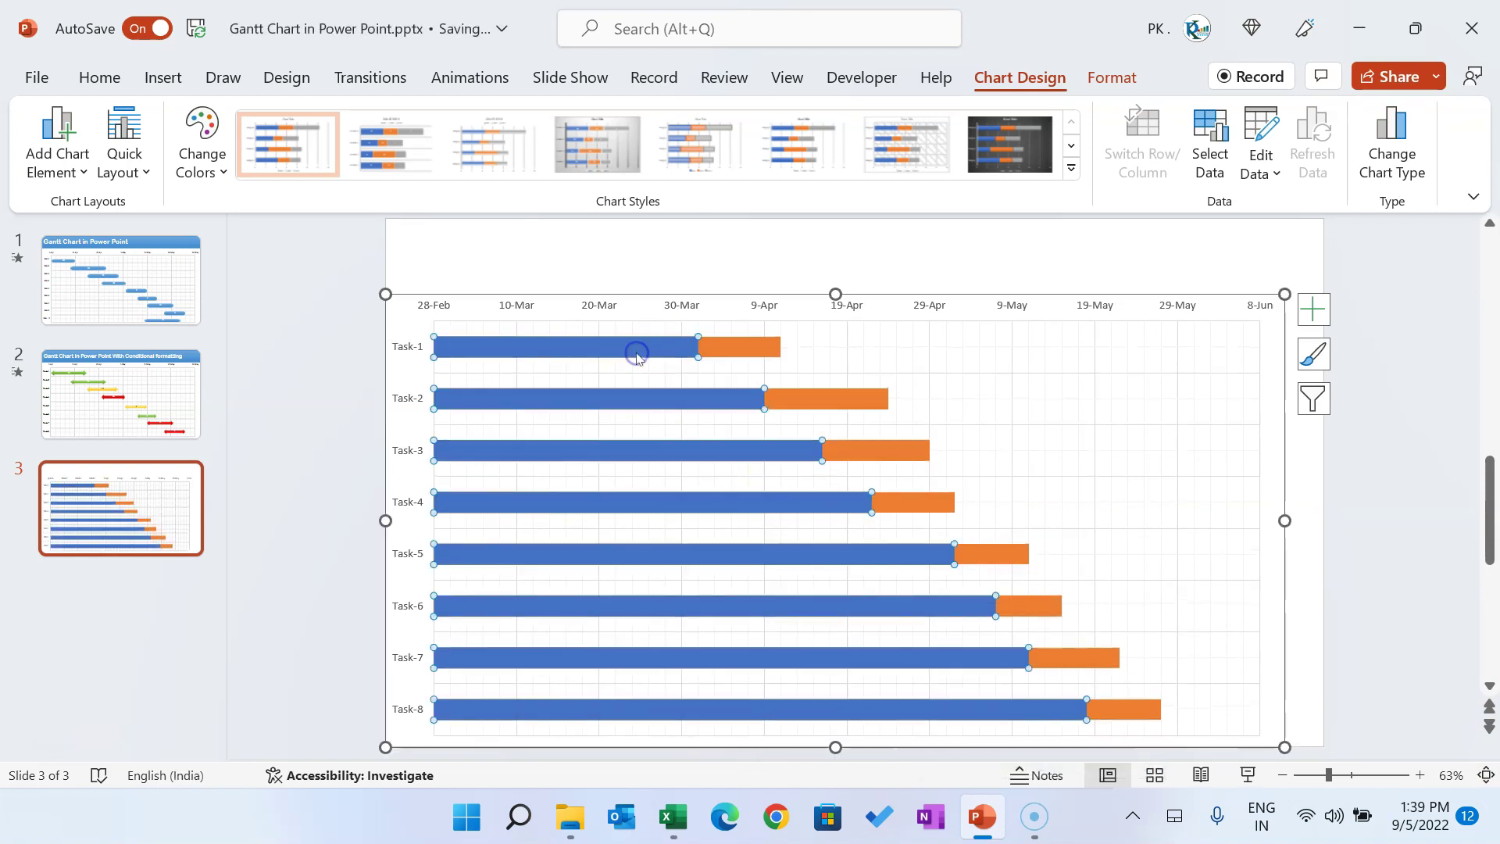
click(164, 77)
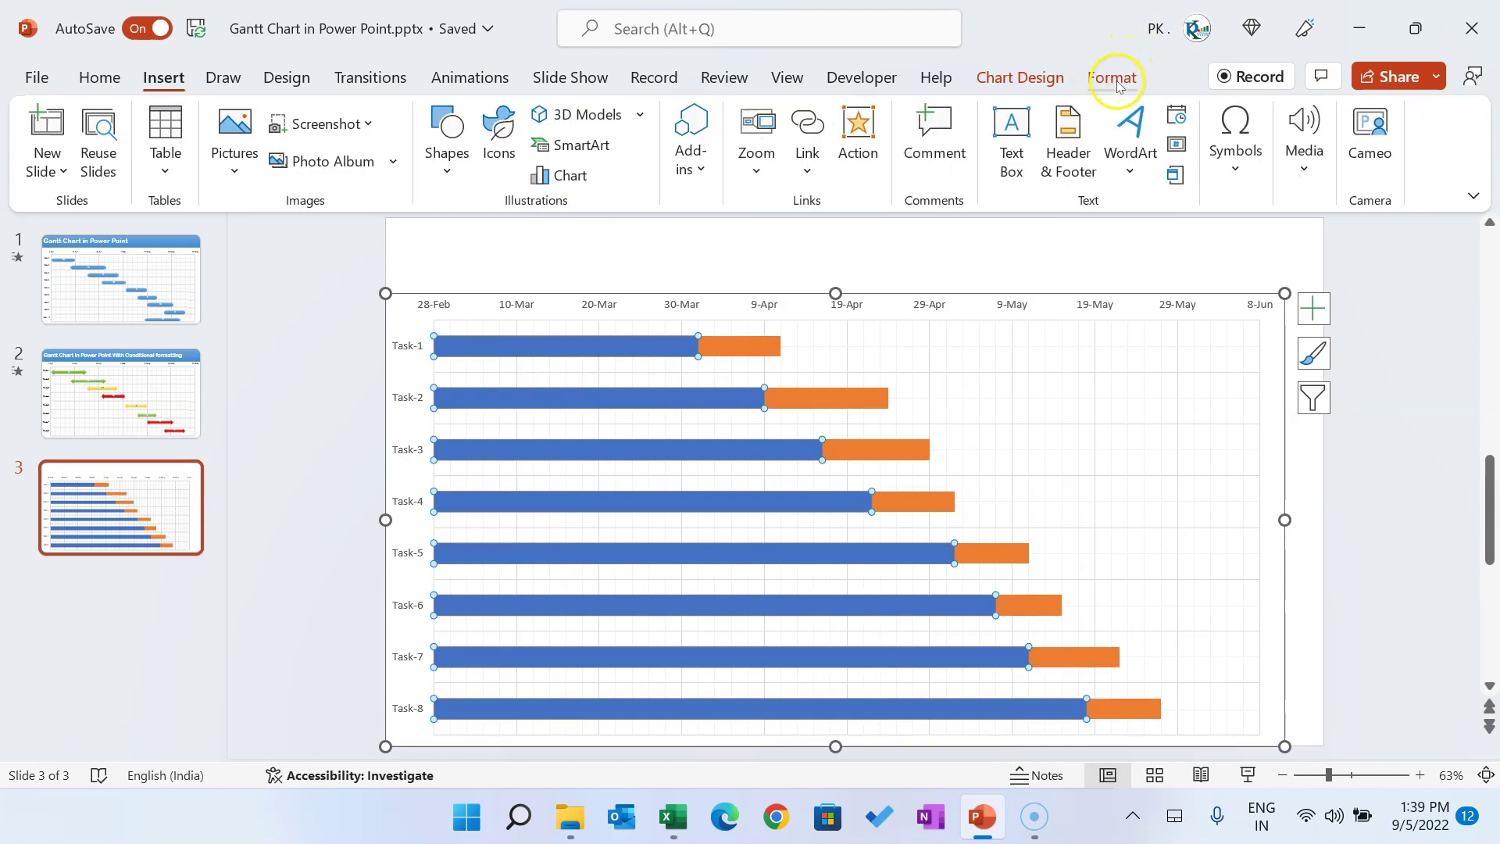
click(1112, 77)
click(672, 114)
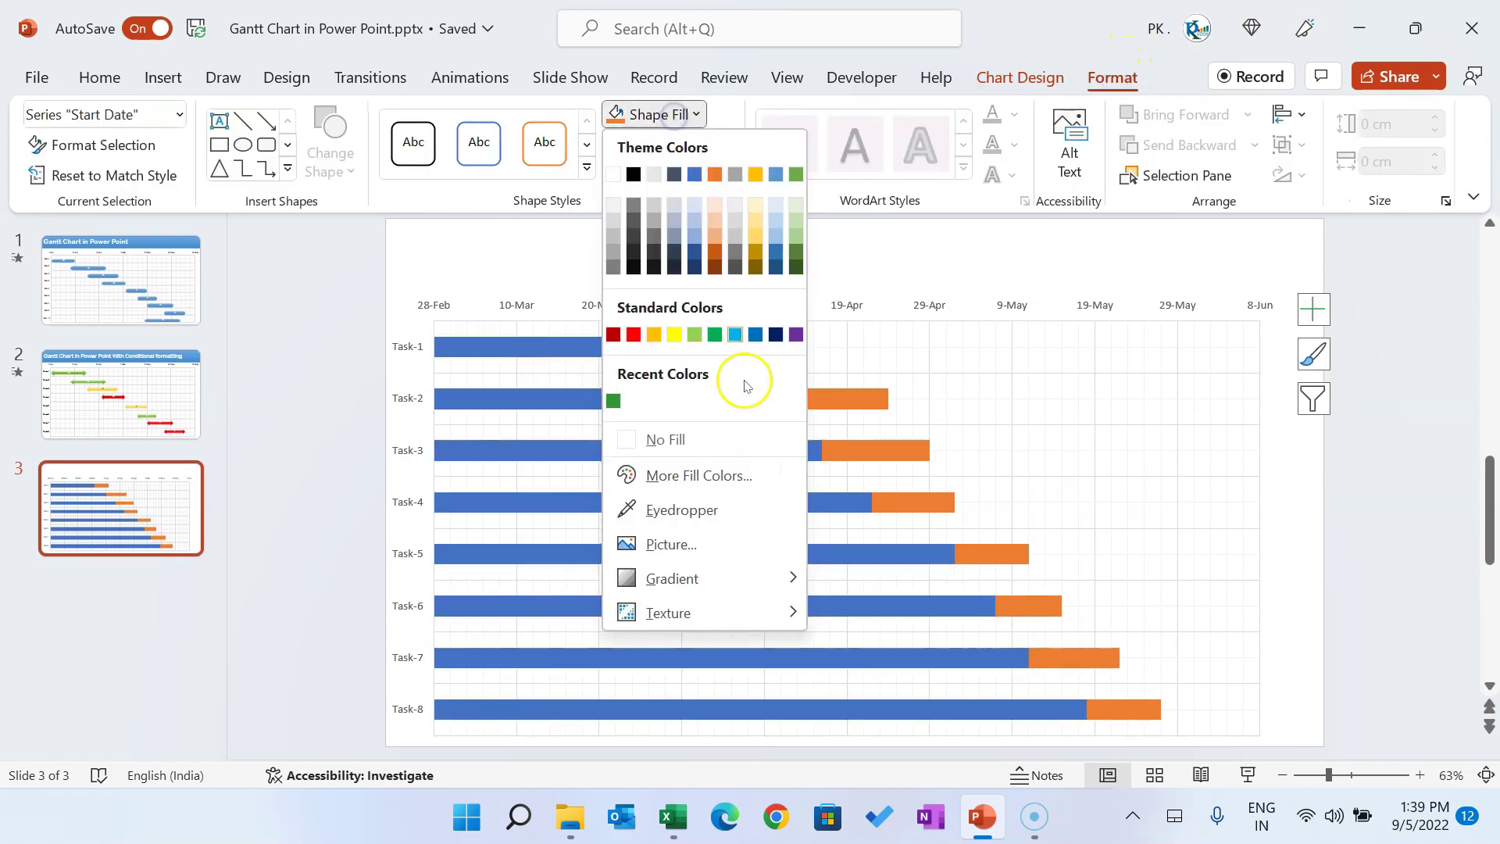
click(708, 439)
click(1368, 508)
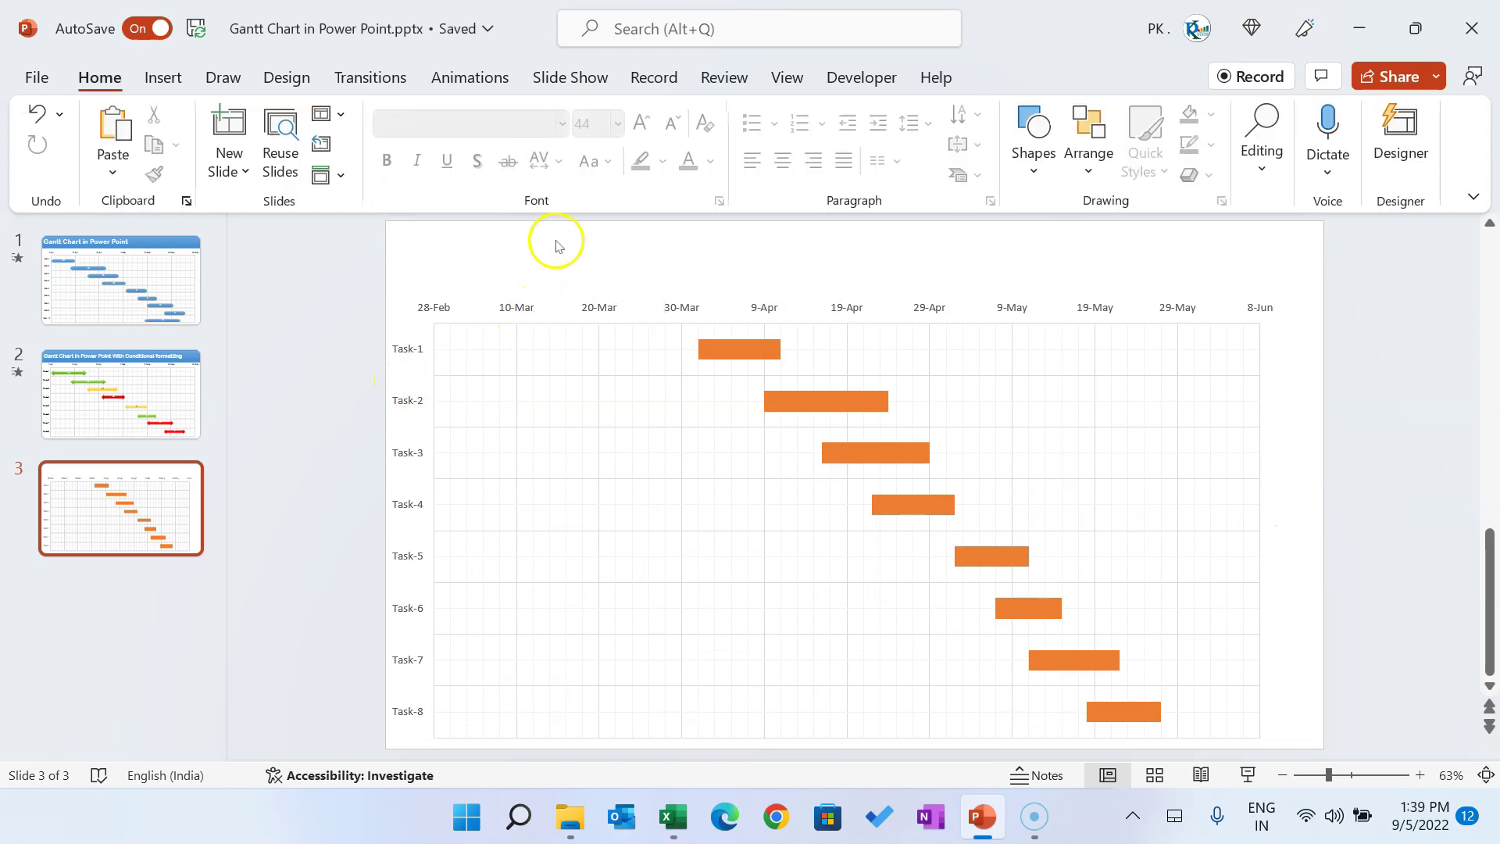
Switch to the Excel workbook and set the number format of Task-1's start date in B2 to General to get its serial number
click(679, 821)
key(ctrl+a)
click(385, 307)
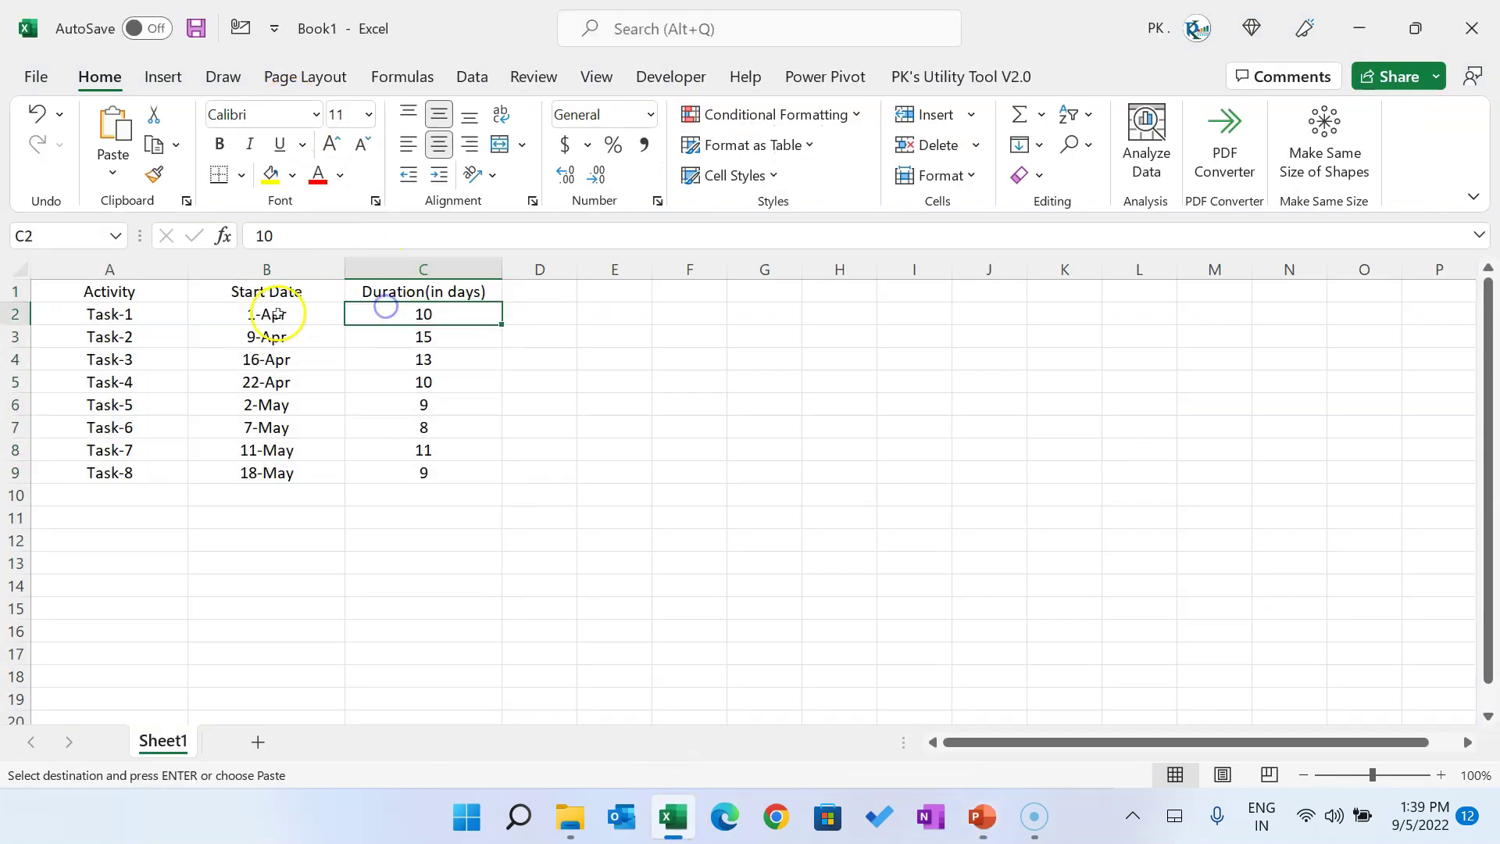
click(282, 320)
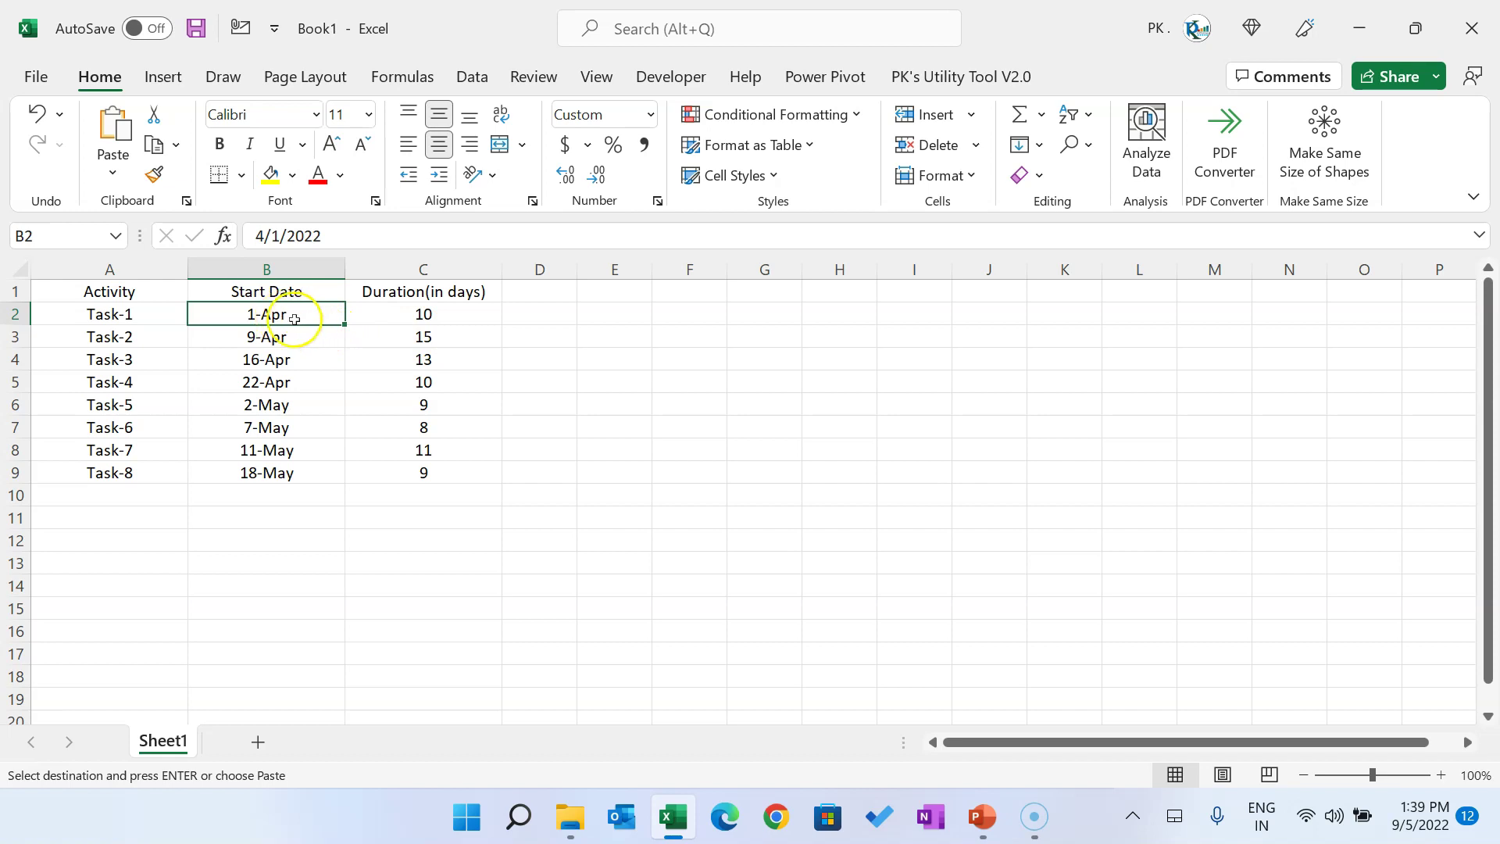
click(653, 114)
click(648, 174)
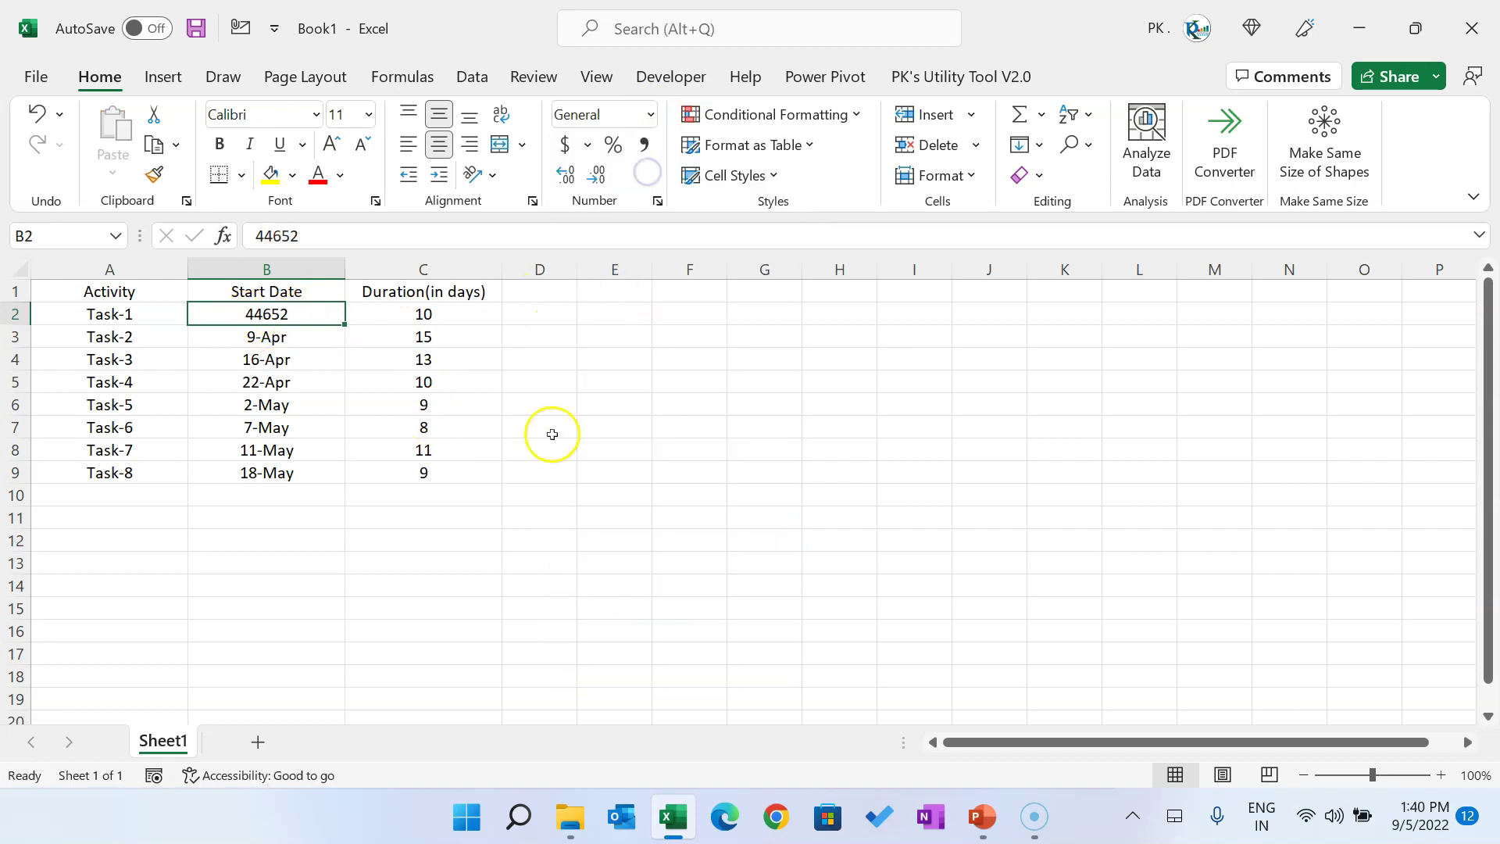
click(537, 427)
click(313, 311)
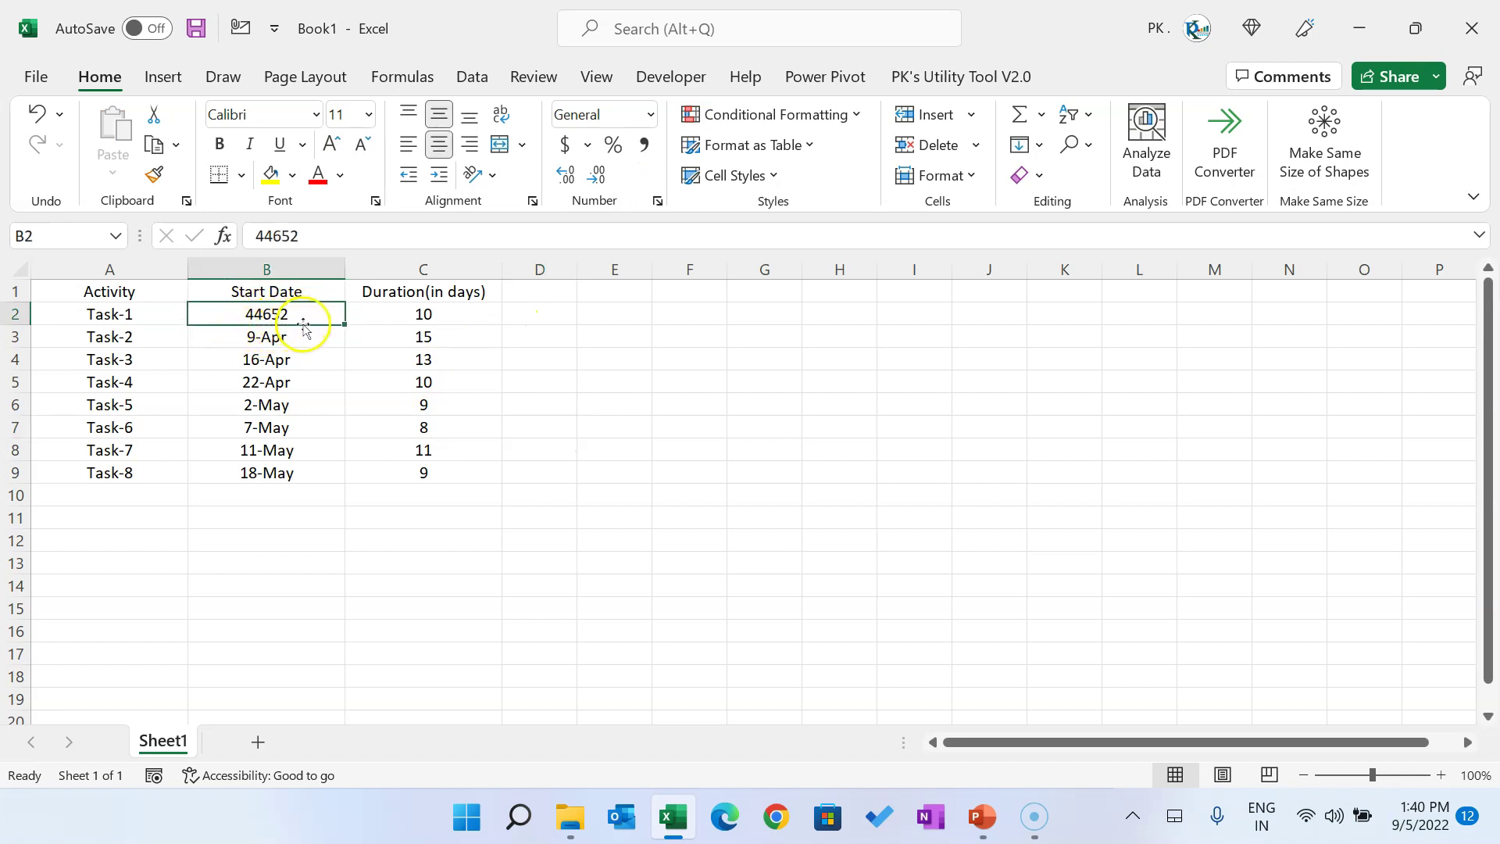
Return to the PowerPoint slide, set the date axis's minimum bound to 44652 and close the axis formatting options
click(985, 821)
click(768, 313)
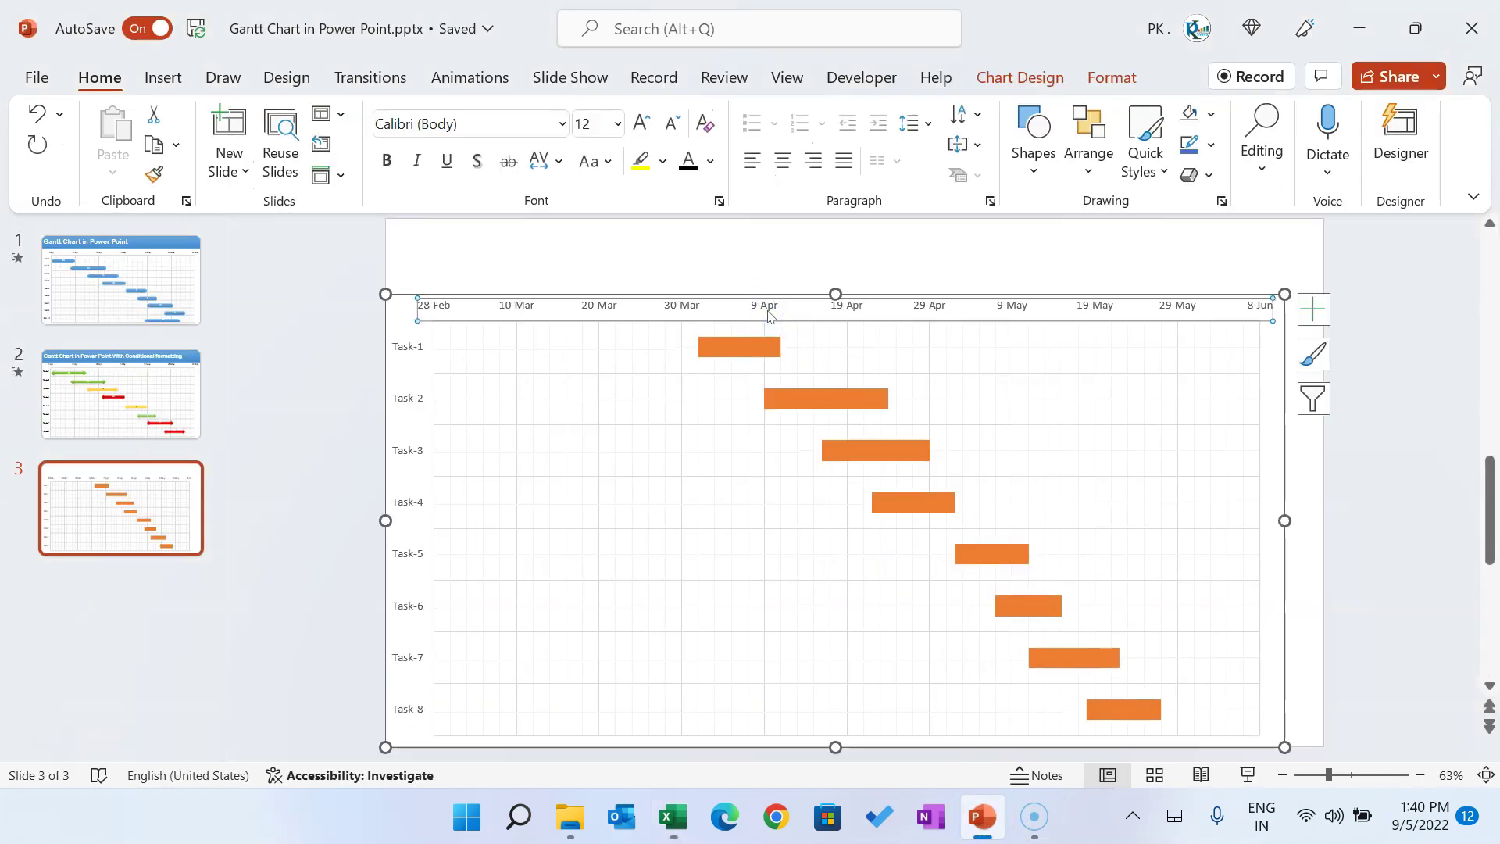
right_click(768, 312)
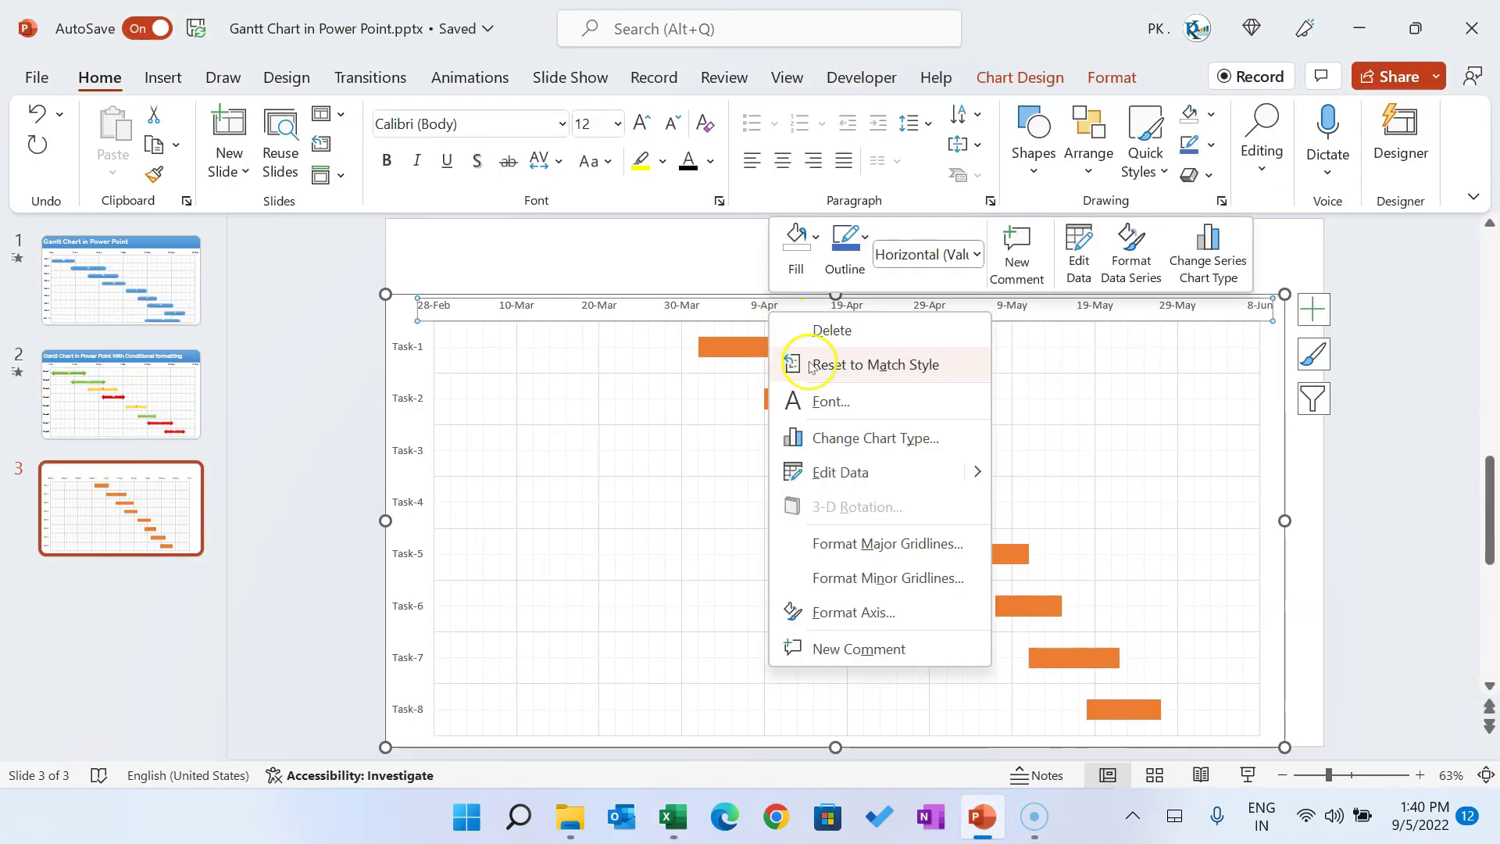
click(891, 613)
double_click(1346, 425)
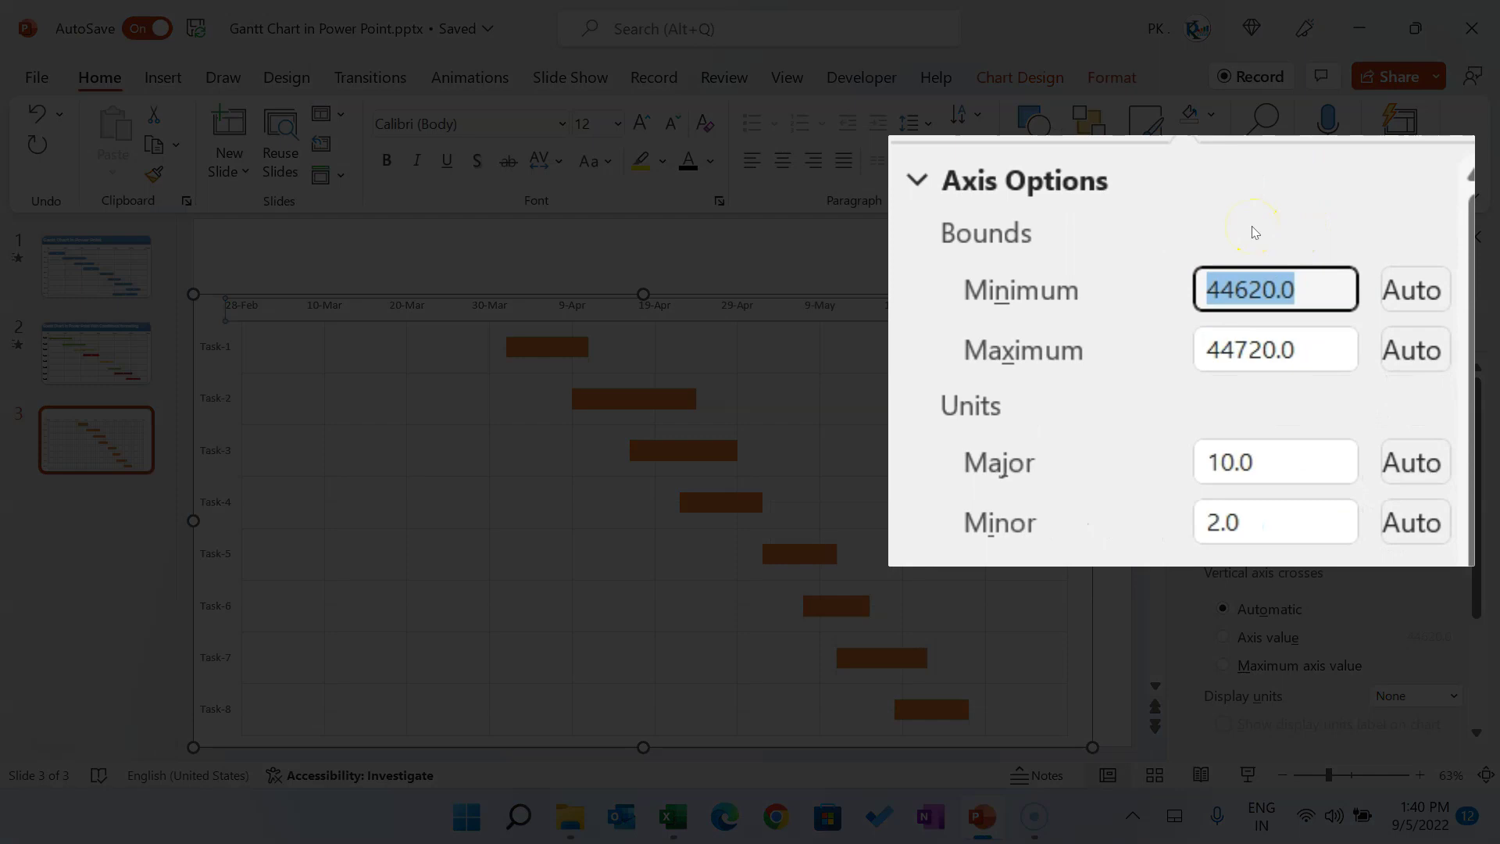
text(4465)
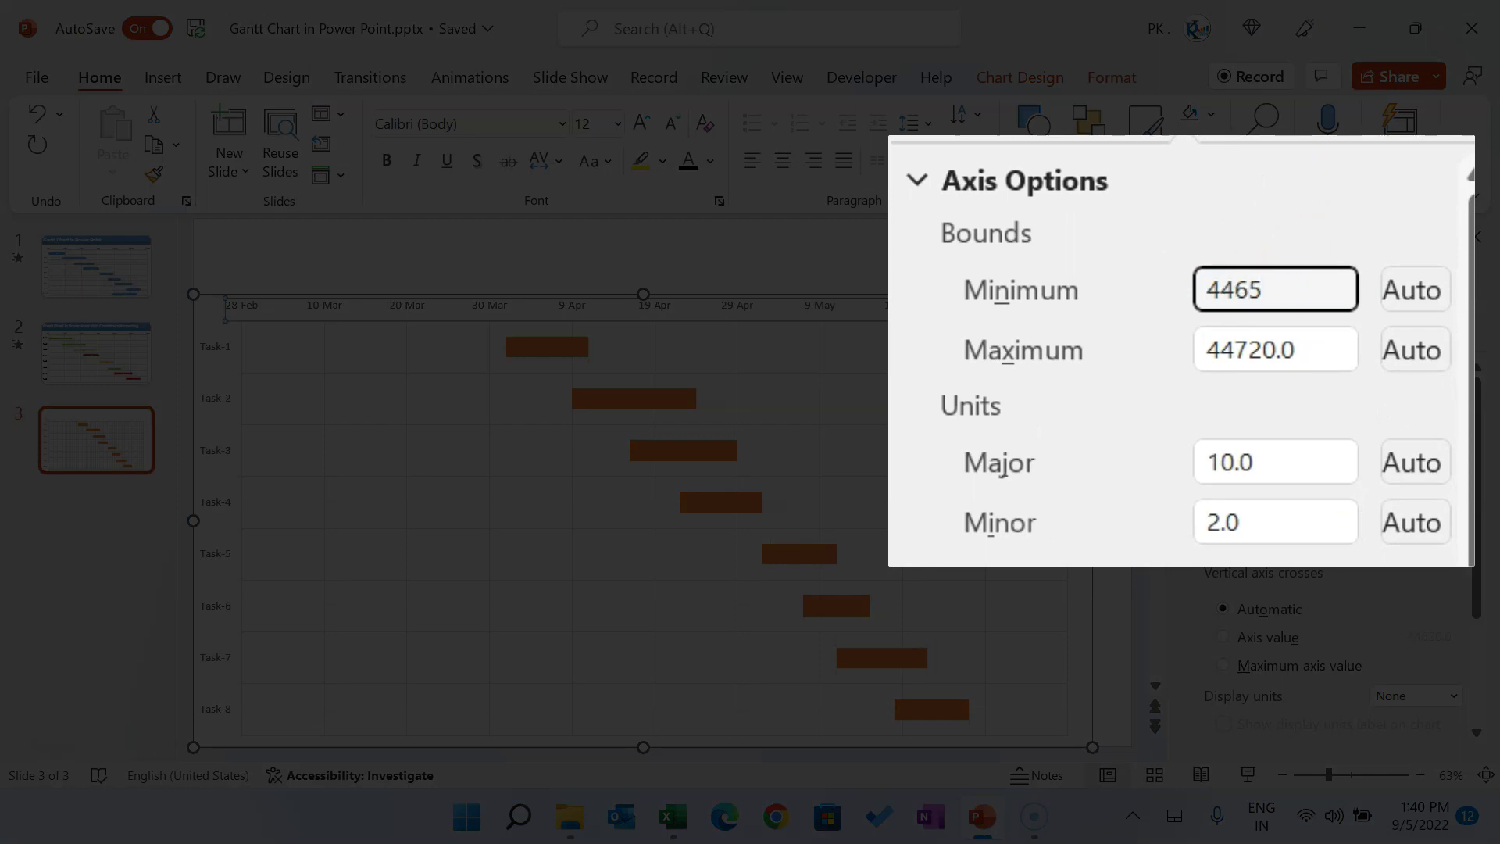
key(Return)
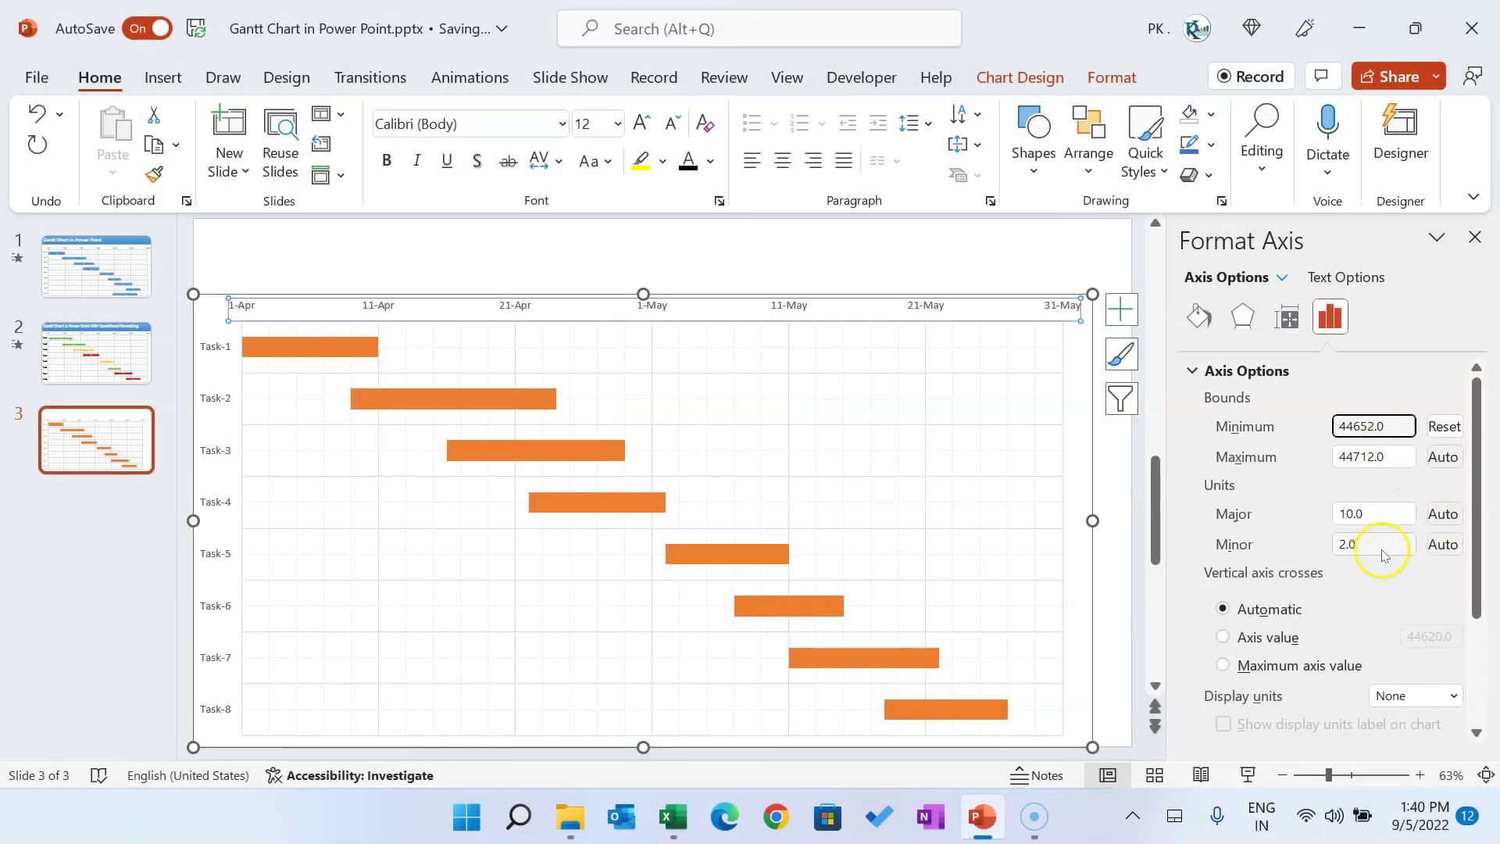
click(1475, 236)
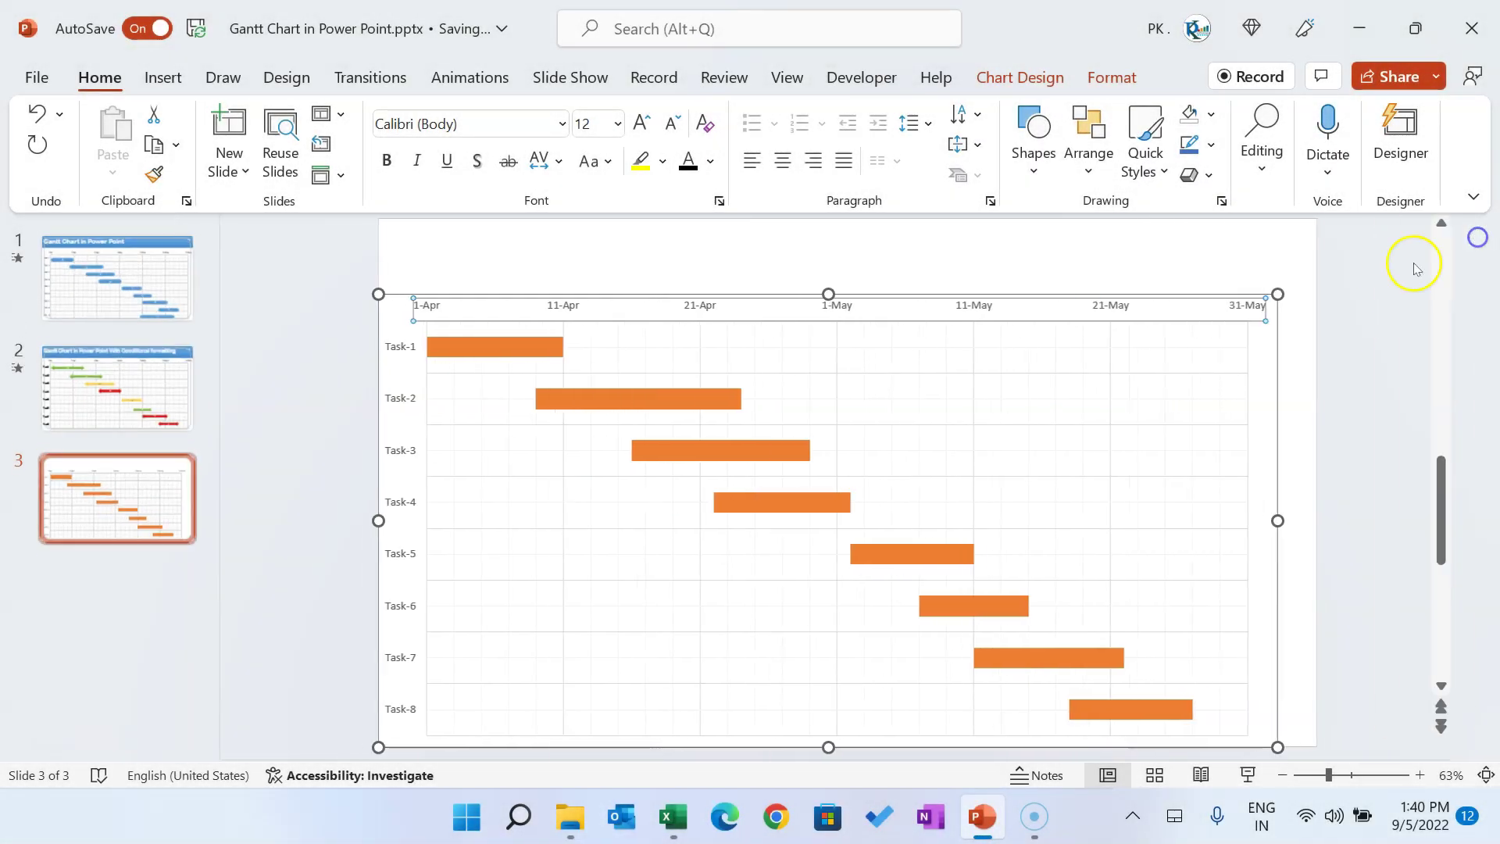
click(1340, 348)
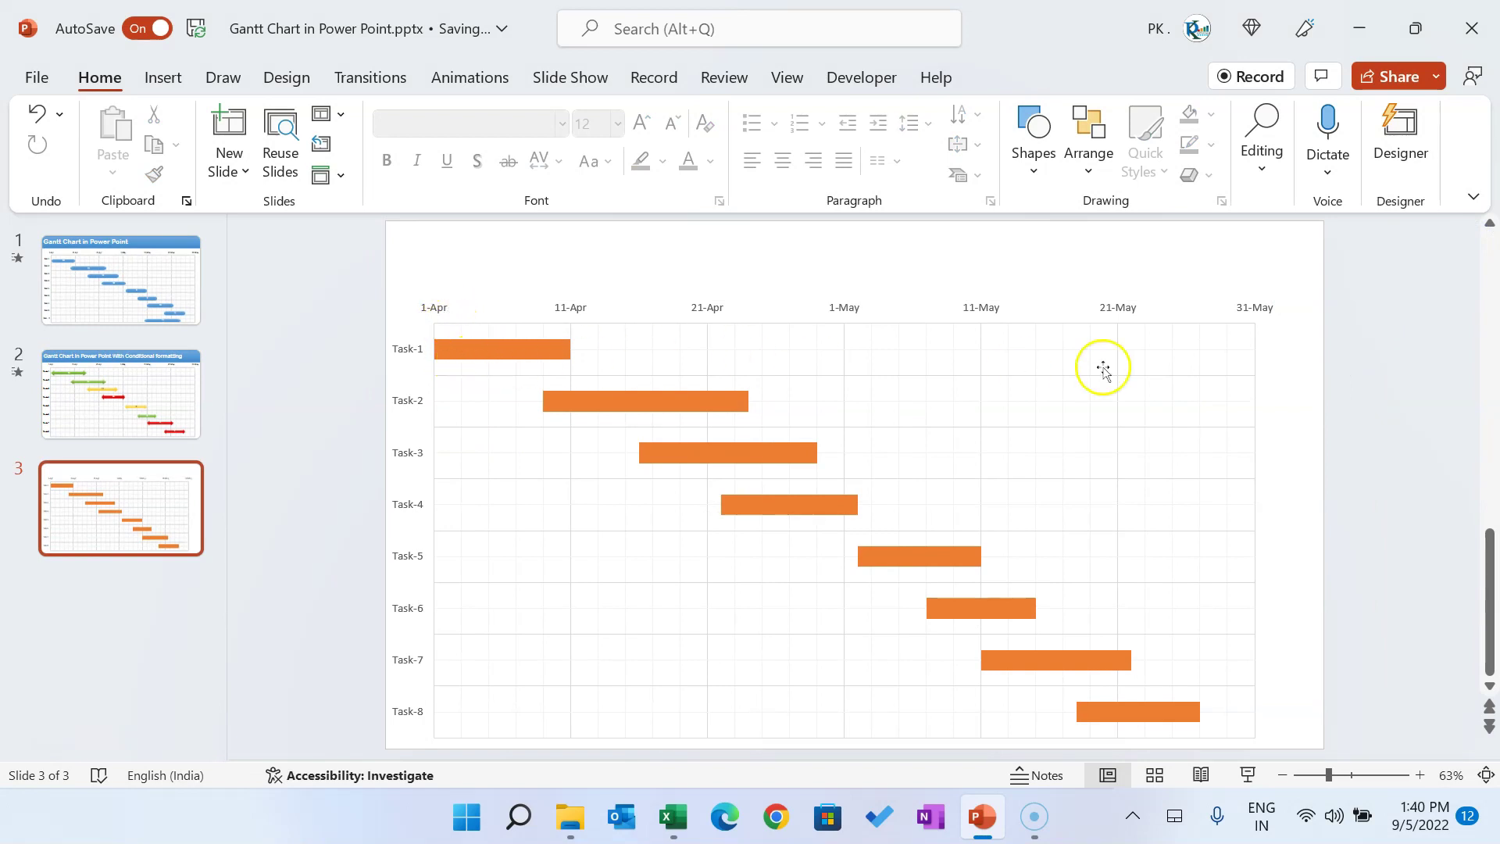
Draw a rounded rectangle about 7.14 cm wide and 1.19 cm high above the chart and round its ends fully
click(485, 346)
click(529, 260)
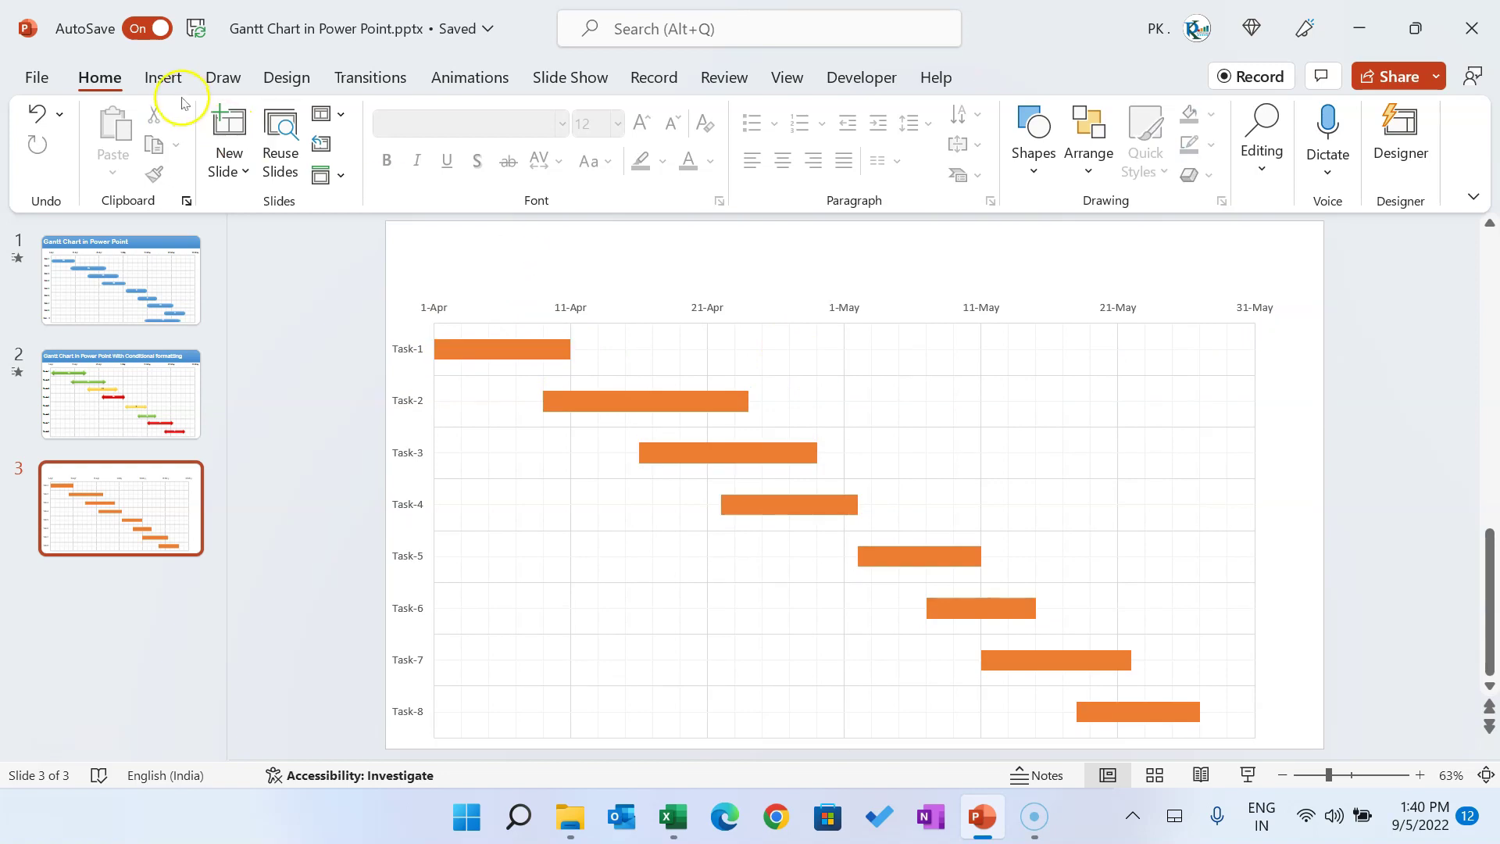
click(163, 77)
click(446, 137)
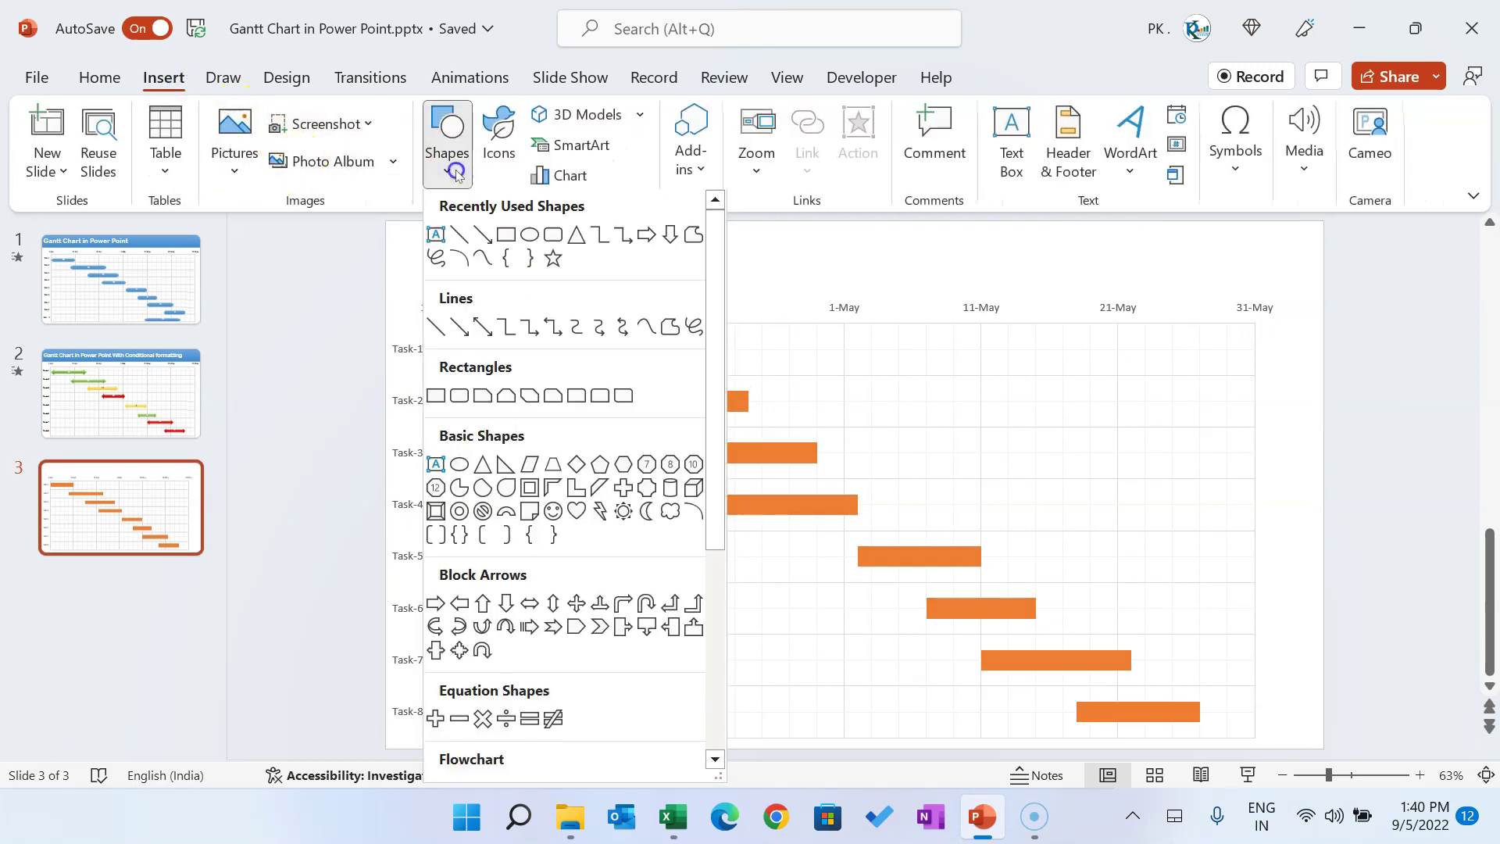
click(464, 404)
drag(470, 248, 669, 282)
drag(476, 248, 573, 282)
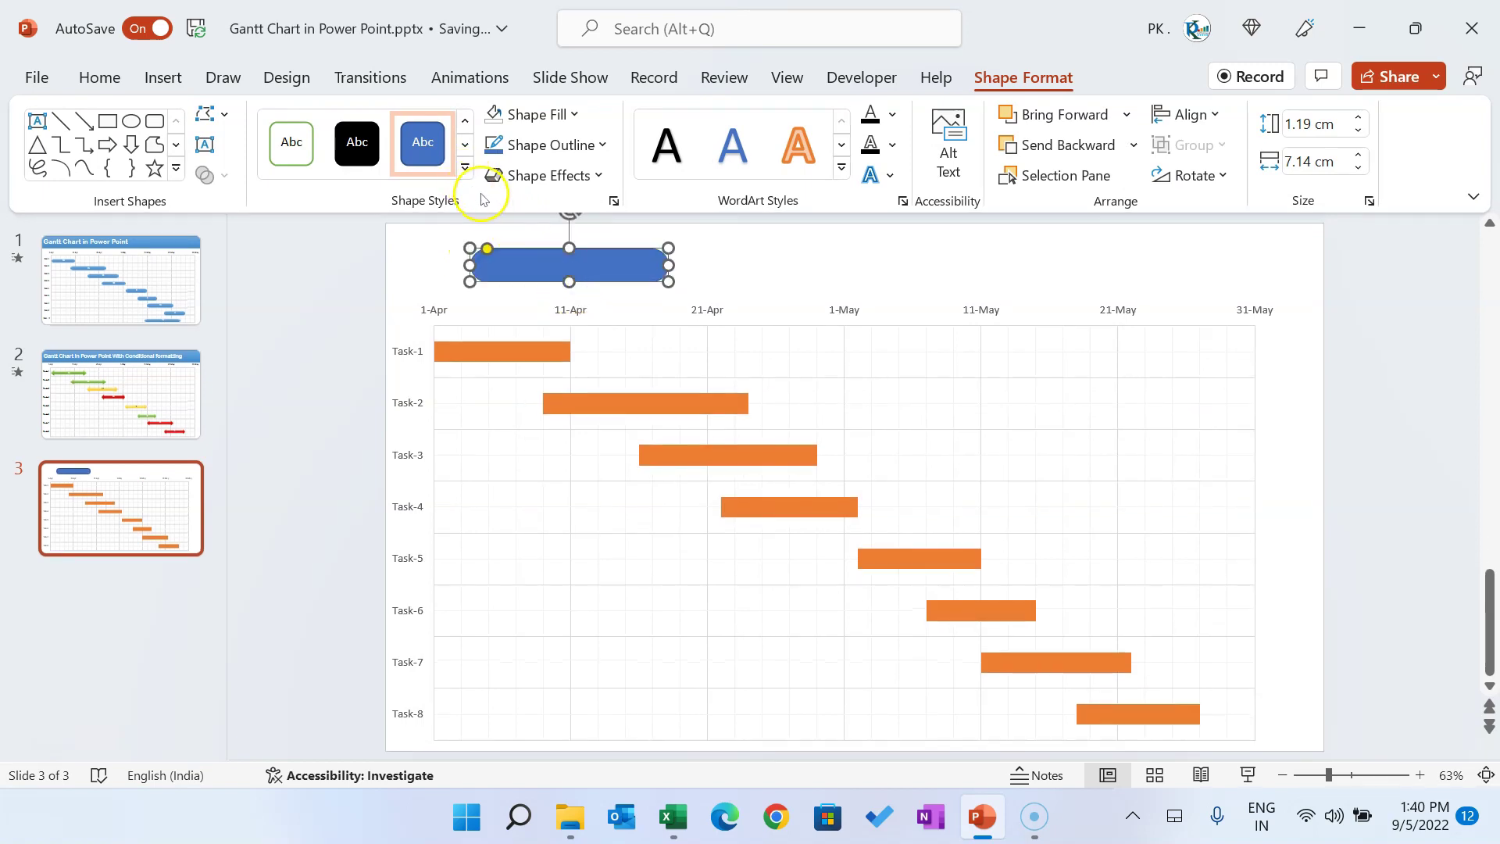
Apply the light blue gradient theme style to the rounded rectangle above the chart
click(464, 168)
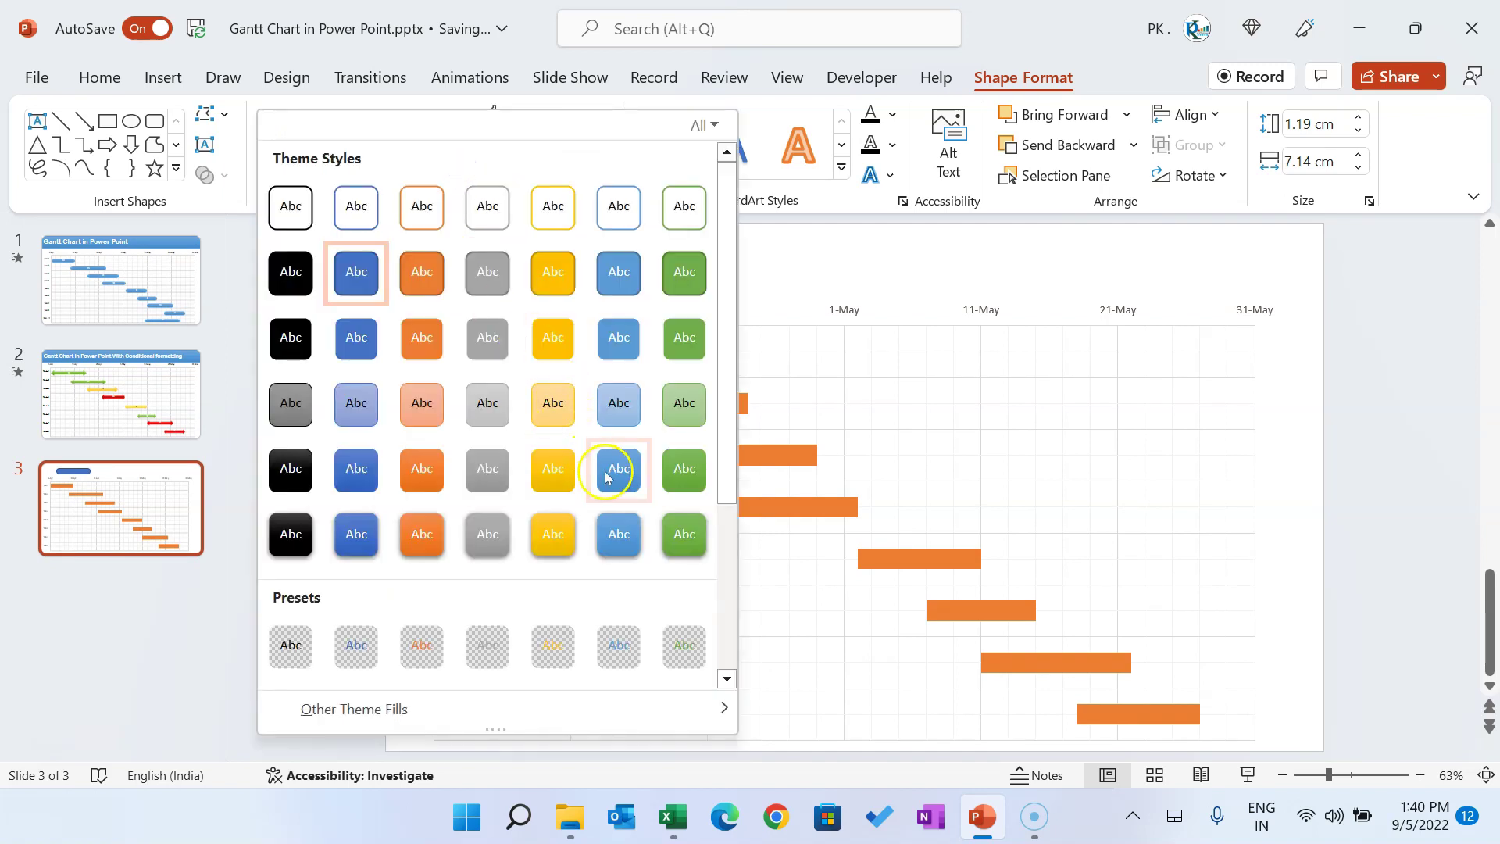
click(614, 472)
click(753, 251)
Copy the blue rounded shape, paste it onto the Duration series as the look of its bars, and delete the original shape
click(570, 258)
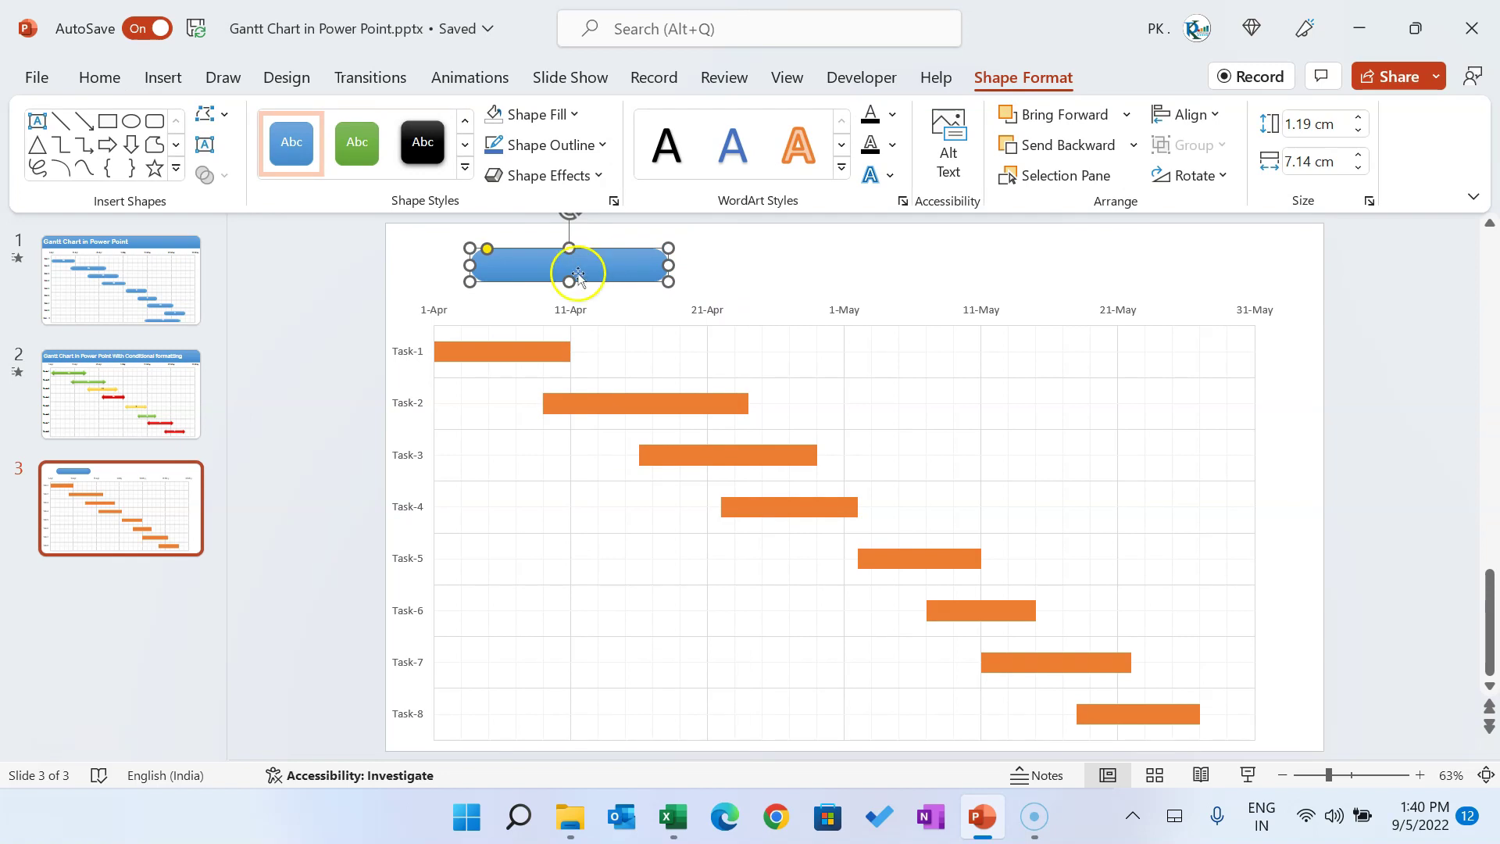
click(523, 347)
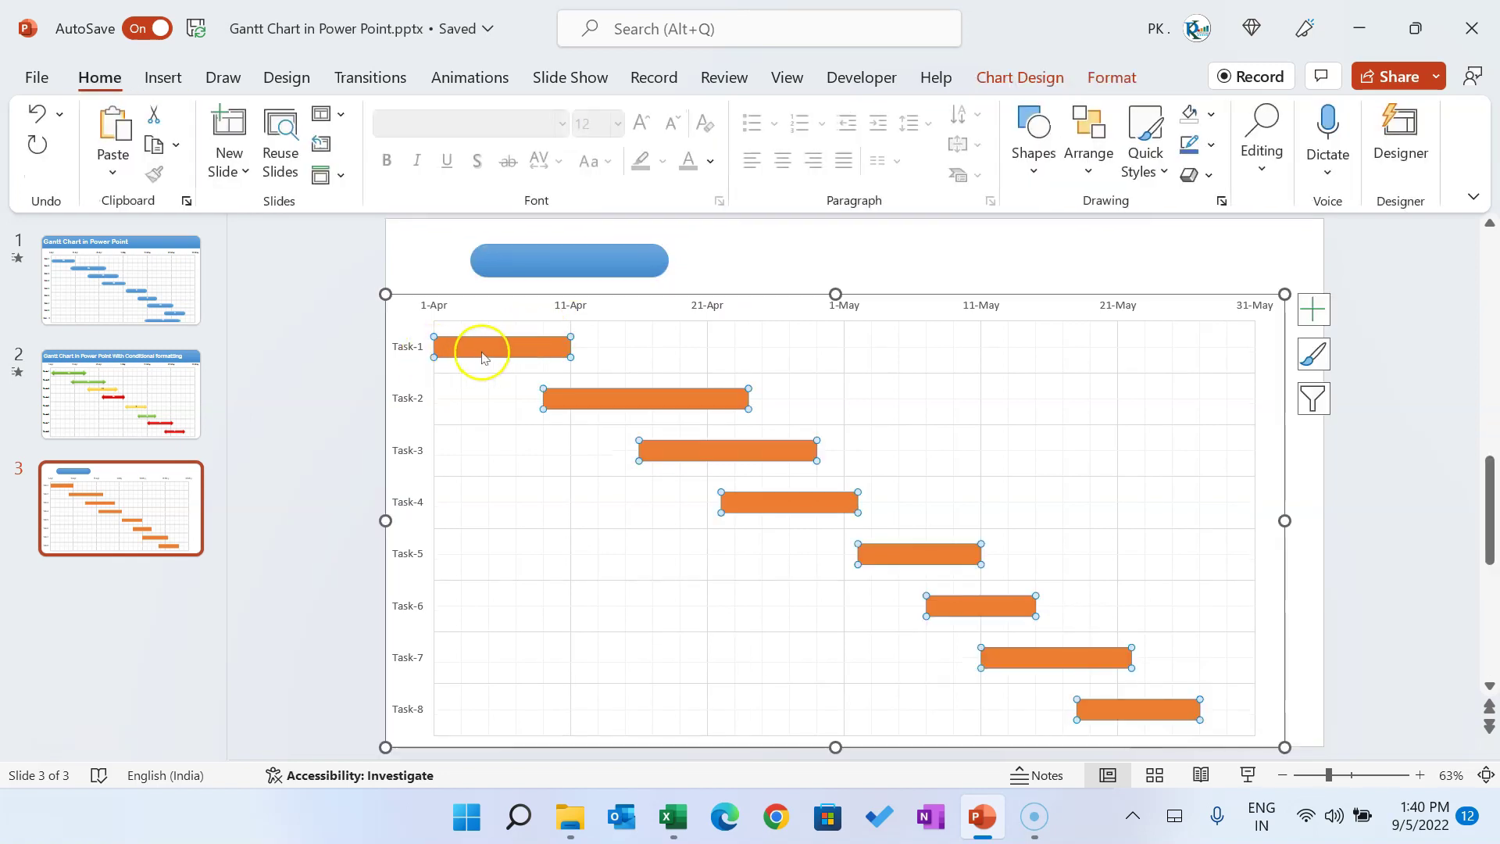
mouse_move(508, 346)
key(ctrl+v)
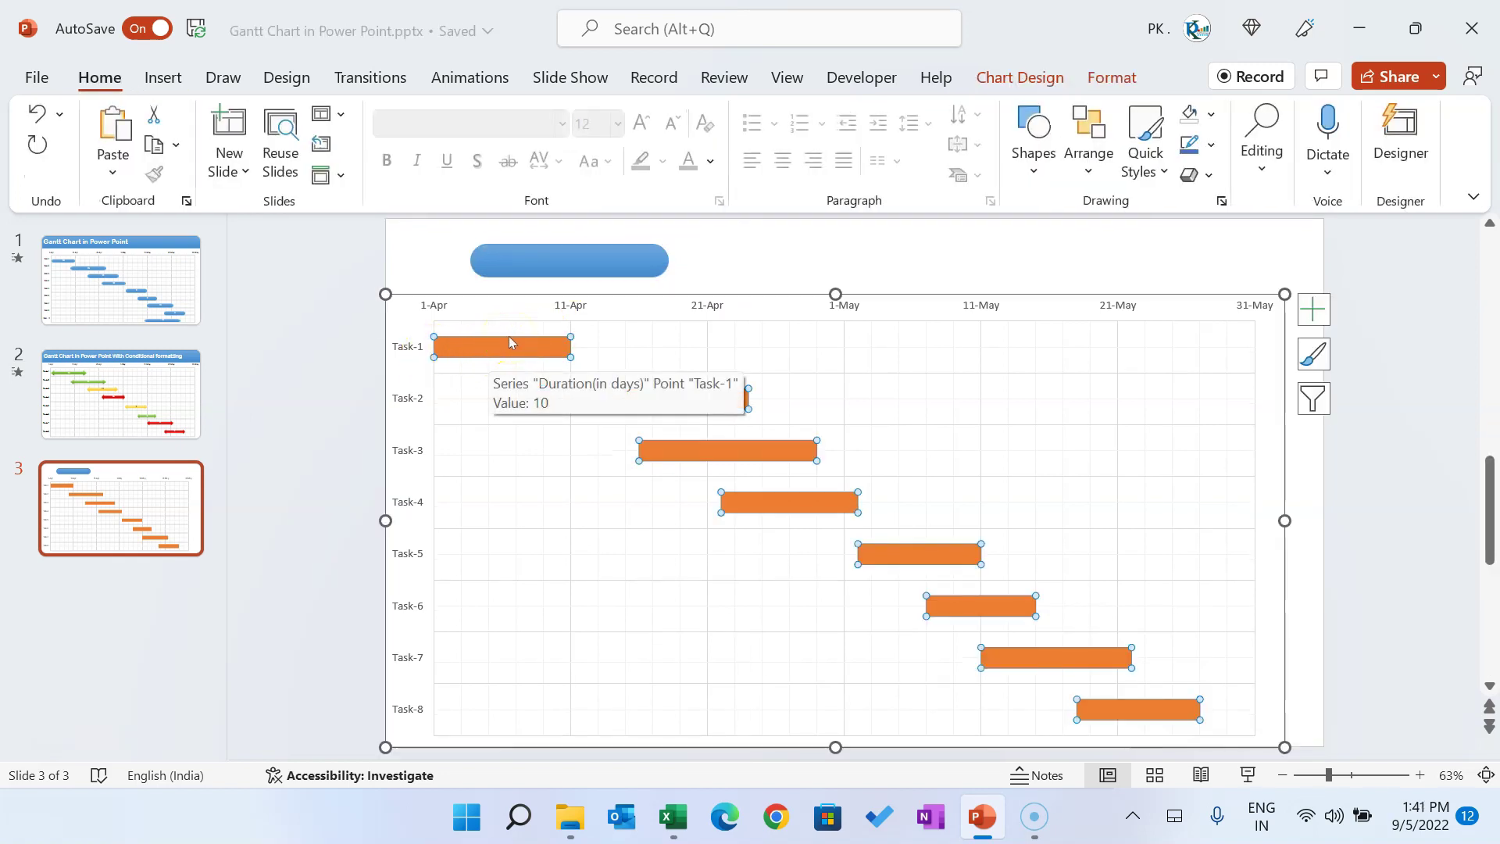
click(786, 262)
click(648, 275)
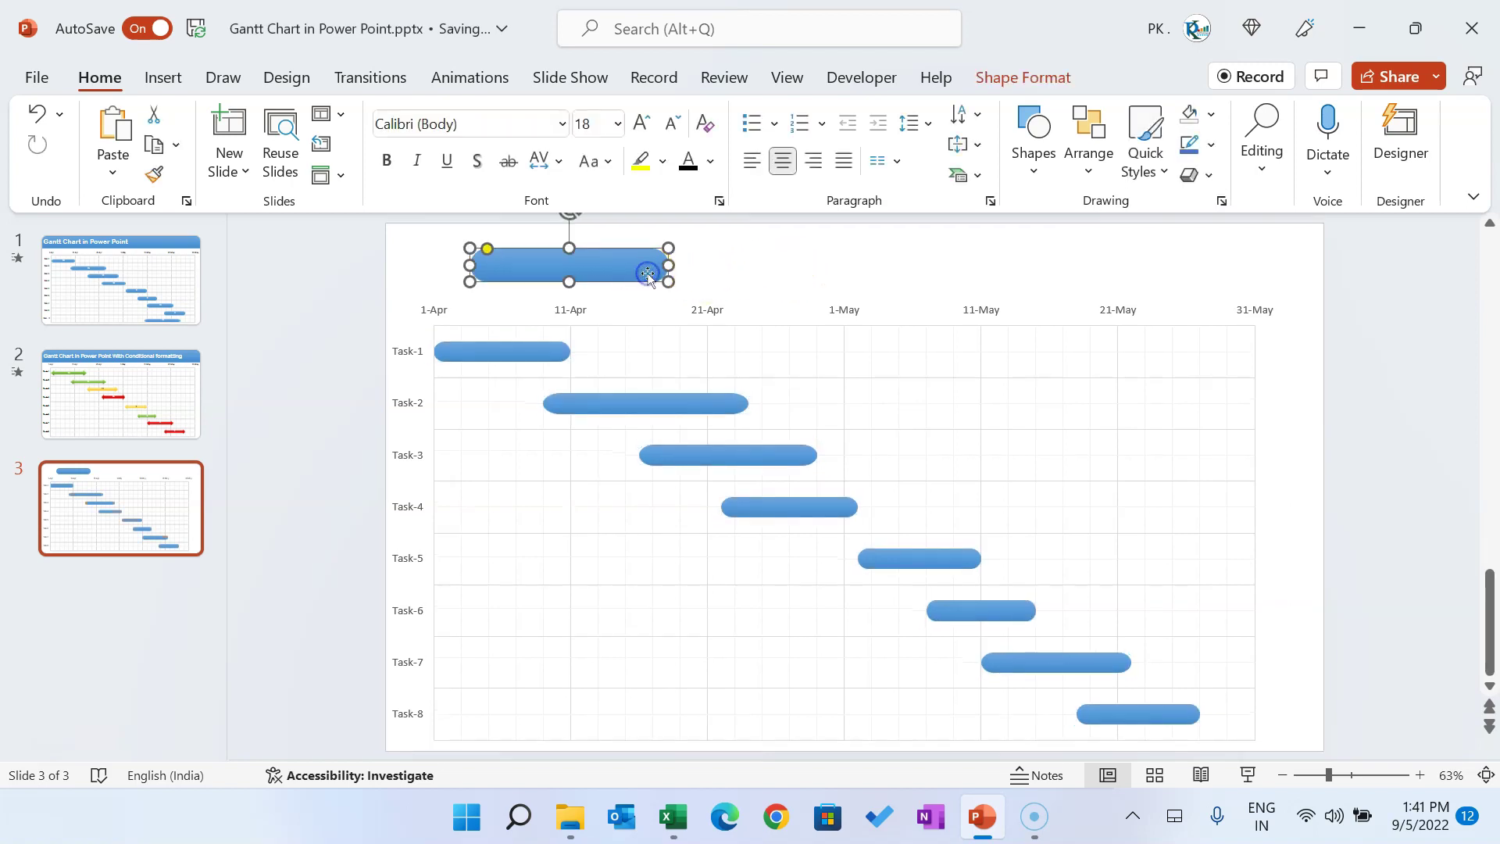
key(ctrl+z)
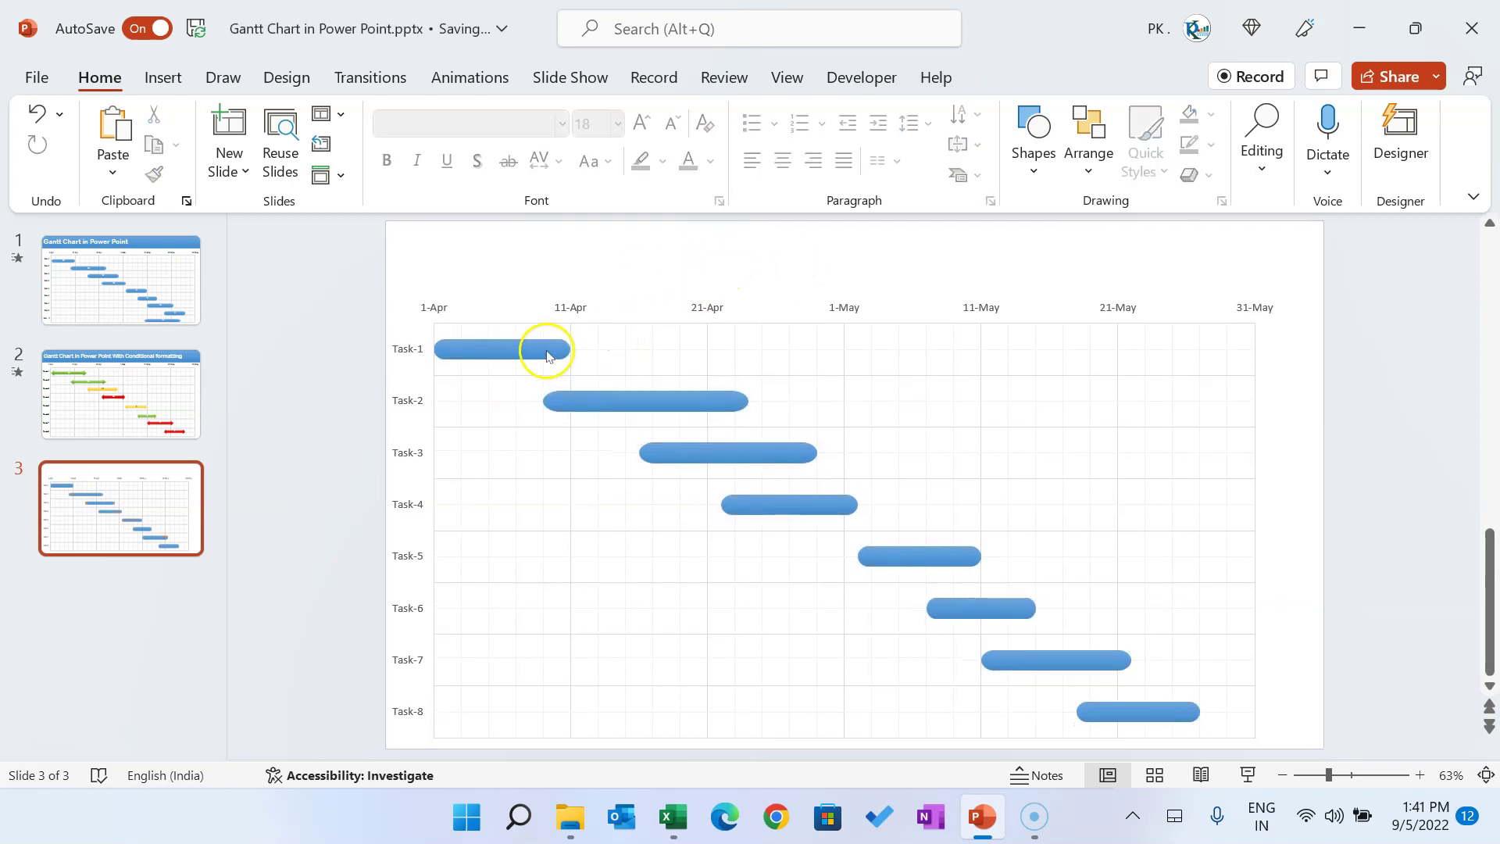
Add data labels to the Duration series bars
click(549, 350)
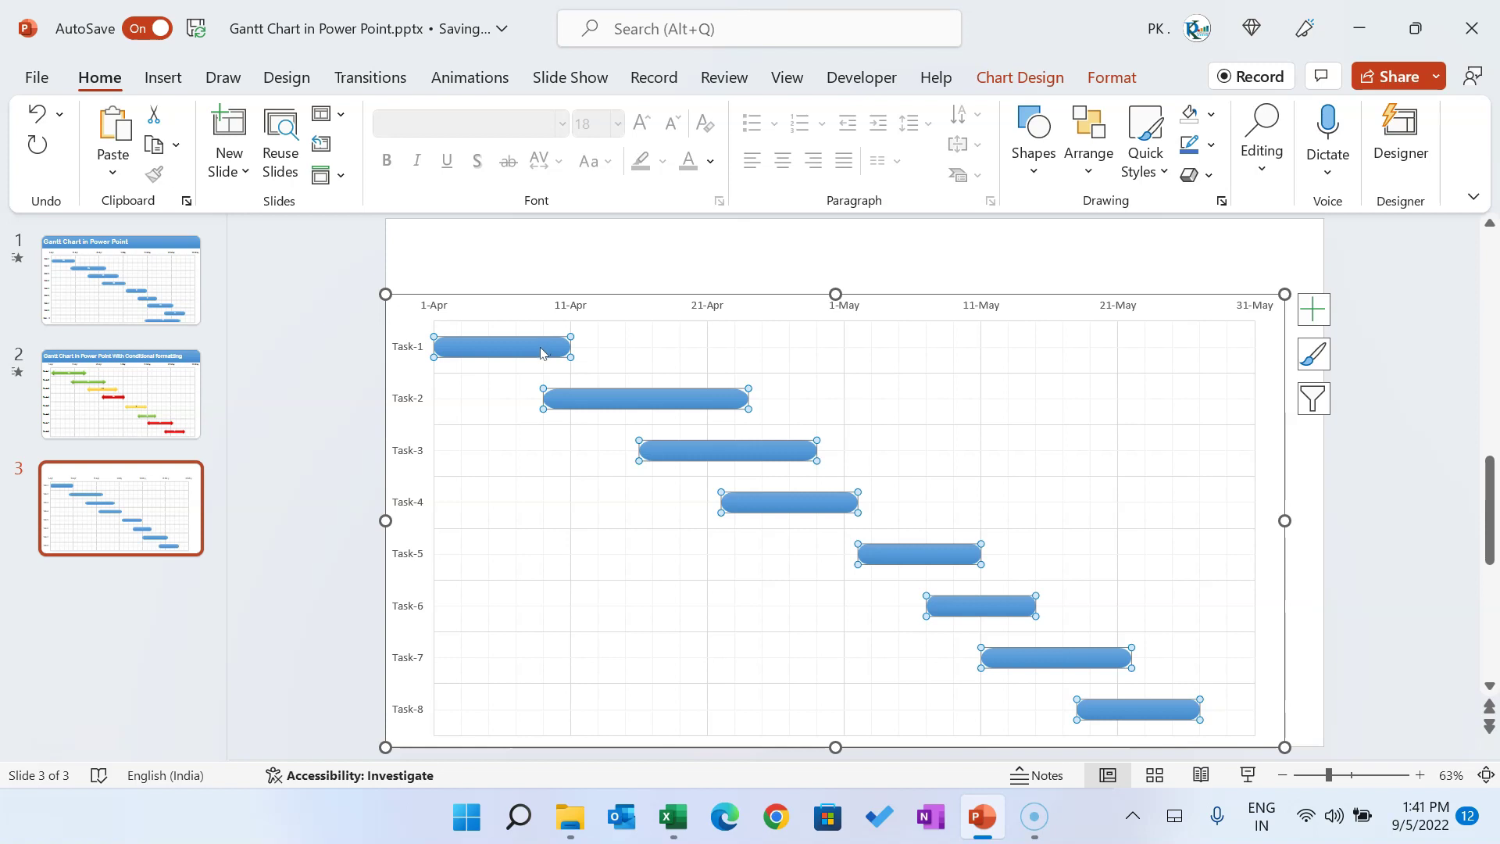
right_click(539, 355)
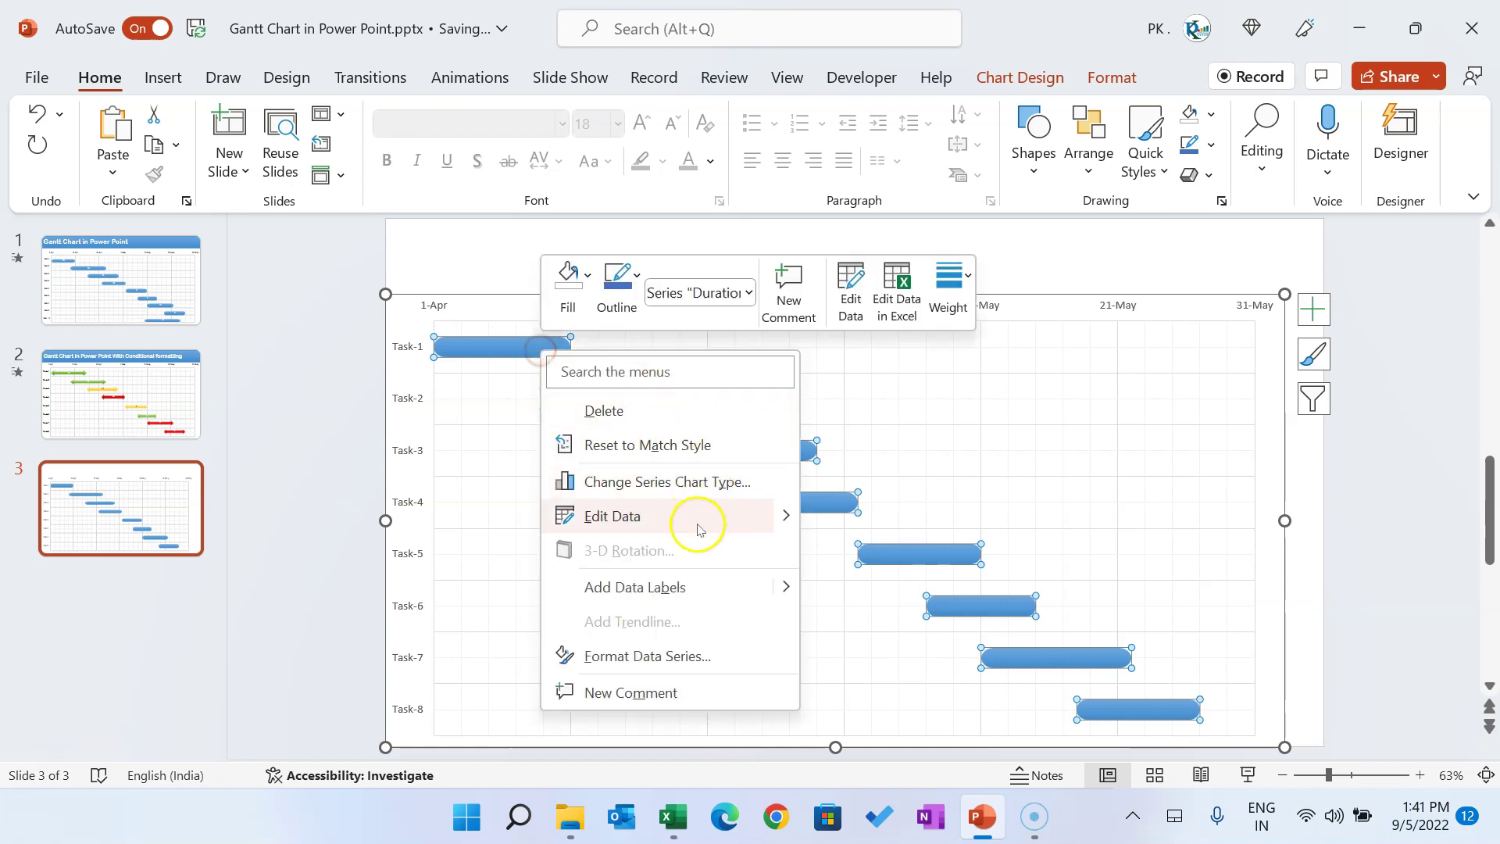
click(660, 587)
Format the Duration data labels with white, bold text
click(502, 346)
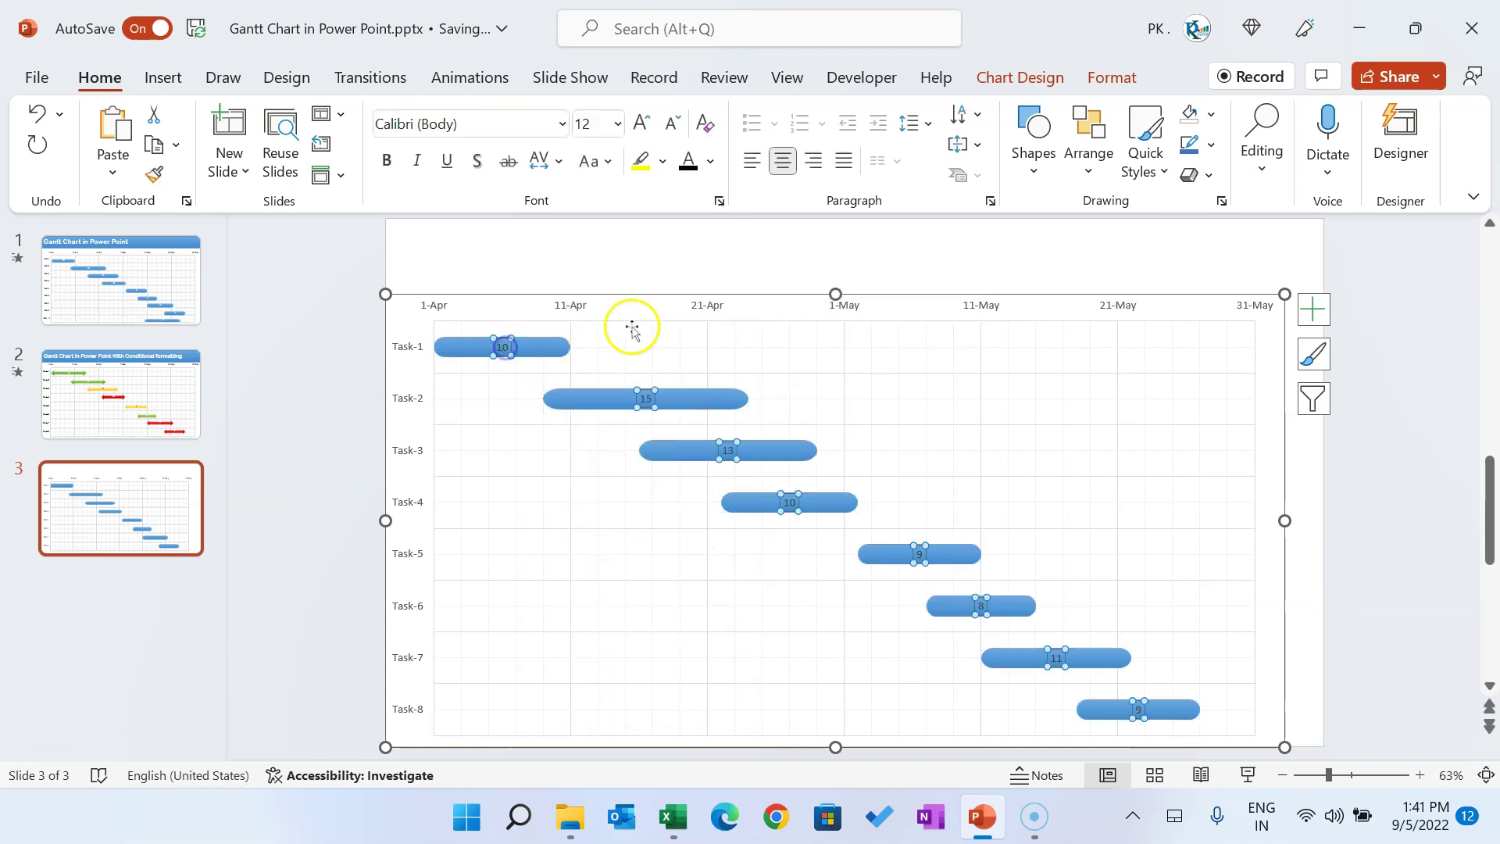
click(709, 161)
click(686, 222)
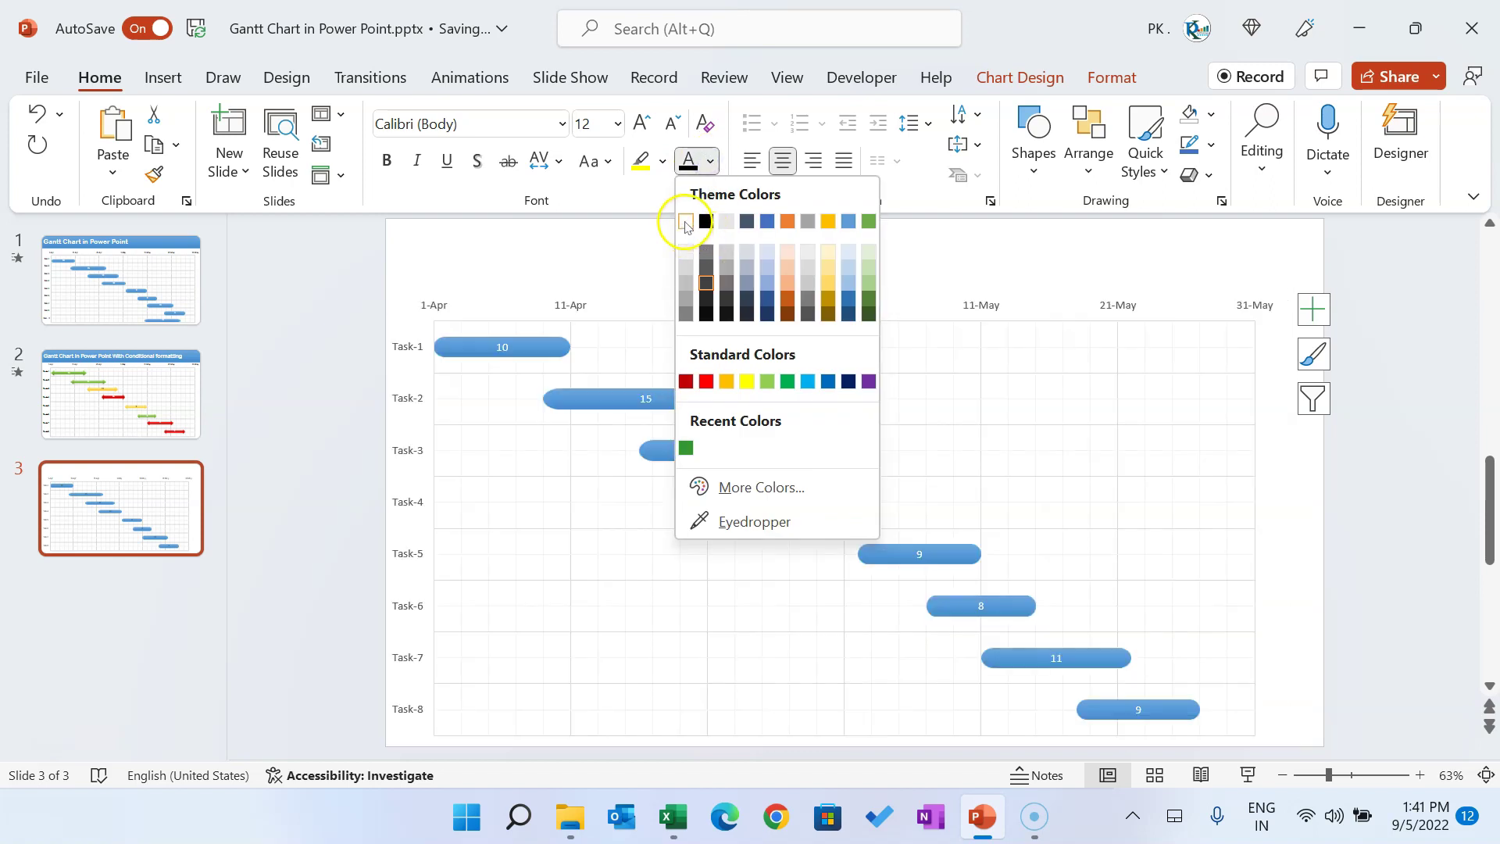
click(402, 162)
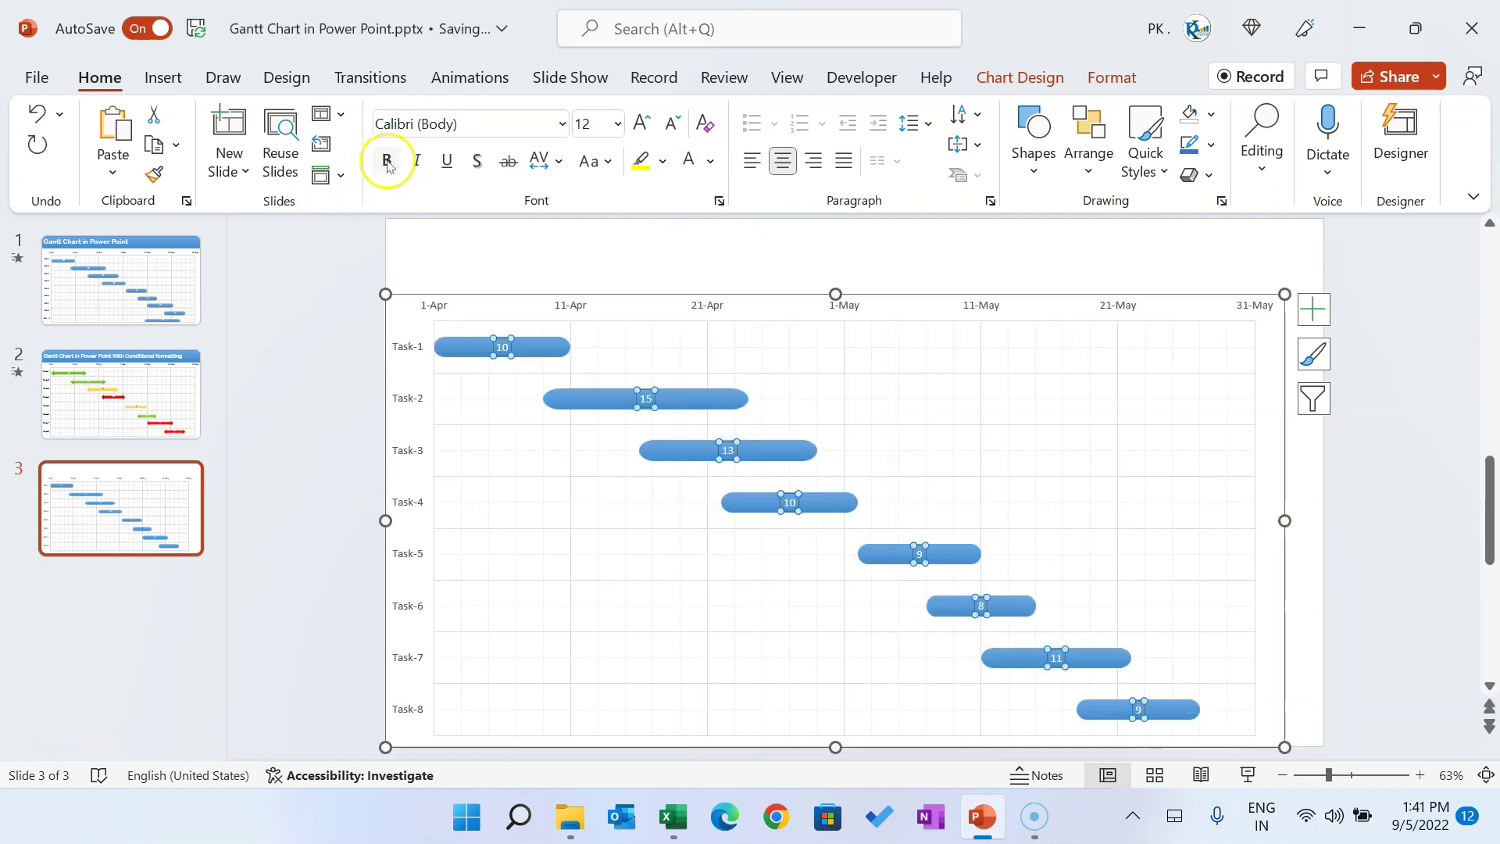
click(388, 162)
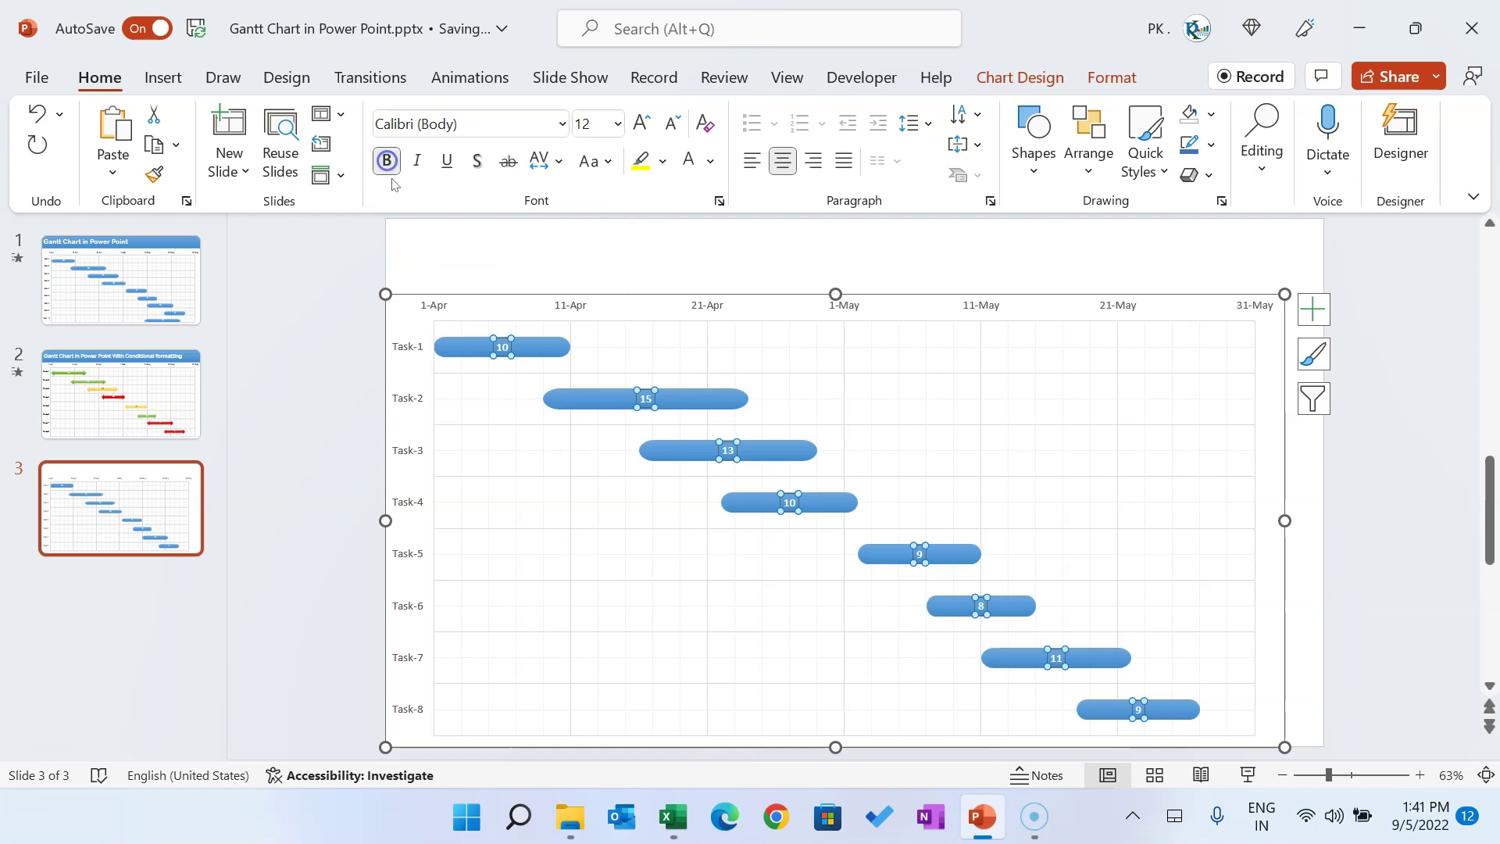
click(741, 278)
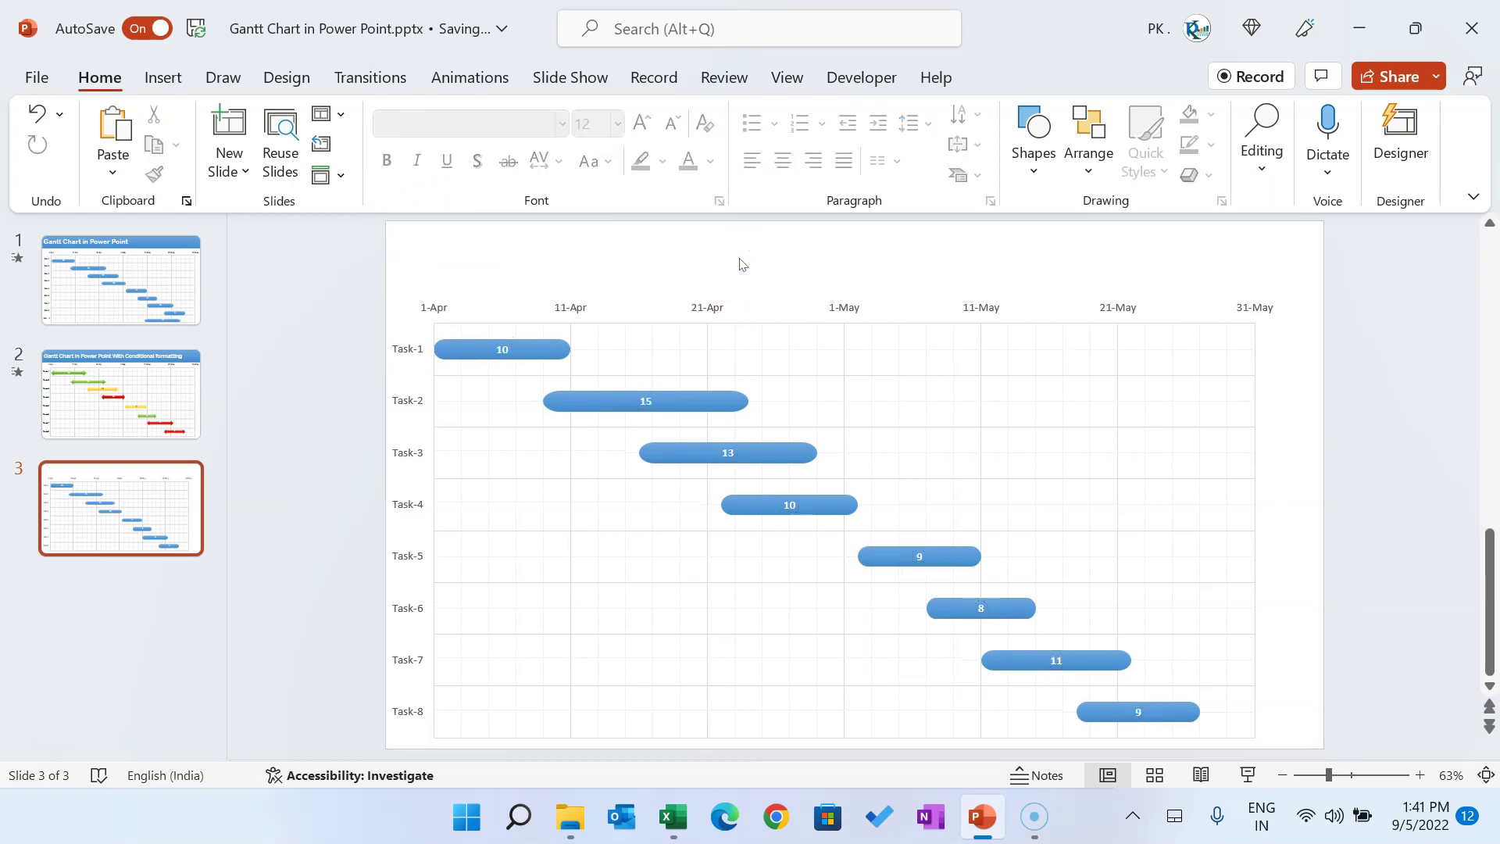
Play the finished Gantt chart examples on slides 1 and 2 as a slide show, and return to slide 3
click(623, 243)
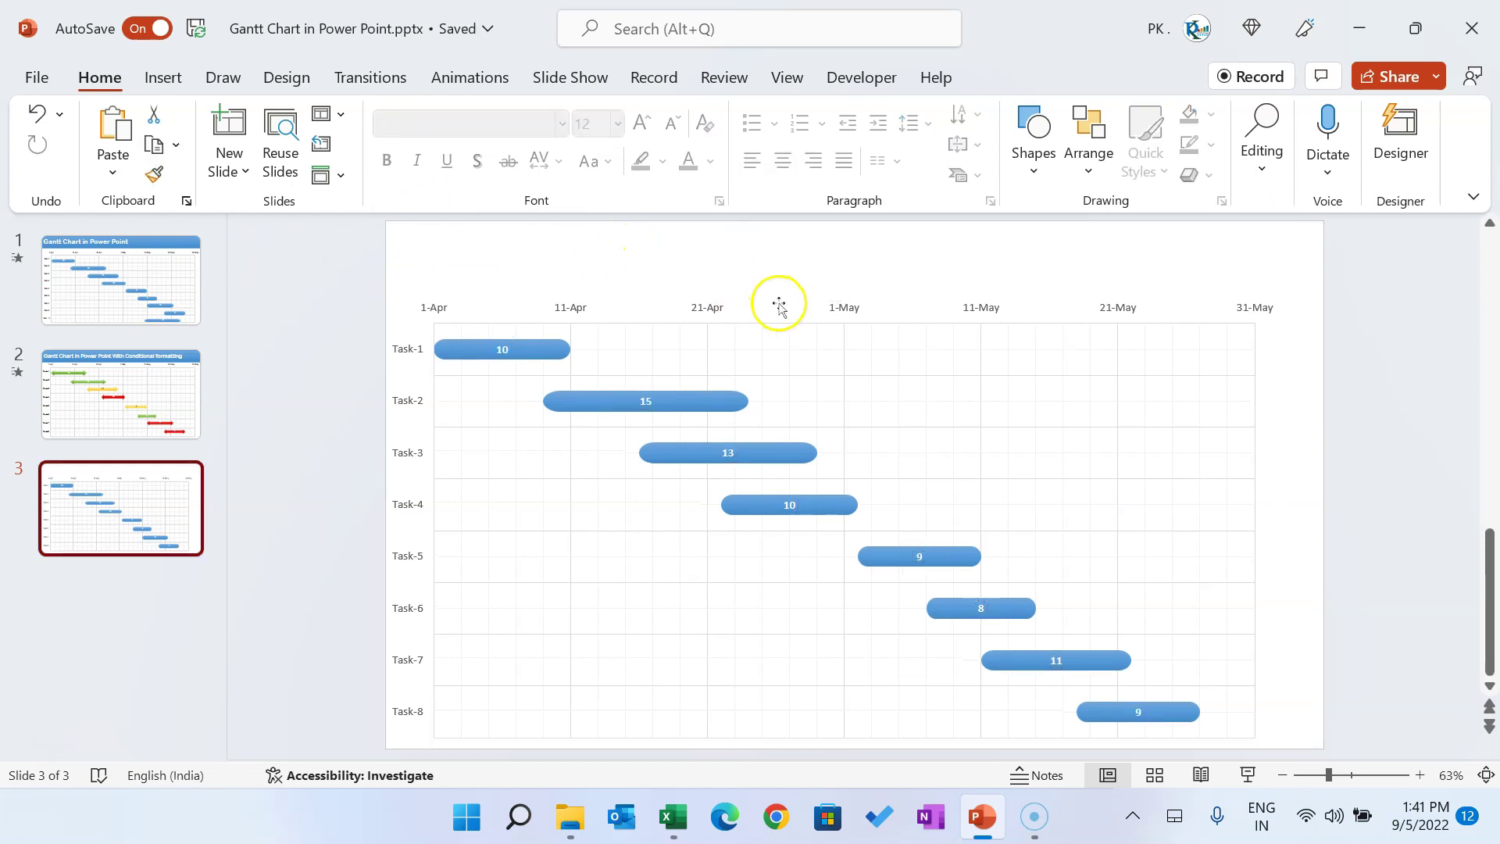
click(192, 275)
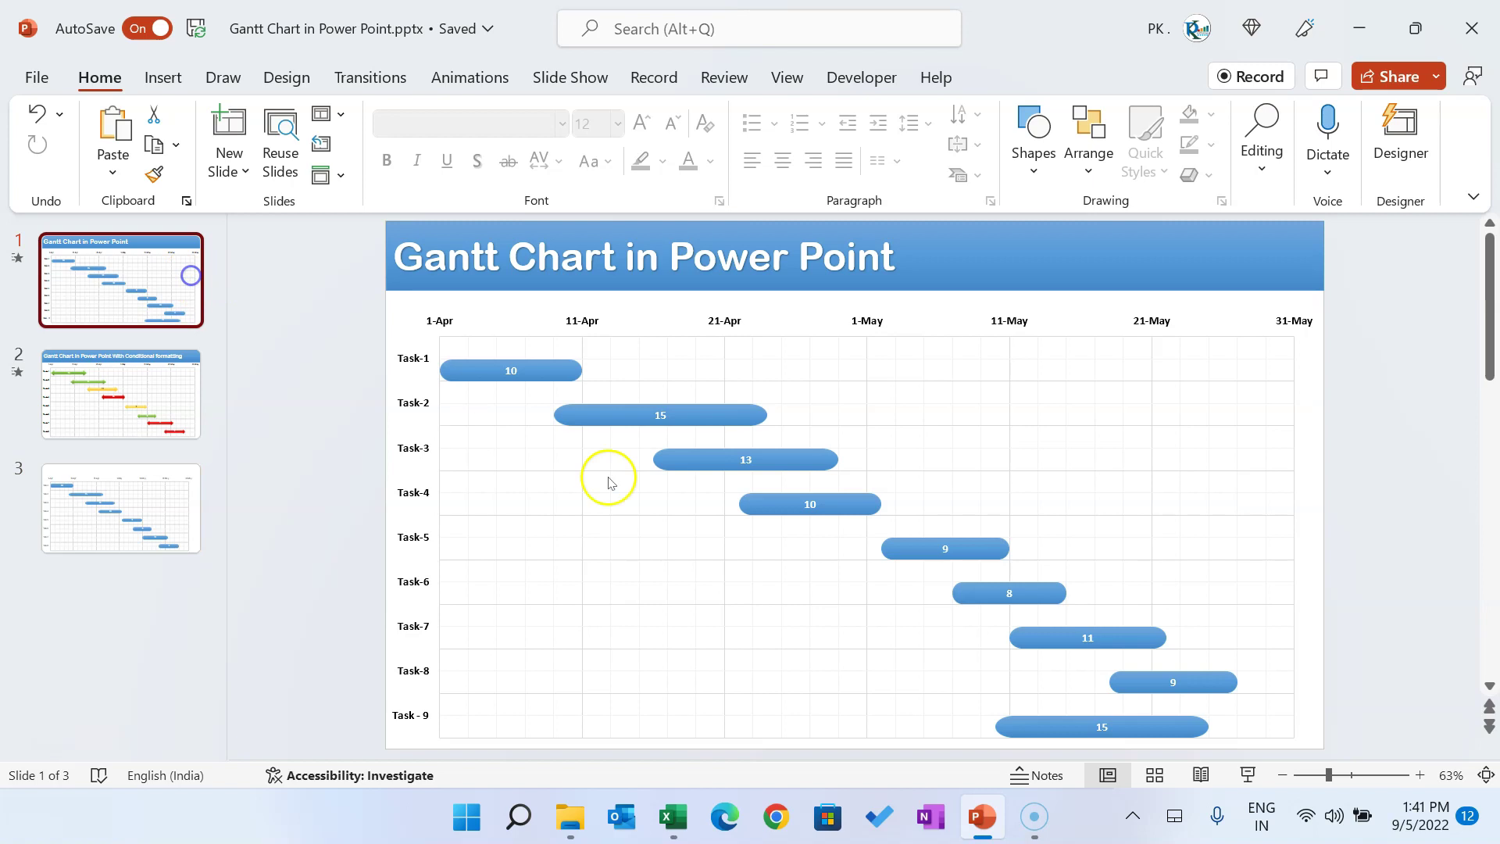
click(1247, 774)
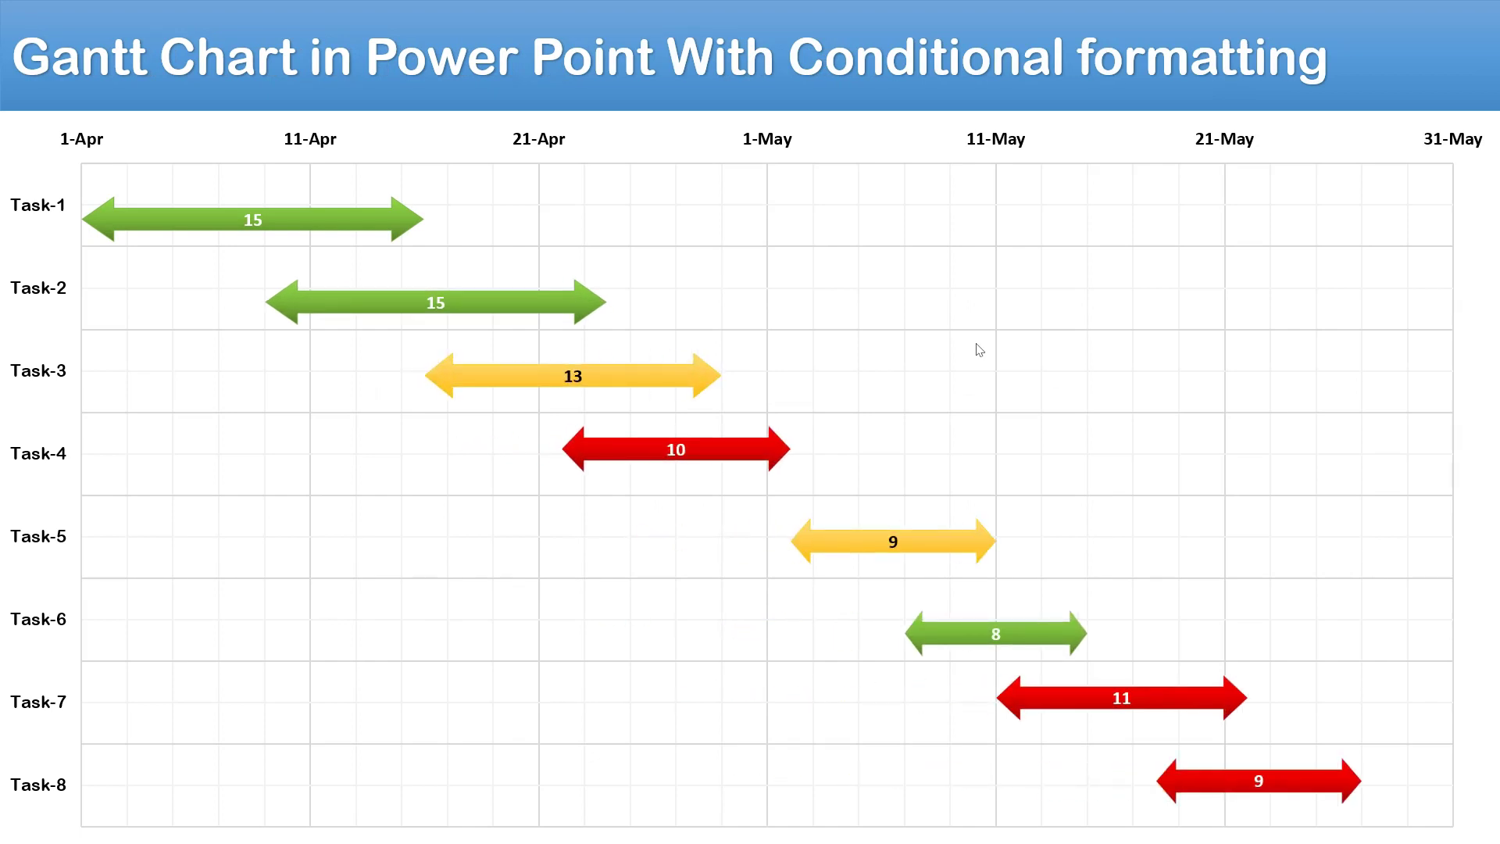
key(Escape)
click(134, 504)
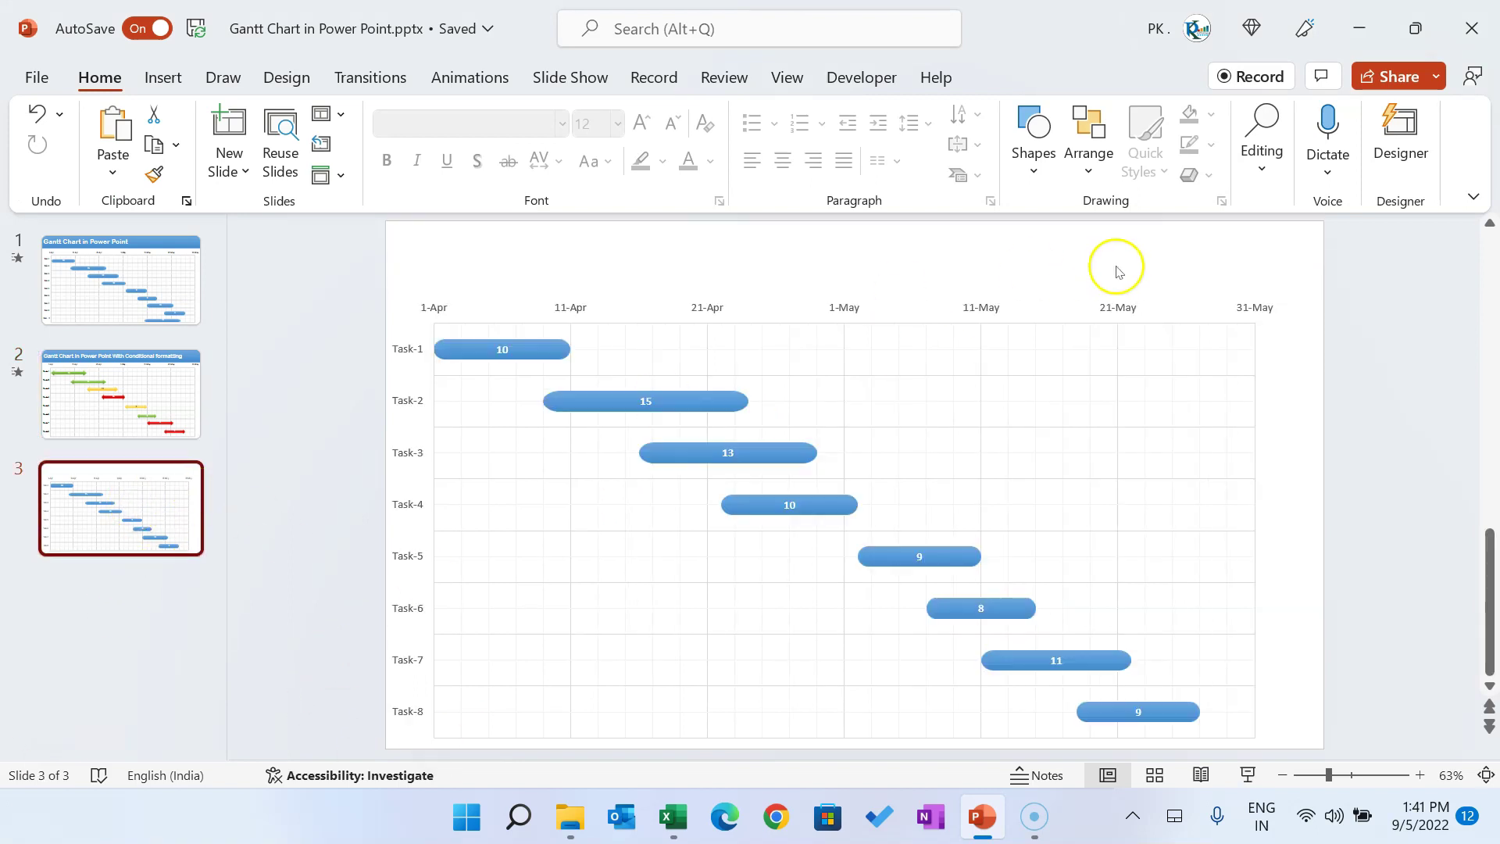
Apply the Wipe entrance animation to the Gantt chart on slide 3
click(647, 305)
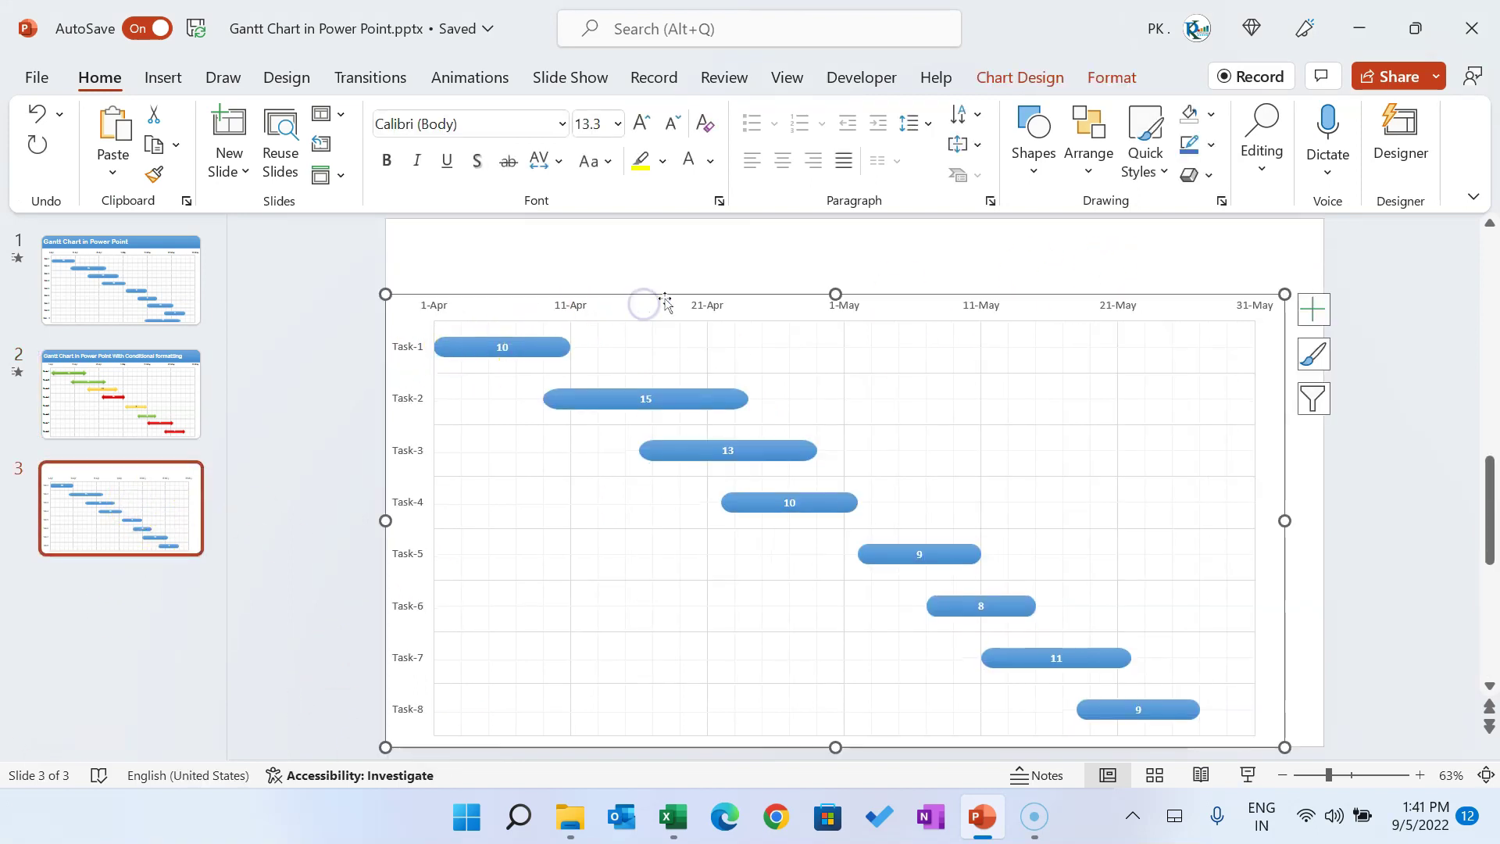
click(437, 88)
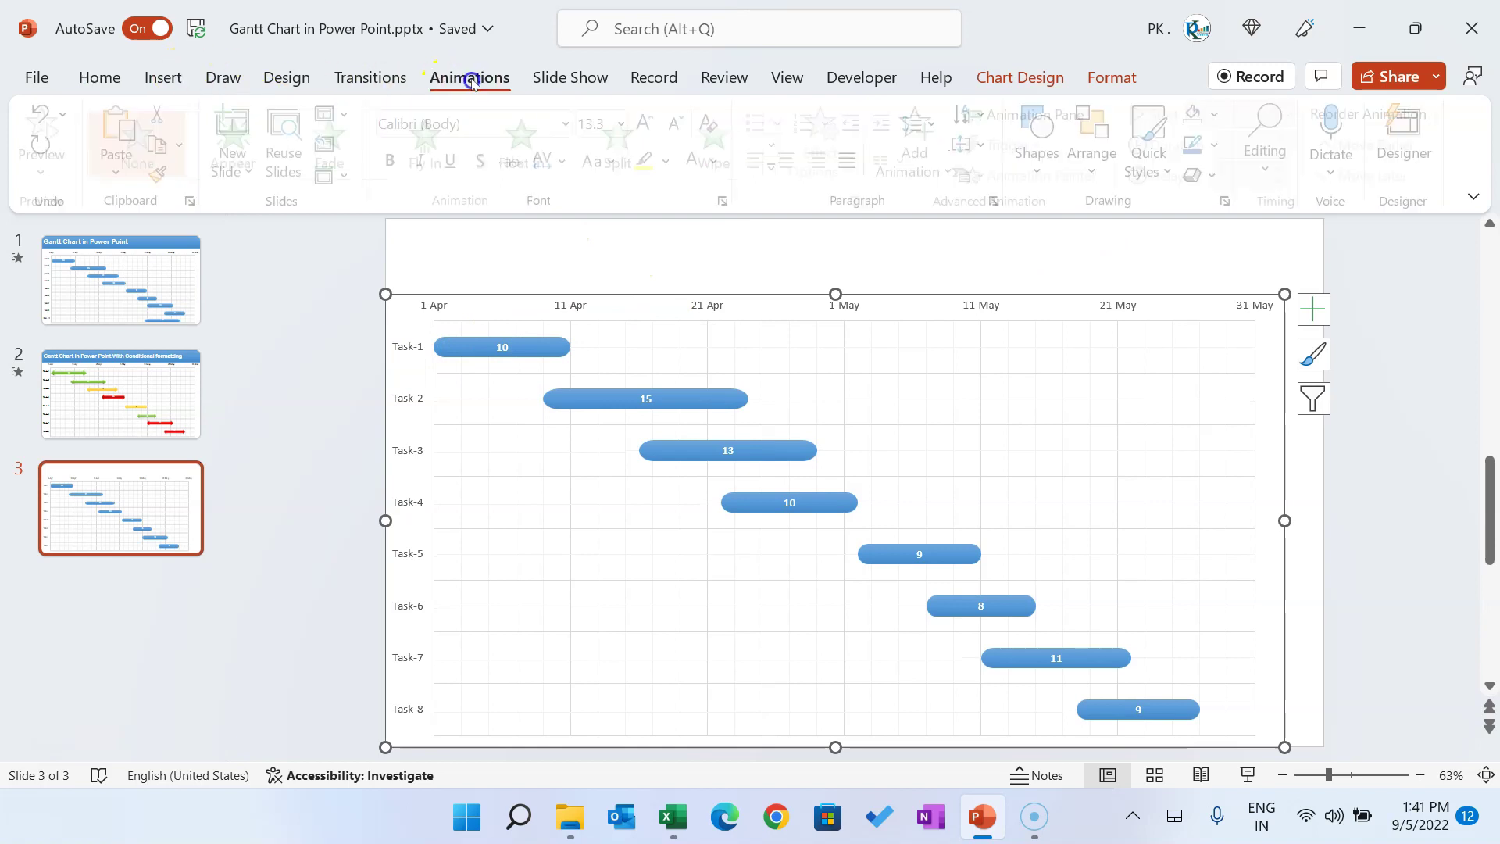
click(864, 203)
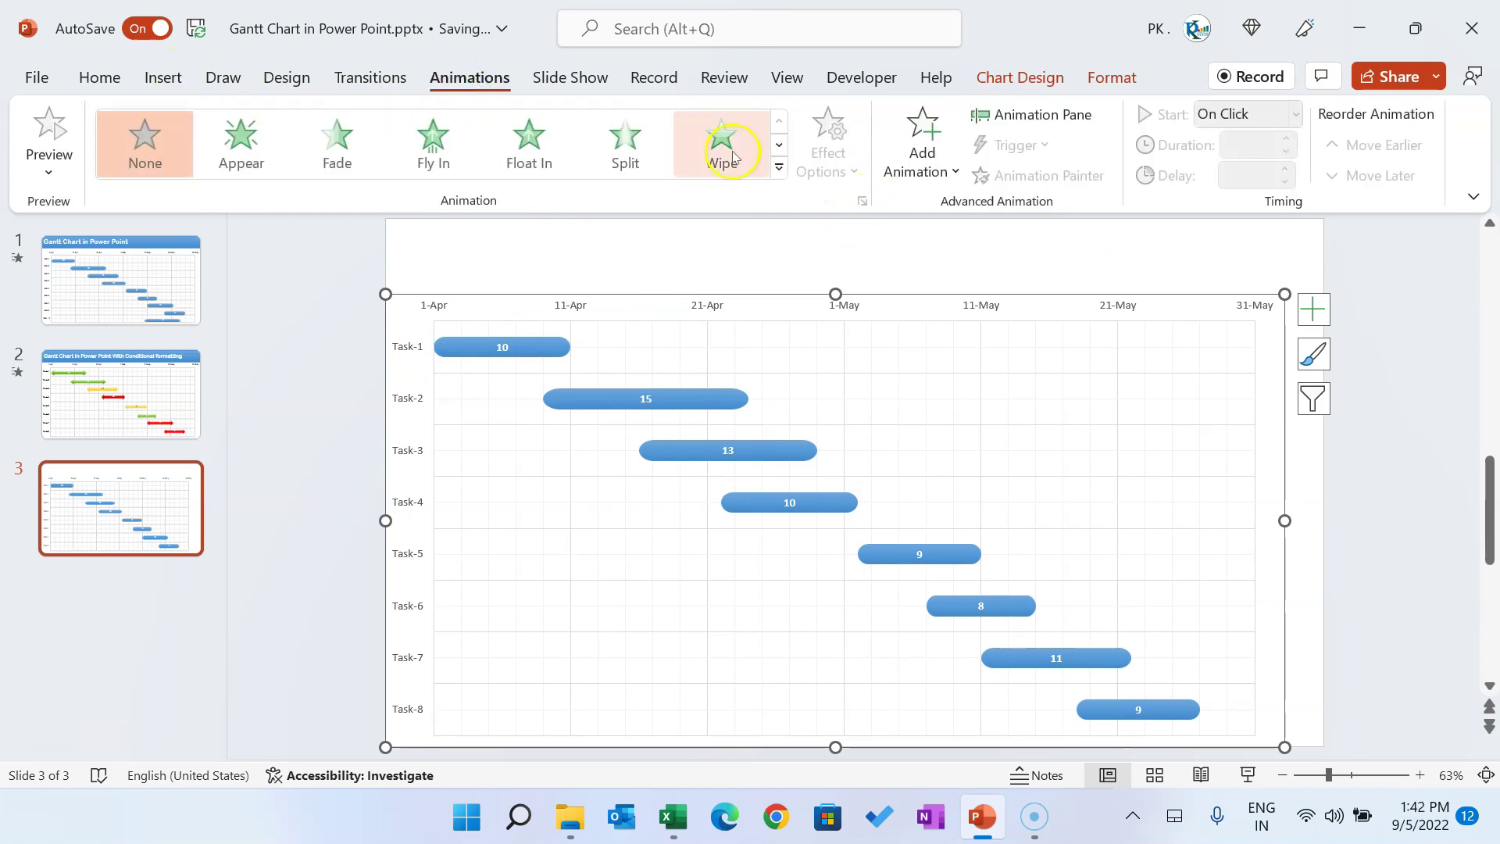
click(782, 168)
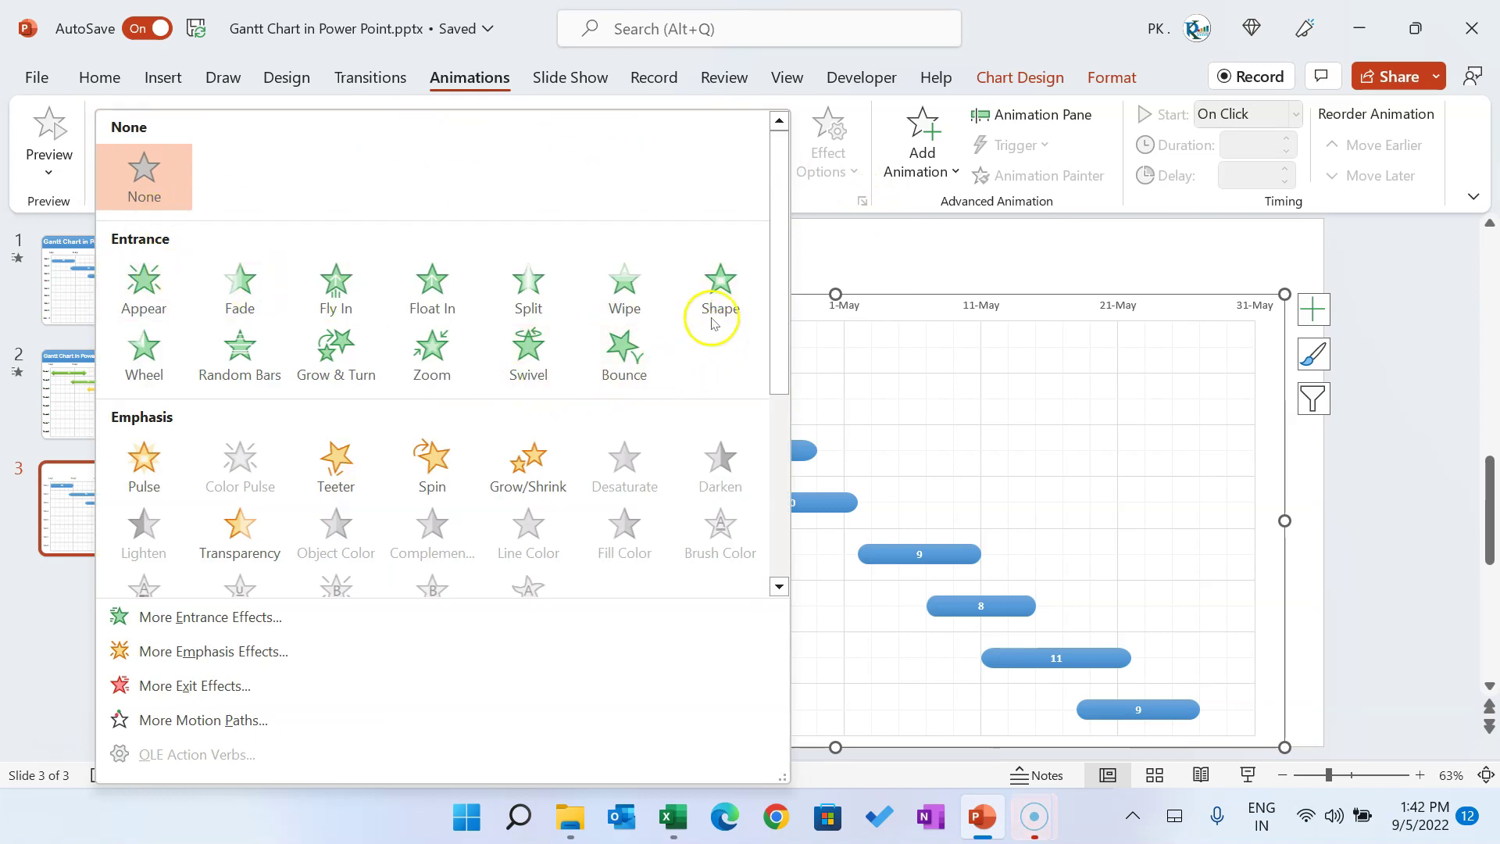
click(646, 305)
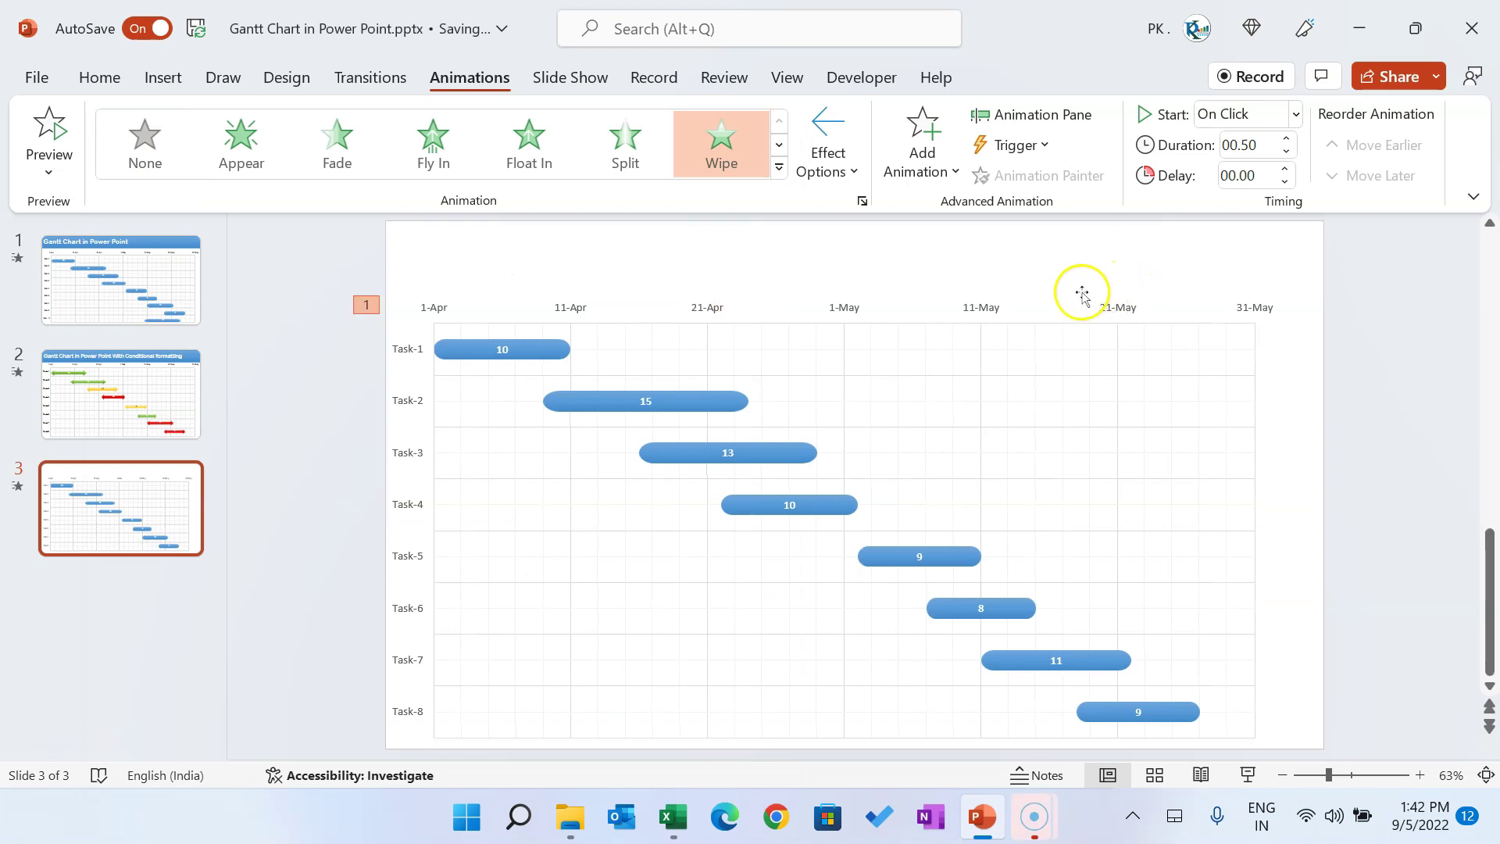
Set the chart's Wipe animation to run From Left with the sequence By Category
click(855, 172)
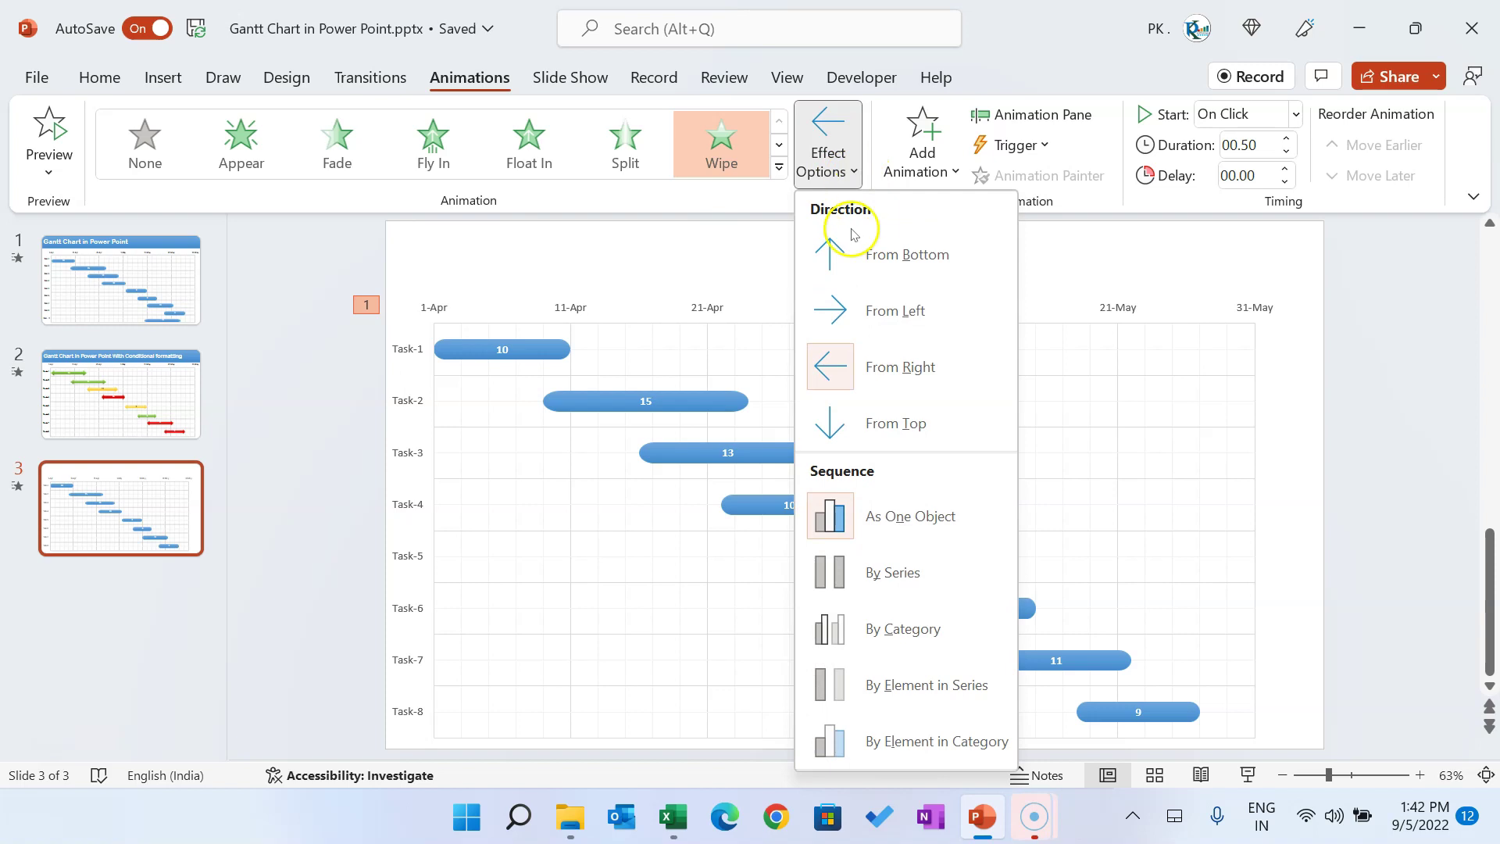
click(844, 316)
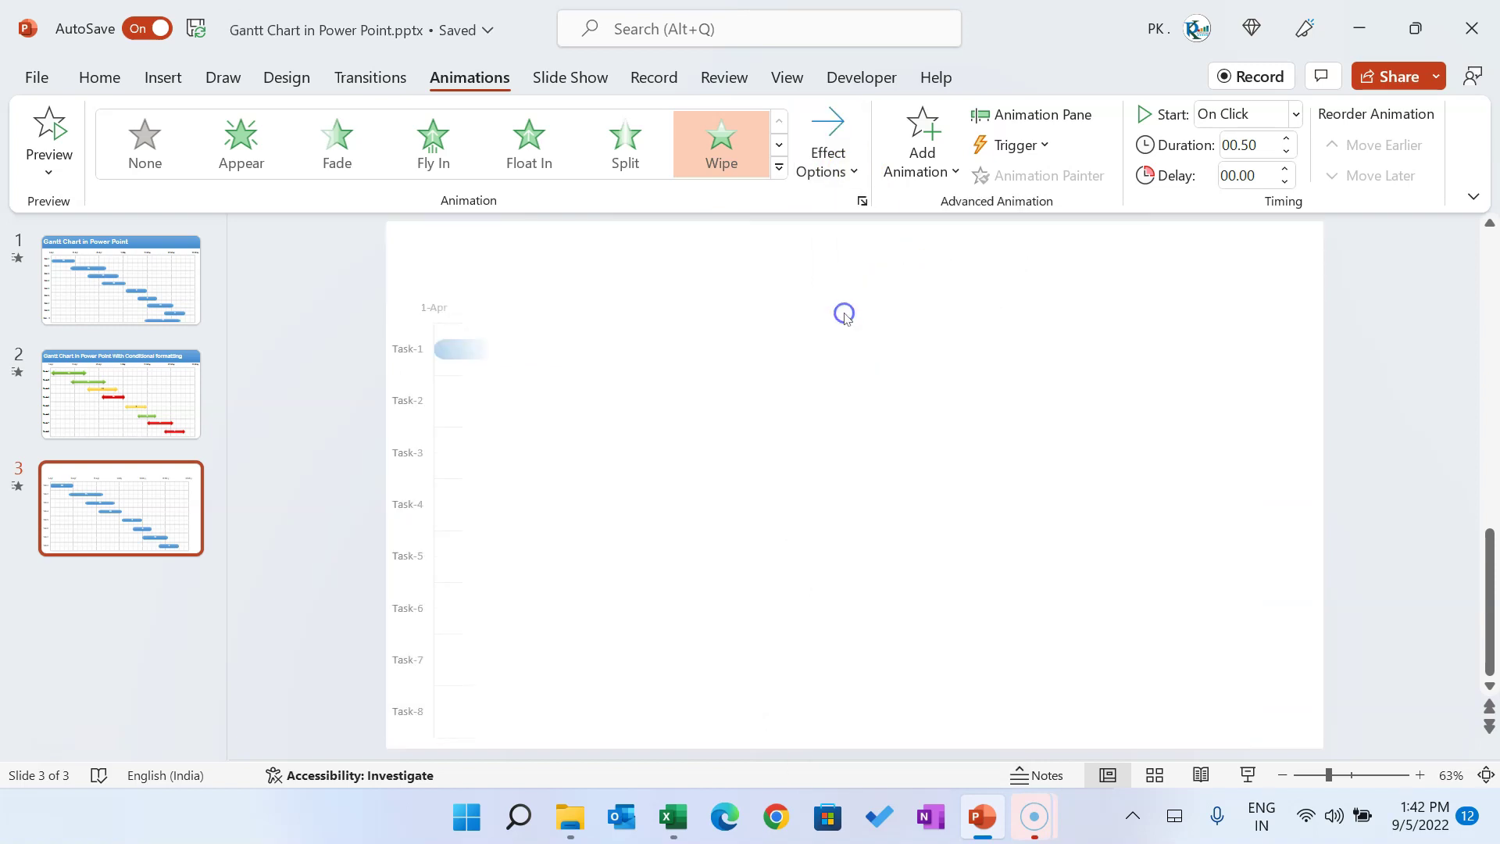
click(860, 176)
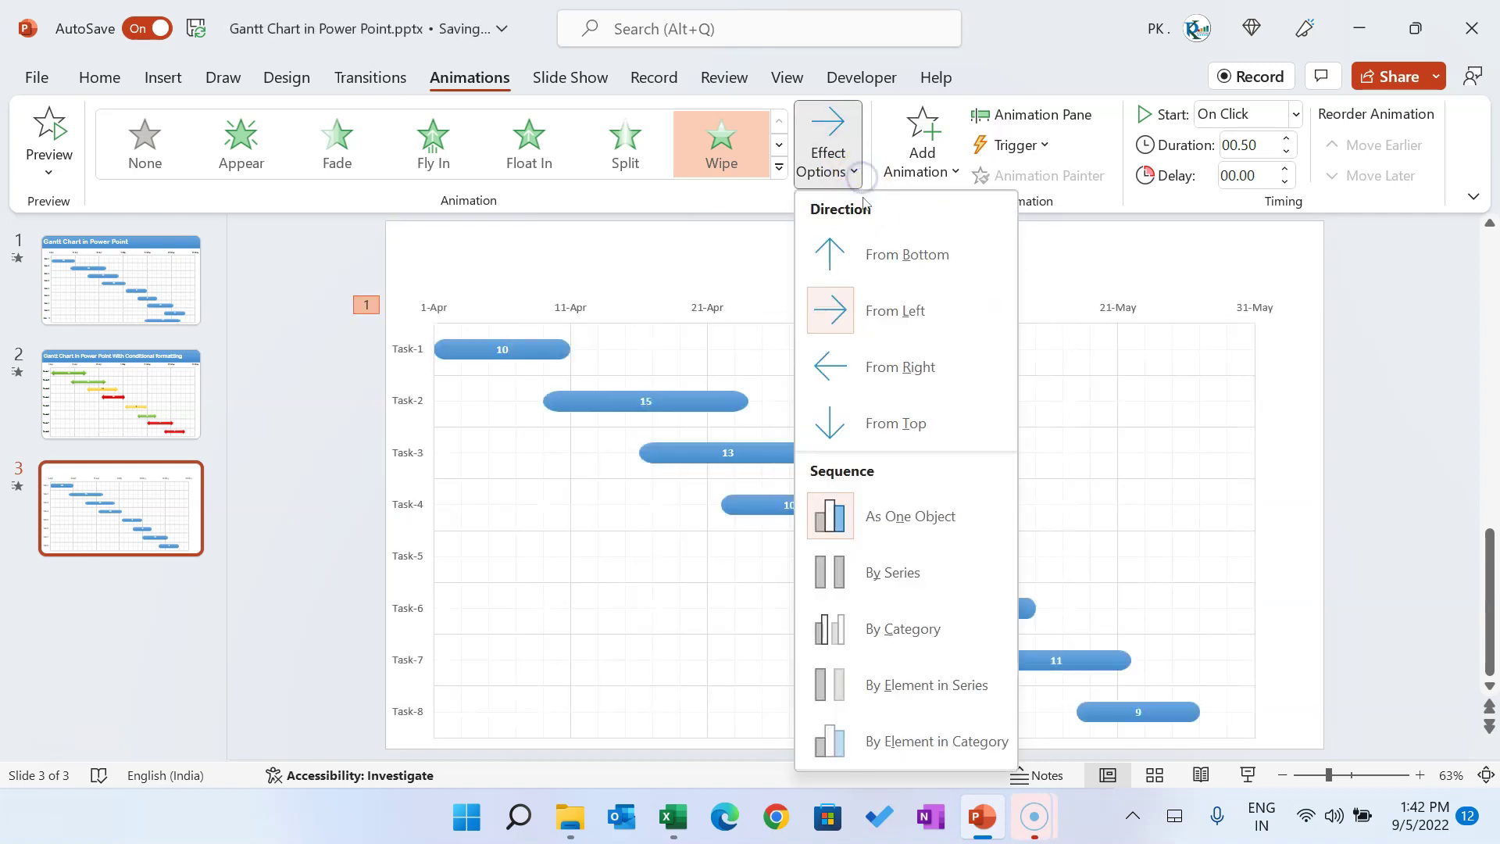
click(906, 646)
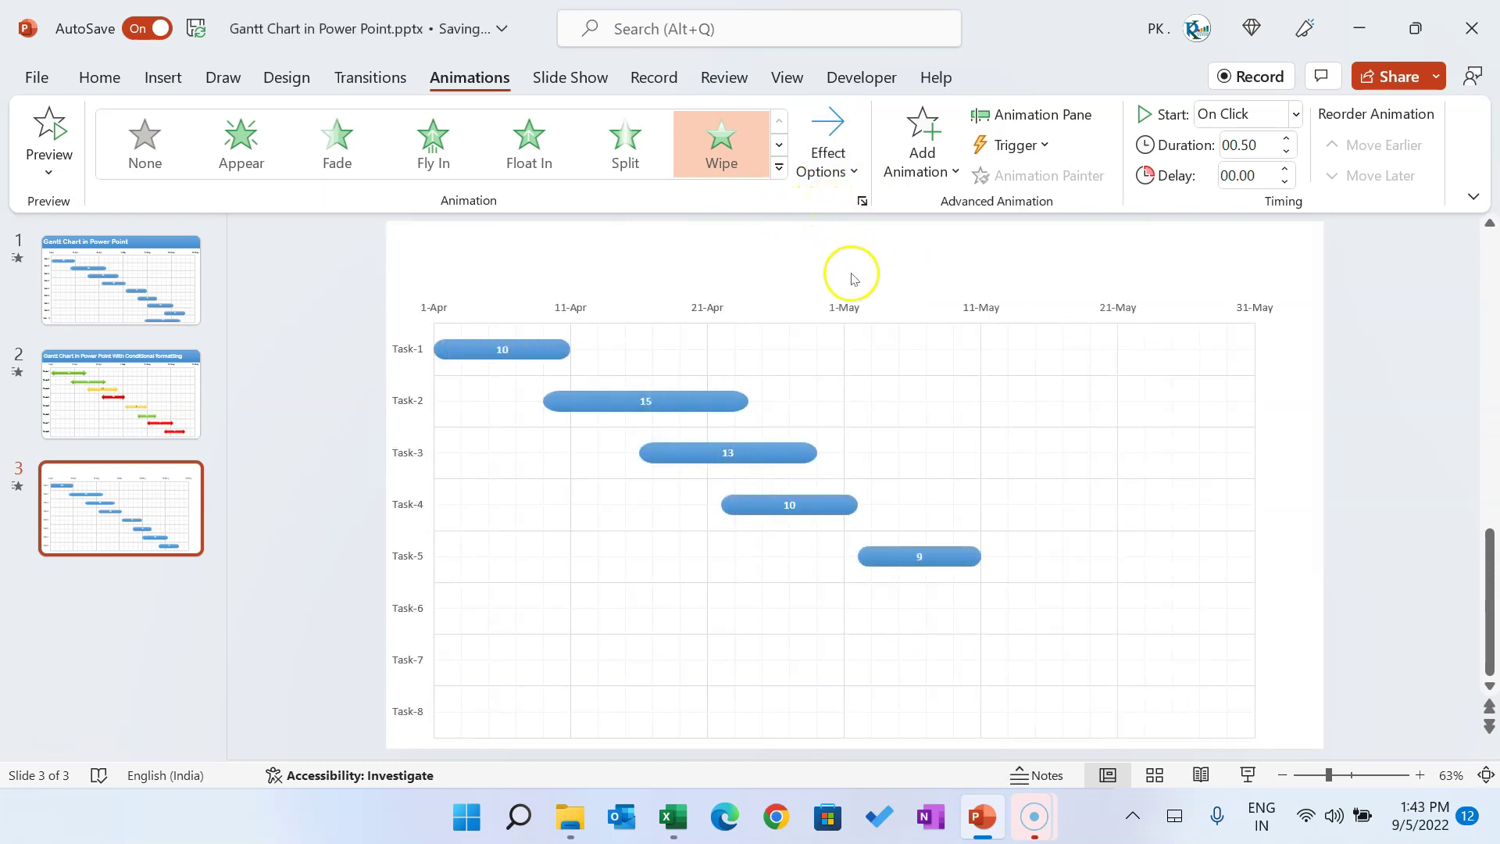
click(916, 310)
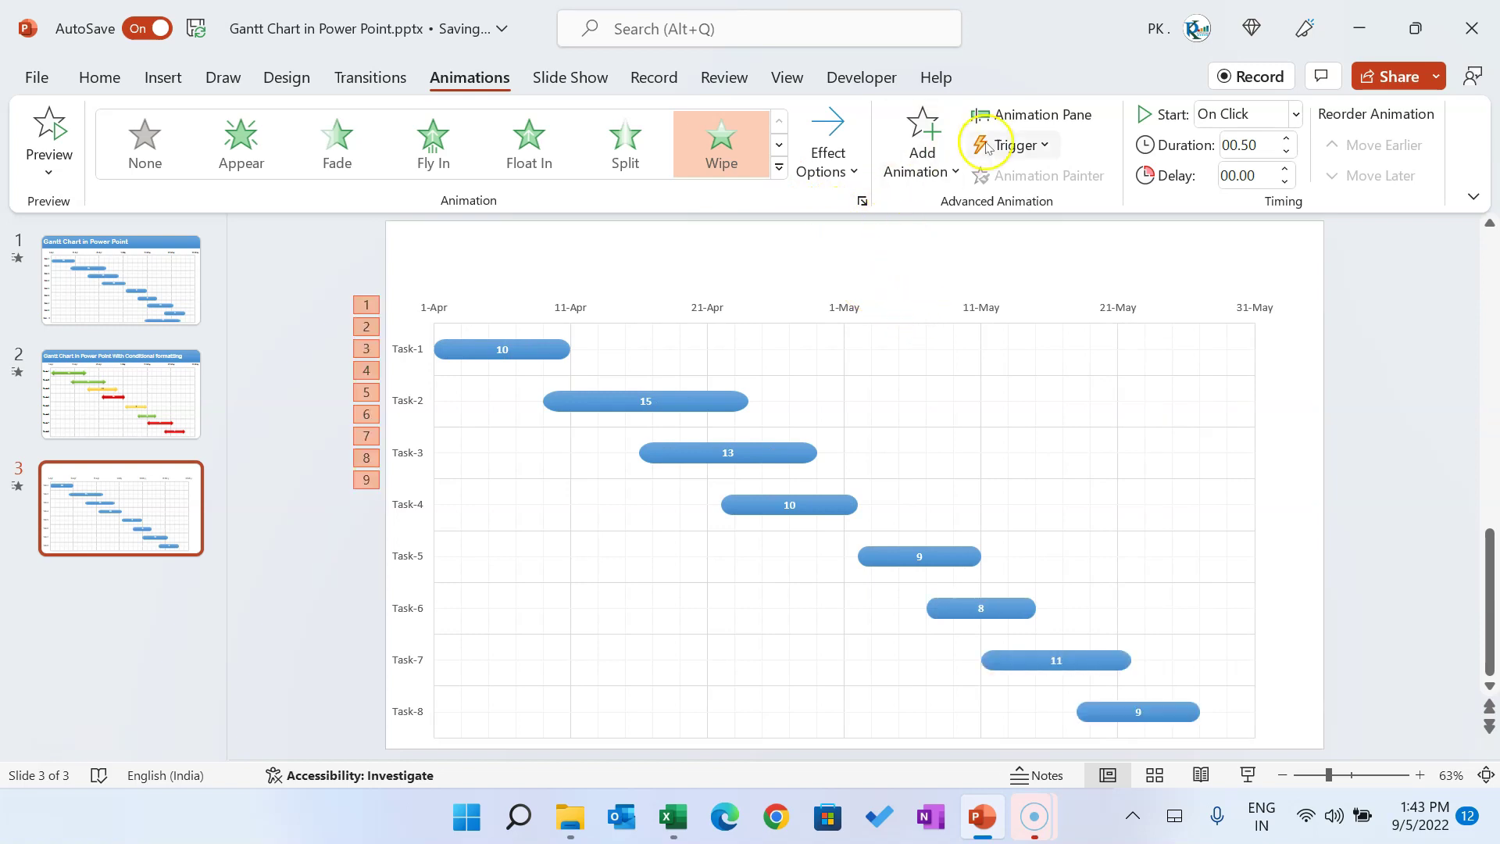
Set all of the chart's animation effects to Start After Previous and play slide 3 as a slide show
click(1044, 115)
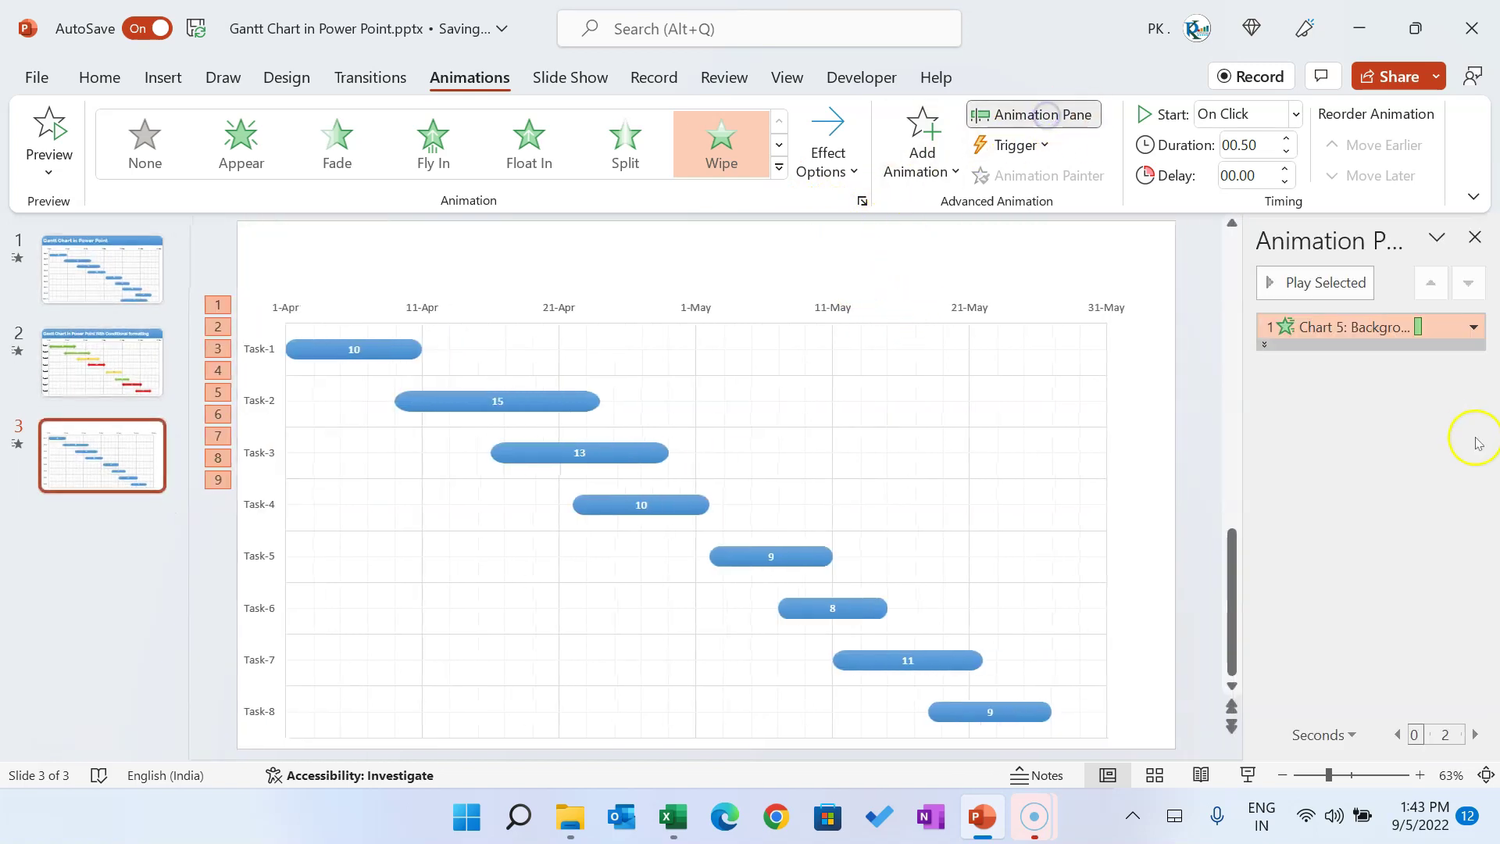
click(1264, 344)
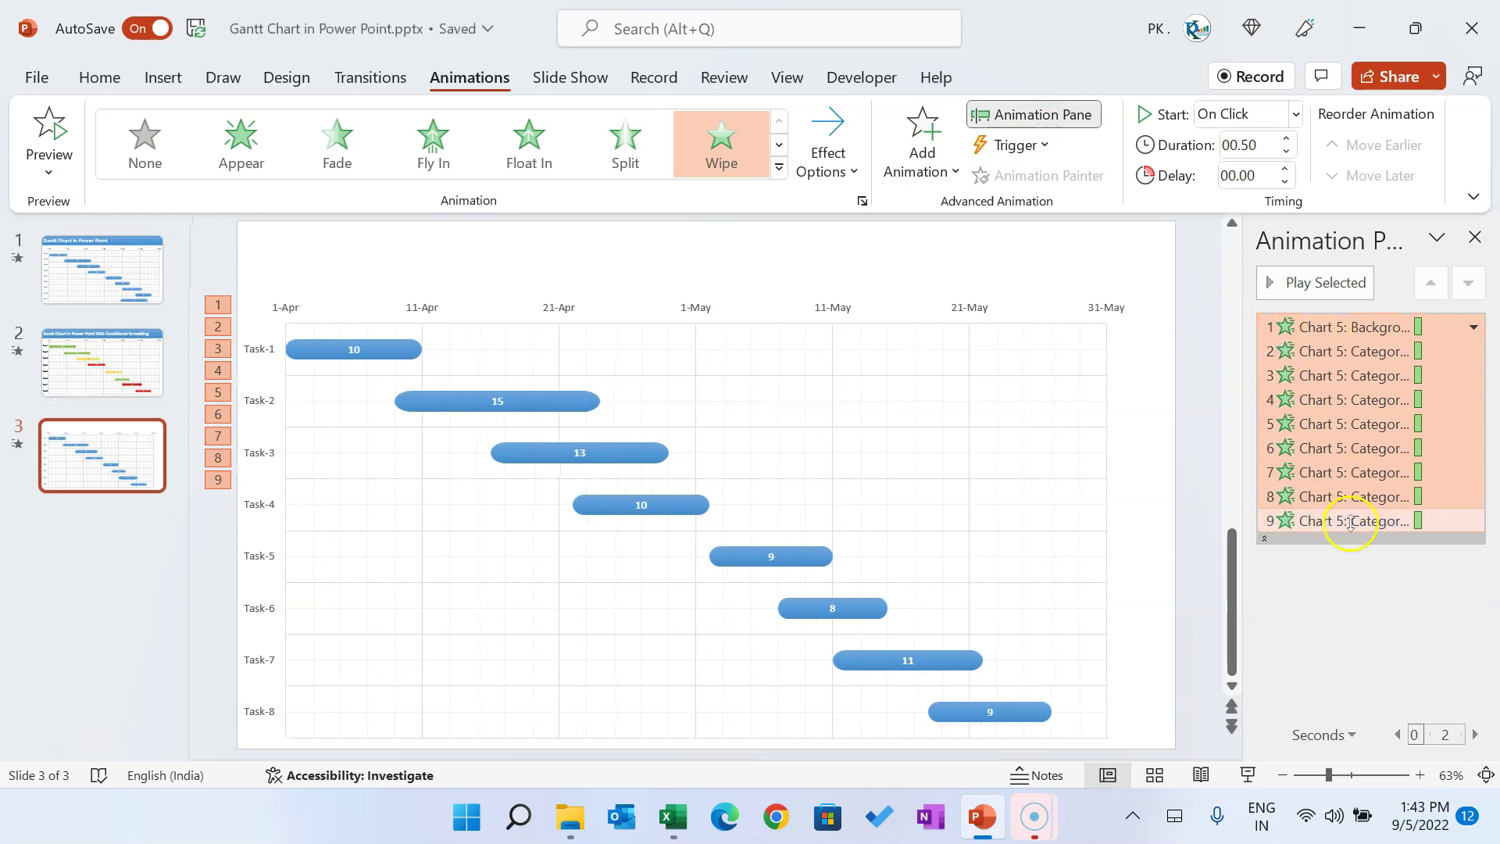
click(1472, 329)
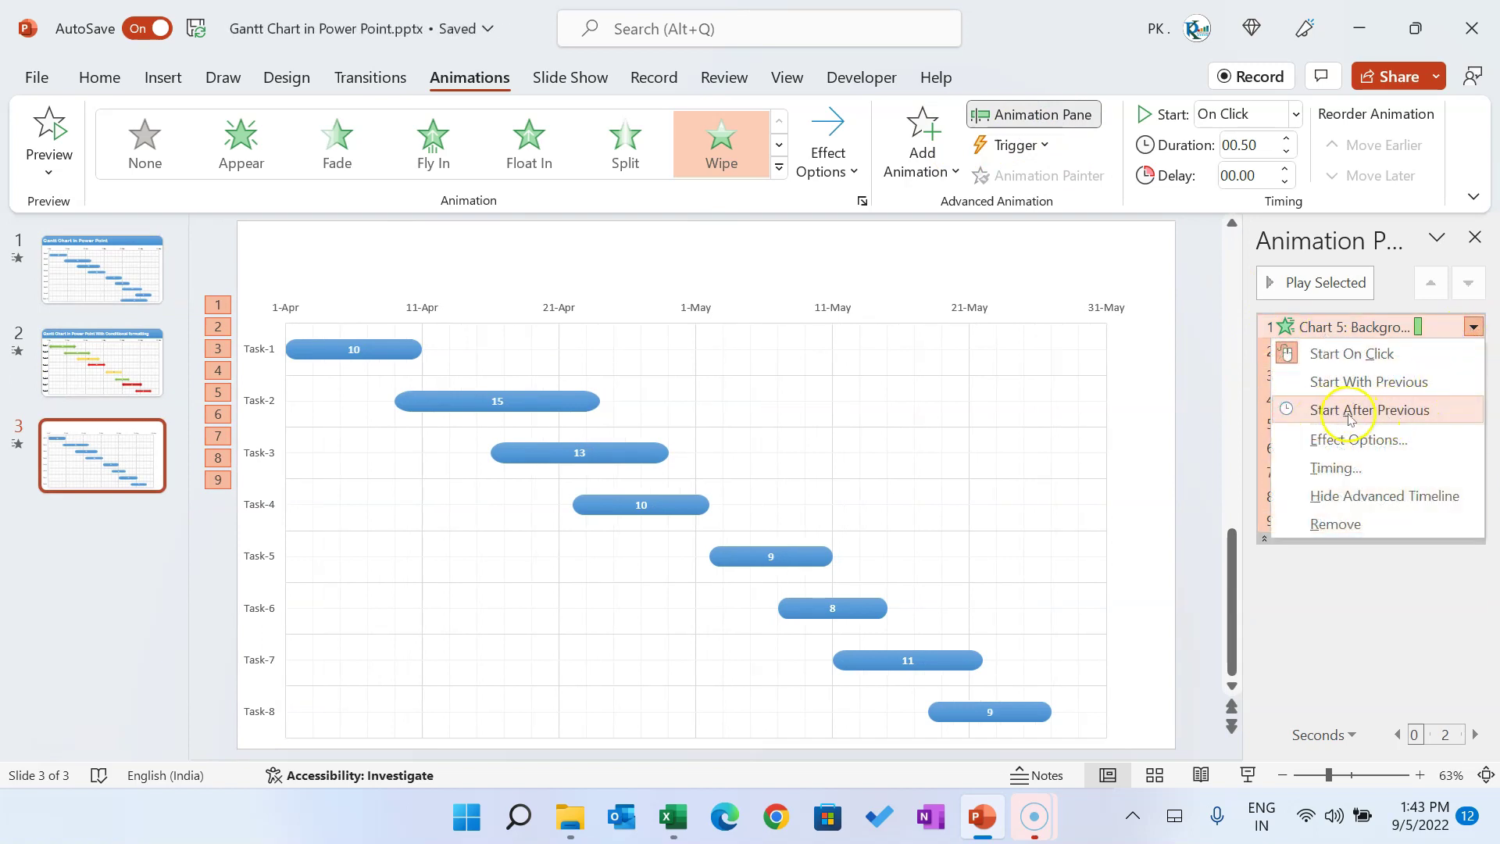
click(1410, 411)
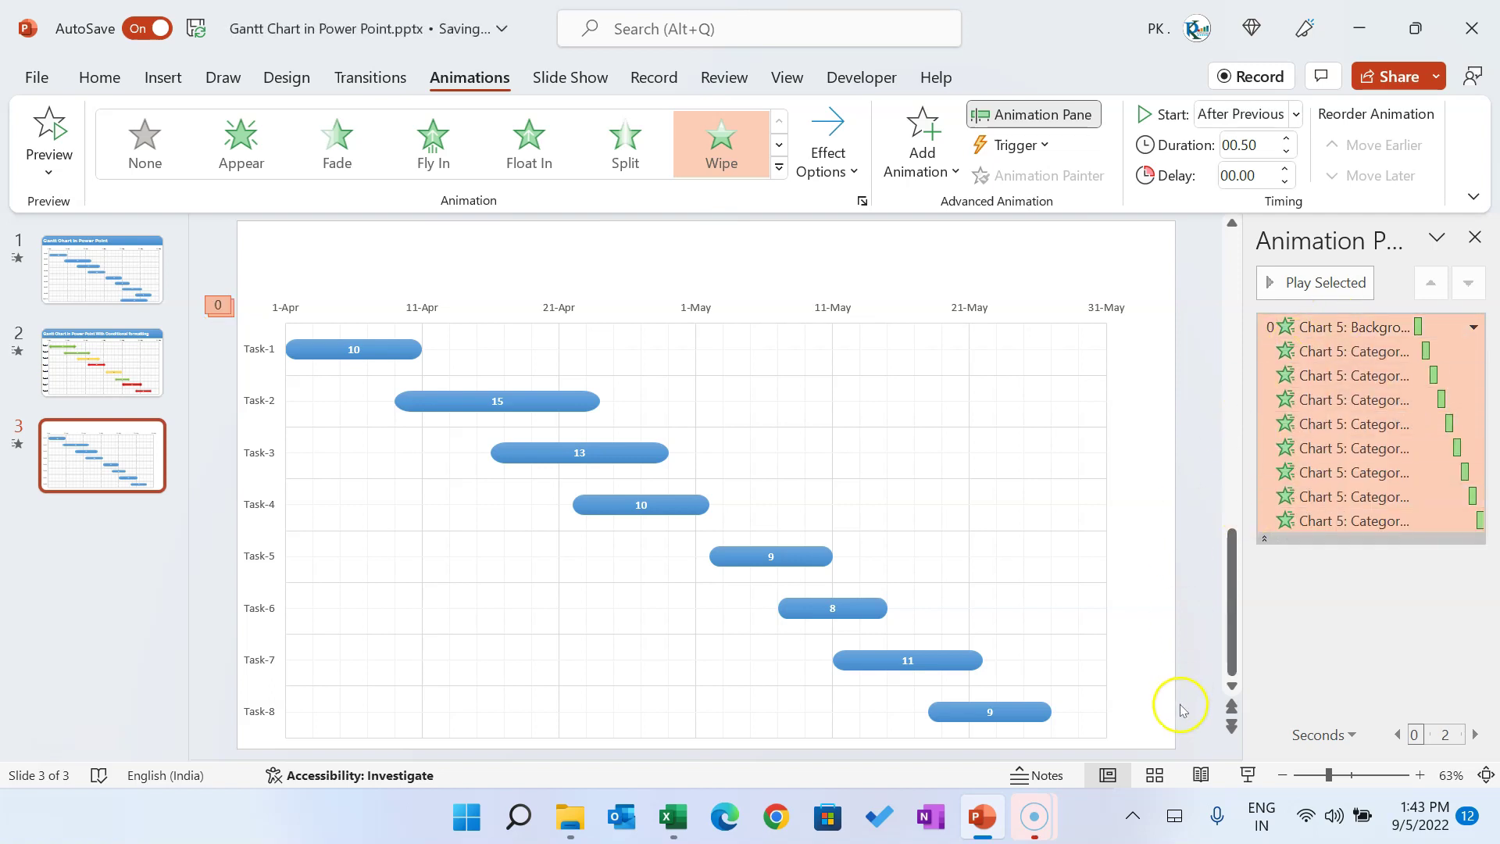
click(1247, 775)
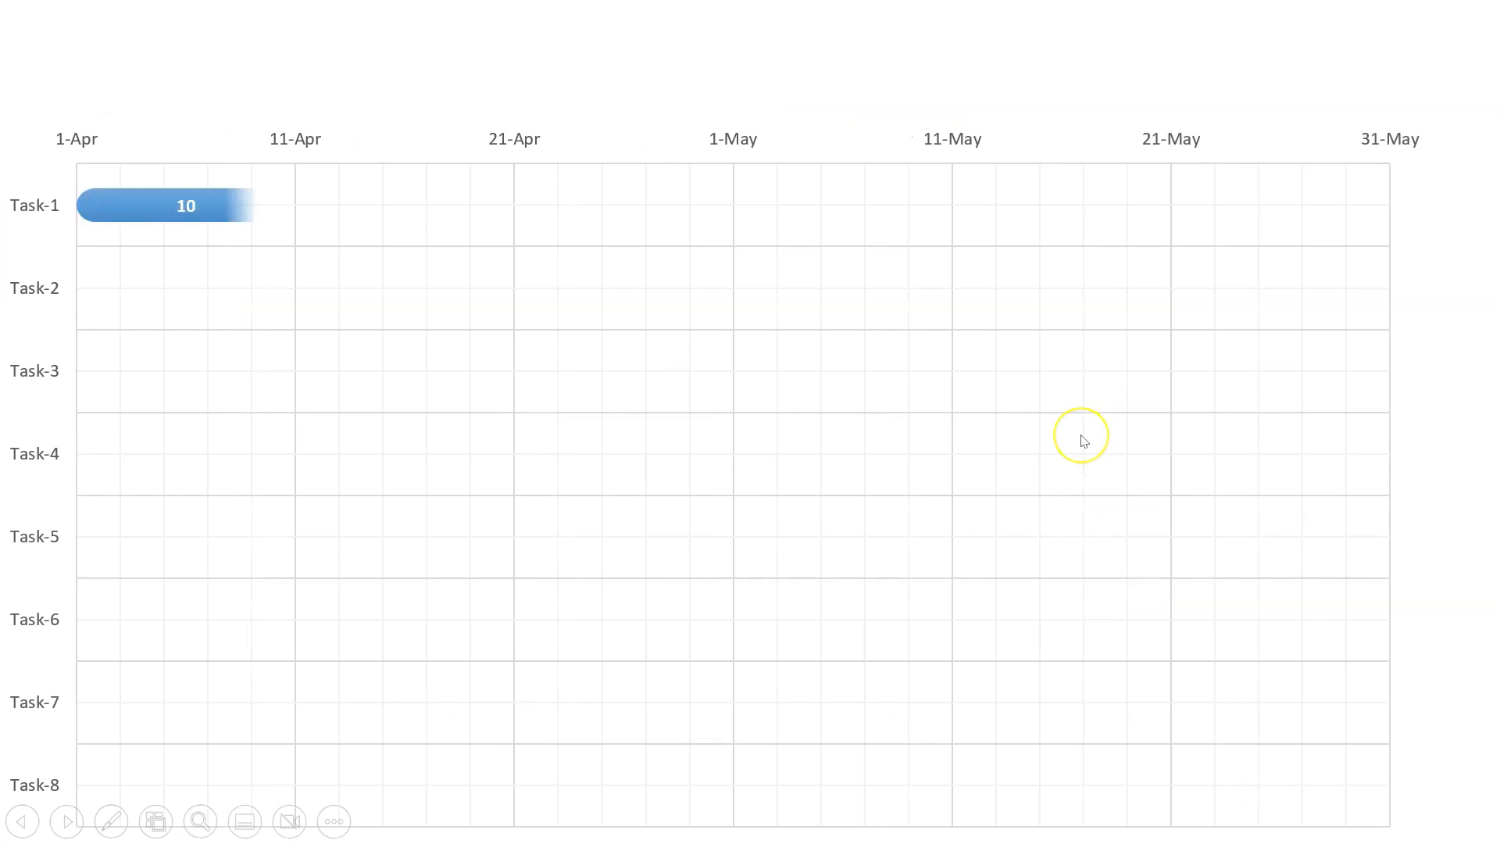
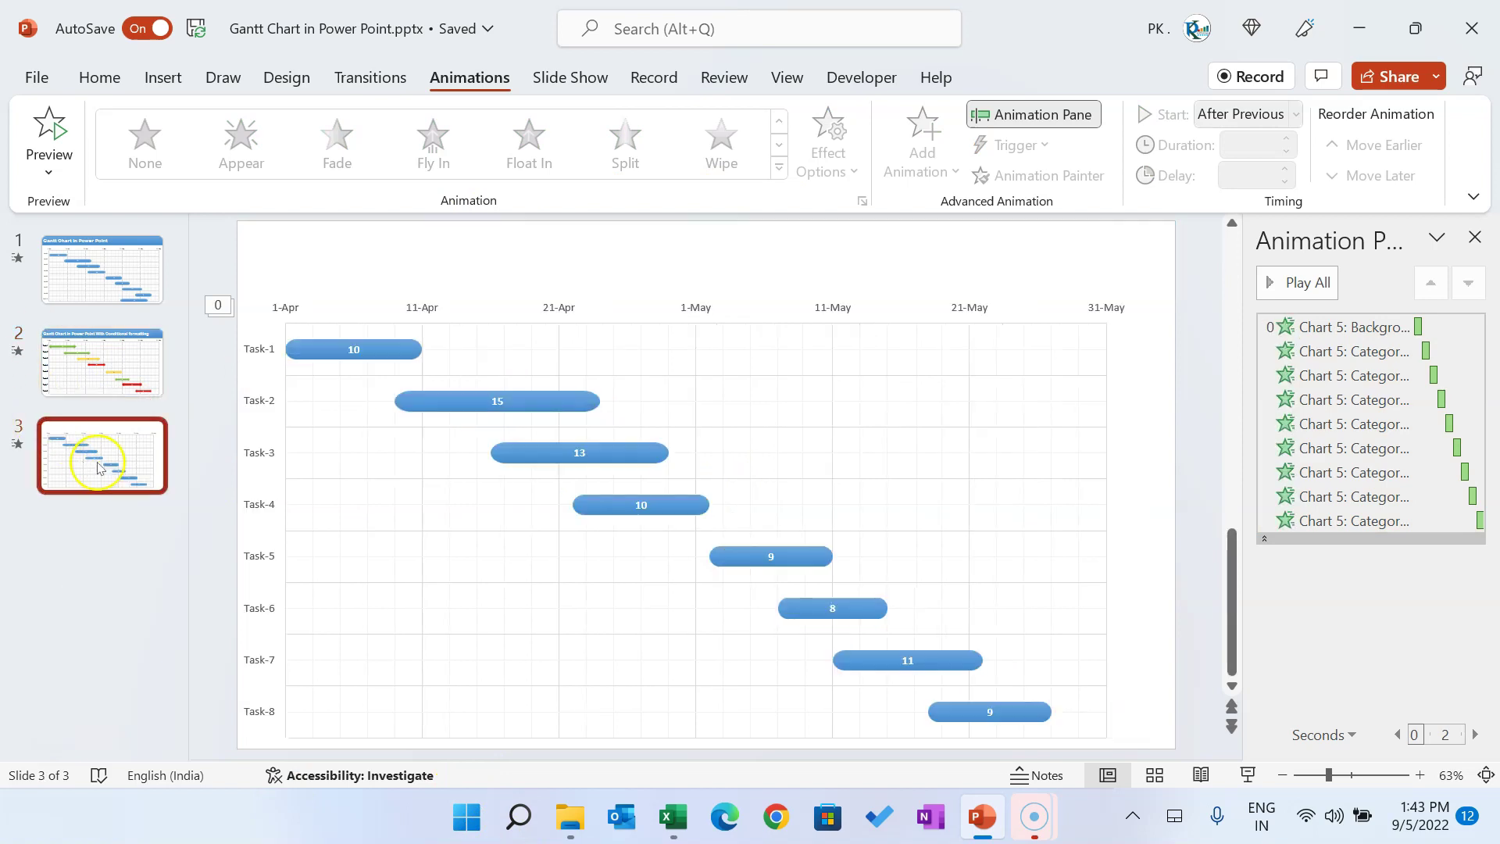
Add a new slide after slide 3, delete its title and text placeholders, and close the animation list
key(ctrl+m)
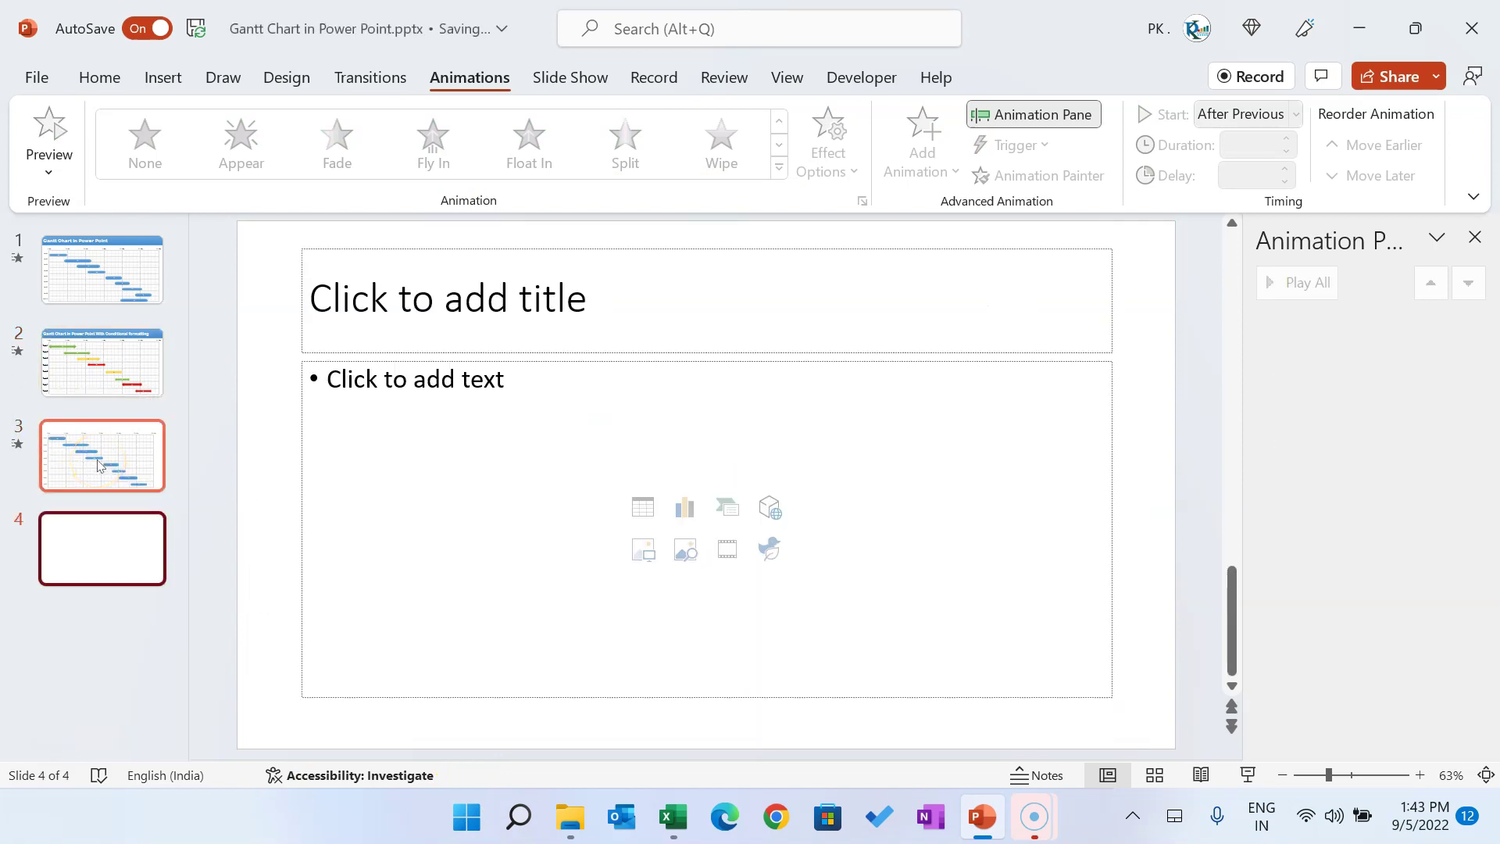
click(472, 352)
shift+click(494, 363)
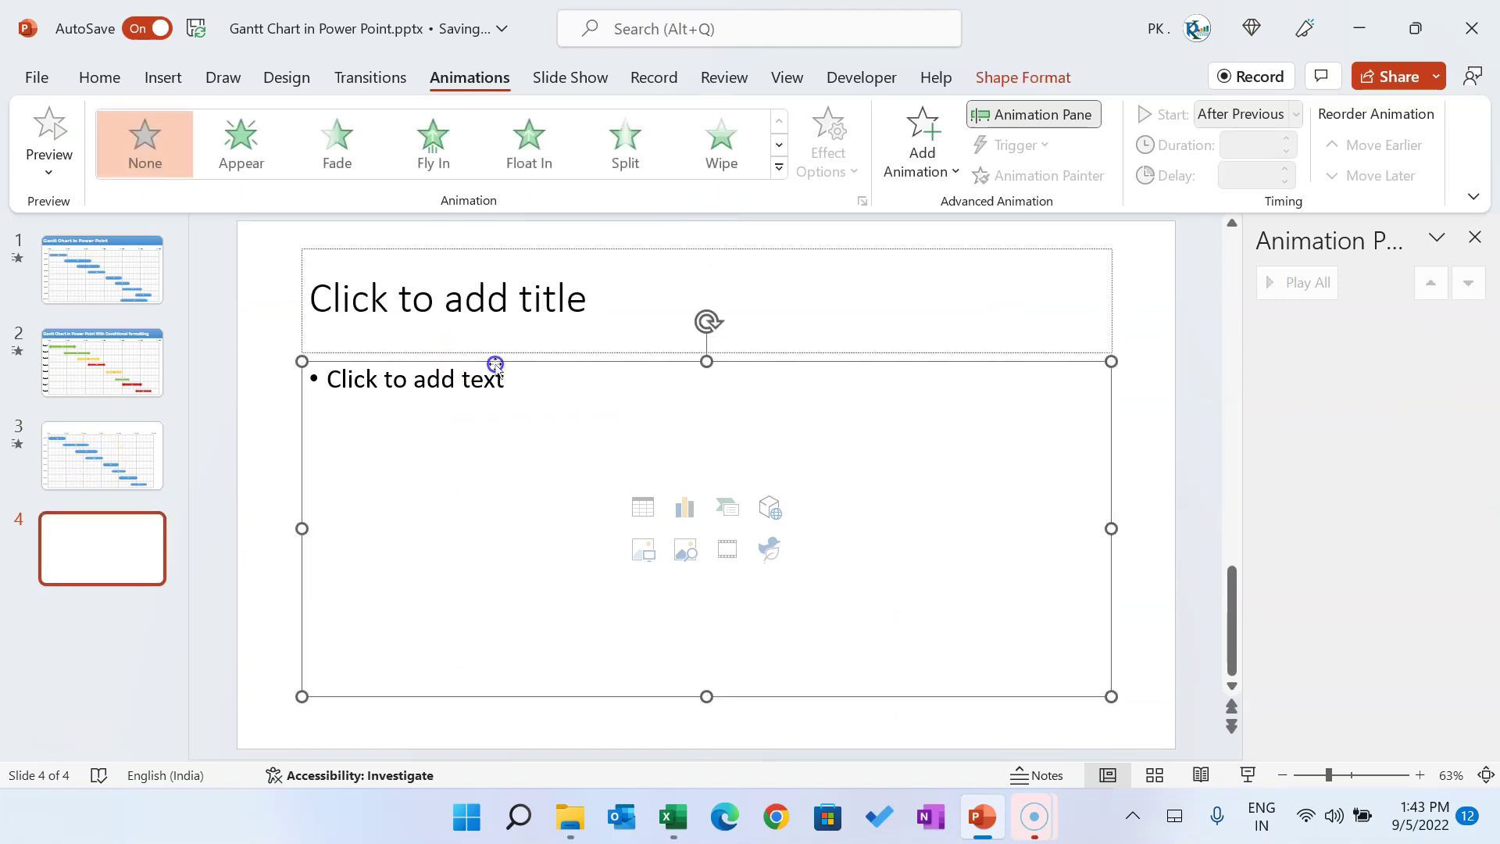
key(Delete)
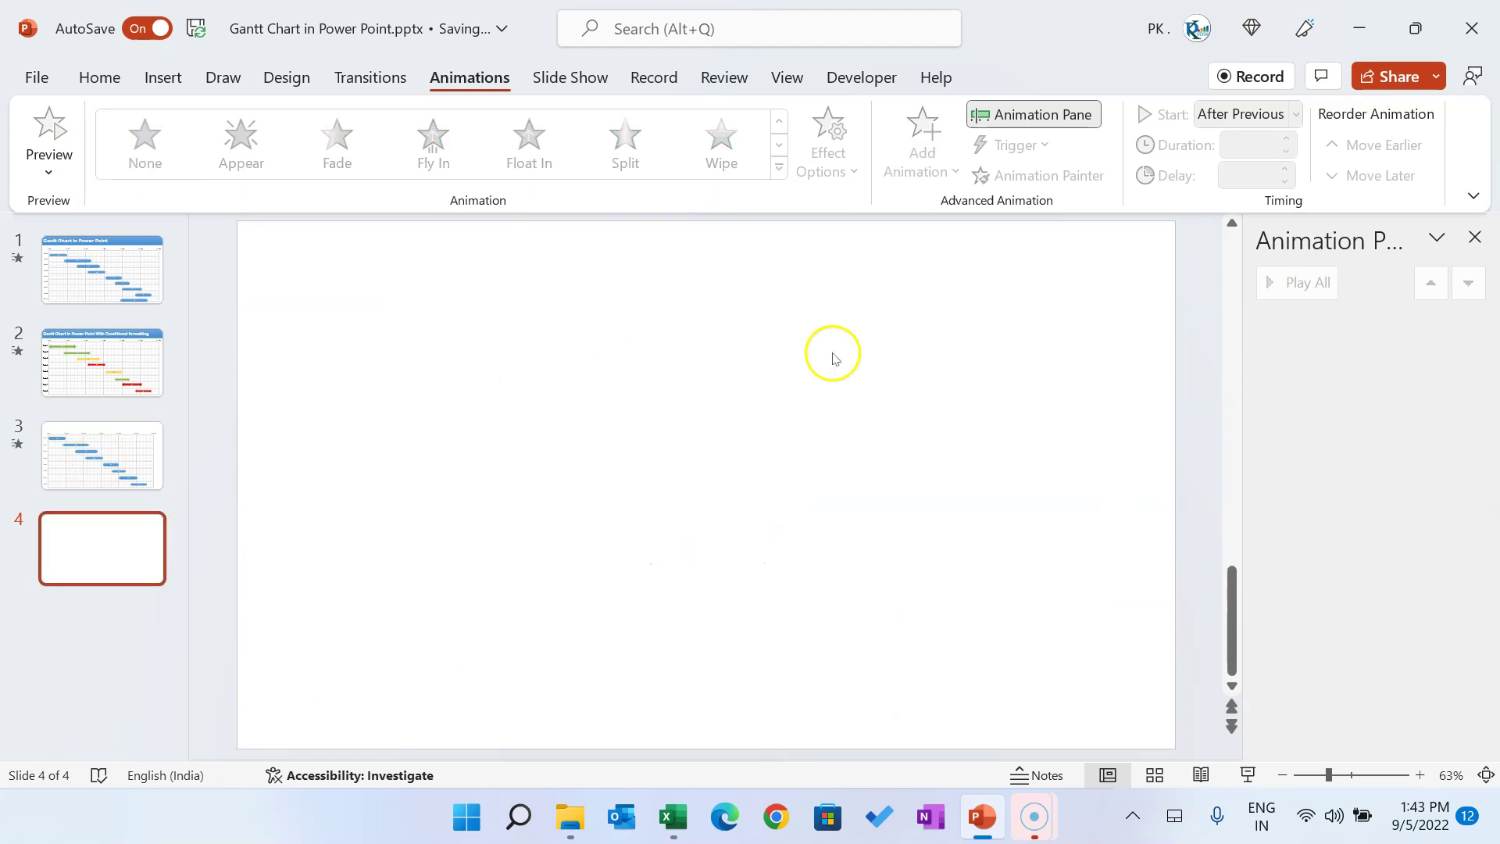
click(1474, 237)
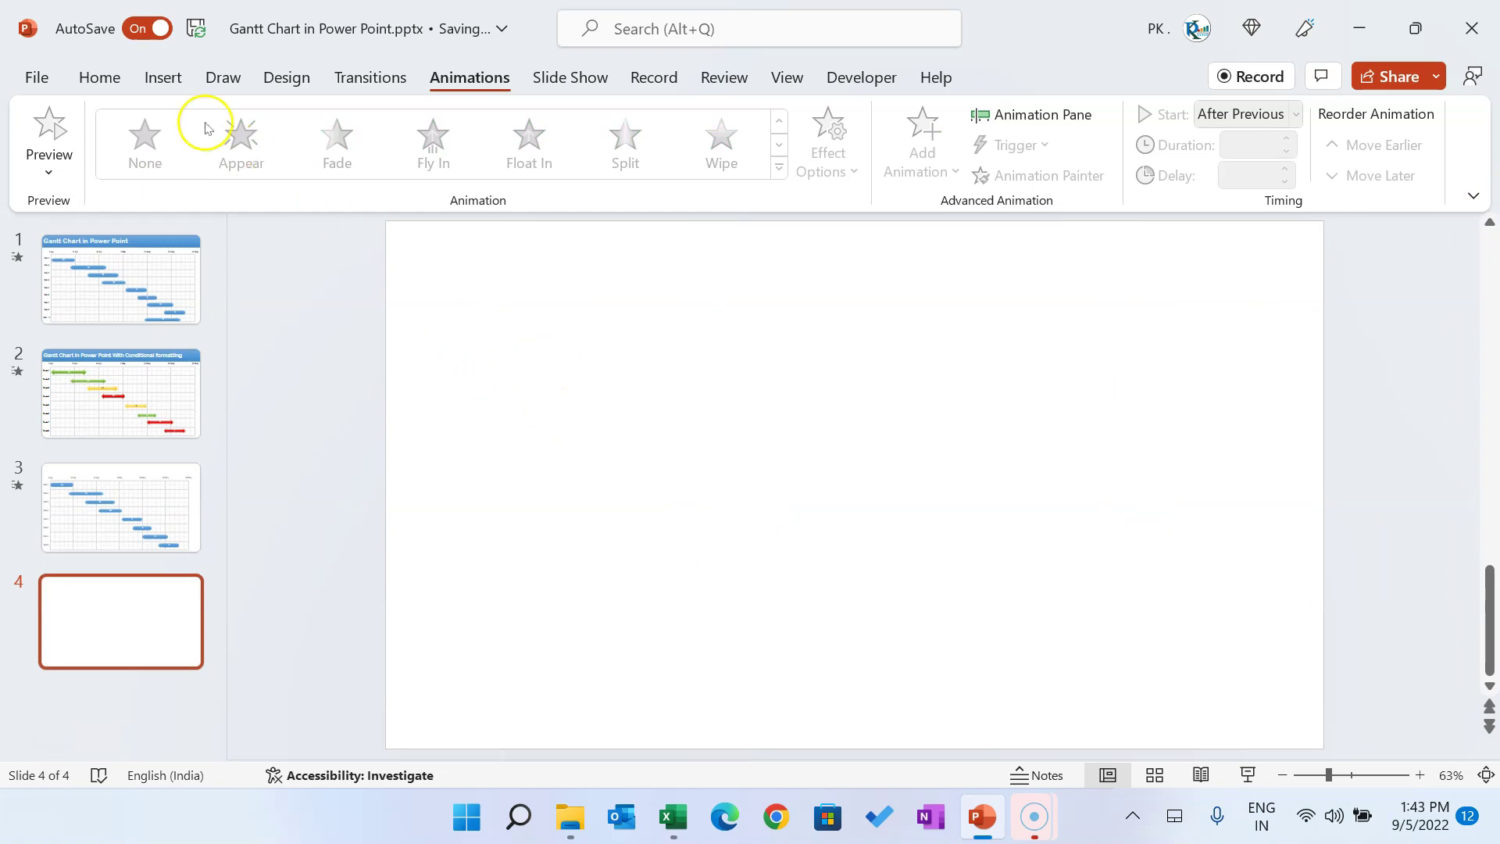
Copy the Gantt chart from slide 3 onto the blank slide 4 and widen it to the slide's right edge
click(164, 79)
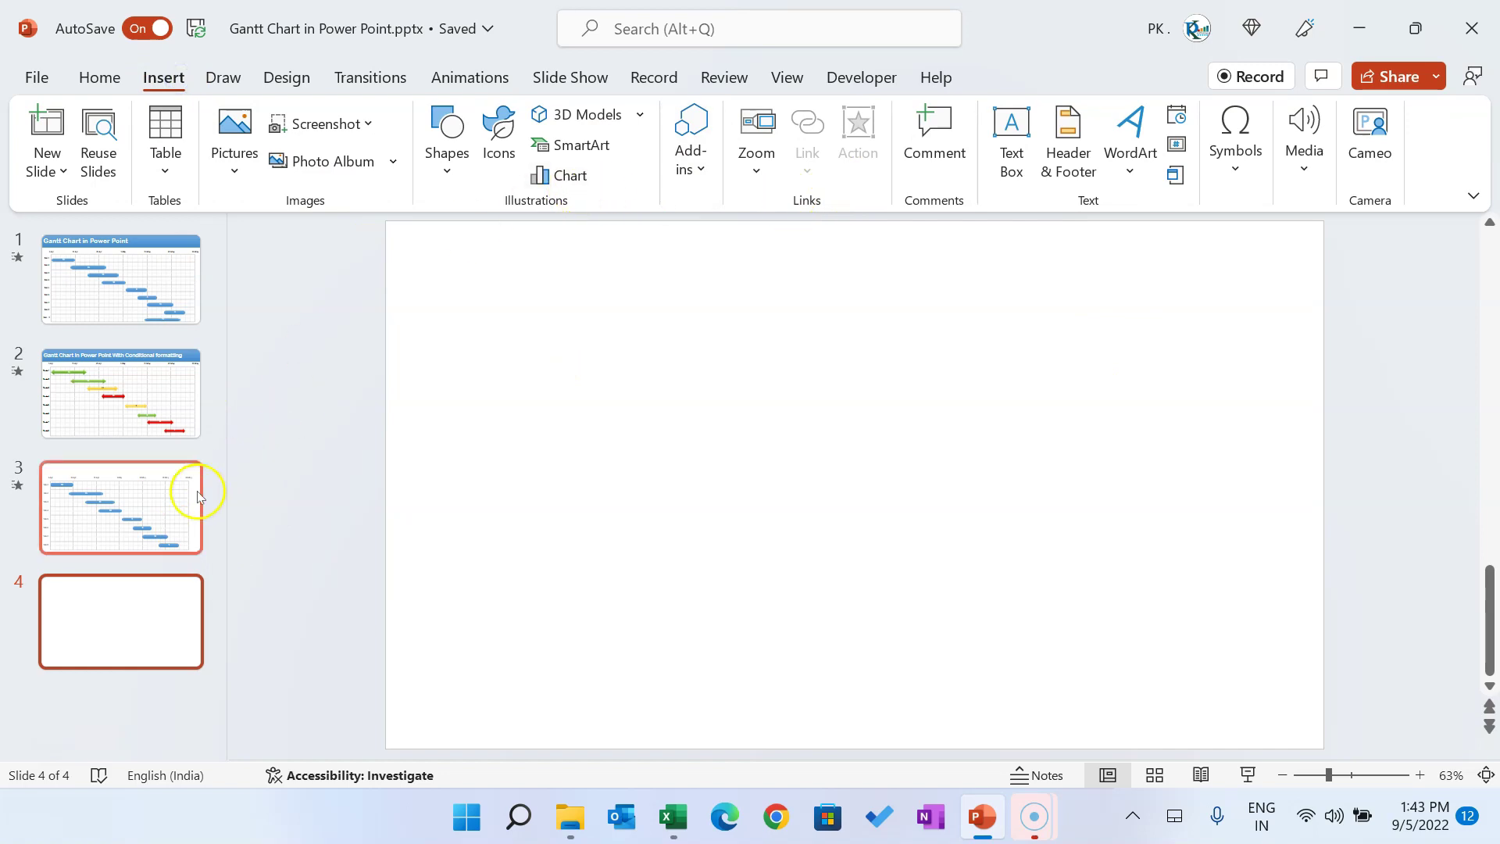
click(163, 496)
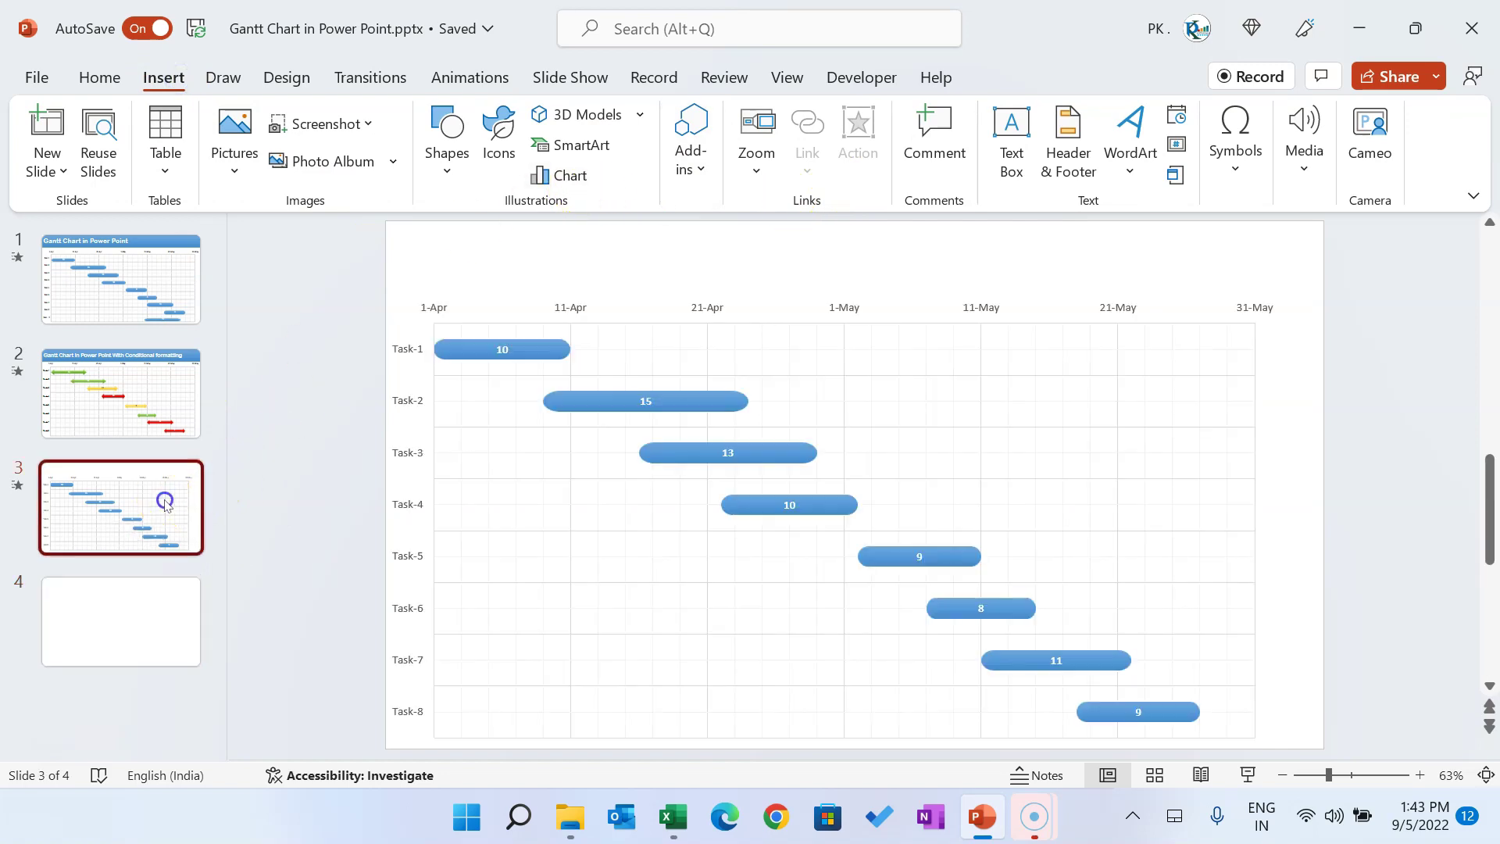
click(787, 291)
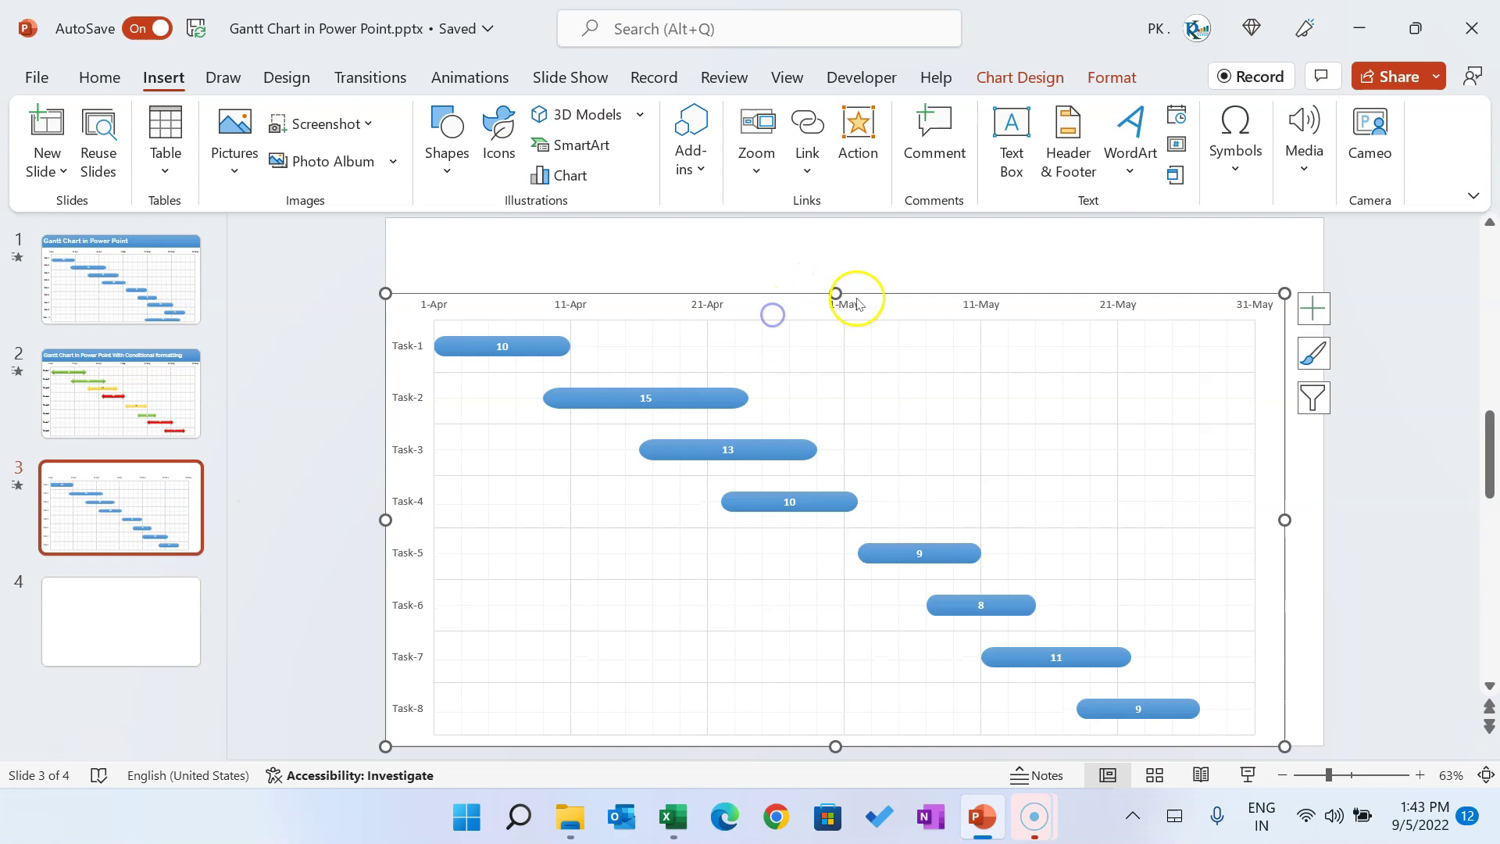
click(137, 629)
key(ctrl+v)
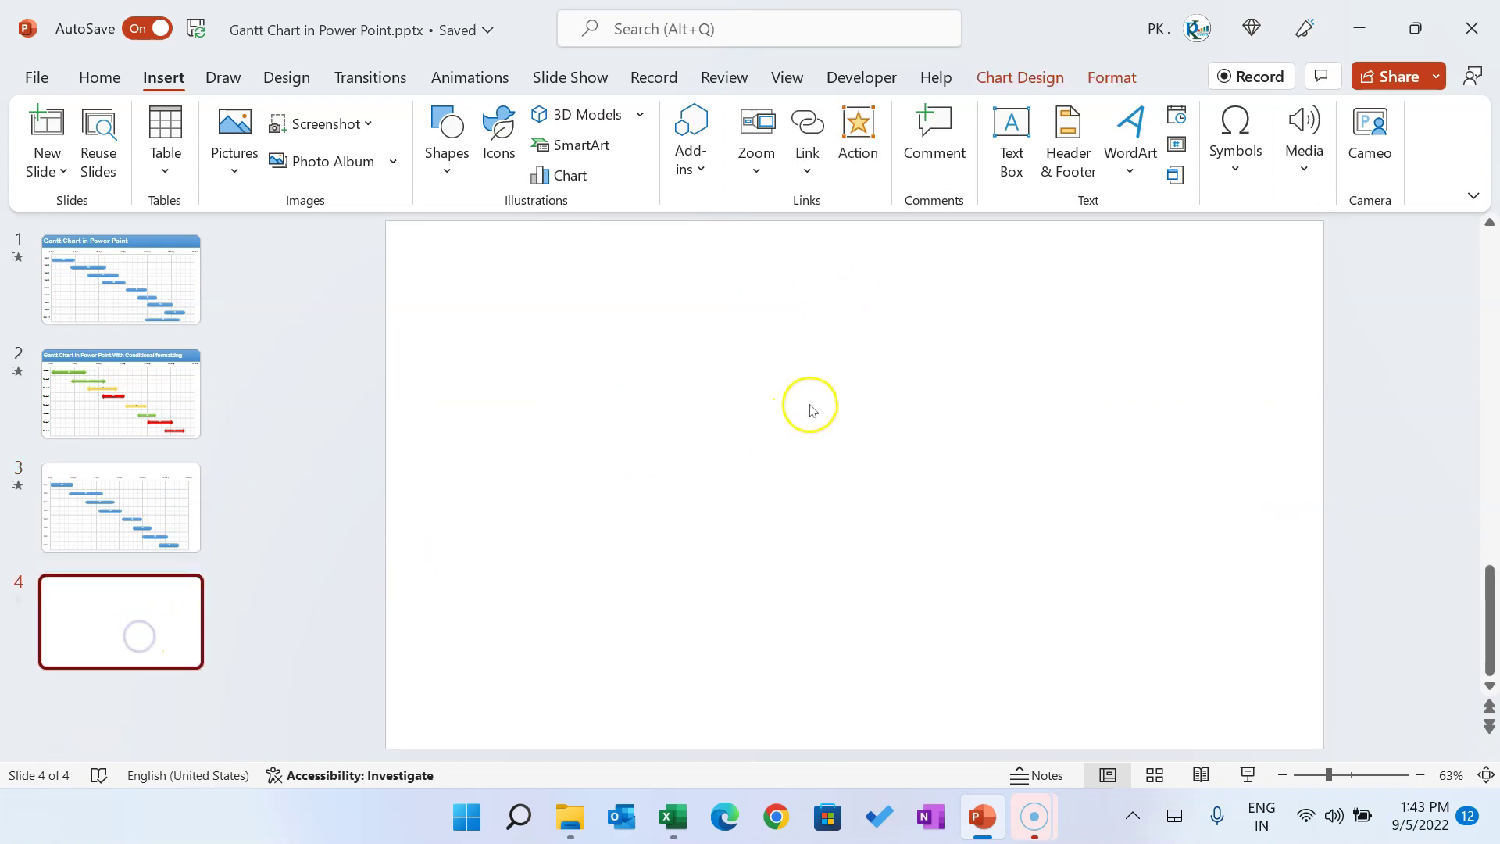
drag(1286, 520, 1324, 520)
click(862, 238)
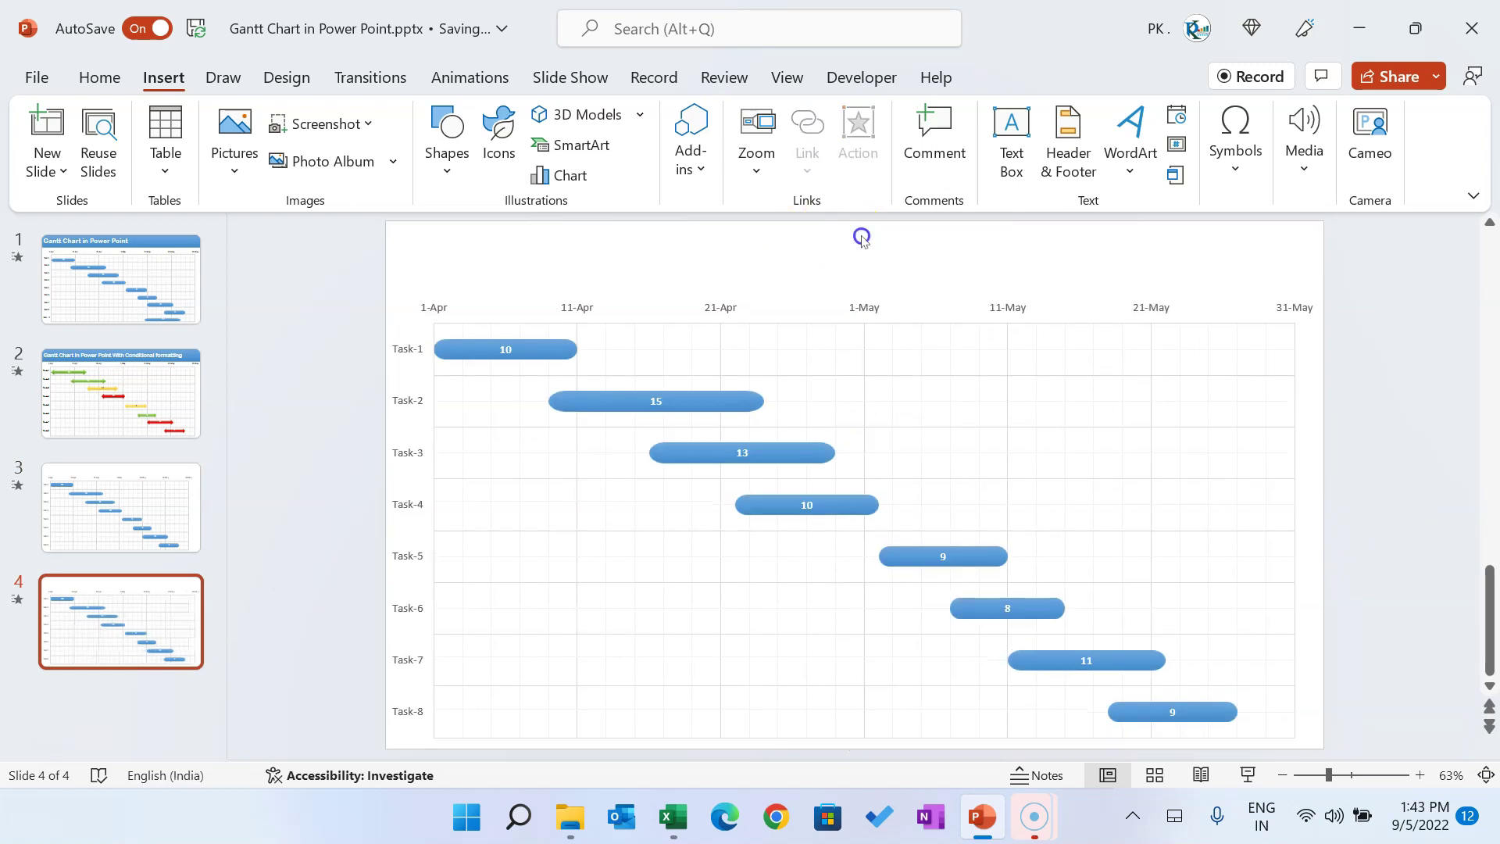
Open the data of slide 4's chart for editing in Excel and maximize the workbook window
right_click(723, 410)
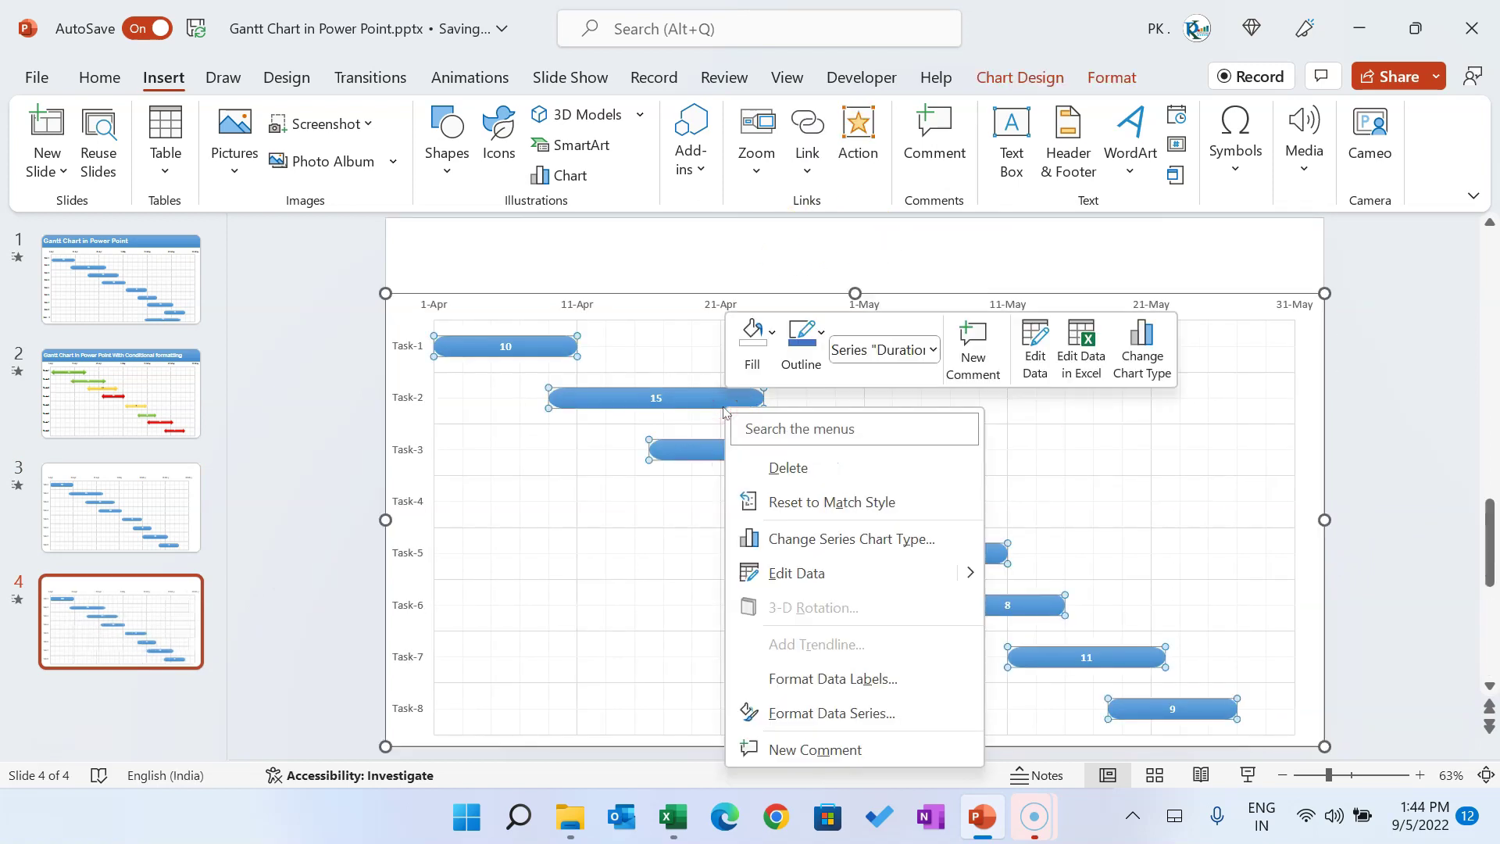
click(974, 574)
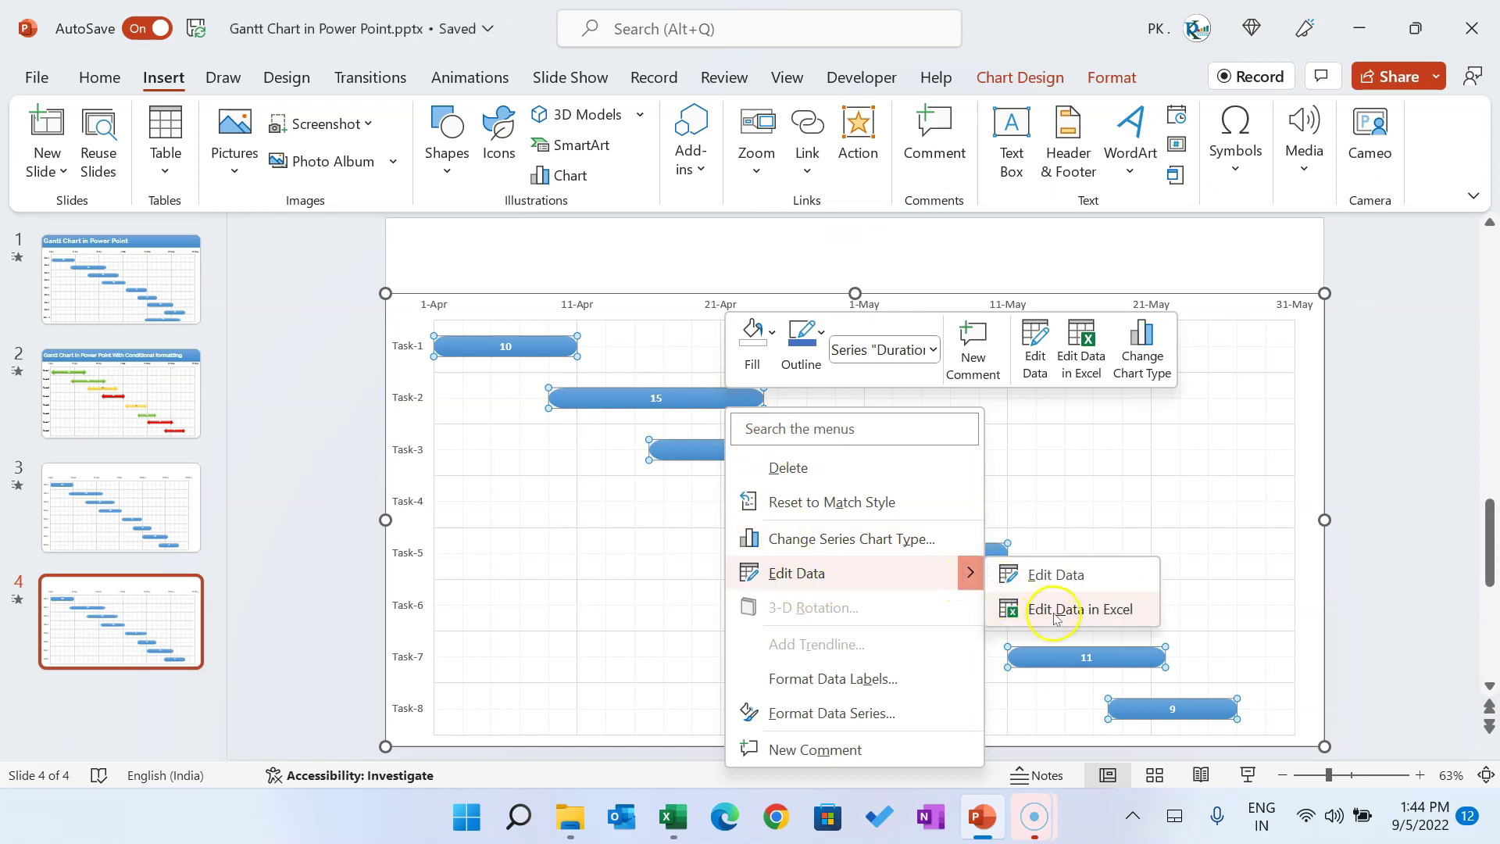
click(1055, 611)
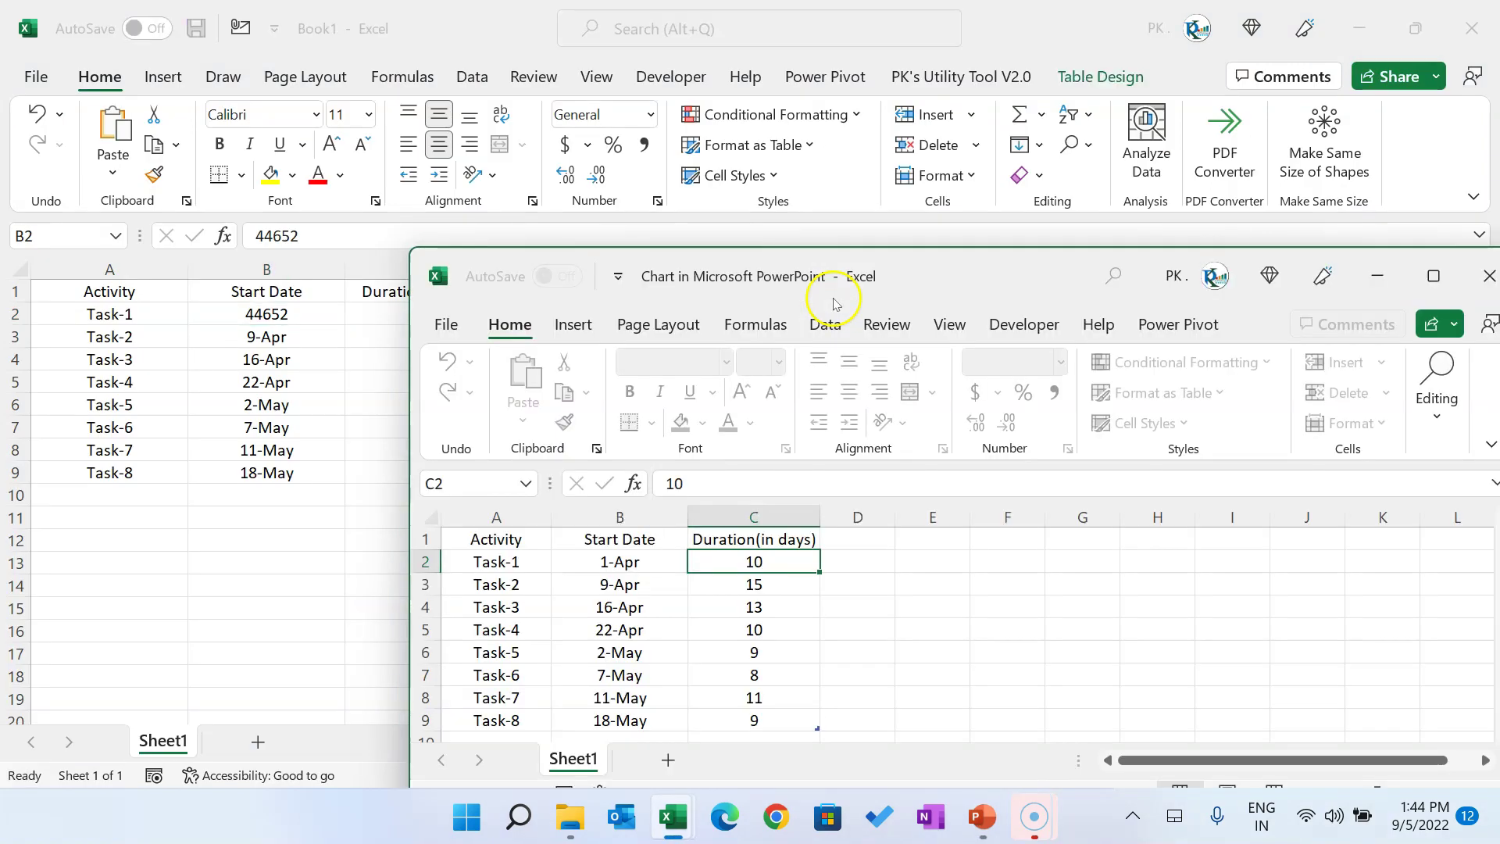
double_click(1014, 268)
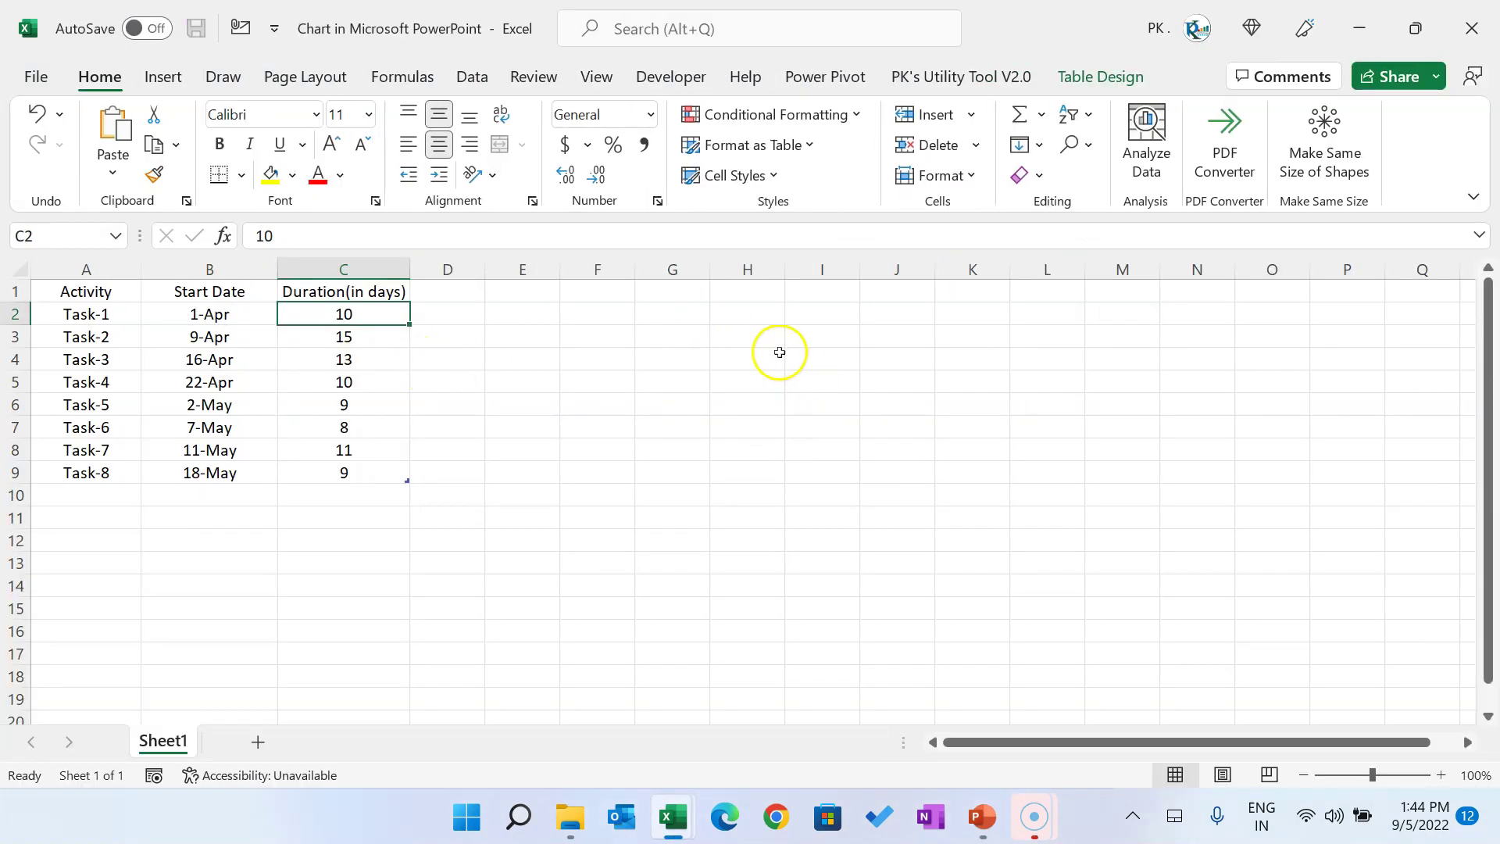
click(400, 470)
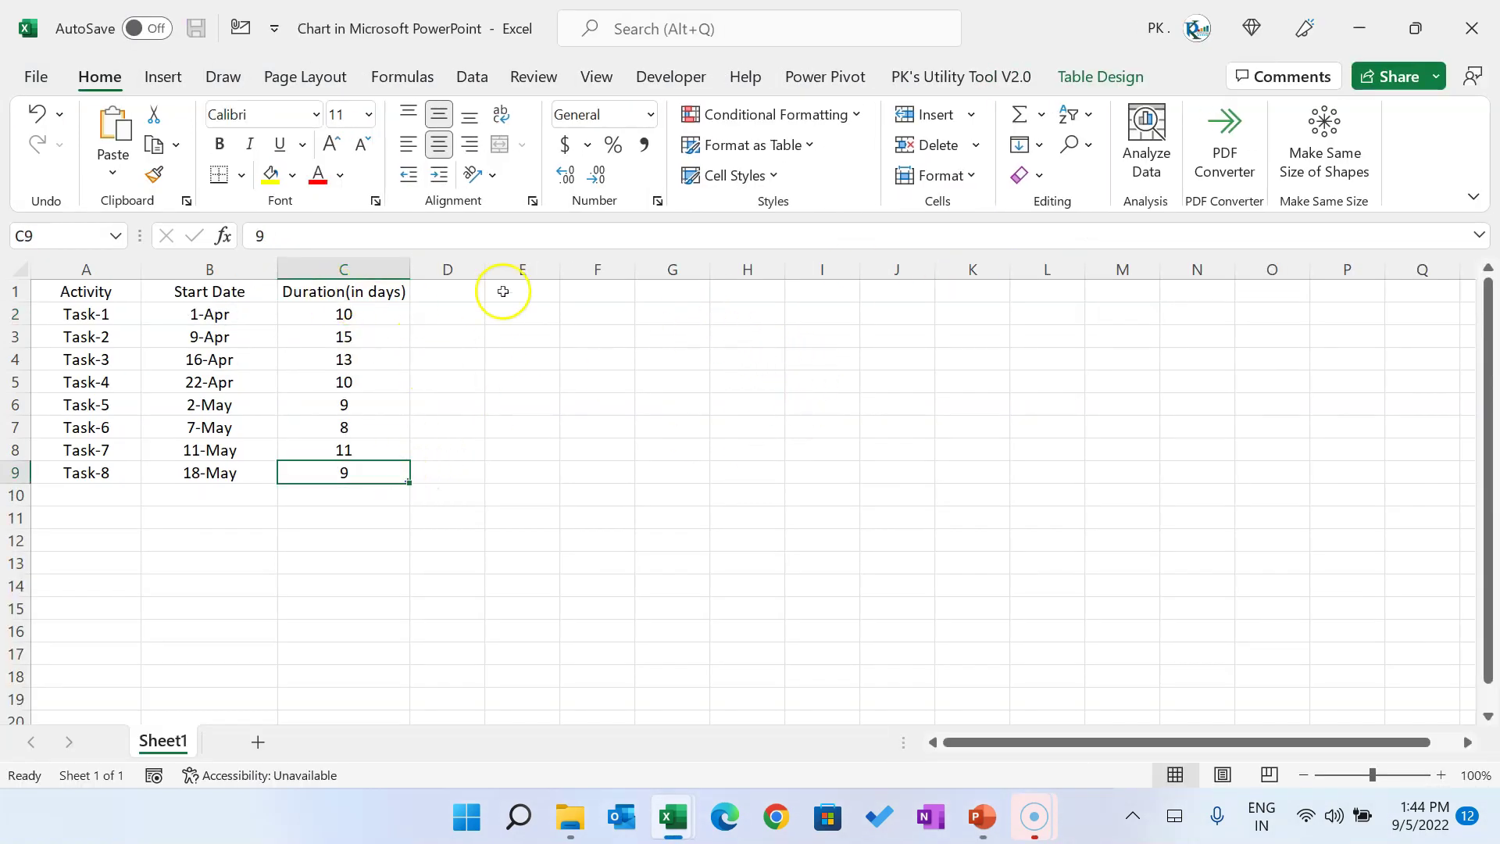
click(331, 363)
click(362, 292)
drag(411, 288, 447, 285)
click(447, 285)
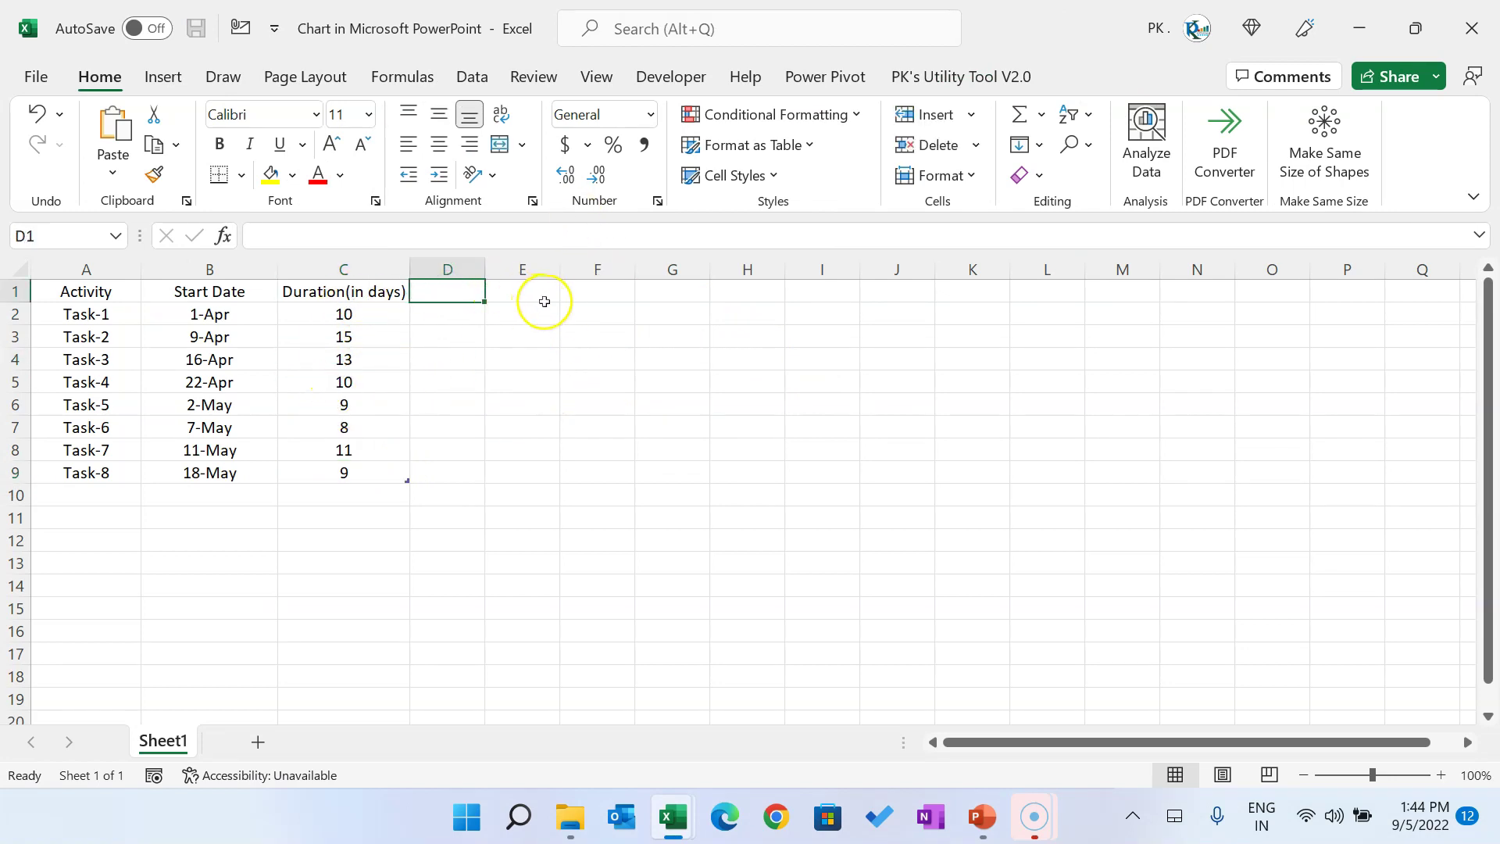
Insert three new columns between the Start Date and Duration(in days) columns
click(369, 262)
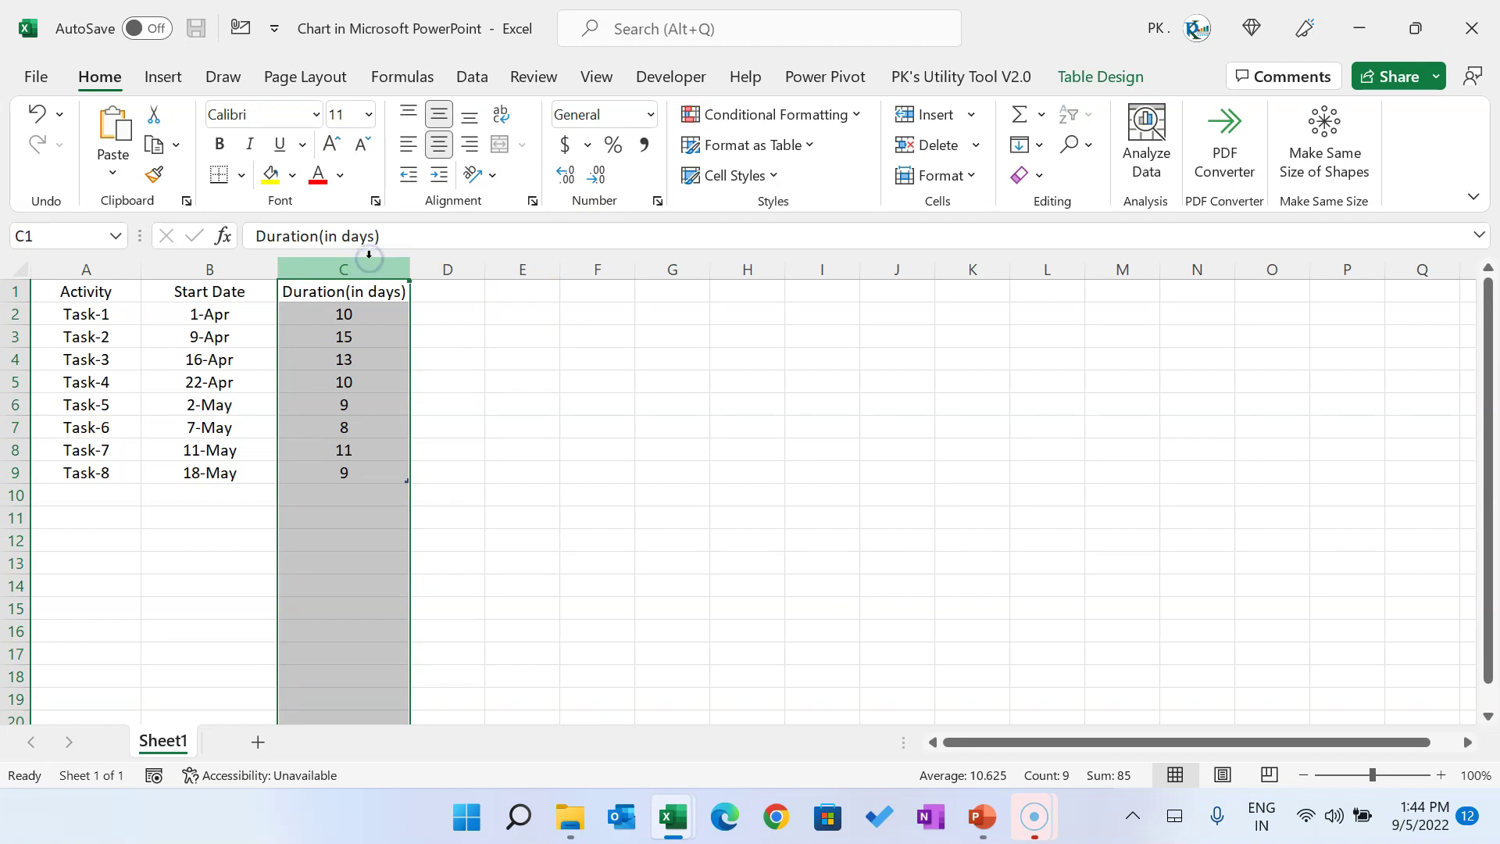
right_click(369, 256)
click(453, 498)
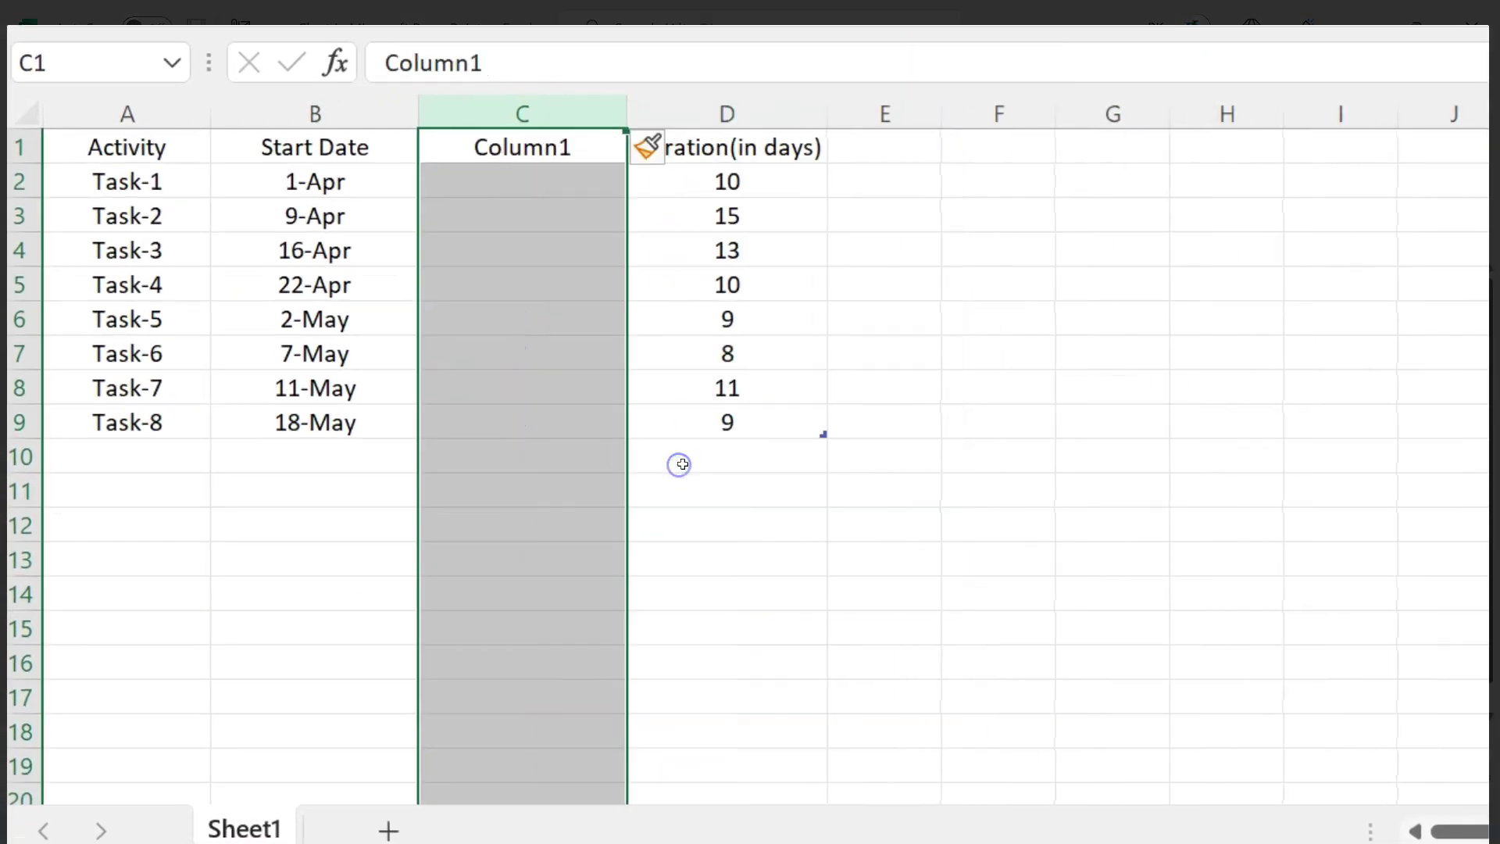
key(ctrl+shift+equal)
key(ctrl+shift+equal)
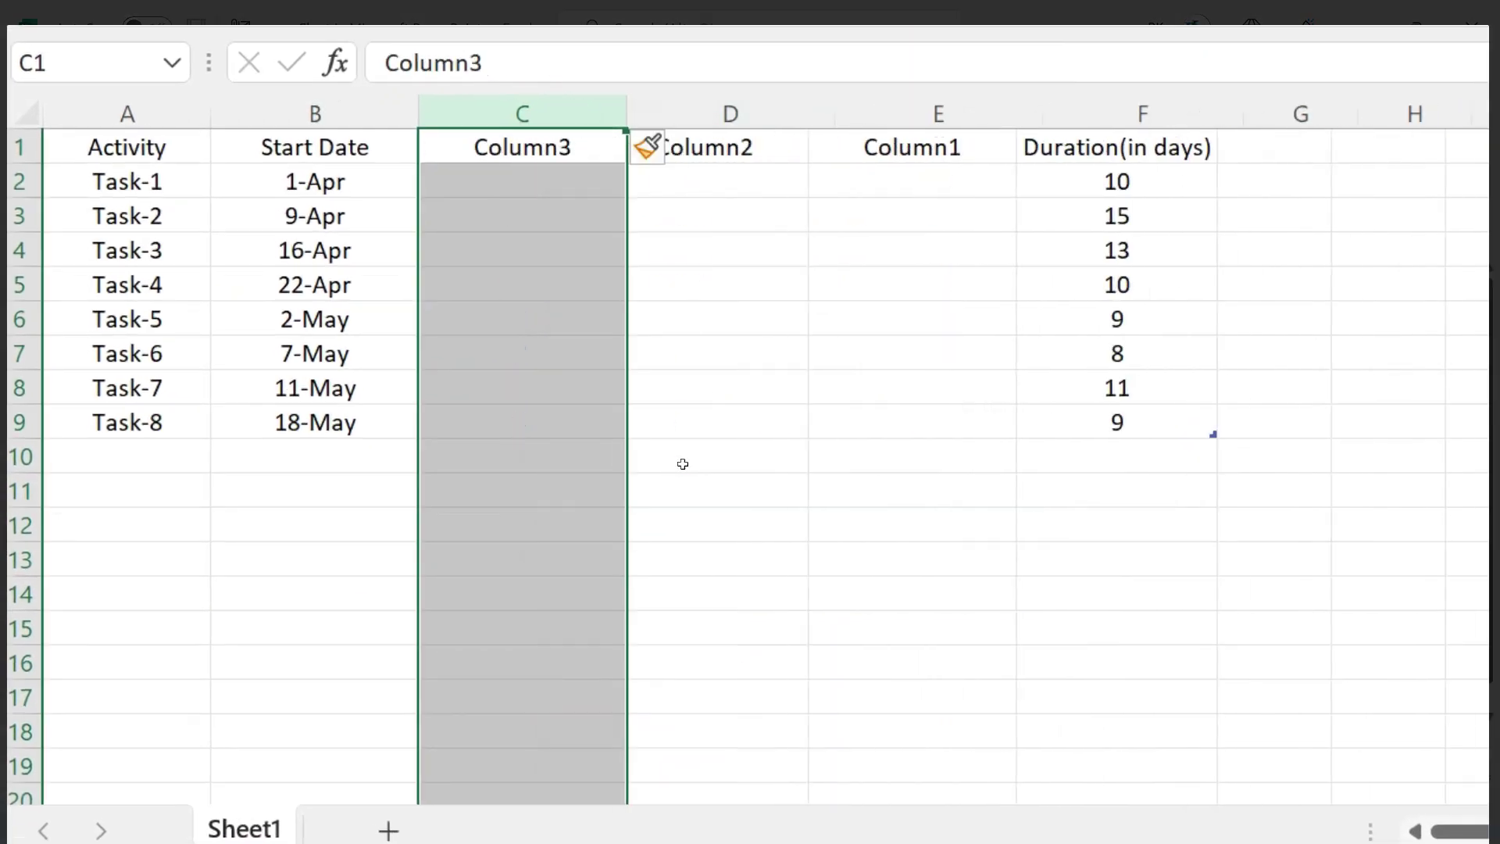
Name the three new column headers Red, Amber and Green in C1 to E1
click(525, 148)
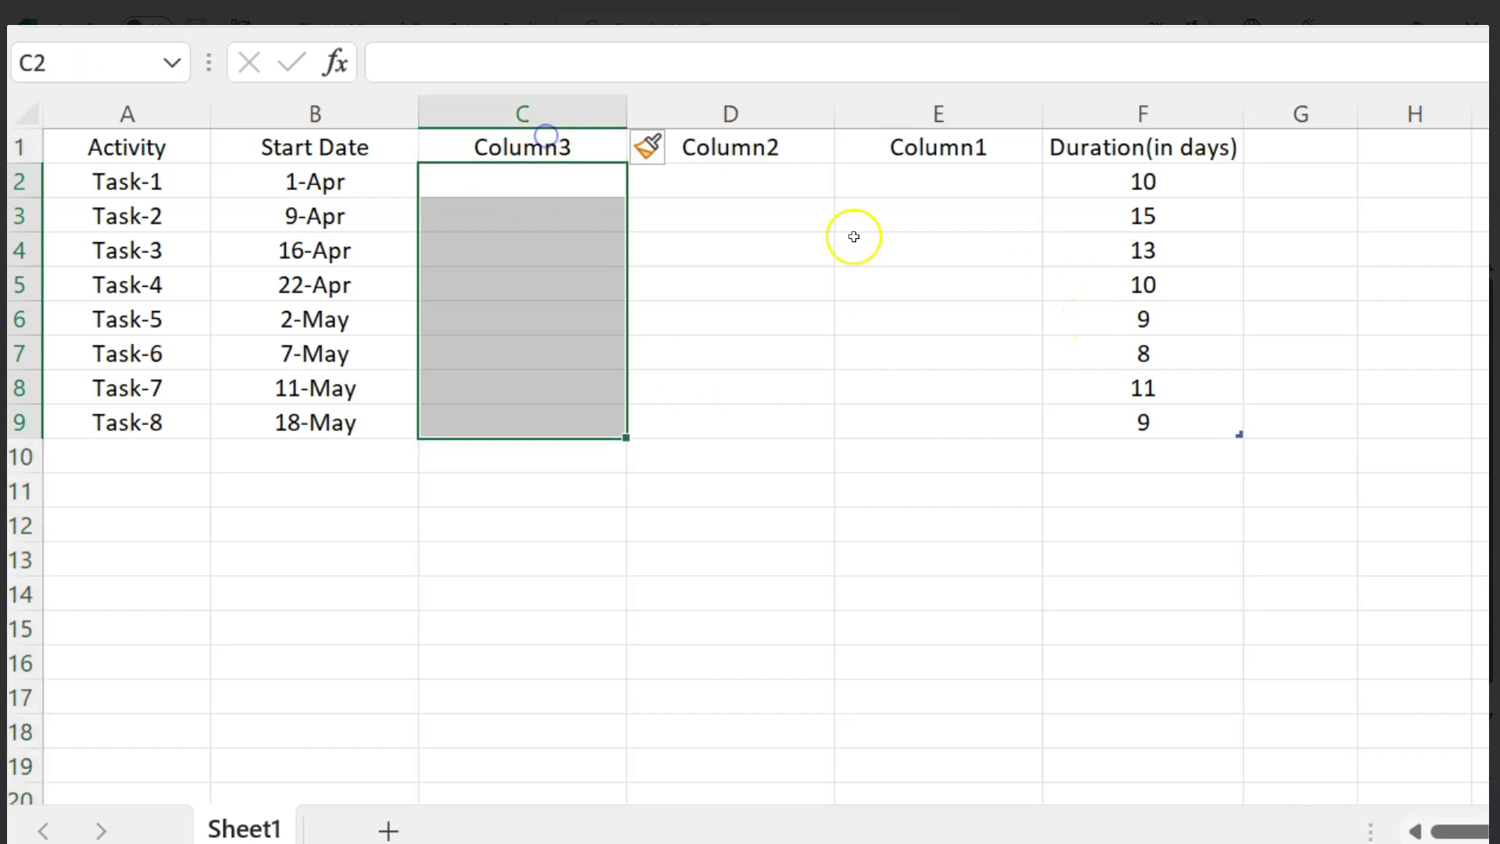
click(535, 147)
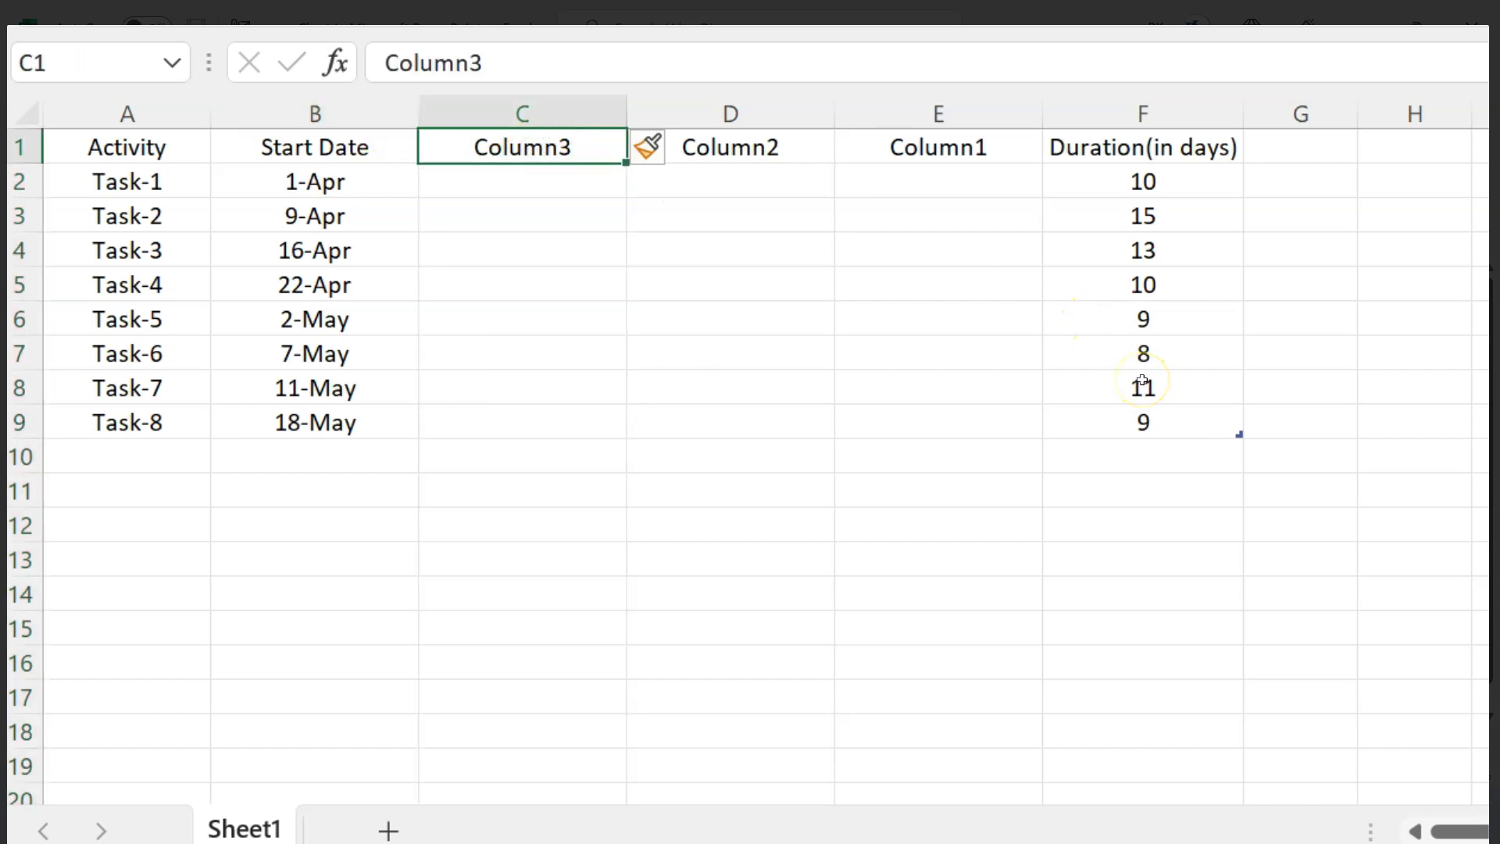
text(Red)
key(Tab)
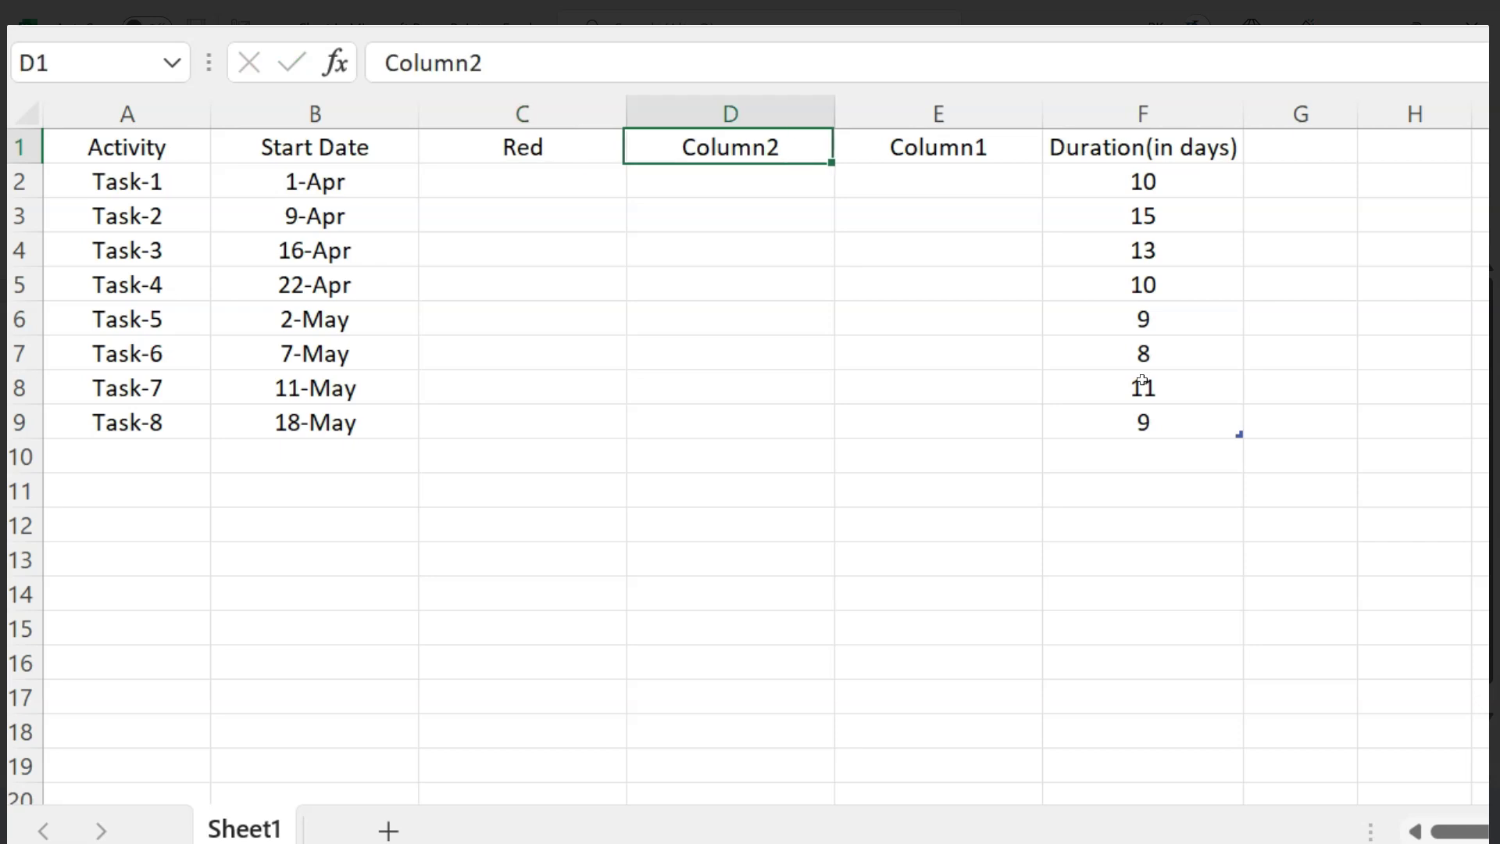
text(Amber)
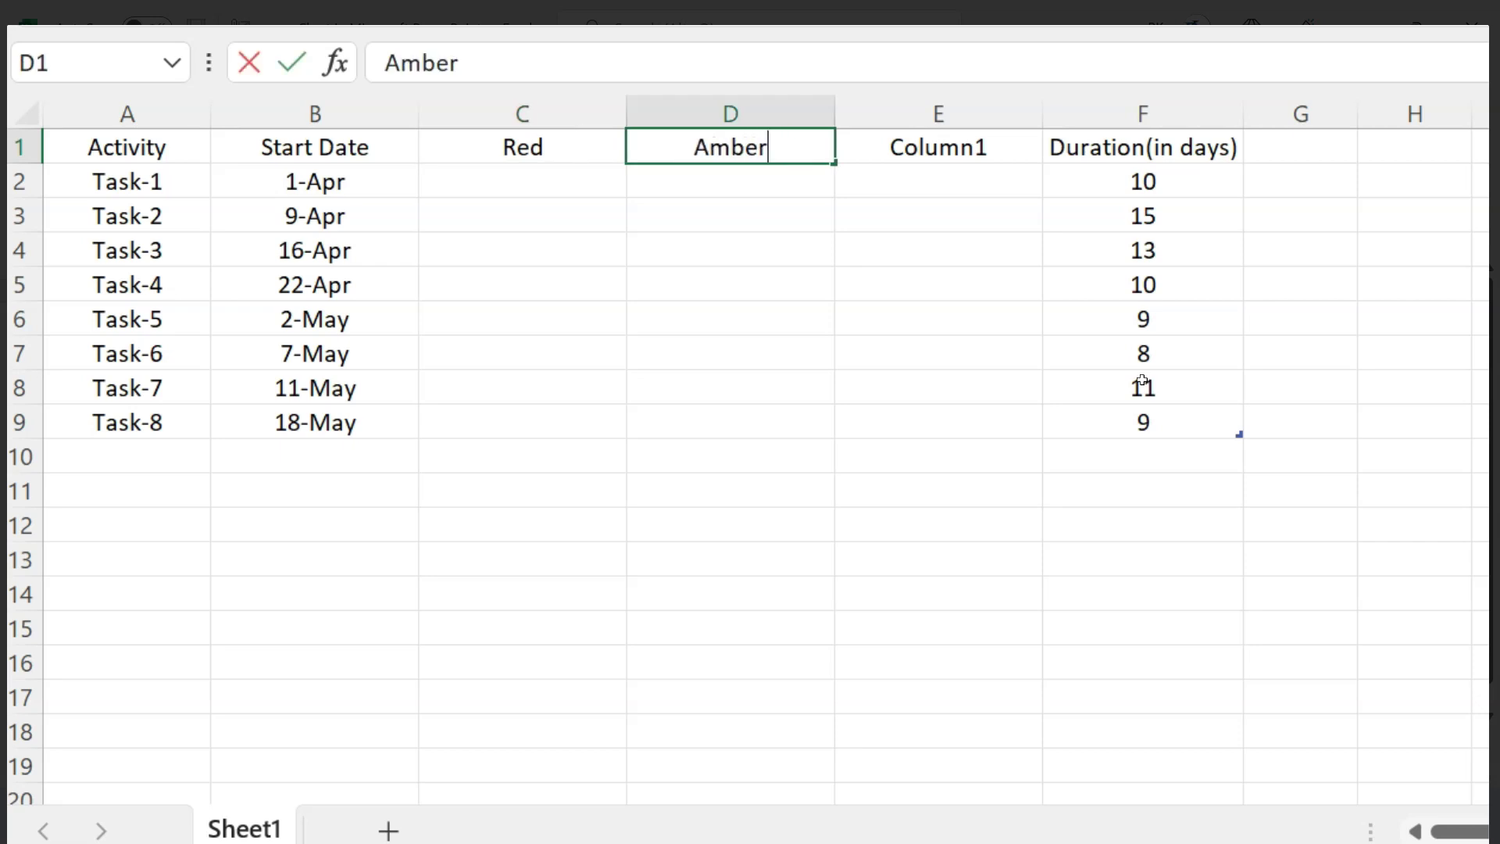
key(Tab)
text(G)
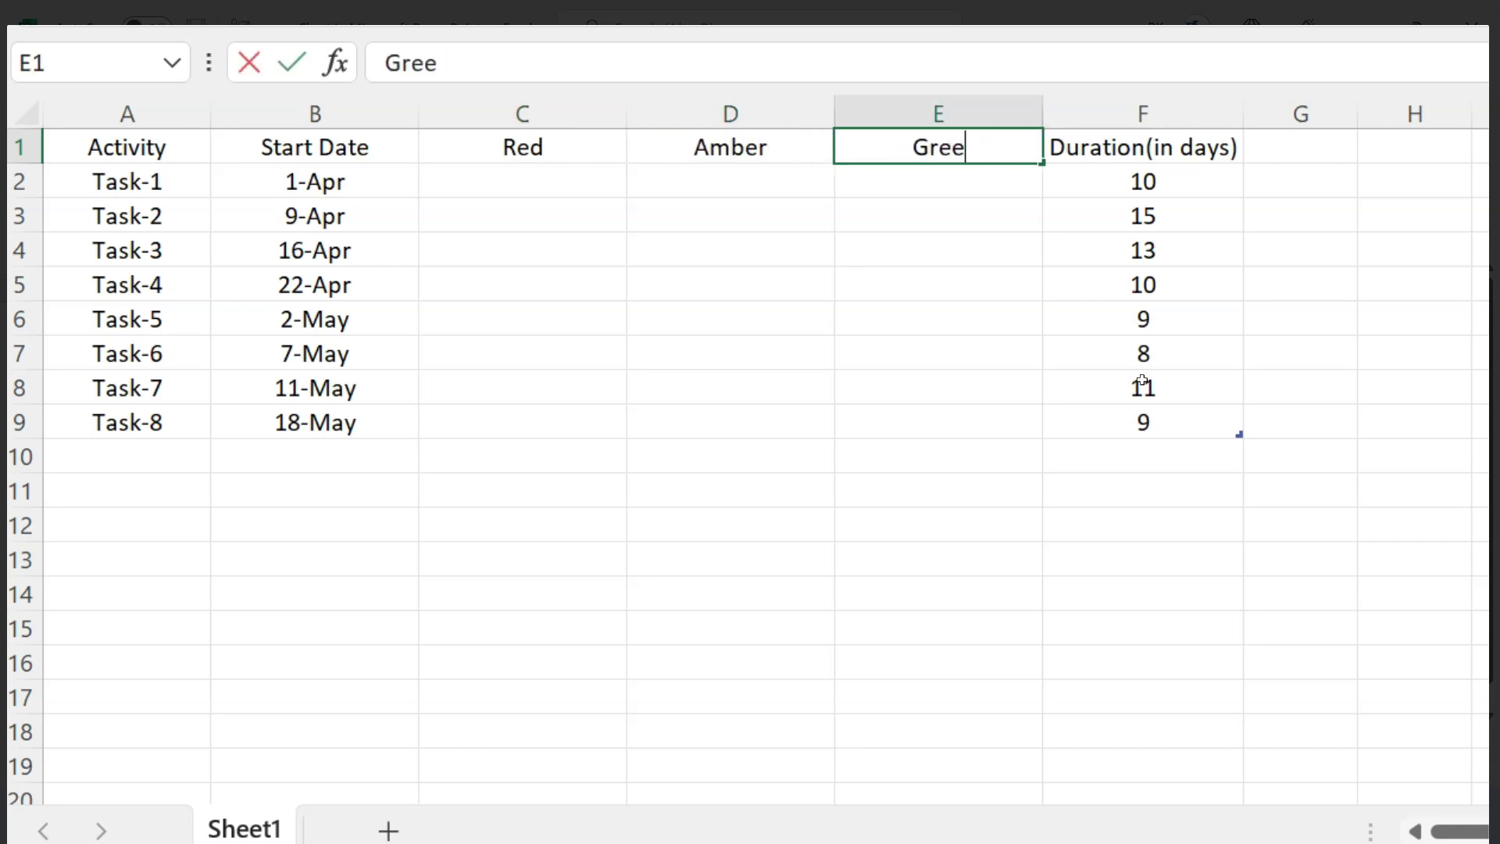
key(Return)
Add a Status column header in G1, directly after the Duration(in days) column
key(Up)
key(Right)
key(Right)
key(Right)
key(Right)
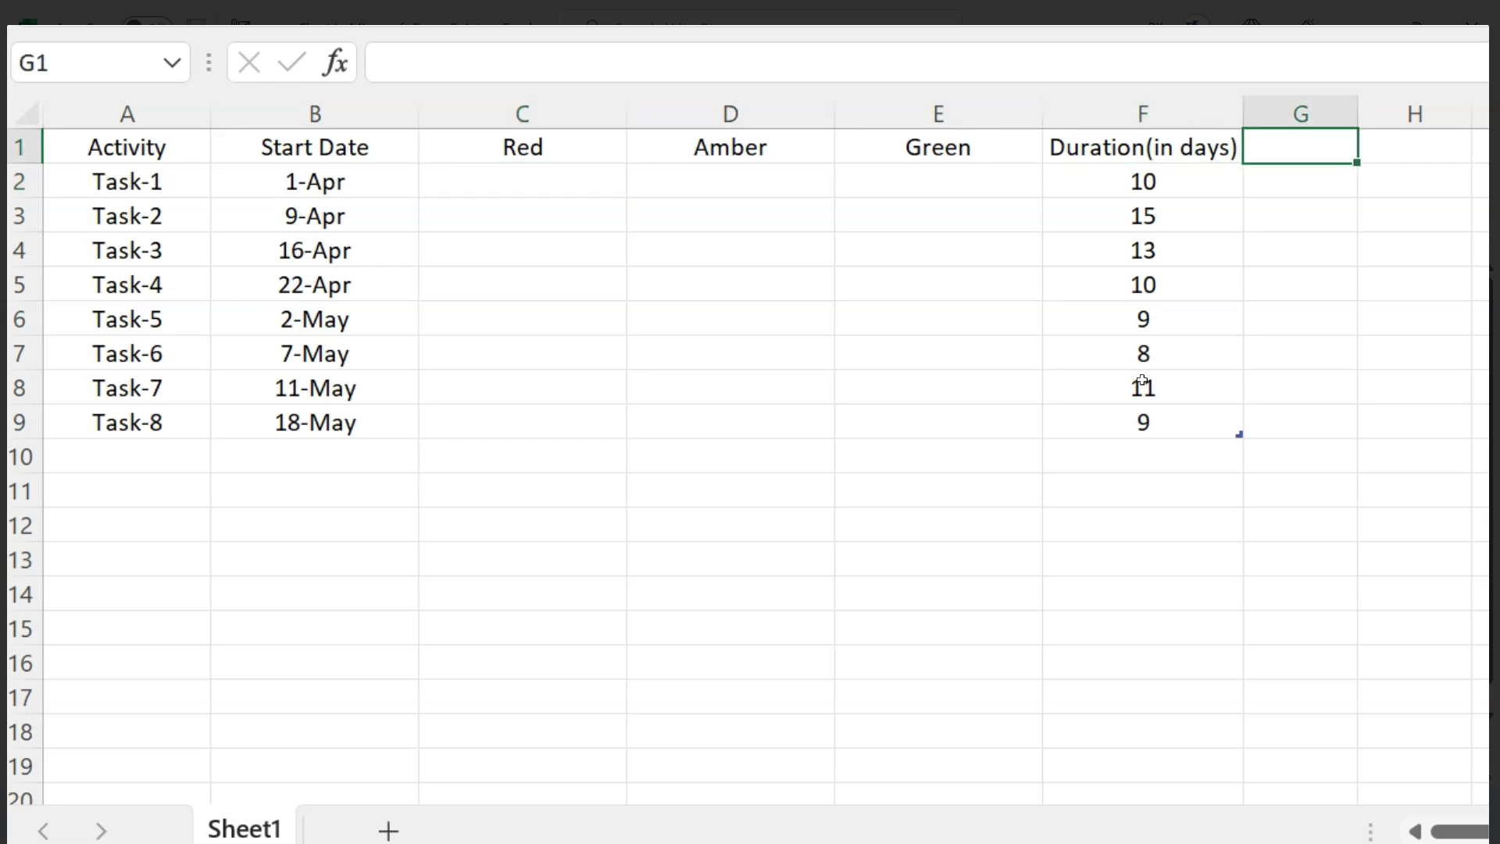
text(Status)
key(Return)
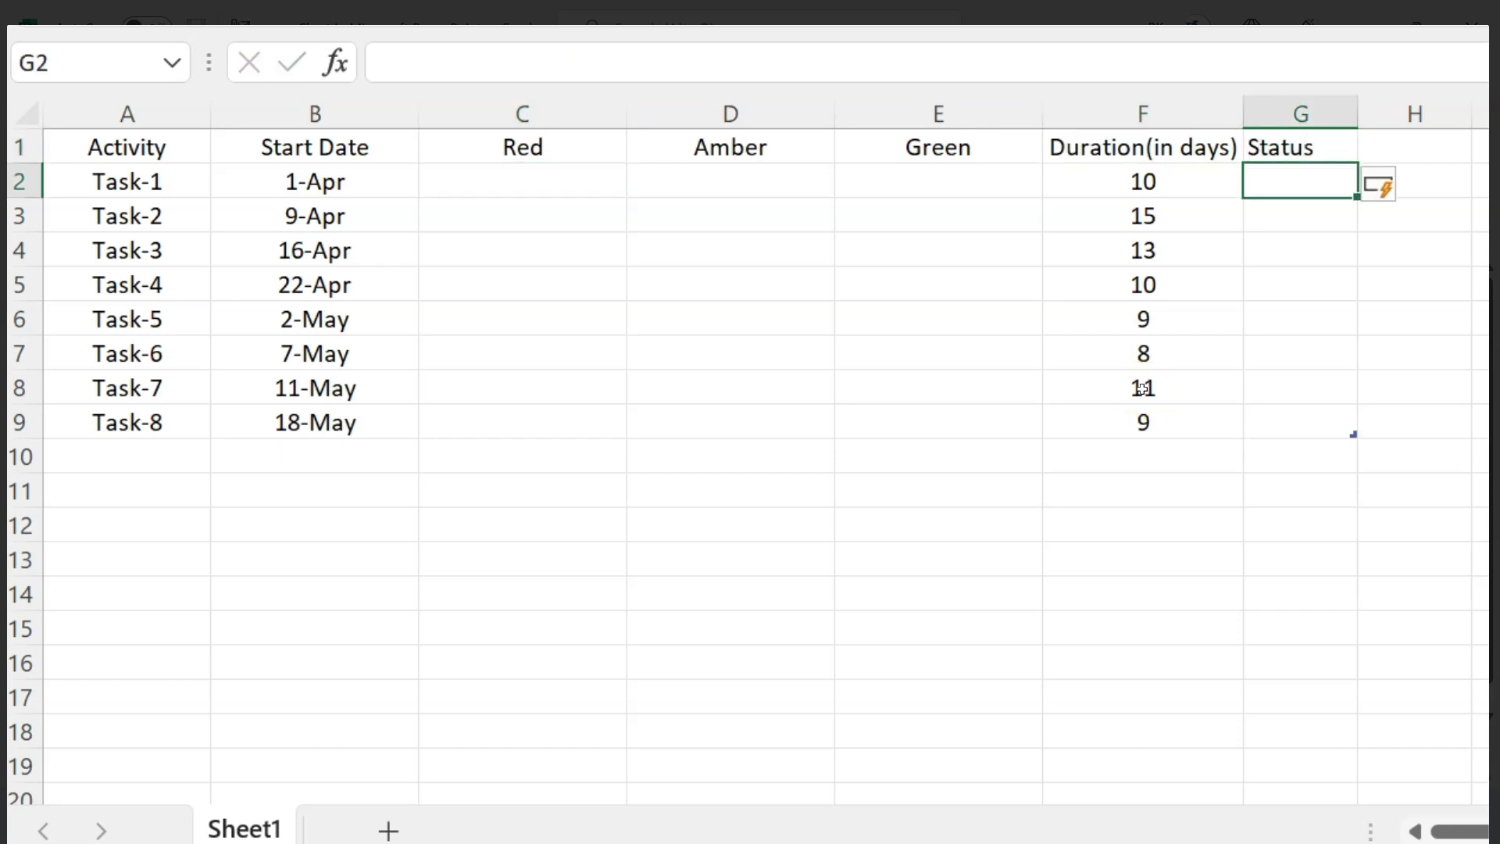
Enter the status Completed for Task-1 and Task-2 and WIP for Task-3 and Task-4
text(Completed)
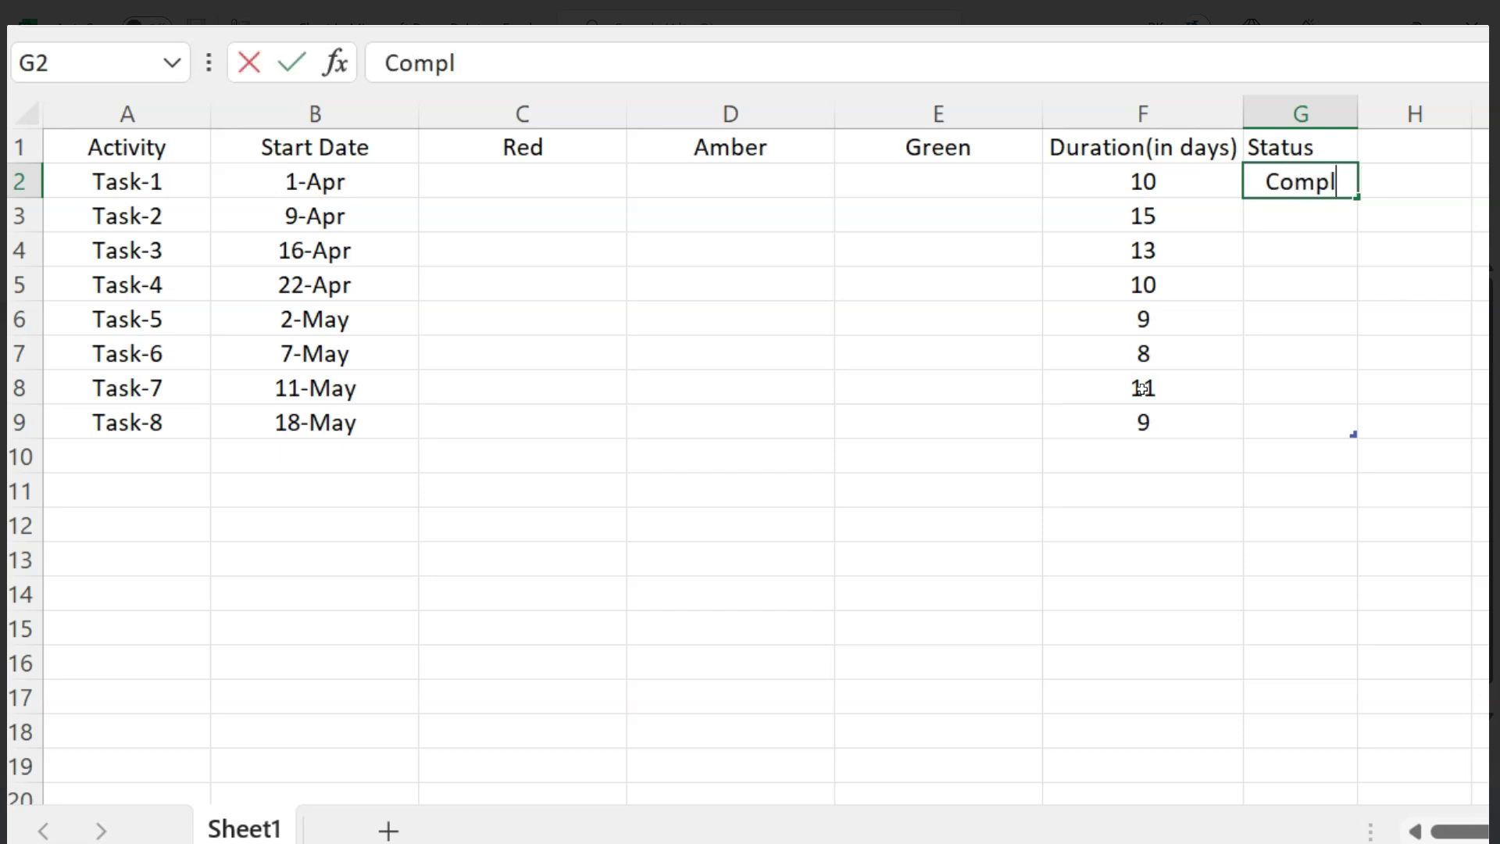
key(Return)
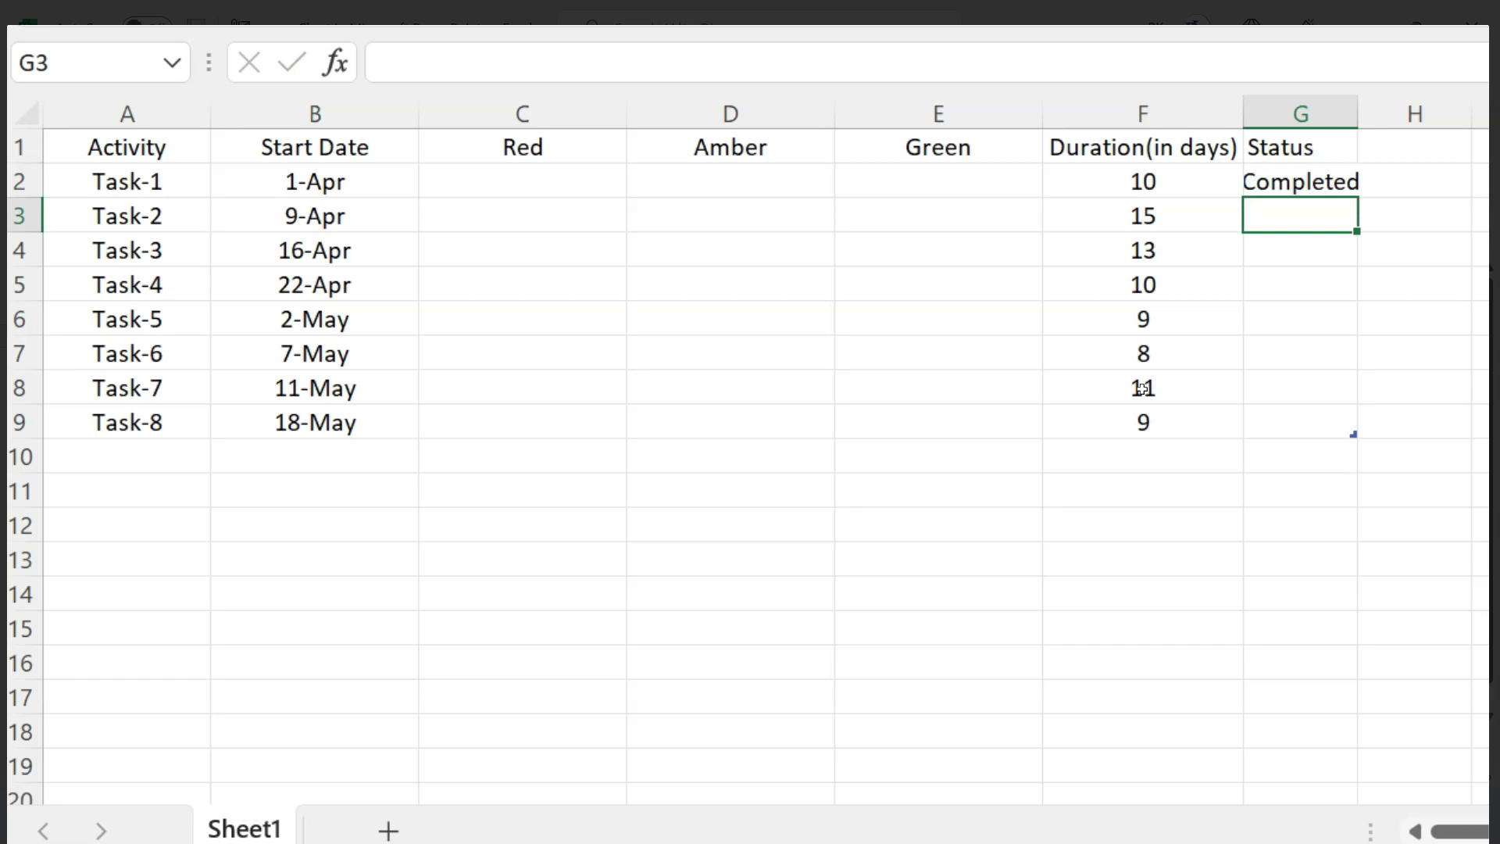
text(Completed)
key(Return)
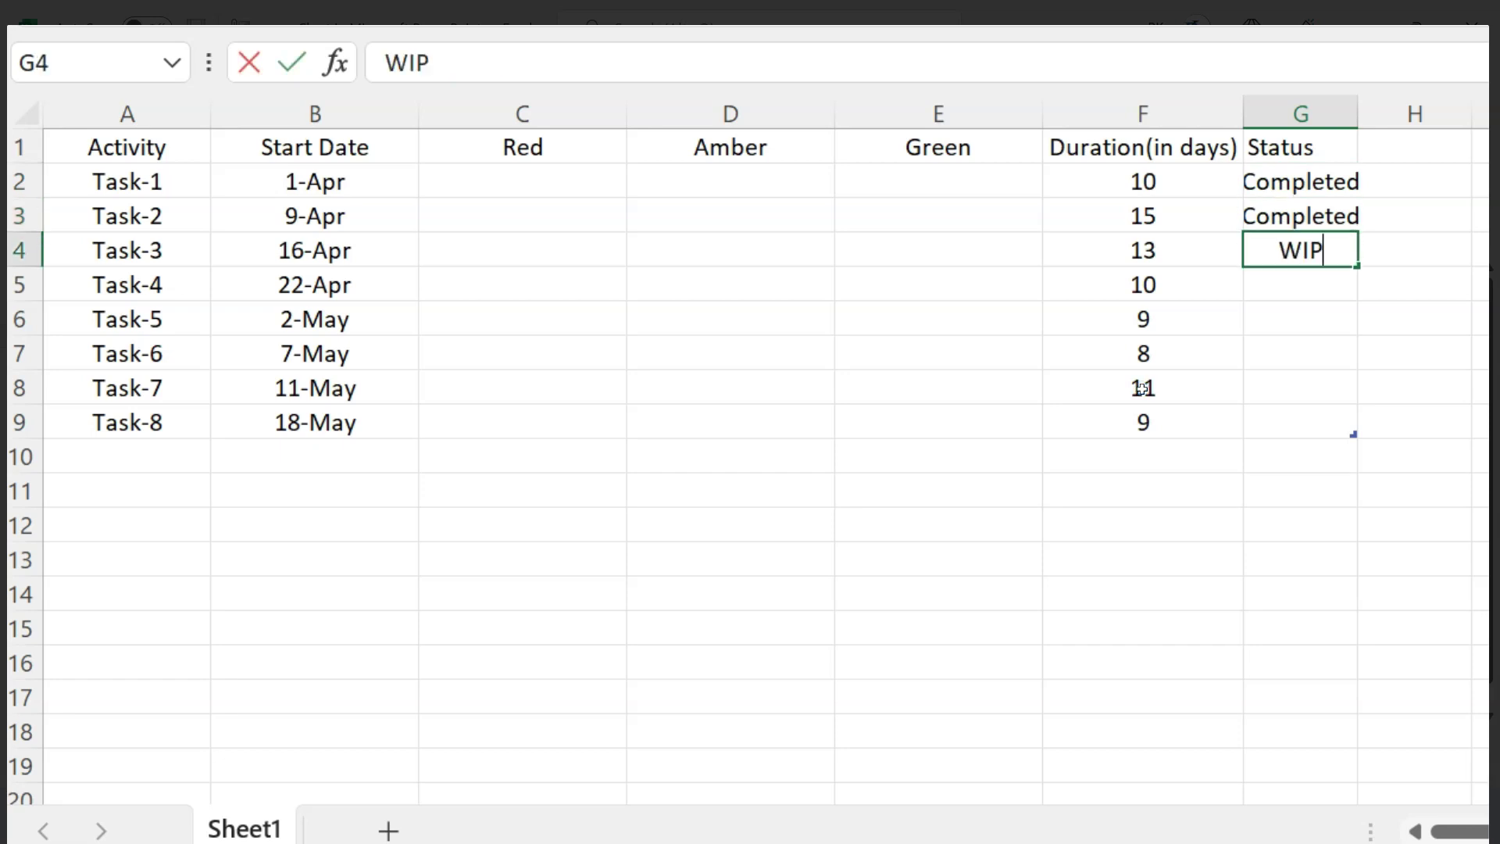
key(Return)
text(WIP)
key(Return)
Enter the status Pending for Task-5 and fill it down through Task-8
text(Pending)
key(Return)
key(Up)
key(shift+Down)
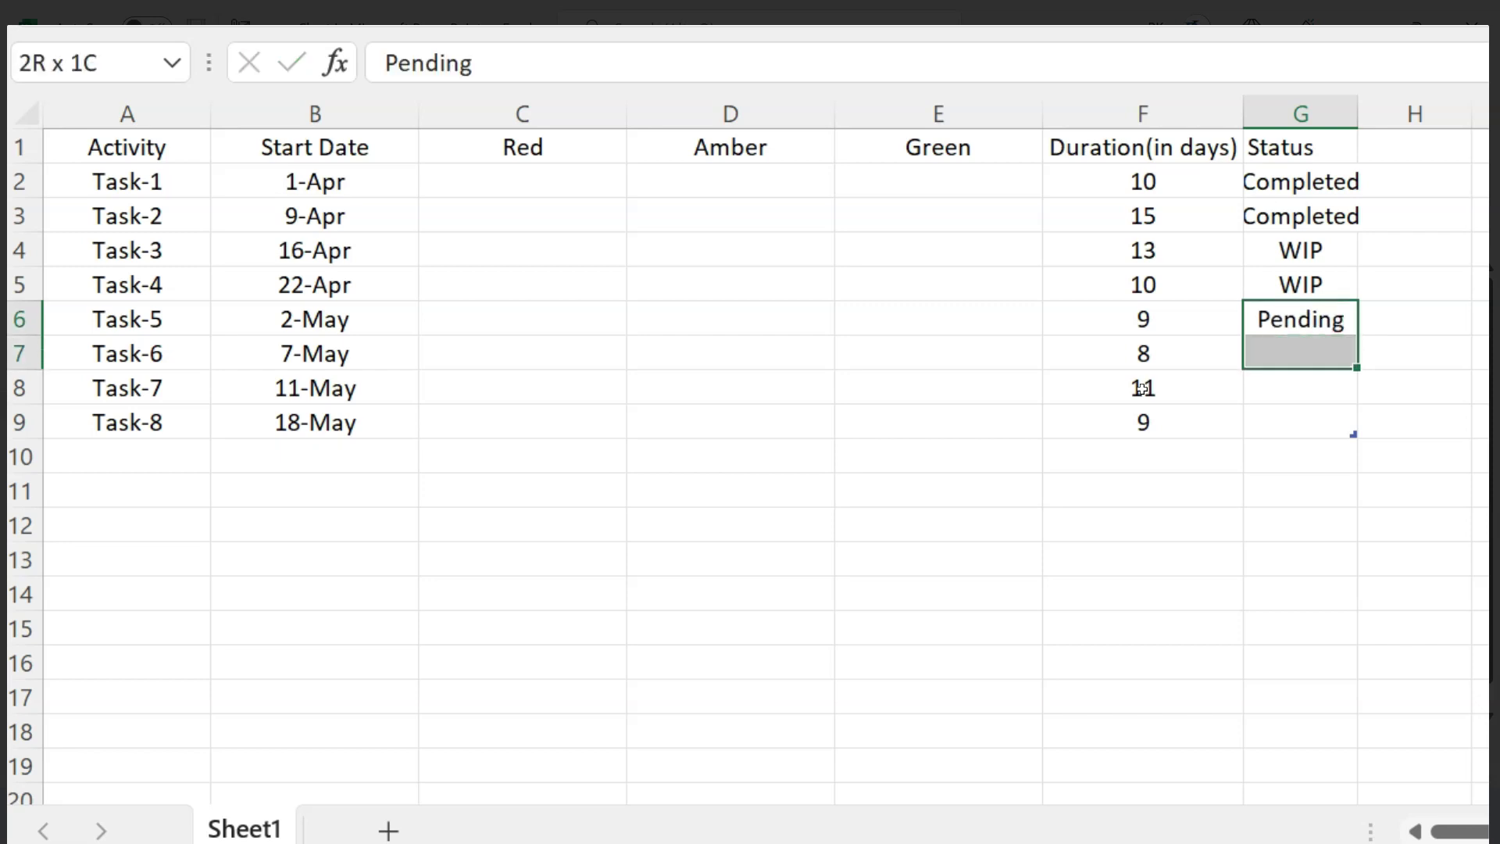
key(shift+Down)
key(shift+Down)
key(ctrl+e)
Autofit the width of the Status column to its entries
key(Up)
key(Up)
key(Up)
key(Up)
key(Up)
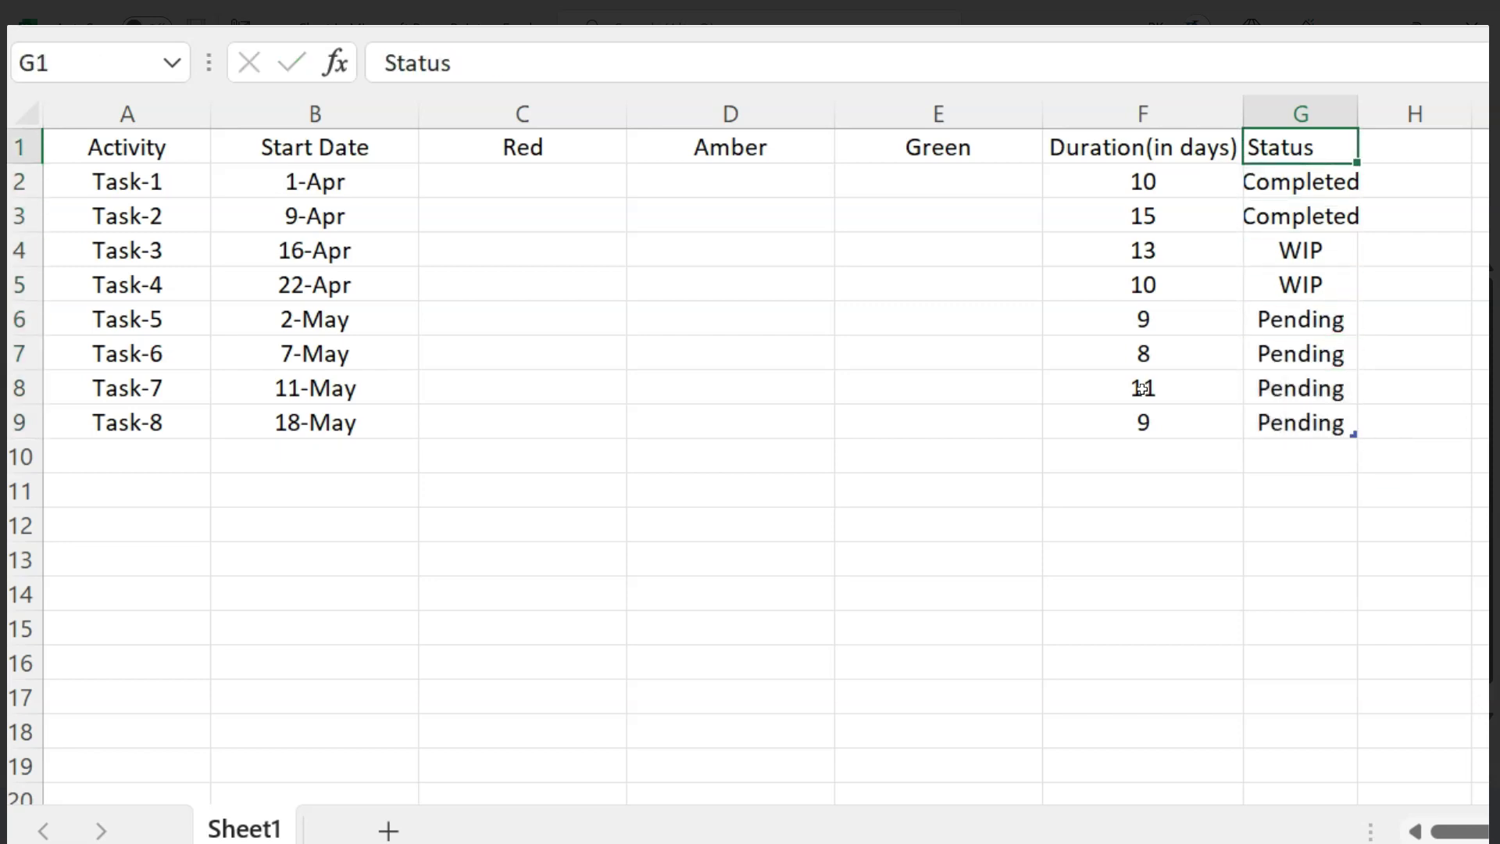
key(ctrl+shift+Down)
key(alt+h)
key(o)
key(i)
drag(523, 181, 519, 414)
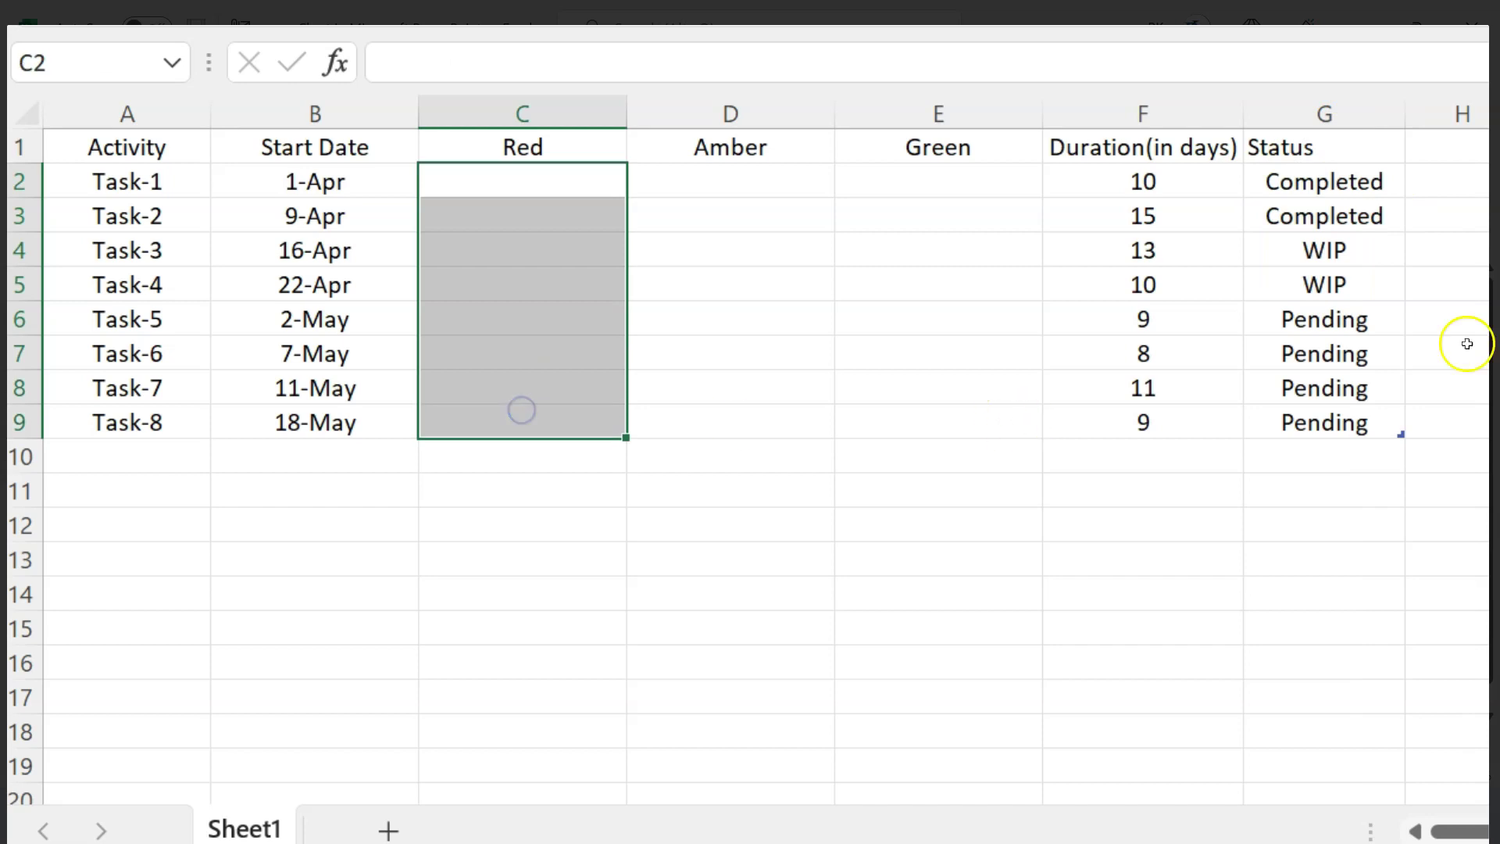
click(1323, 324)
drag(758, 209, 764, 411)
drag(1356, 249, 1355, 313)
drag(950, 184, 911, 394)
click(1374, 181)
click(592, 174)
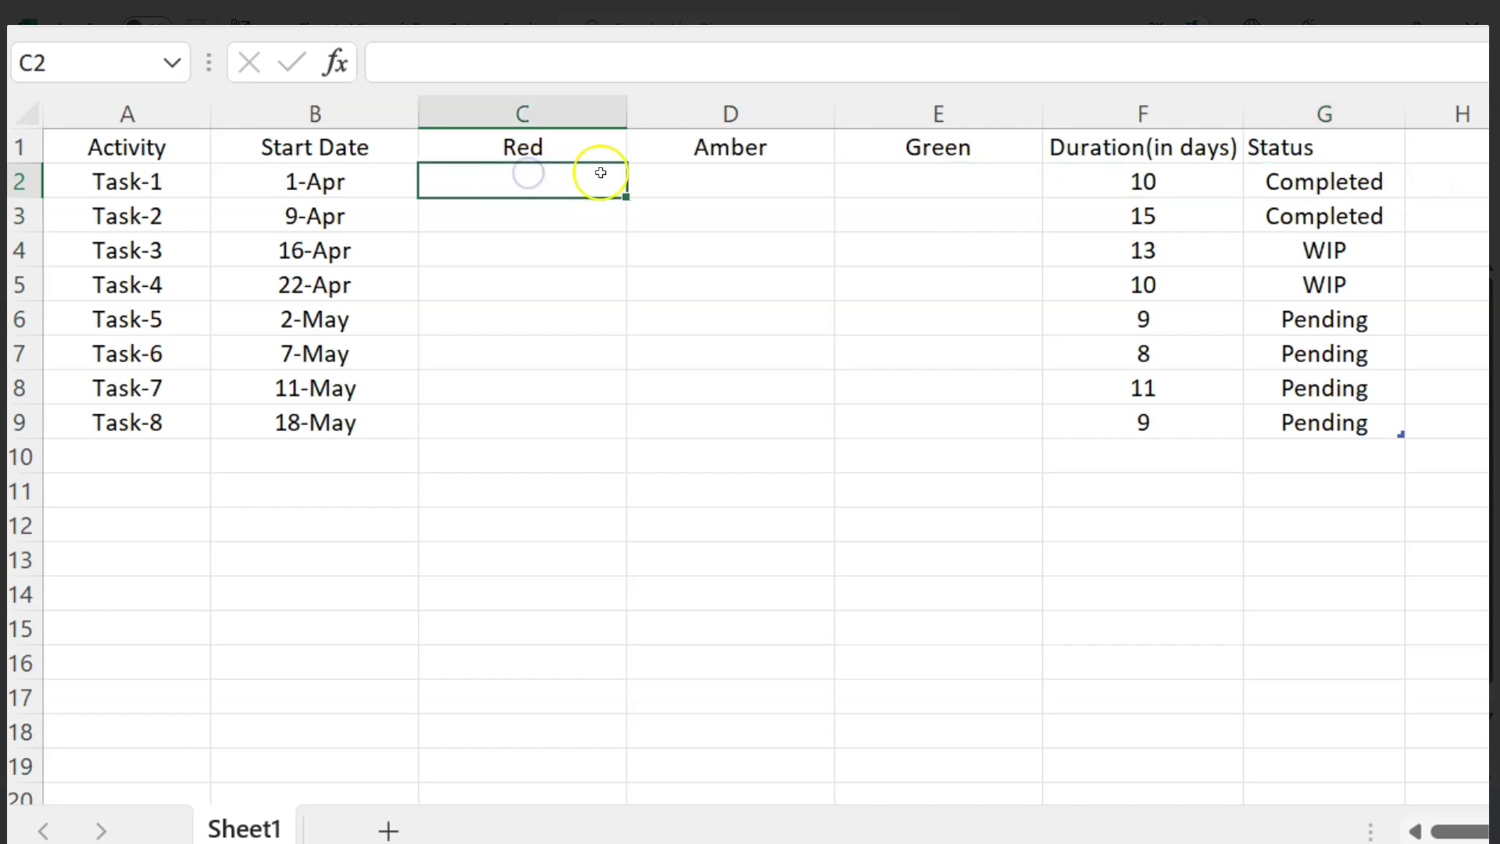
text(=if)
key(Tab)
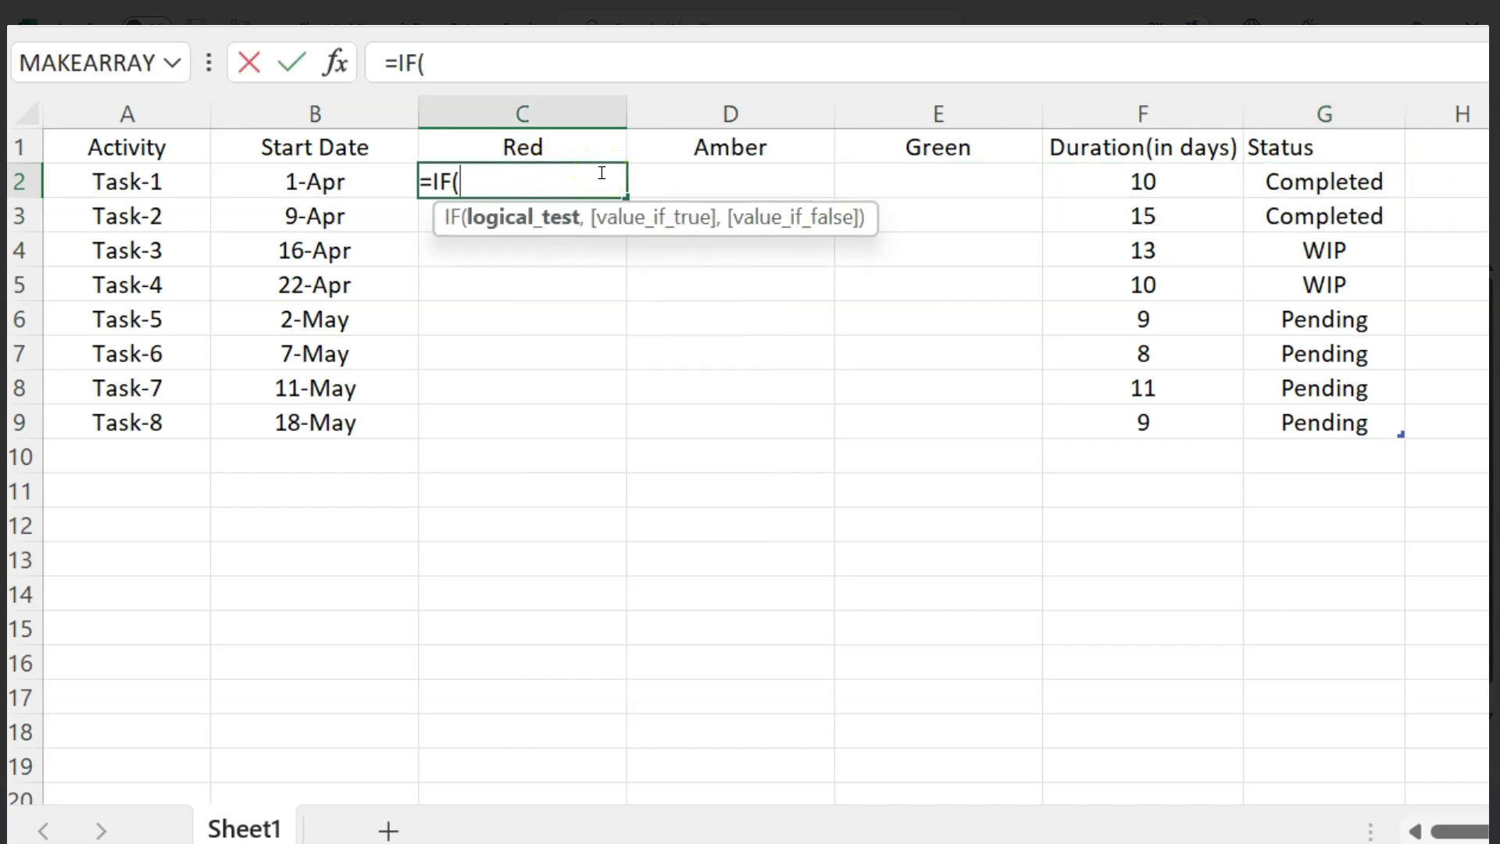
key(Right)
key(Right)
key(Right)
key(Right)
text(=)
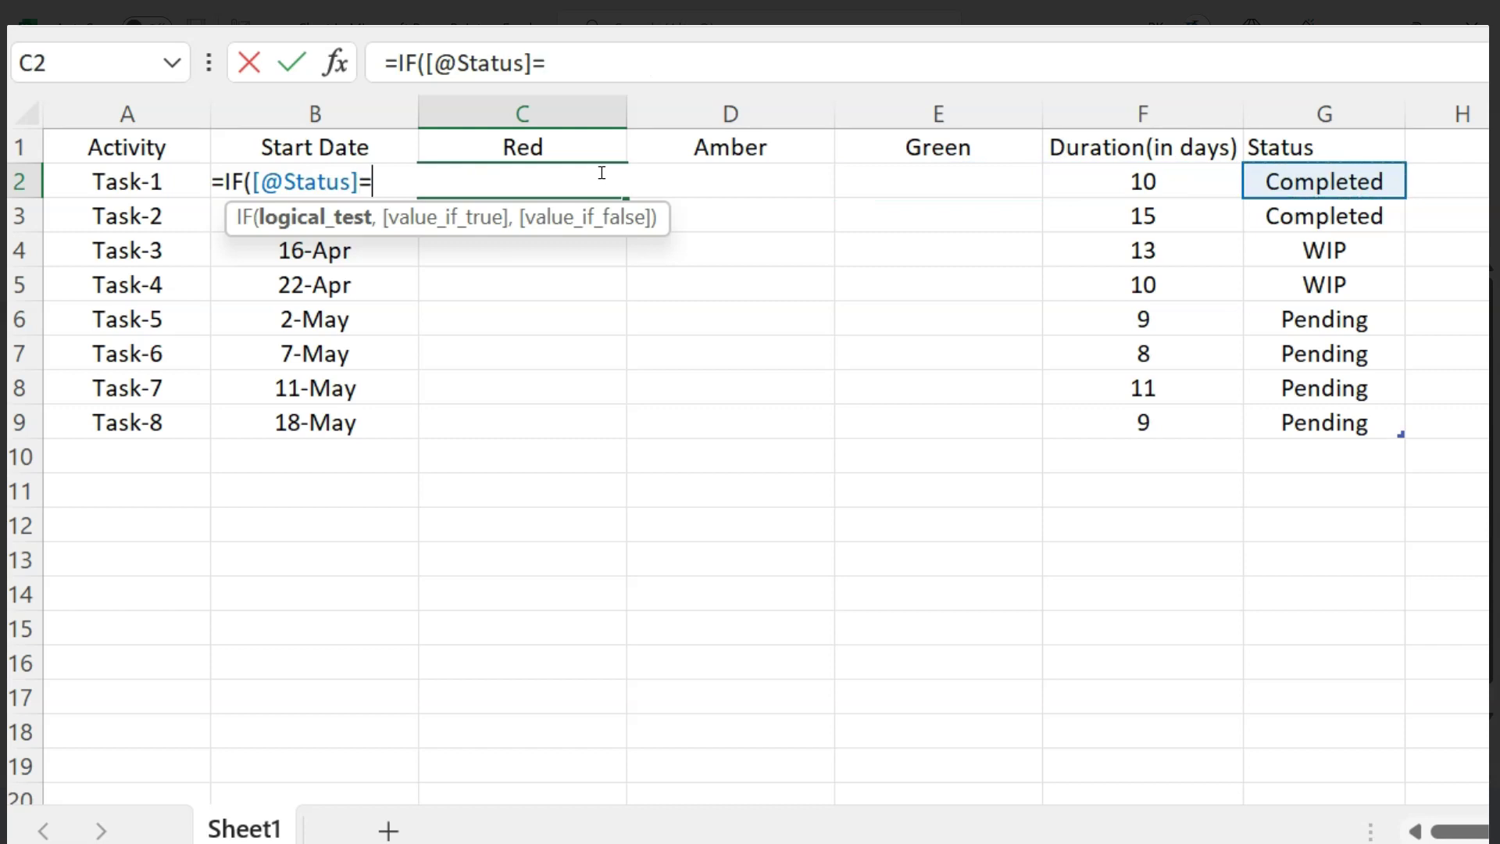
text("Pending")
click(724, 61)
text(,)
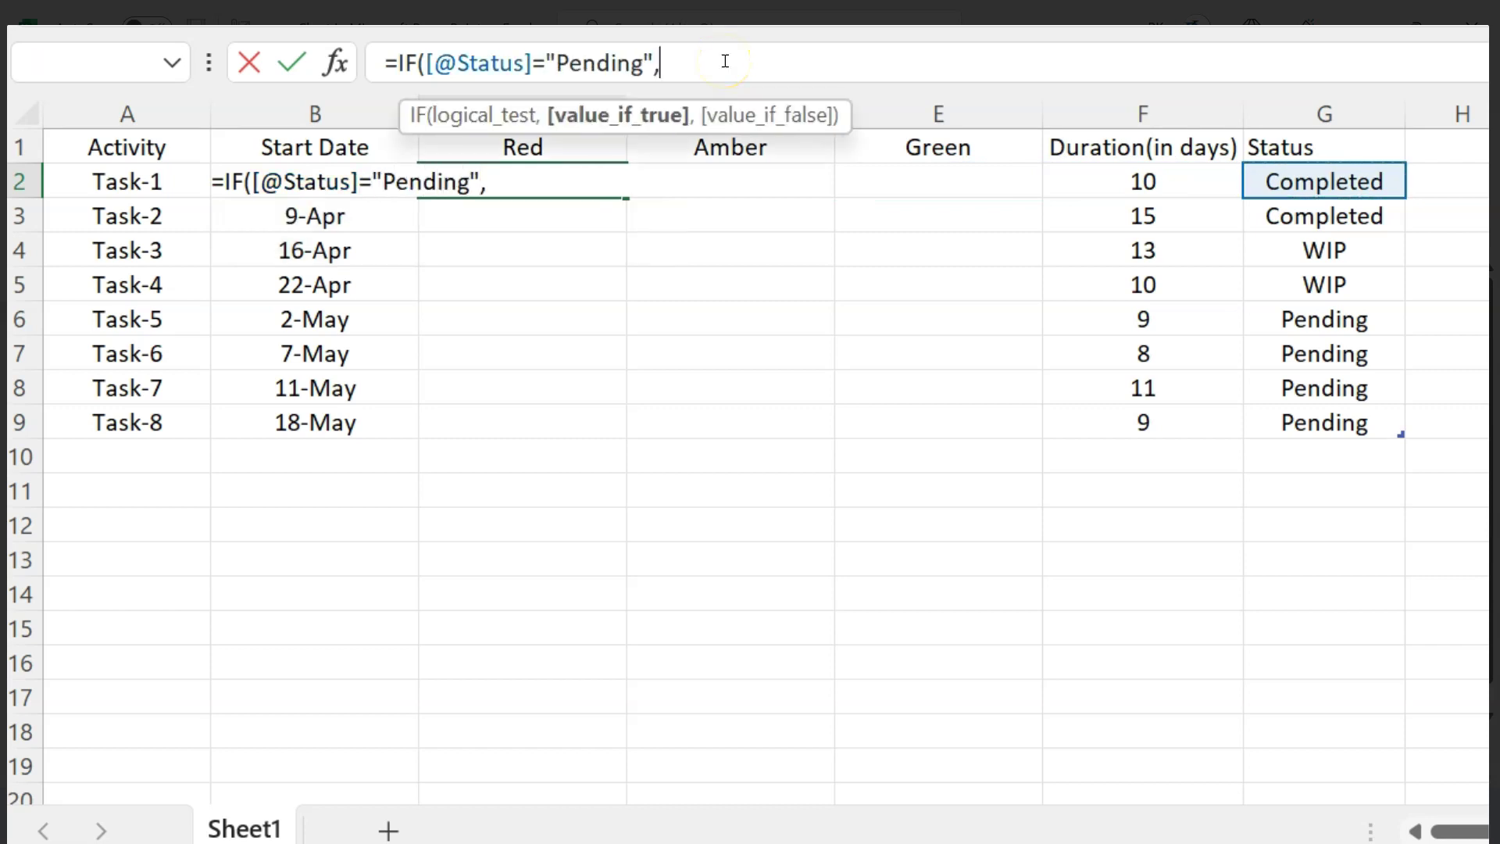
click(1146, 187)
text(,n)
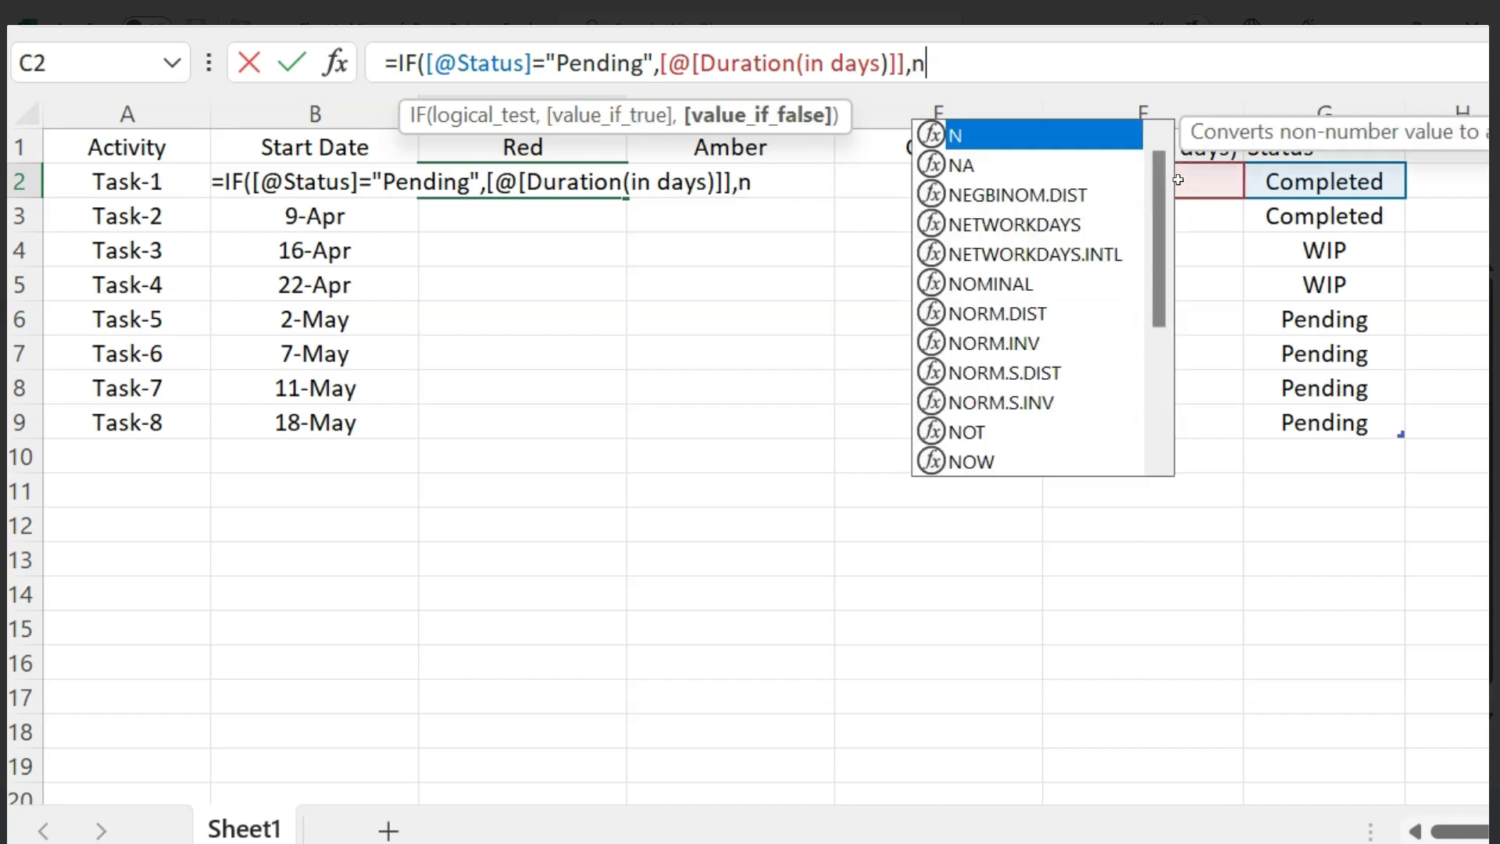
text(a)
key(Tab)
text())
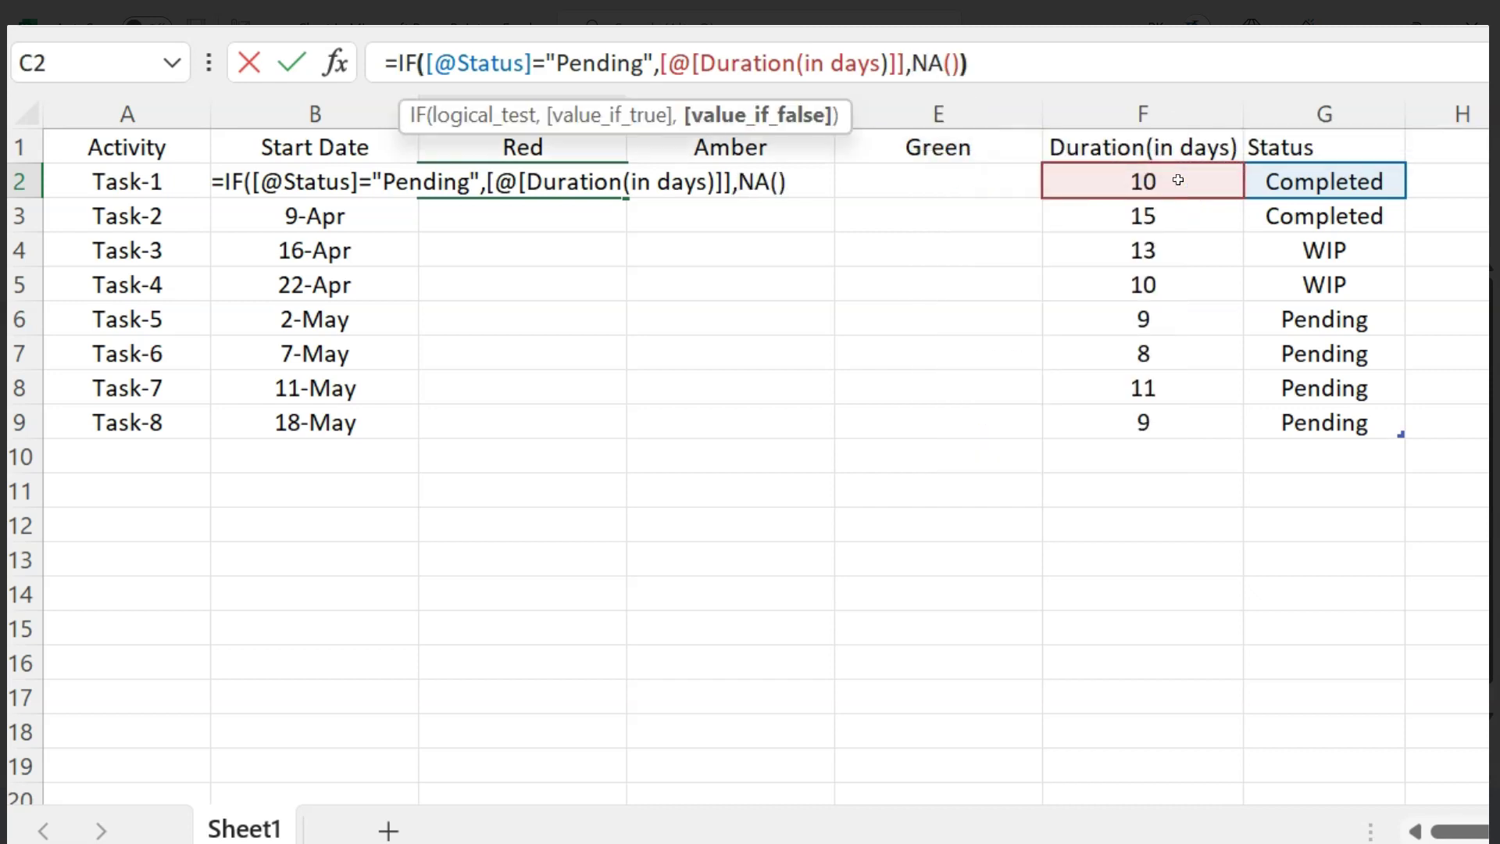
text())
key(Return)
Apply the General number format to the Red column's values in C2:C9
key(Up)
key(Right)
key(Left)
key(ctrl+shift+Down)
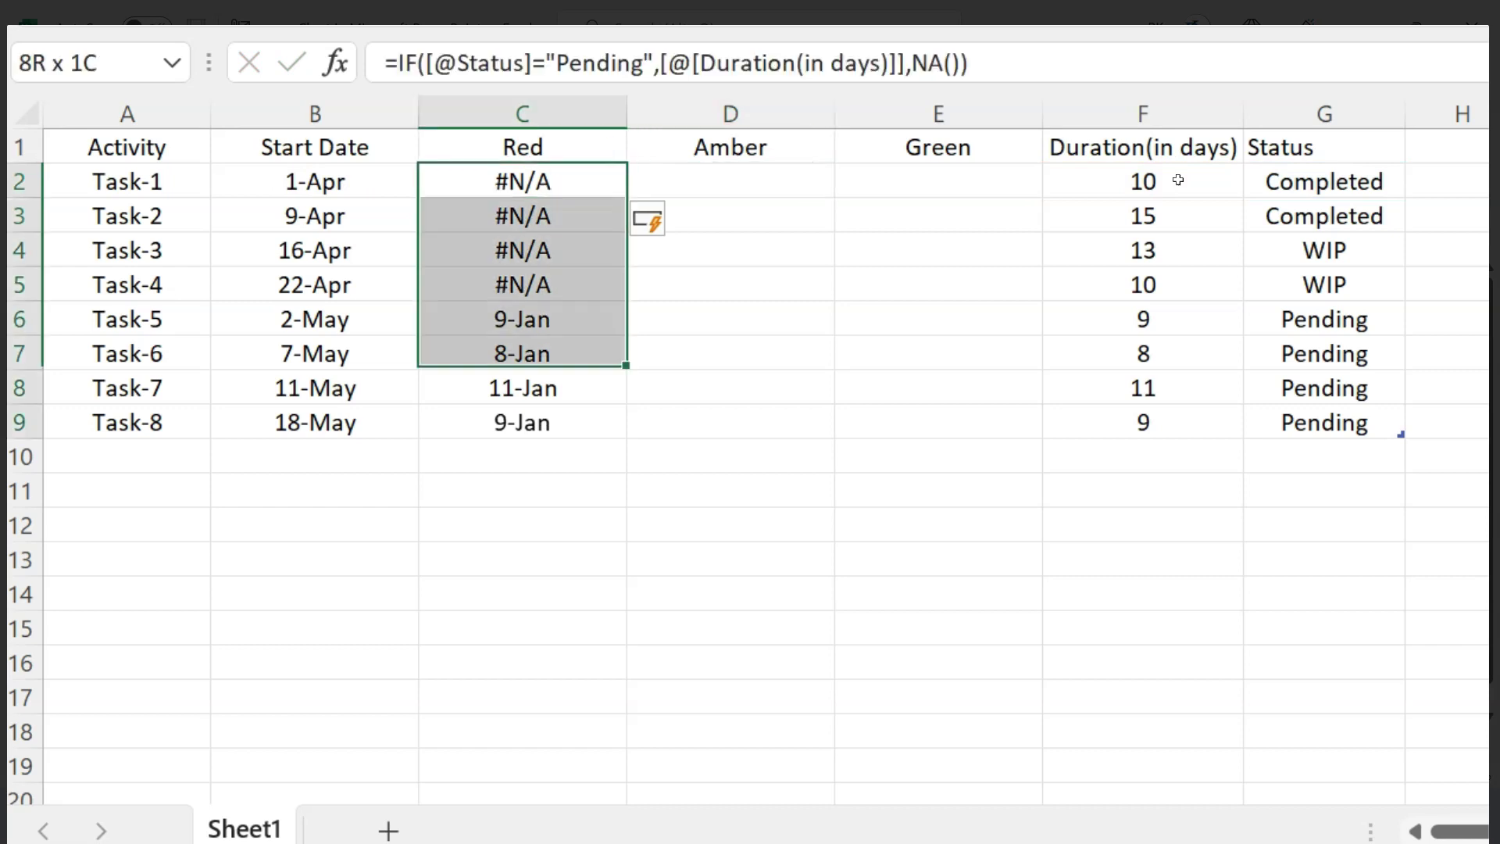
key(ctrl+shift+asciitilde)
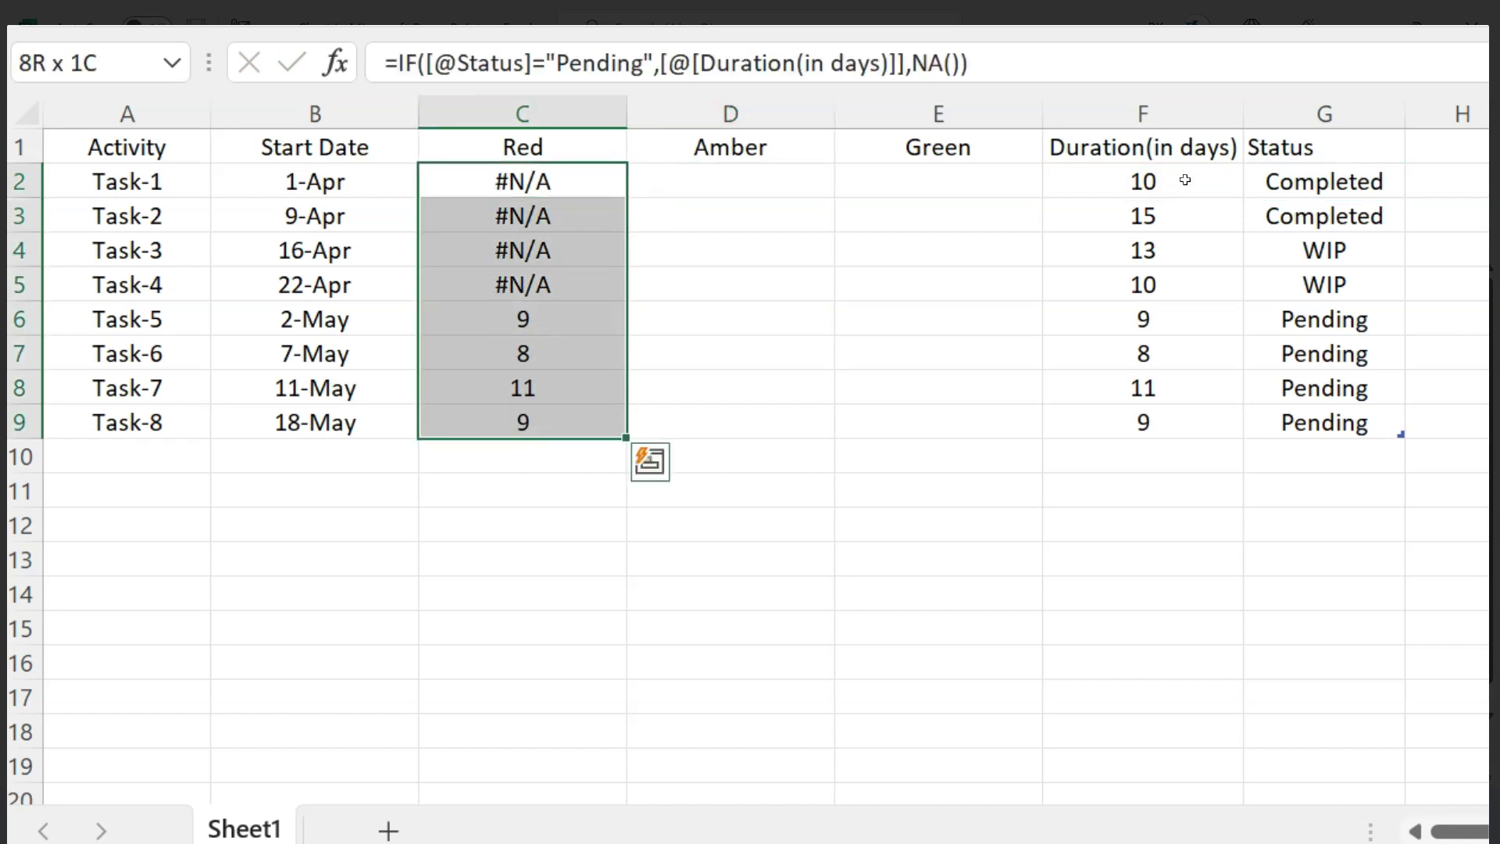
Copy the Red column's formula into D2 of the Amber column and change its status test to "WIP"
key(Right)
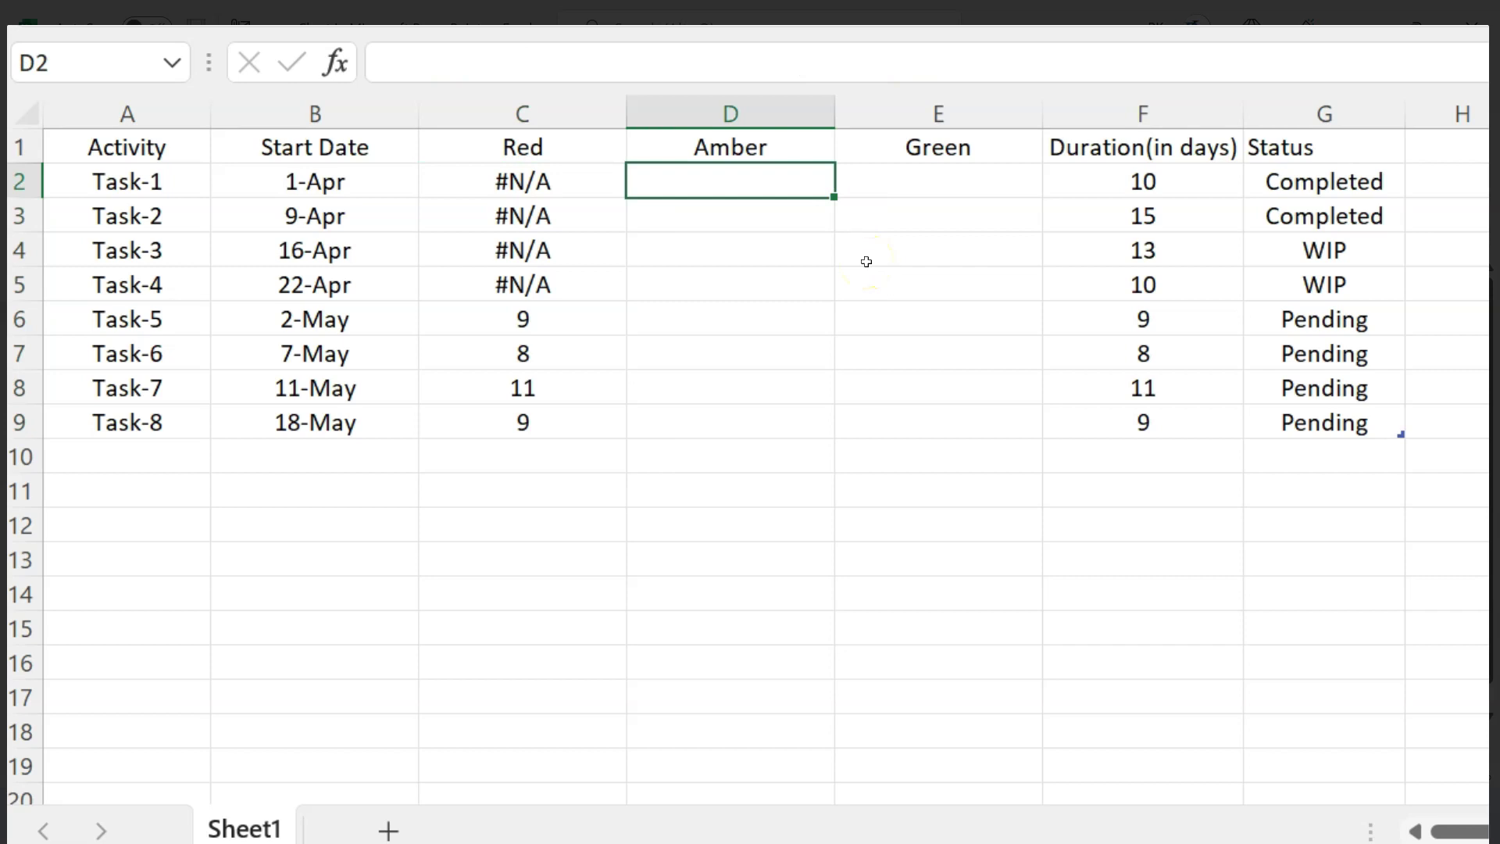
key(Left)
key(ctrl+c)
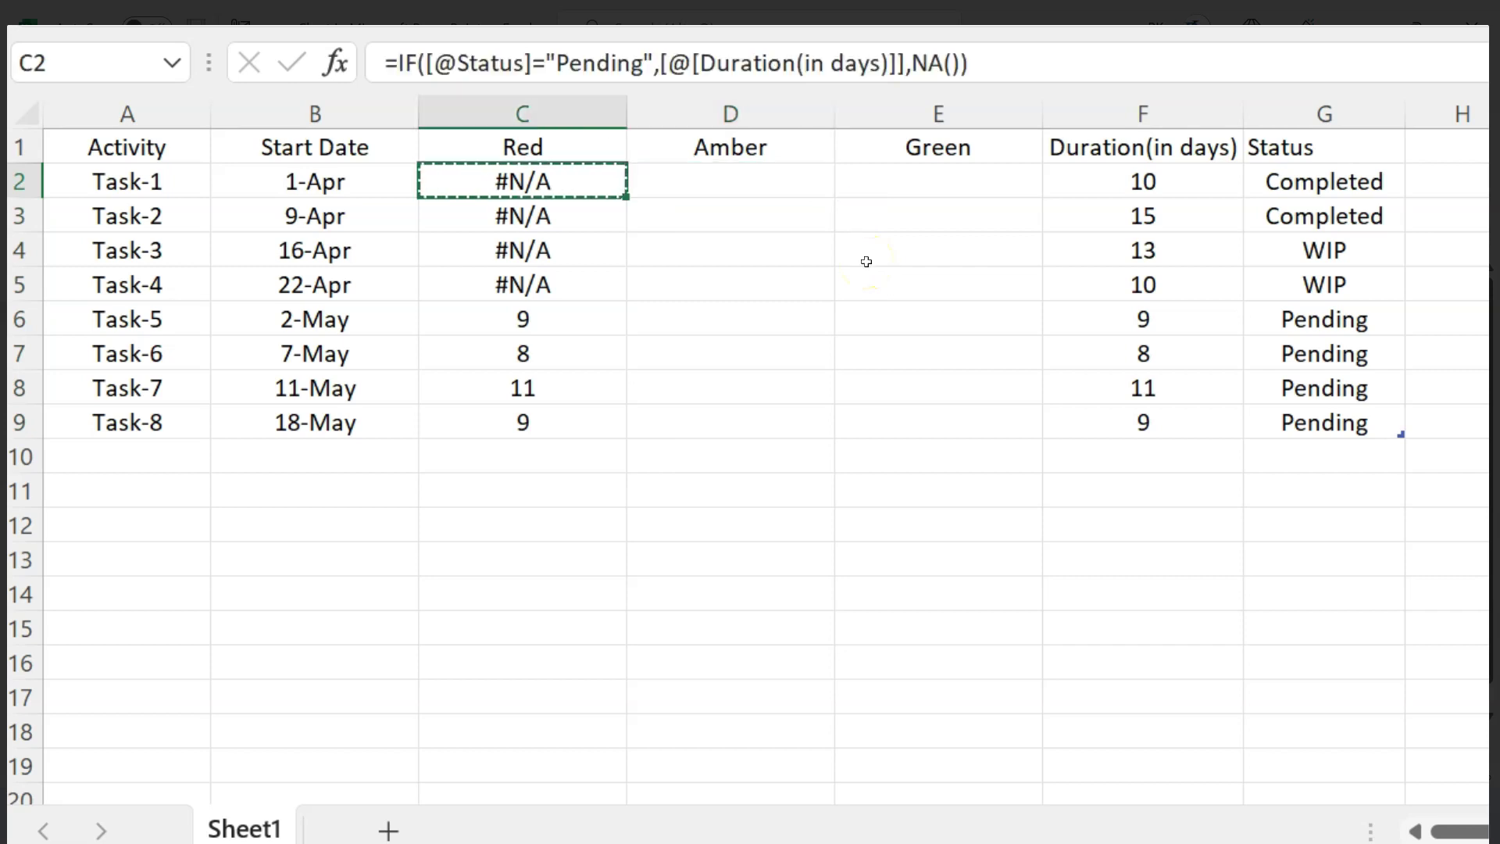
key(Right)
key(ctrl+v)
key(Escape)
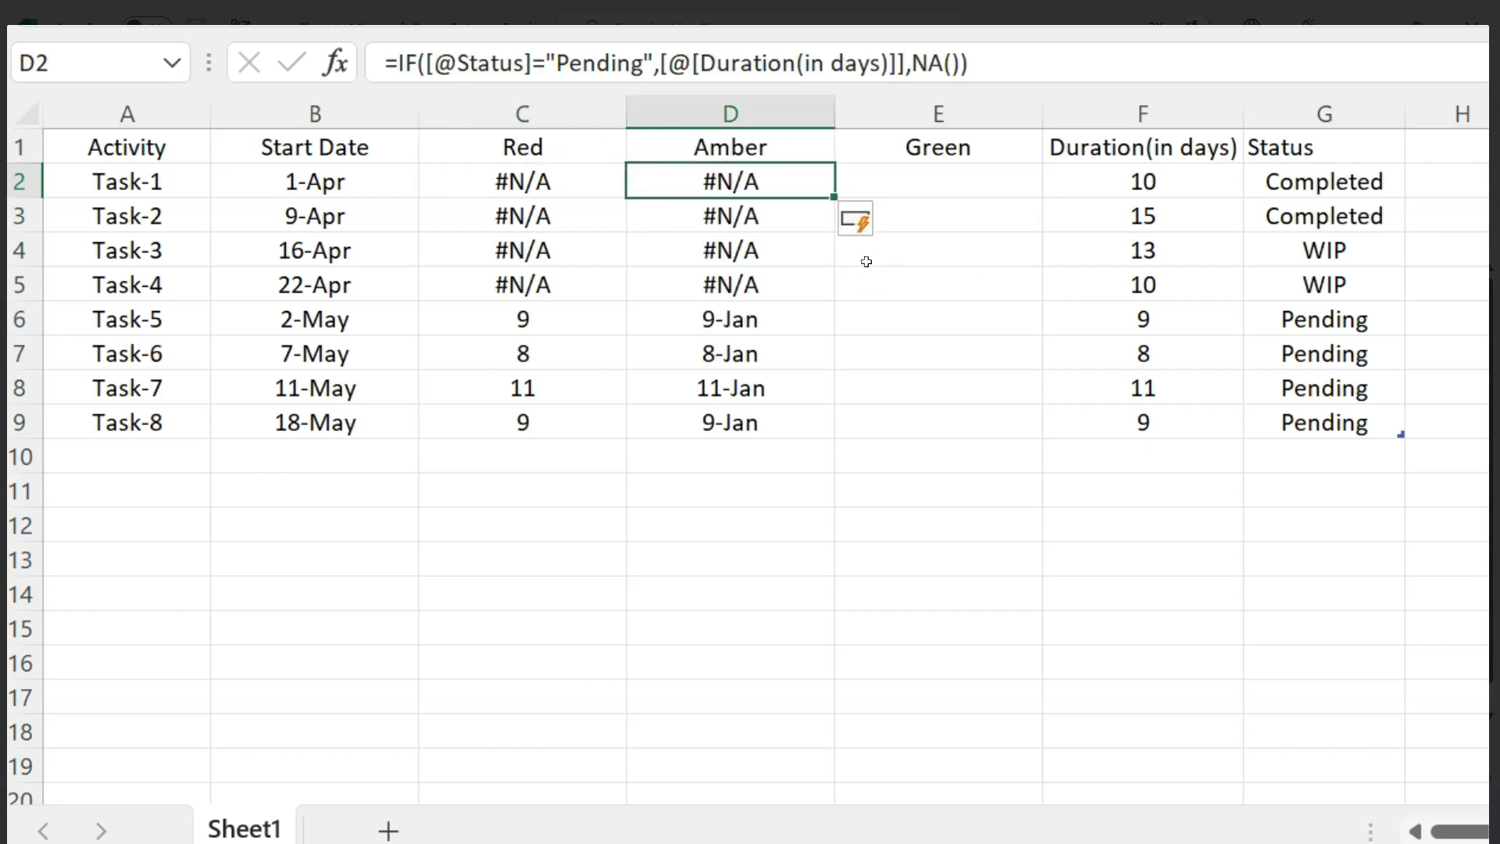
click(890, 62)
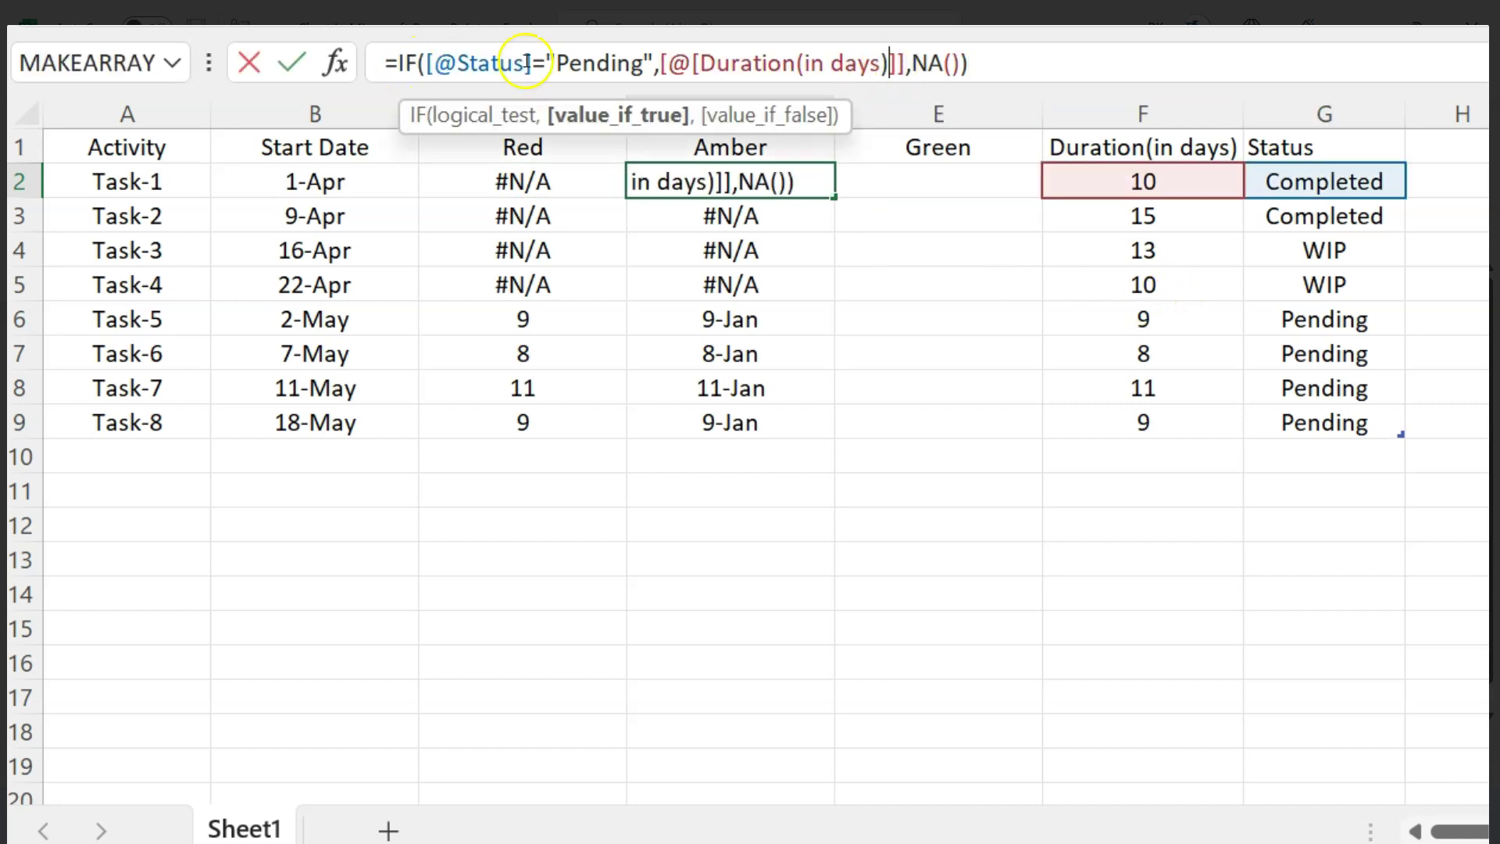
drag(646, 61, 589, 64)
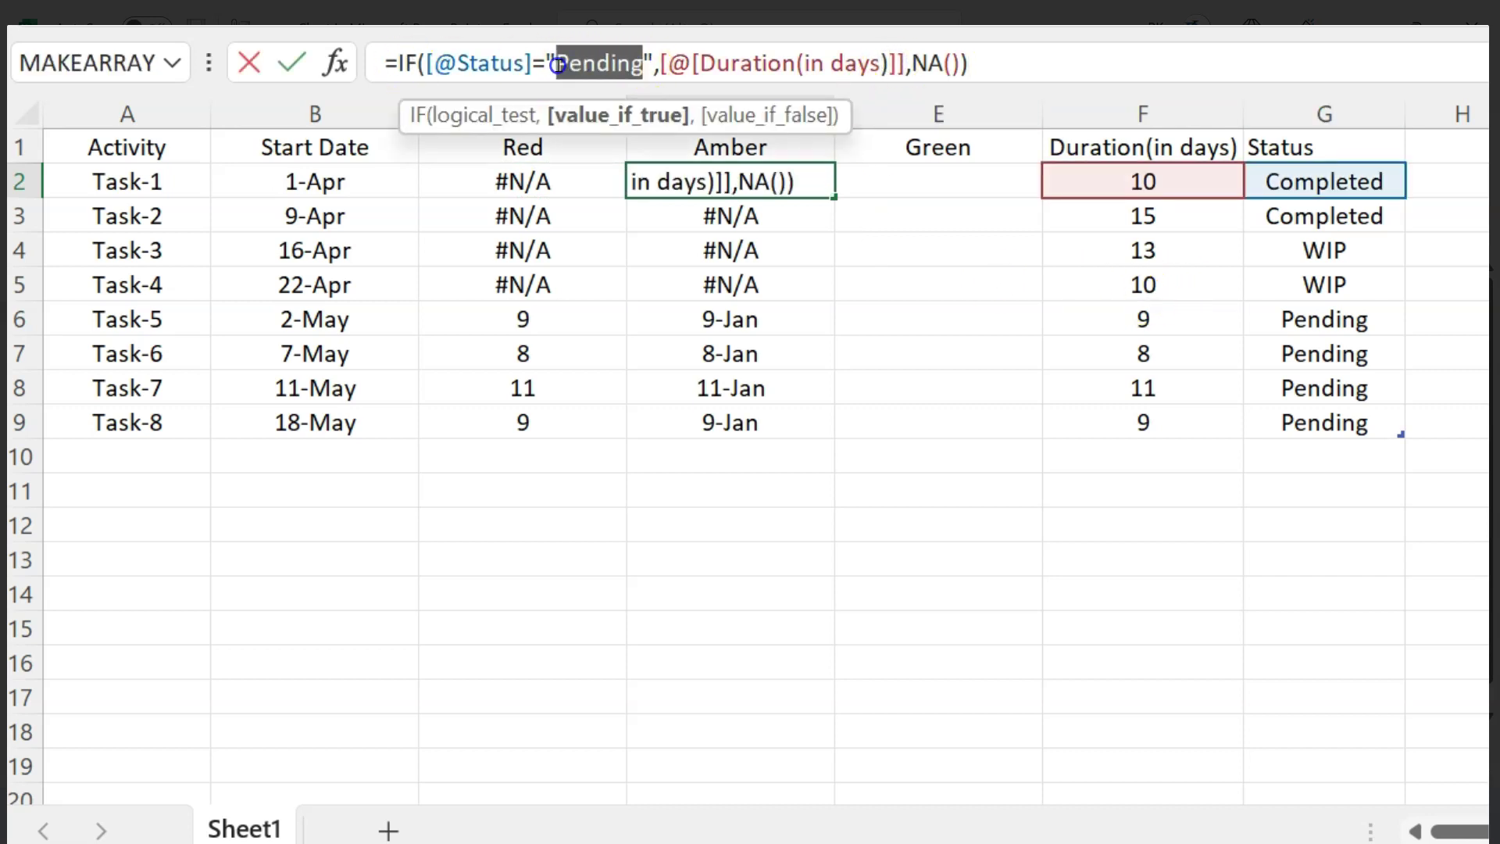
text(WIP)
key(Return)
Apply the General number format to the Amber column's values in D2:D9
key(Up)
key(ctrl+shift+Down)
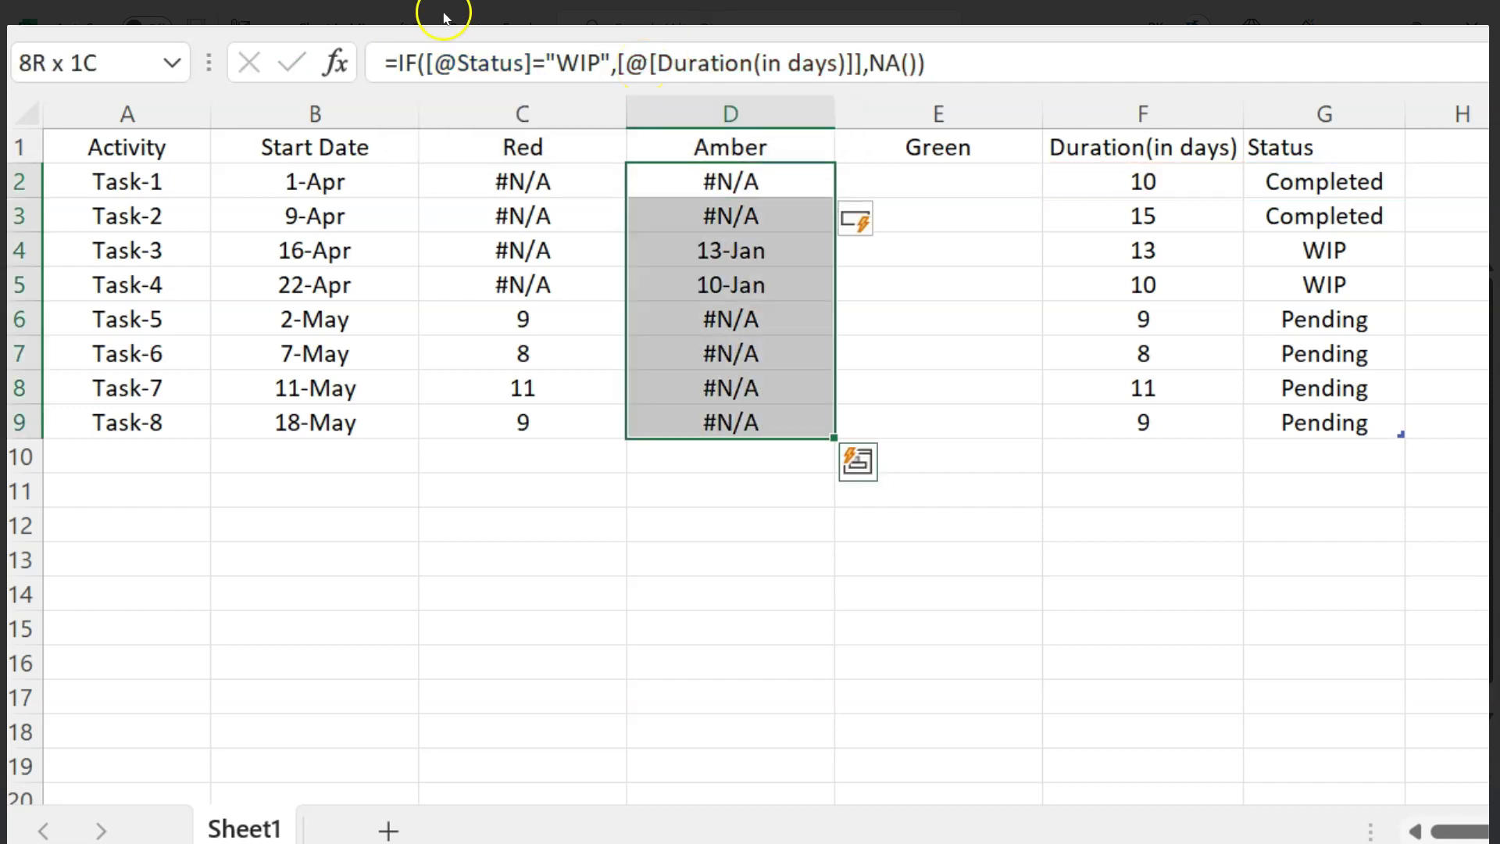
key(ctrl+shift+1)
key(ctrl+shift+grave)
Copy the Amber formulas into the Green column with the status test changed to "Completed", and switch back to PowerPoint
key(ctrl+c)
key(Right)
key(ctrl+v)
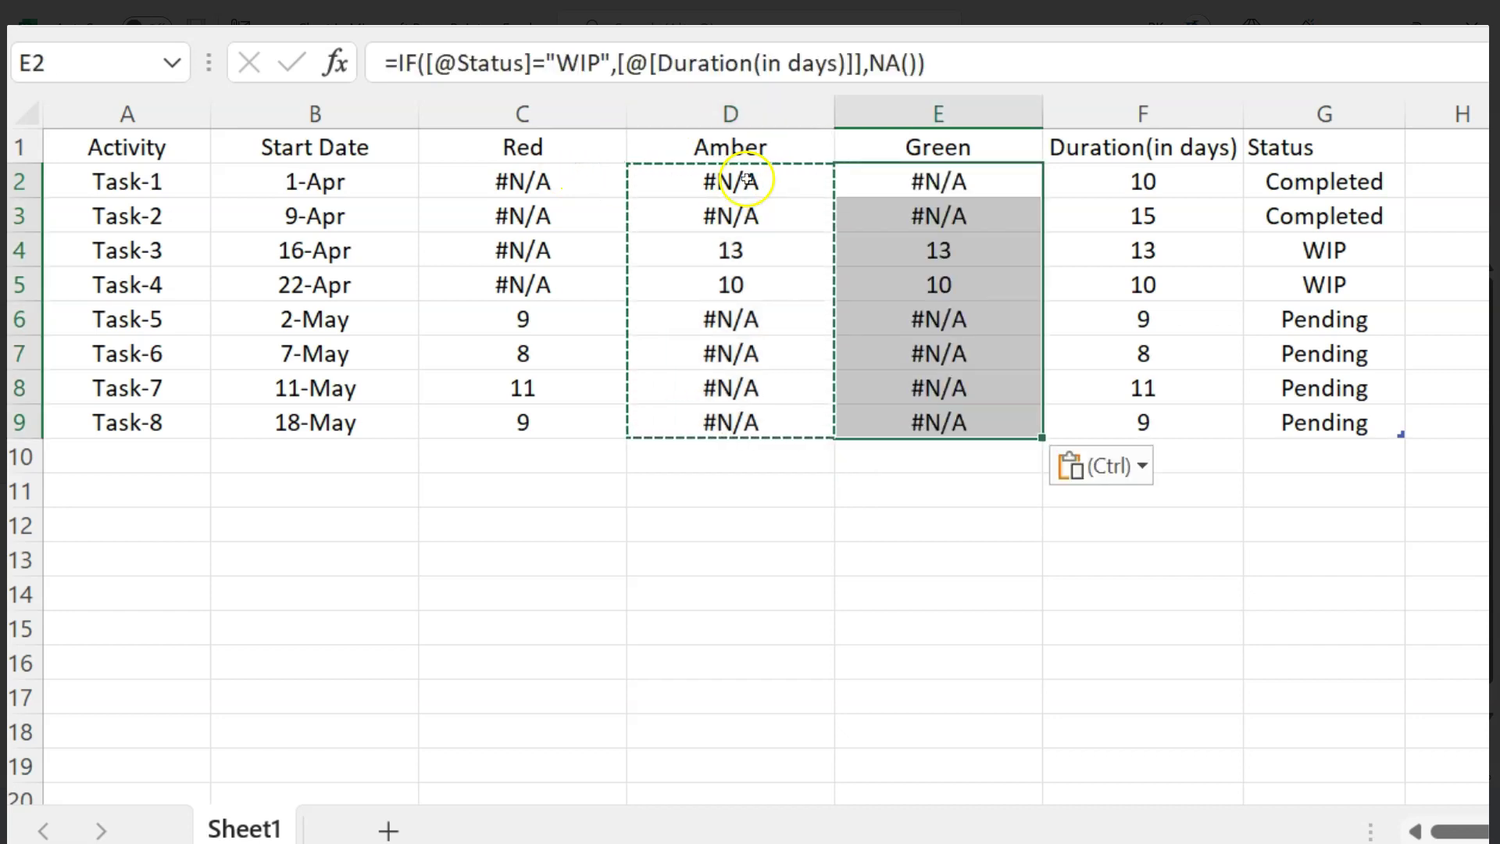
key(Escape)
click(596, 53)
key(BackSpace)
key(BackSpace)
key(BackSpace)
text(Completed)
key(ctrl+Return)
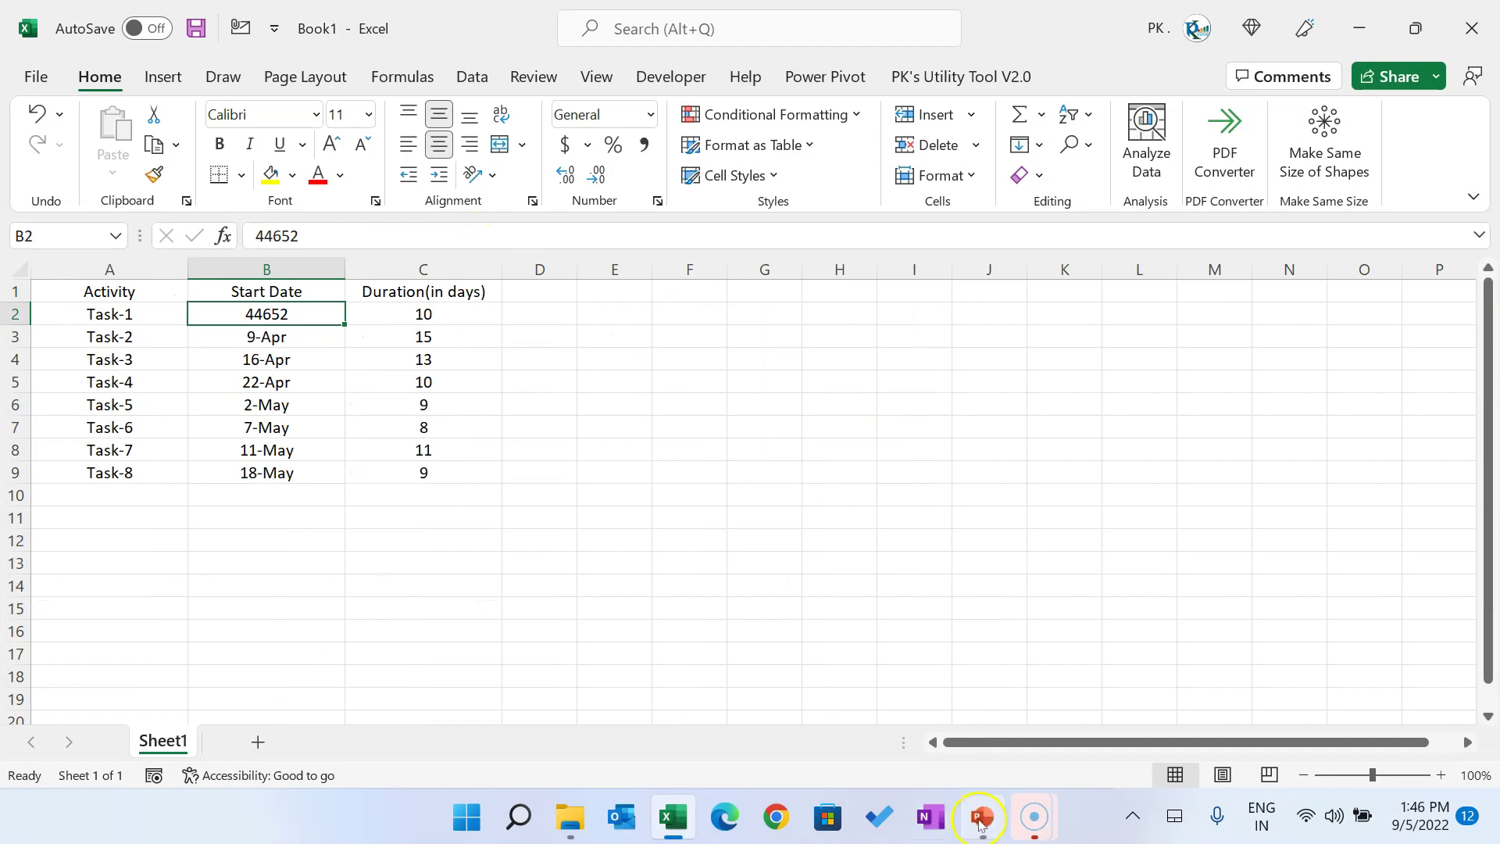
click(980, 823)
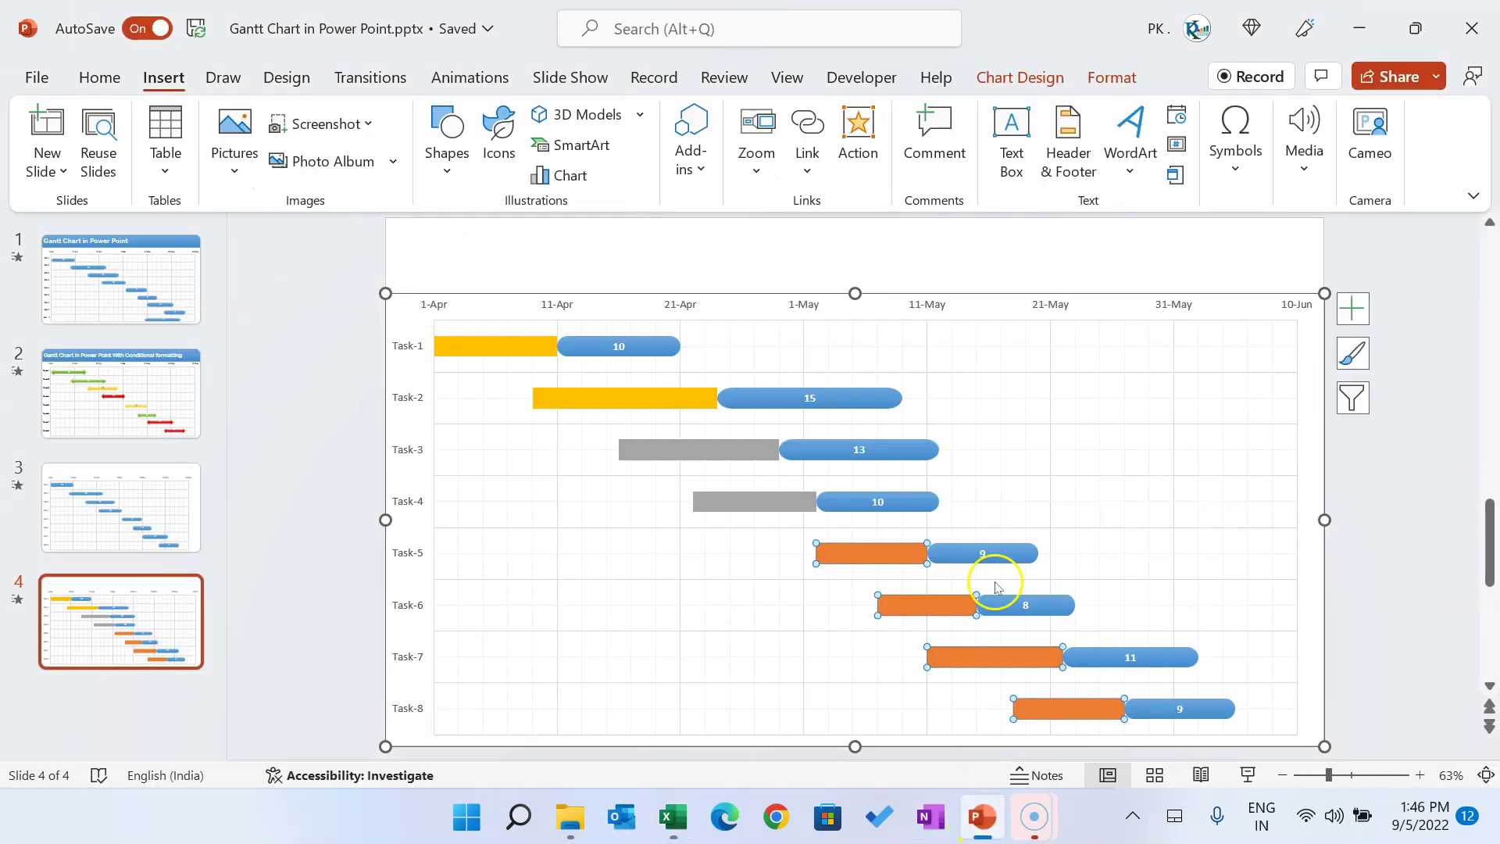
Shrink the slide 4 chart's data range to end at the Green column, excluding Duration(in days) and Status, and close the data sheet
click(1396, 466)
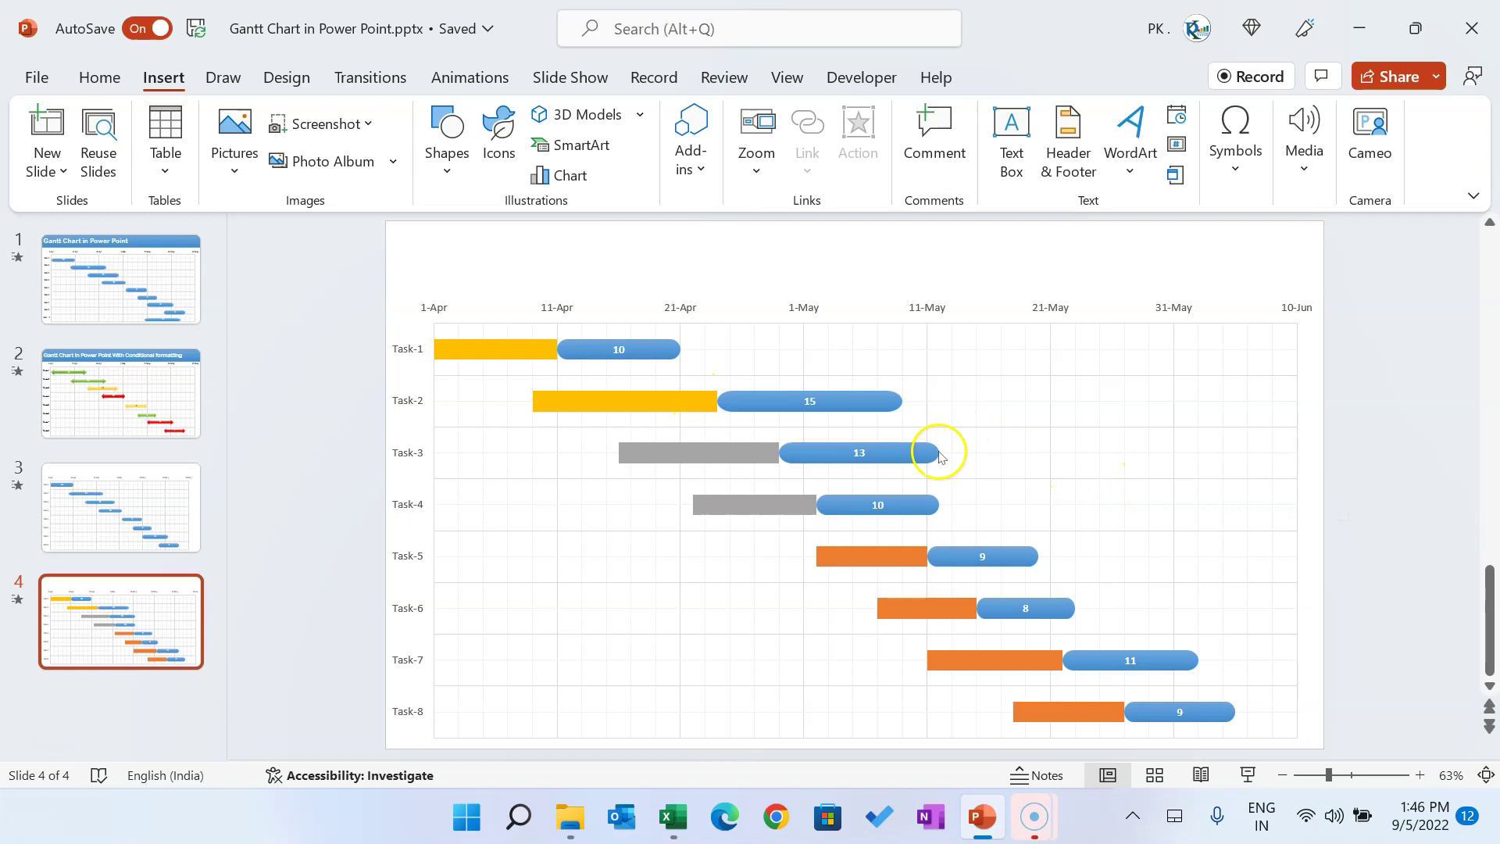
right_click(694, 402)
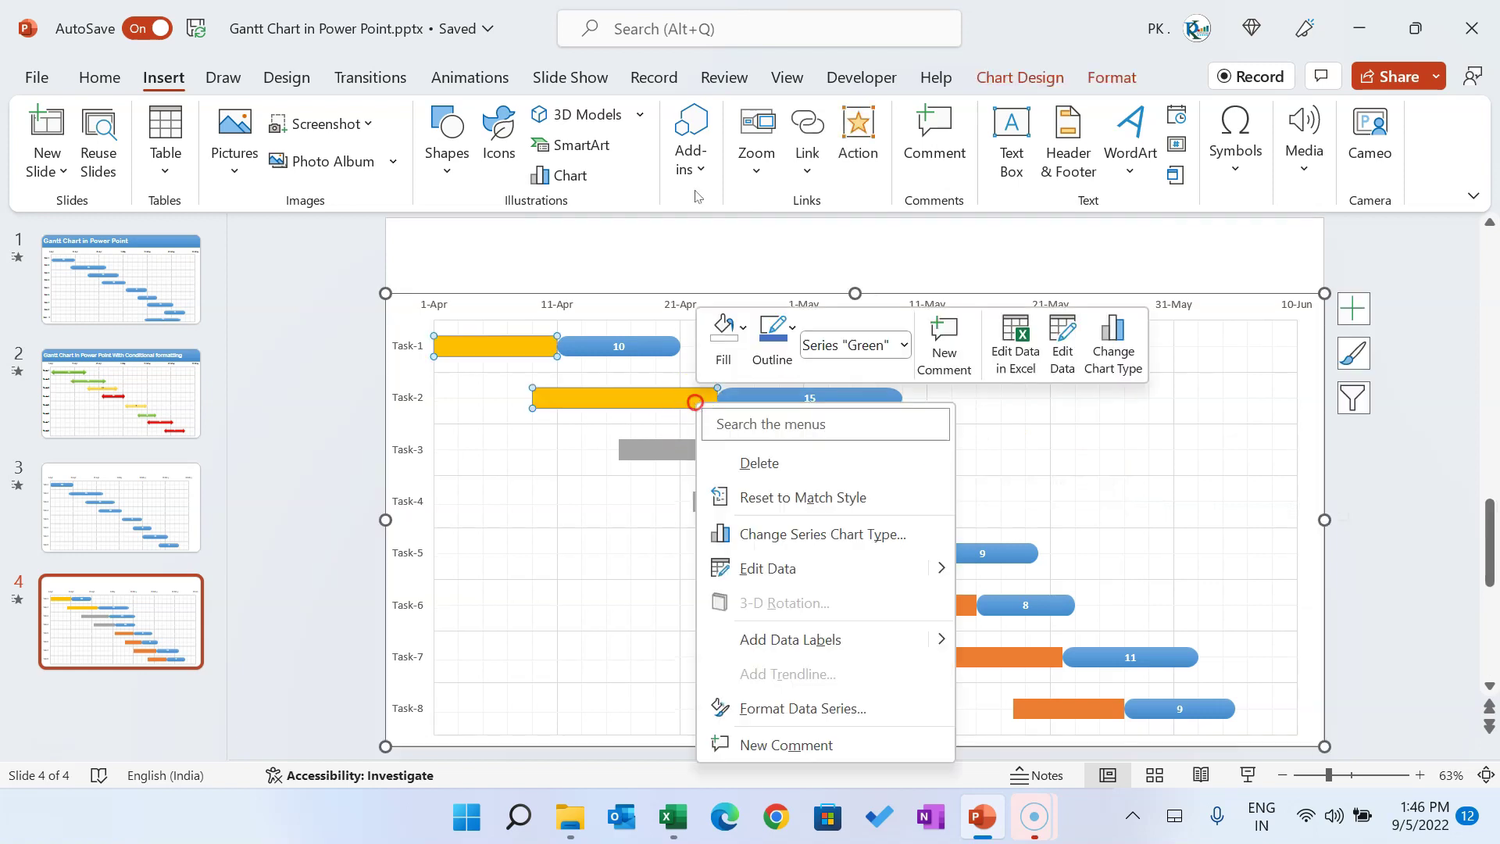
click(805, 577)
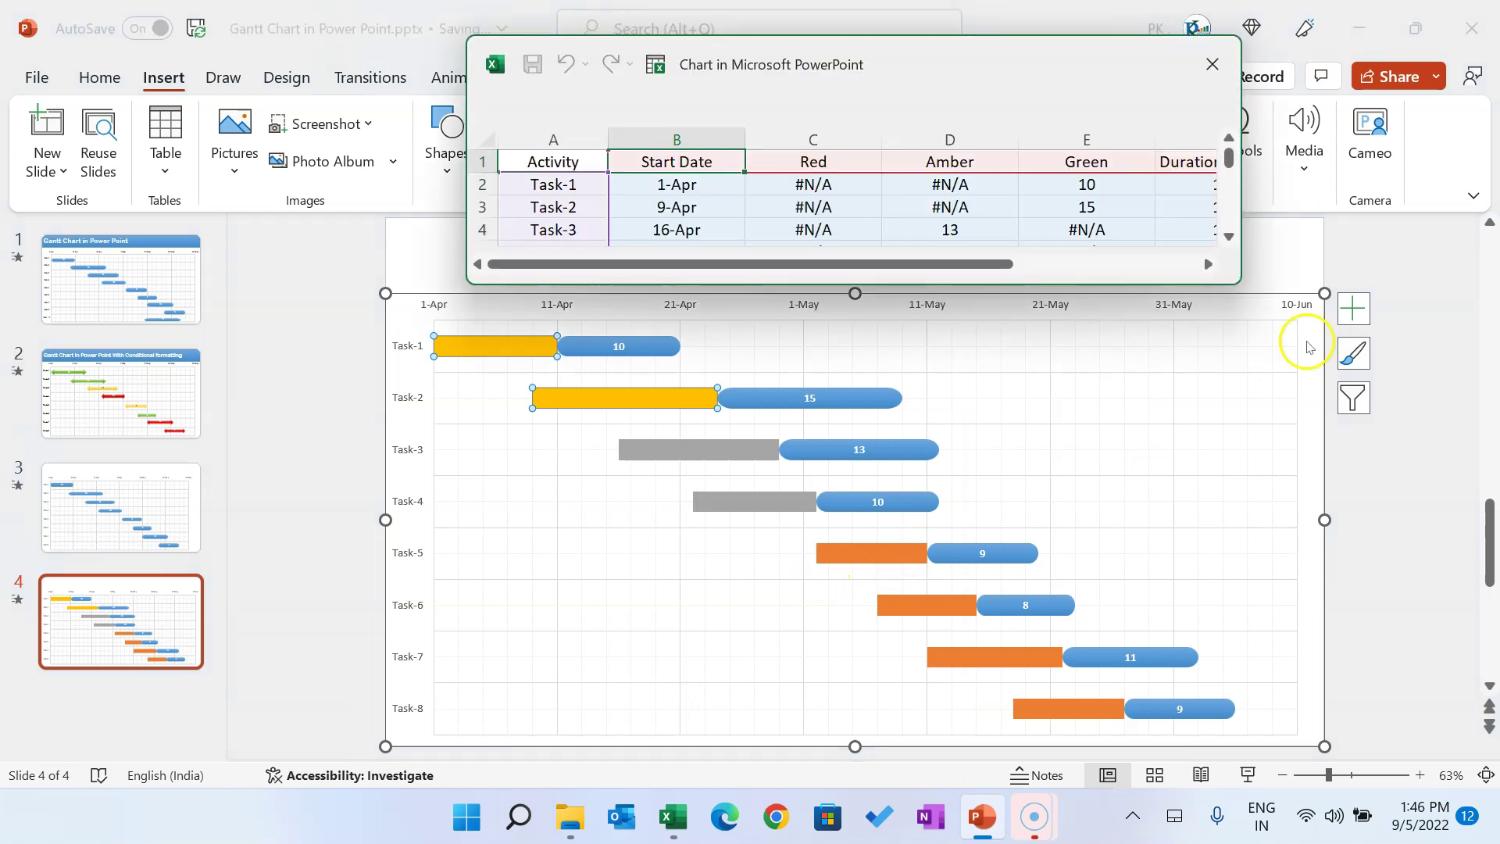
drag(756, 54, 489, 47)
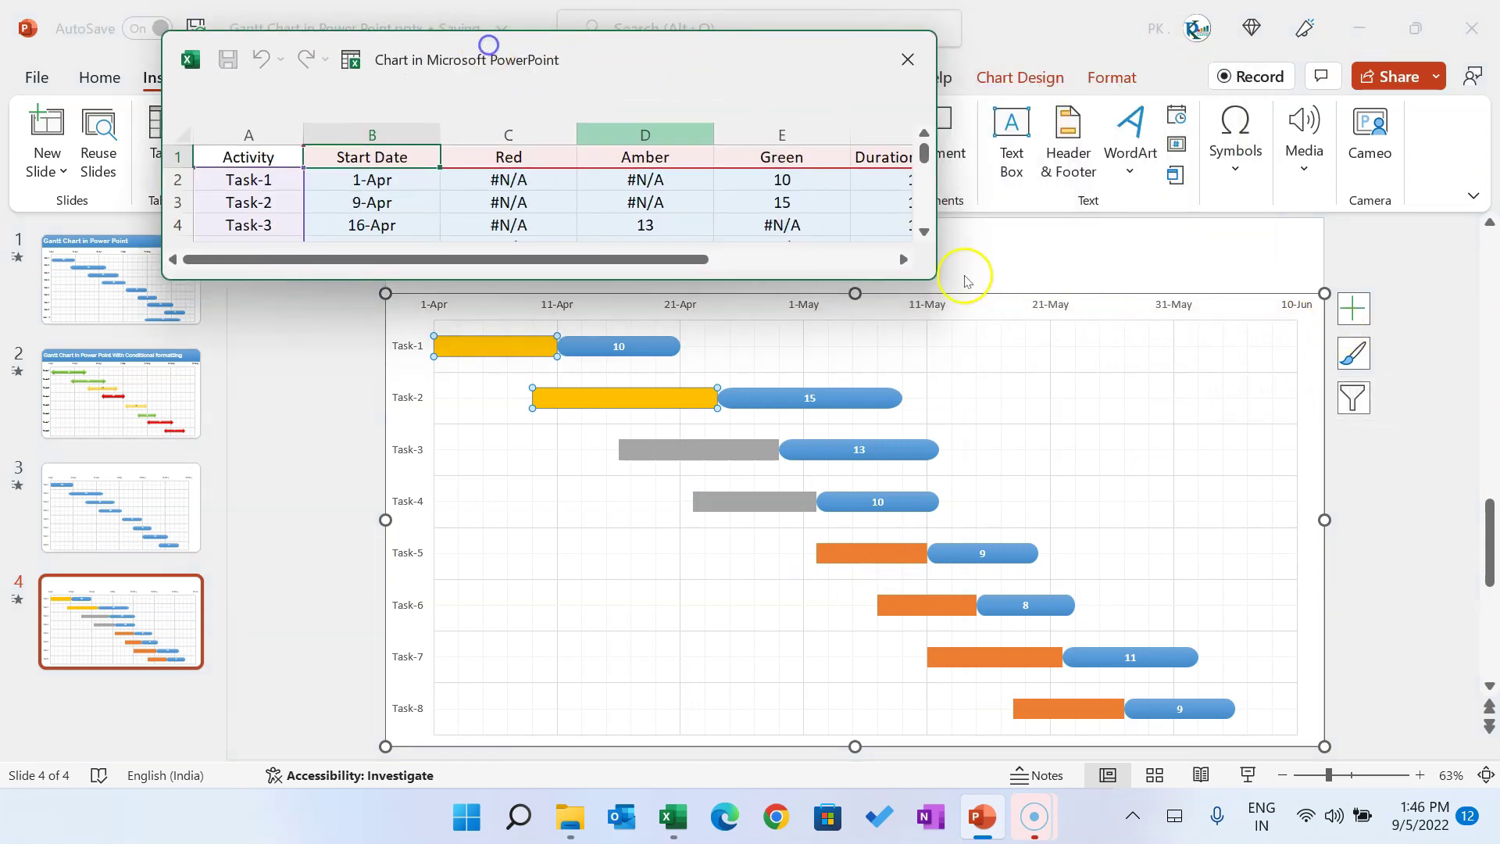
drag(935, 278, 1202, 452)
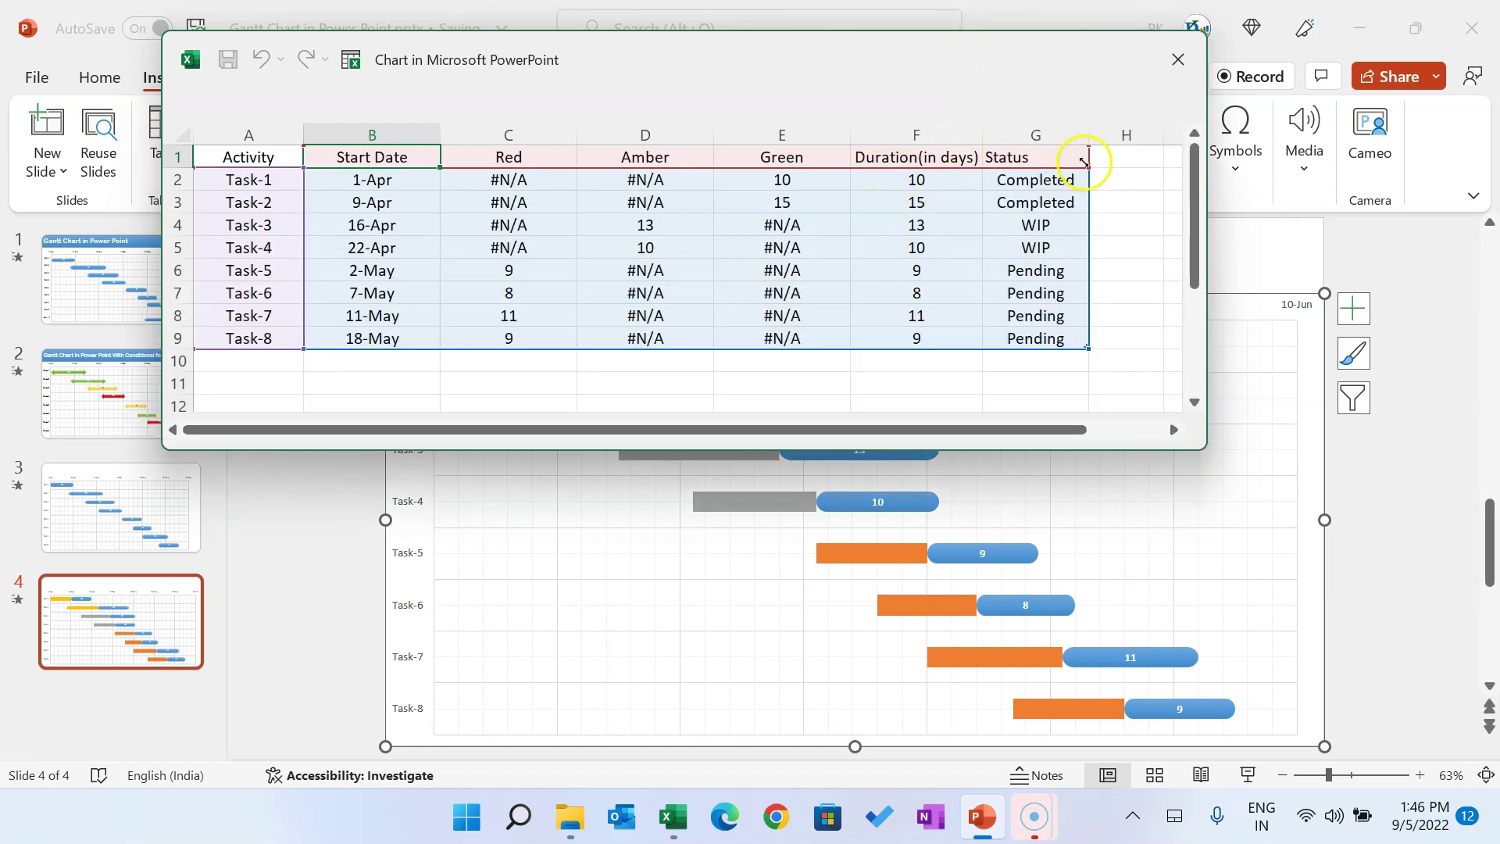
drag(1084, 161, 856, 348)
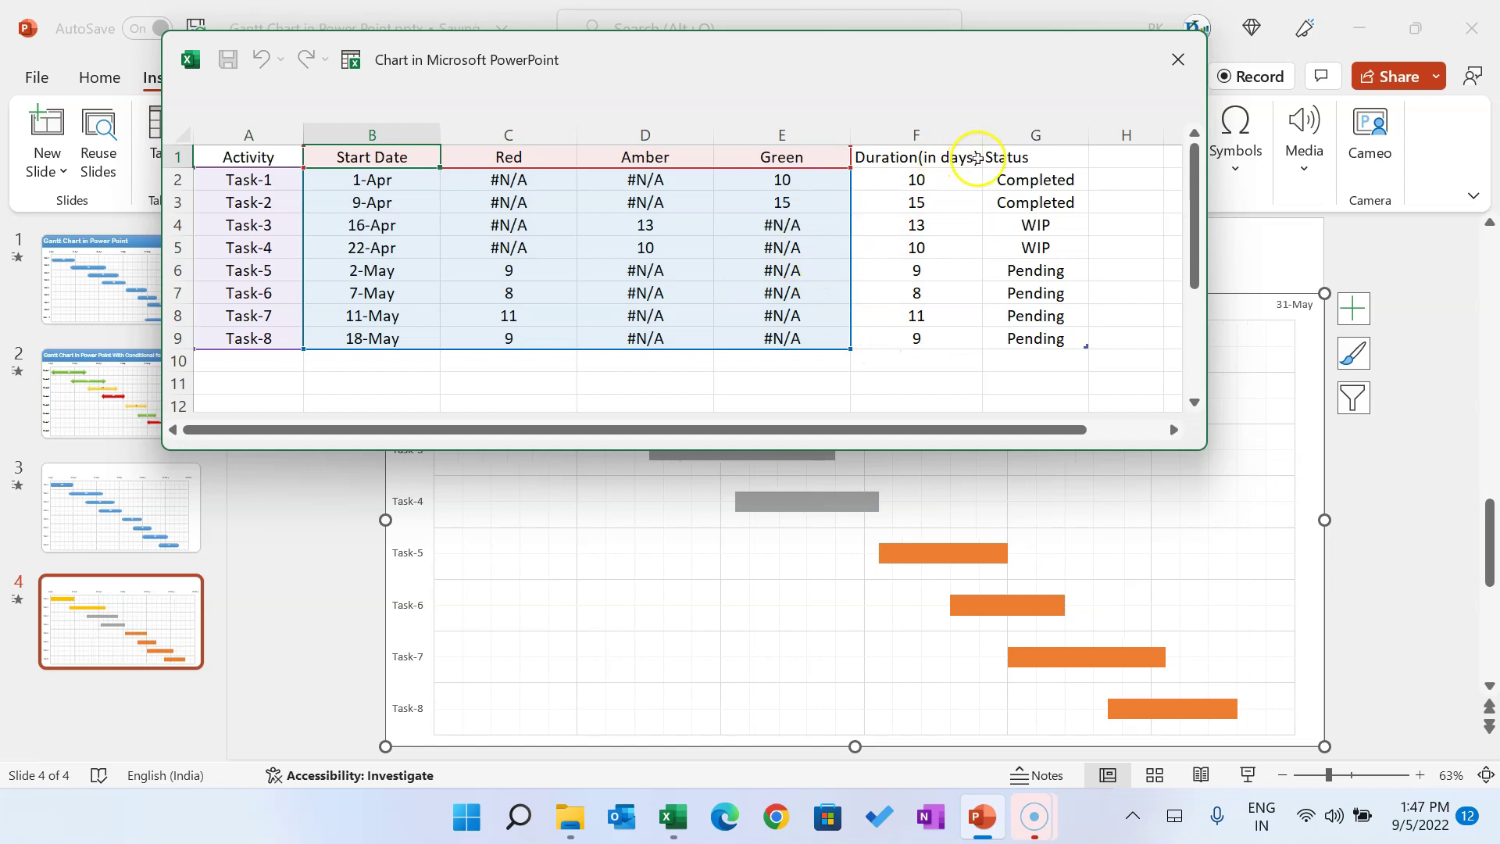
click(1178, 60)
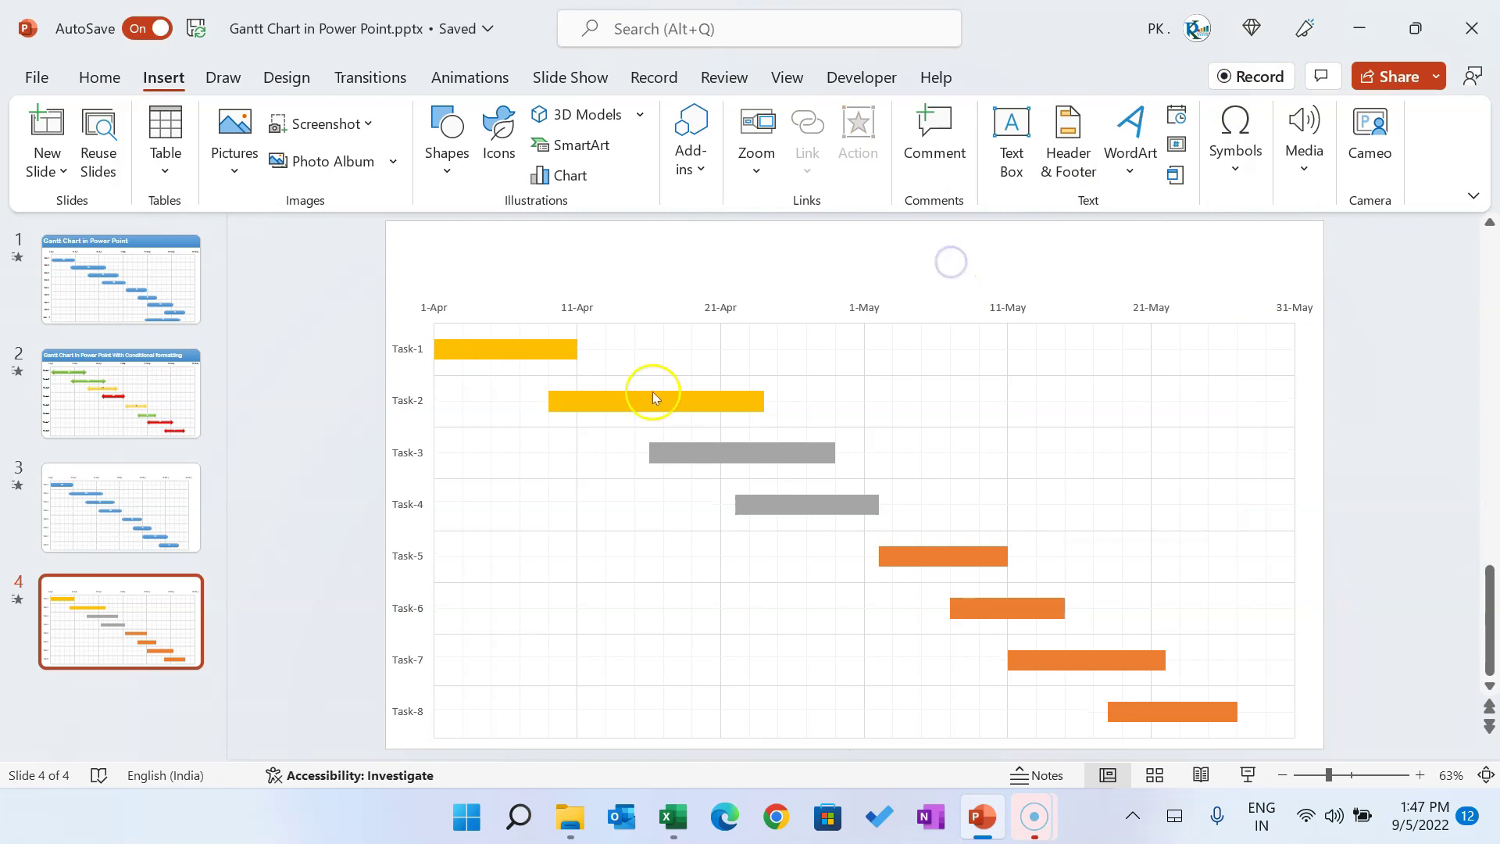
Add a legend to the Gantt chart and check the Red, Amber and Green bar series against it
click(763, 317)
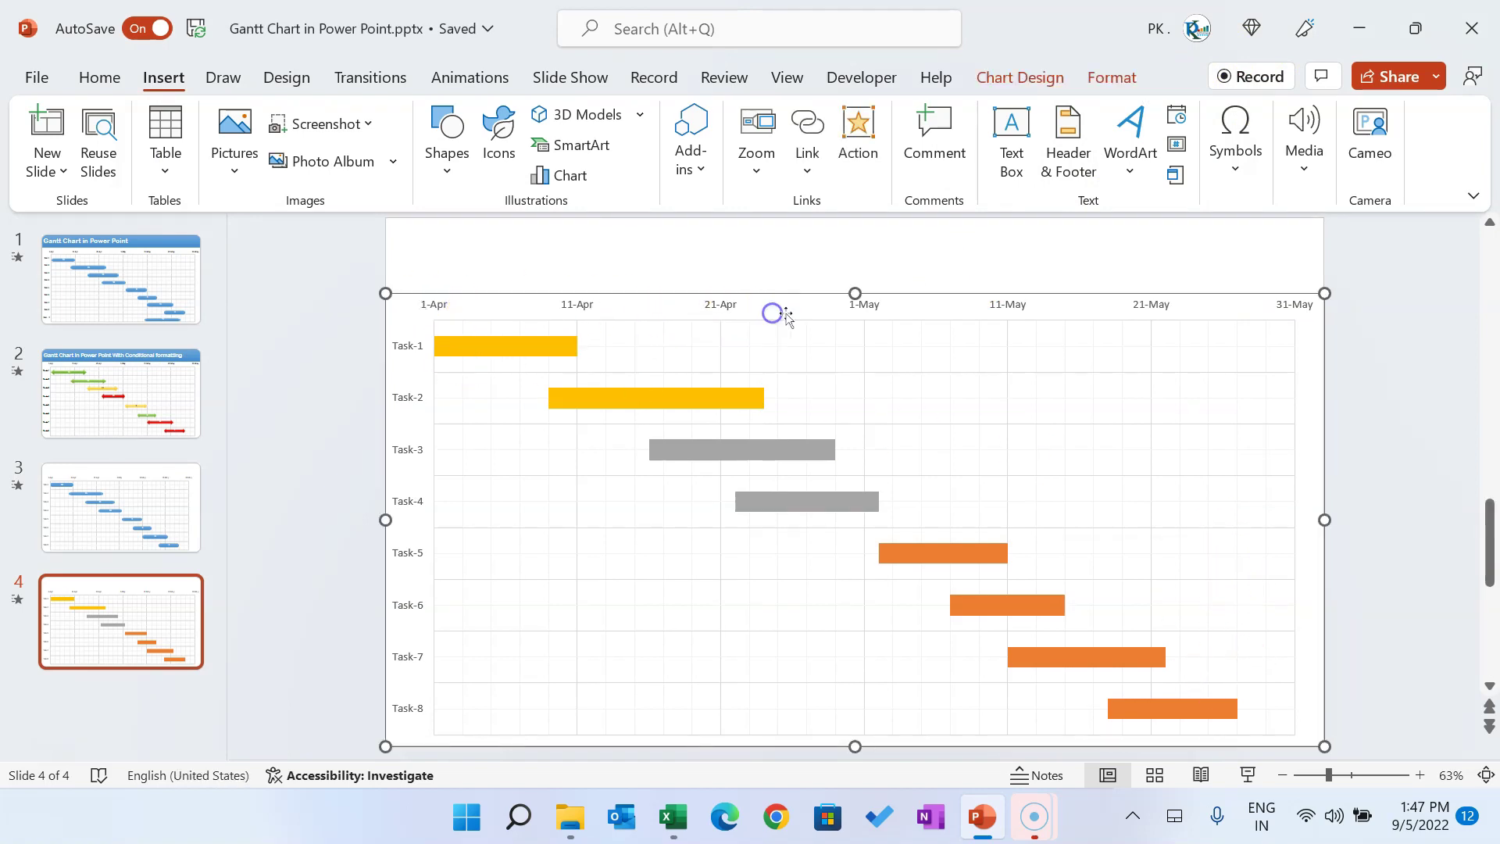
click(1354, 309)
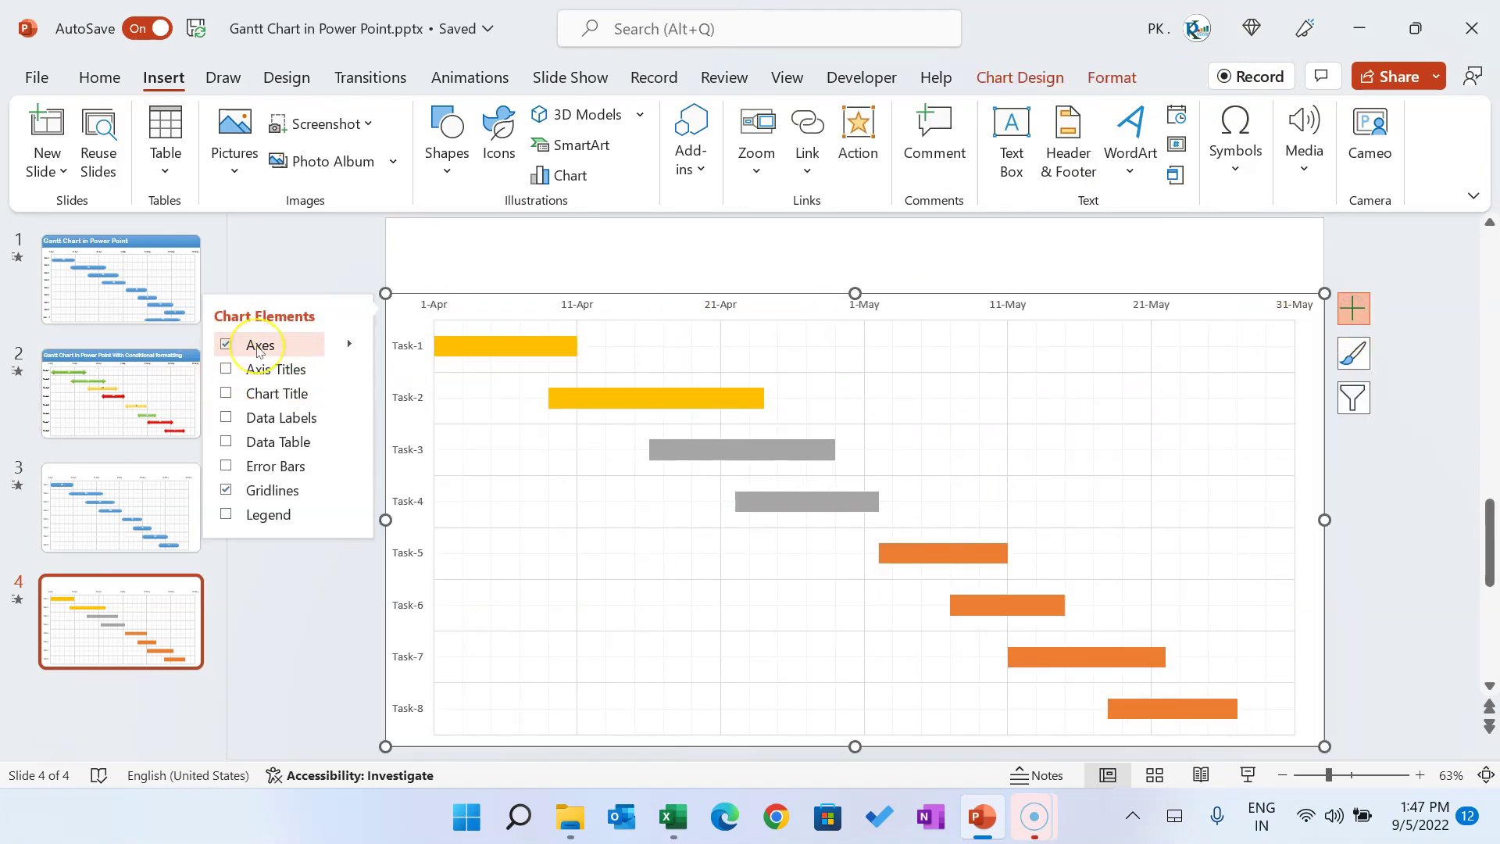
click(226, 514)
click(1375, 508)
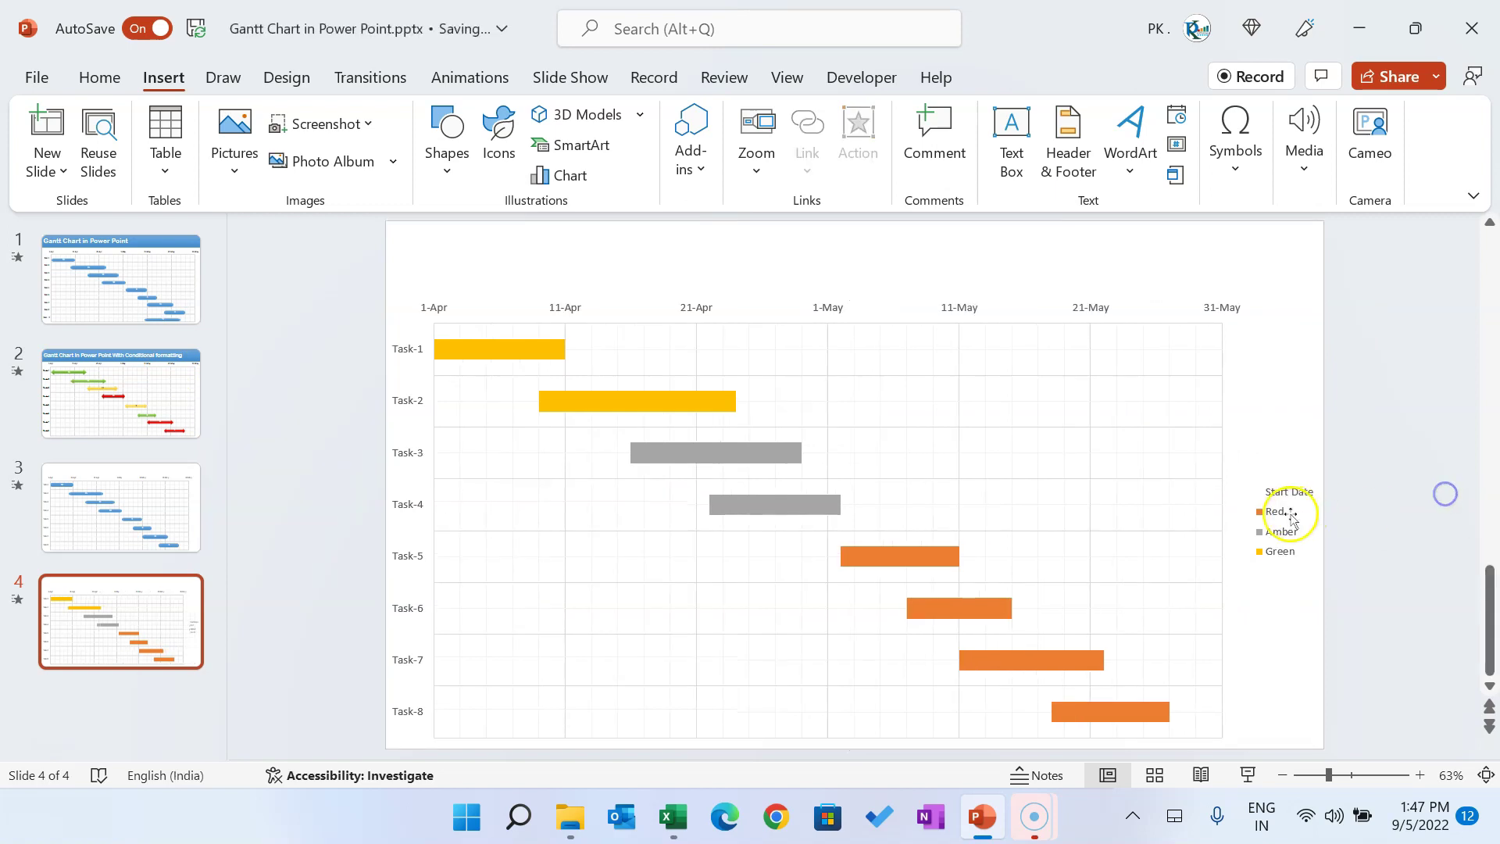
click(877, 553)
click(758, 501)
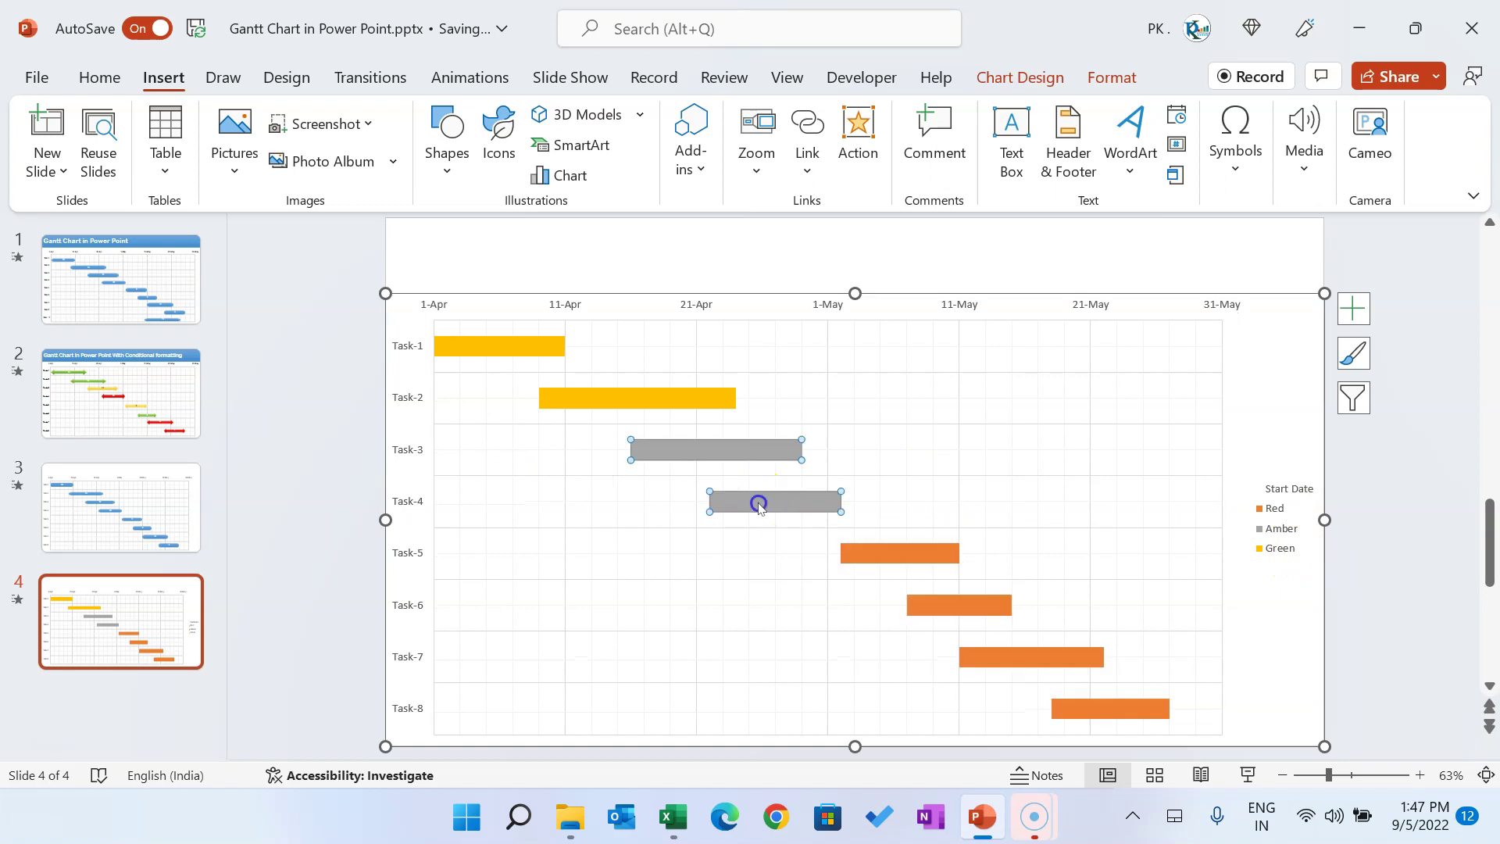
click(583, 395)
Lower the chart's top edge slightly to leave a little more room above it on the slide
click(685, 260)
click(857, 297)
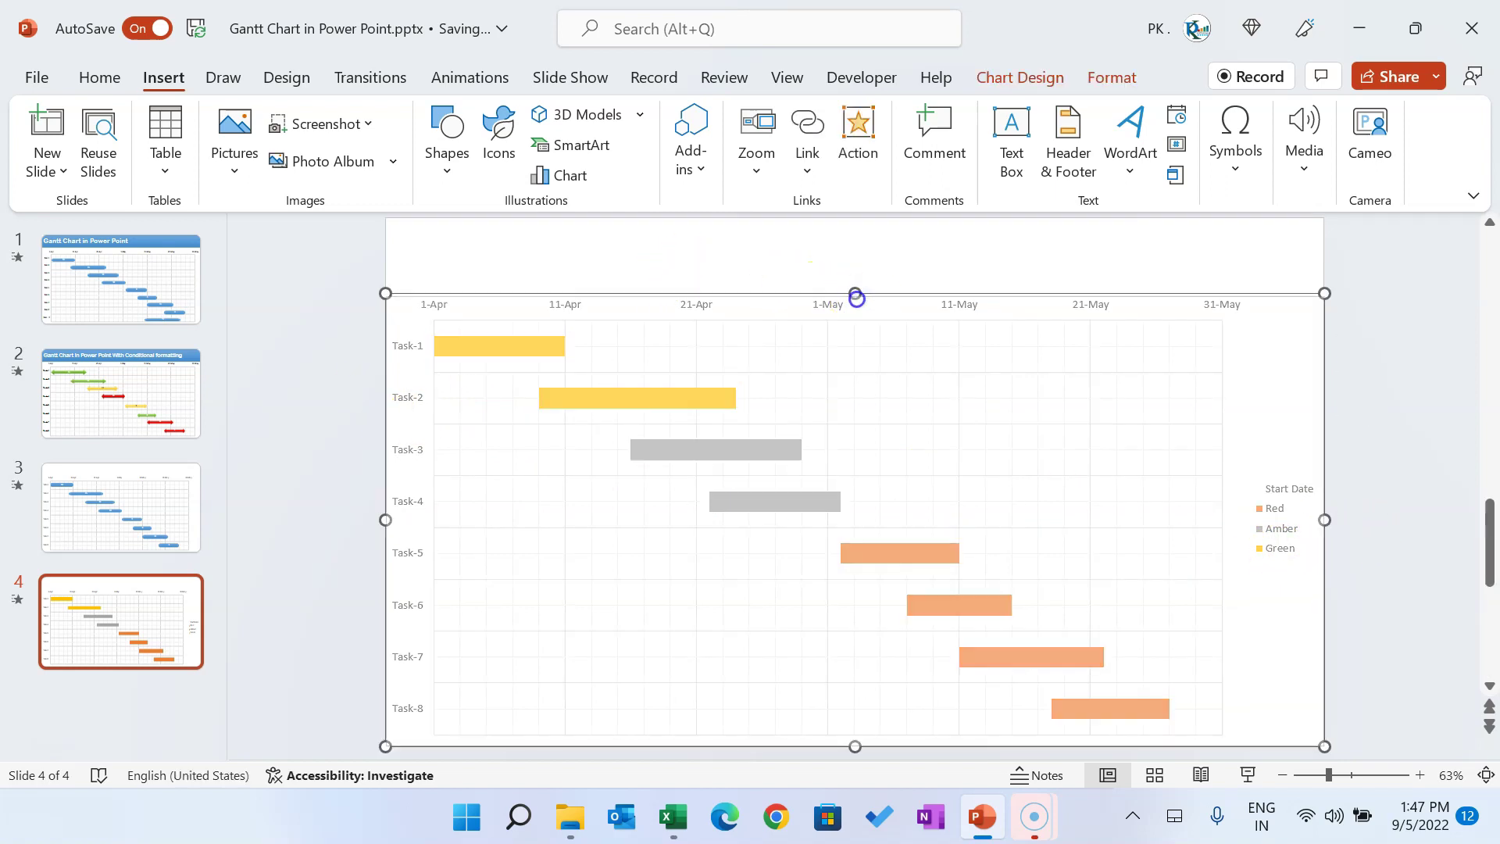
click(852, 260)
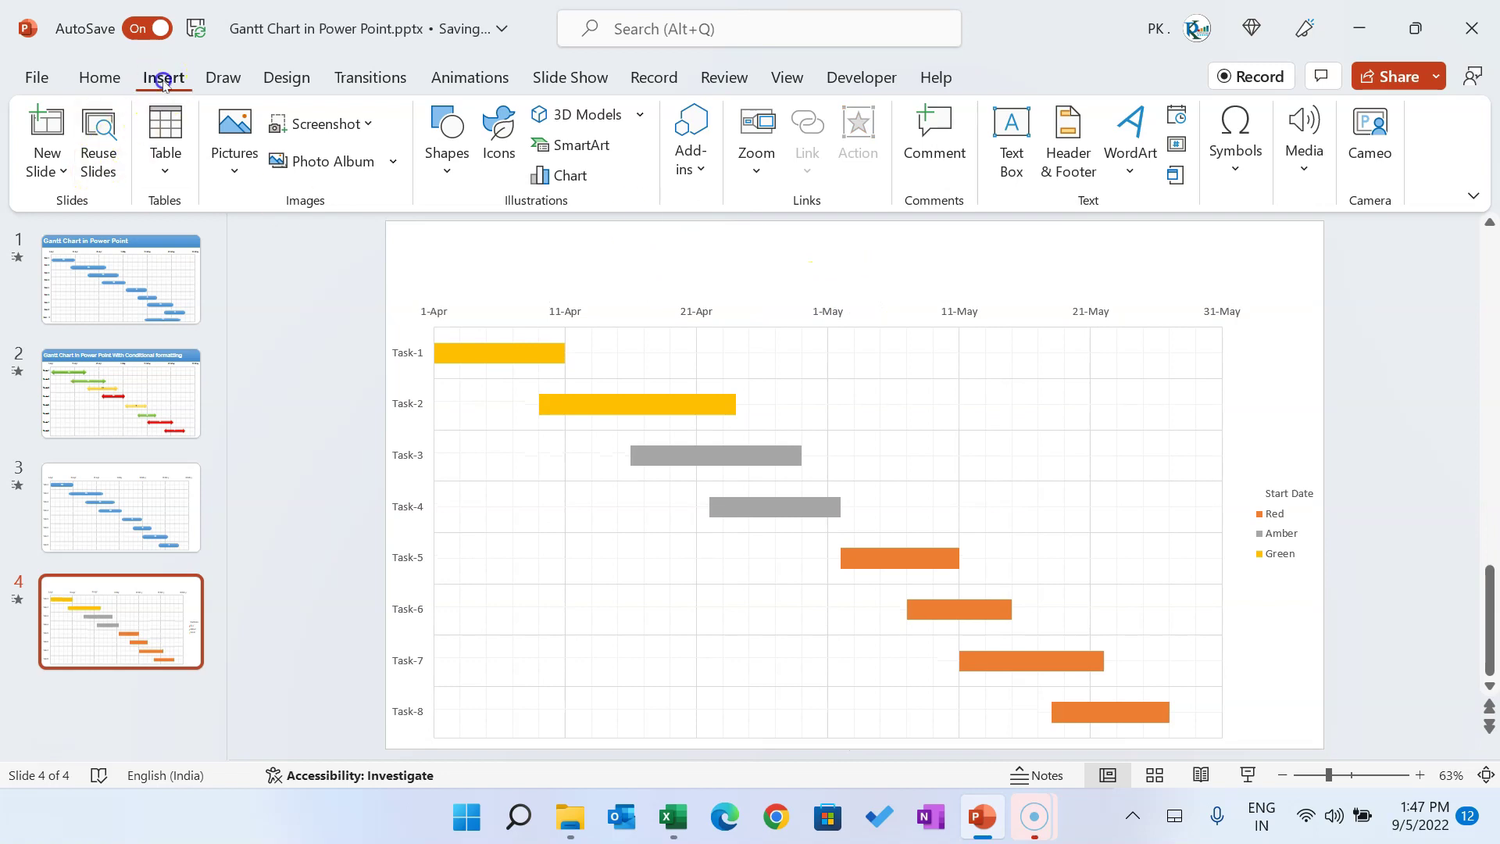
Open the shapes gallery for inserting a shape on slide 4
click(449, 172)
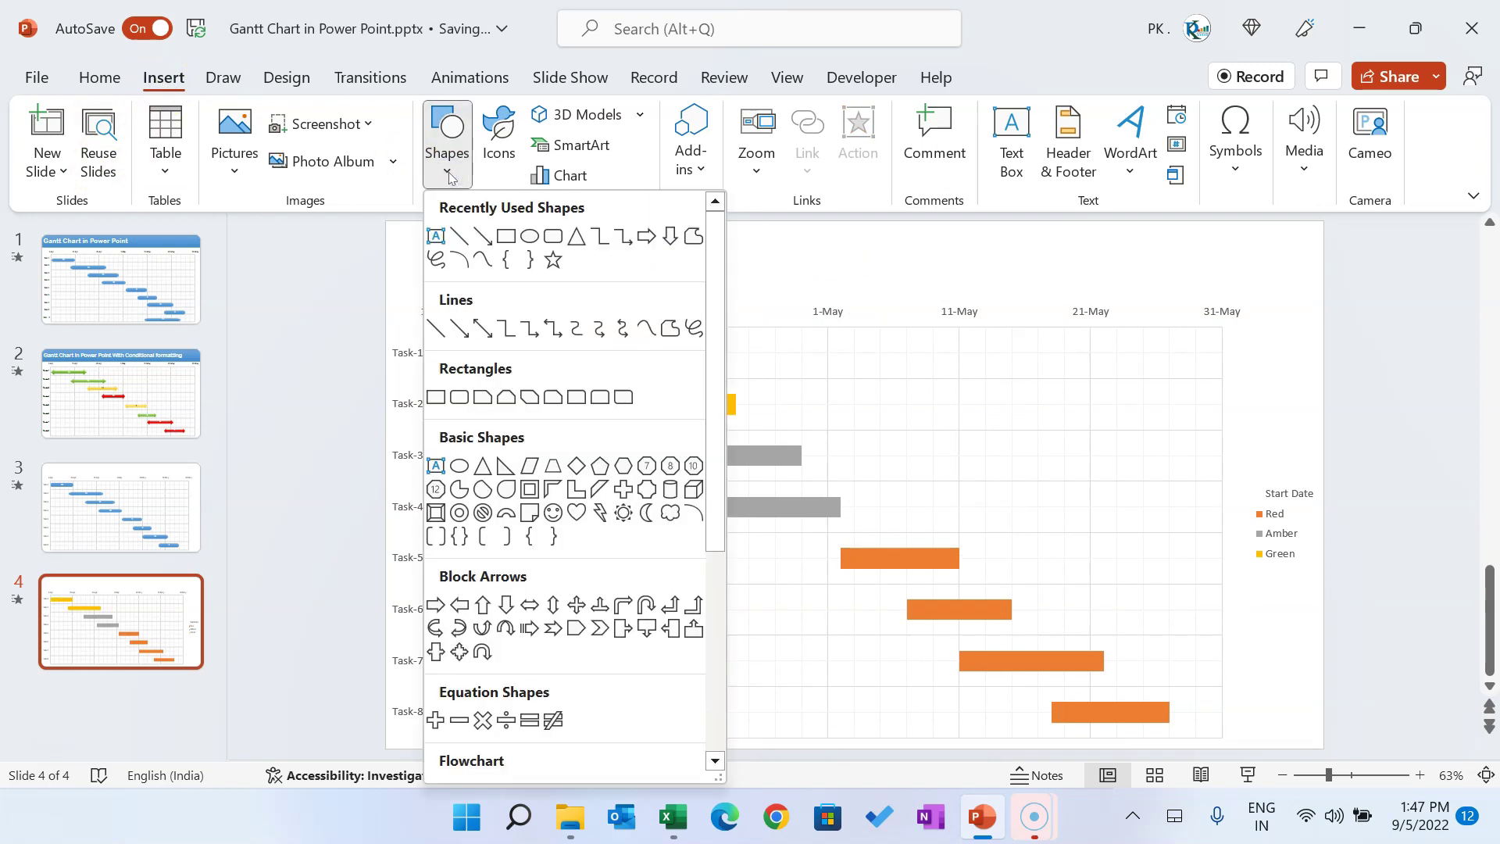